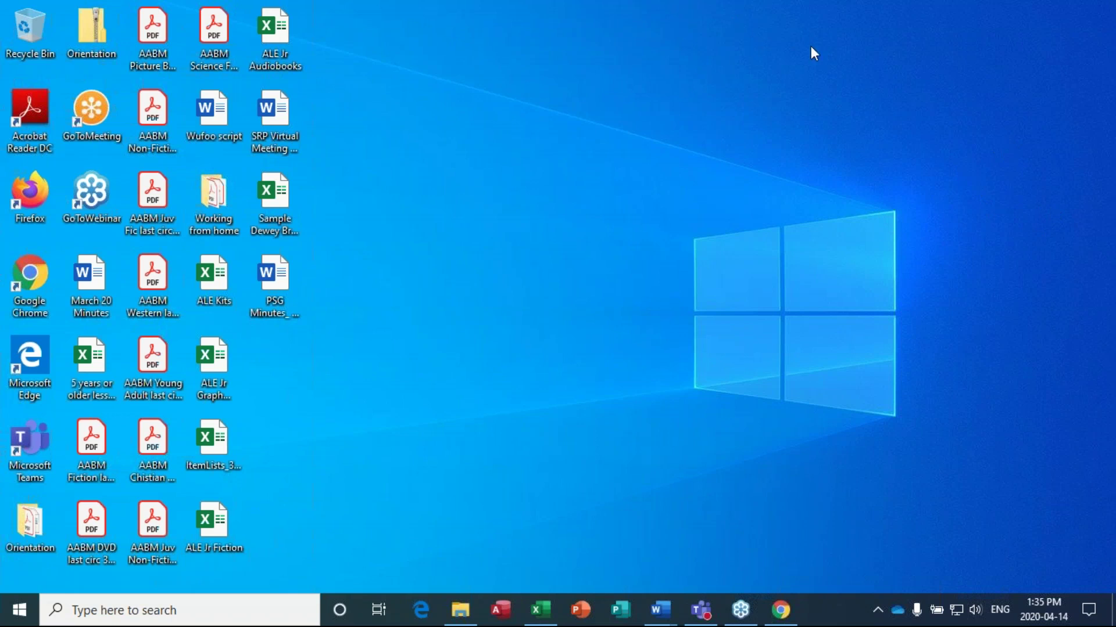
Step: Switch to SimplyReports in Chrome, maximize its window, and open the item count reports
left_click(780, 610)
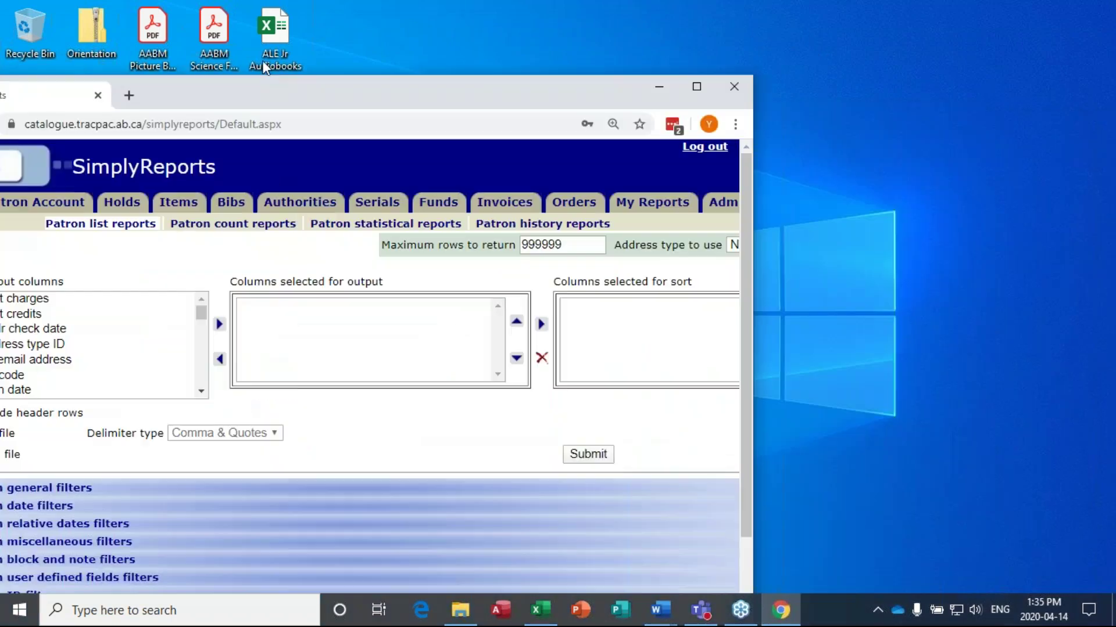
double_click(410, 22)
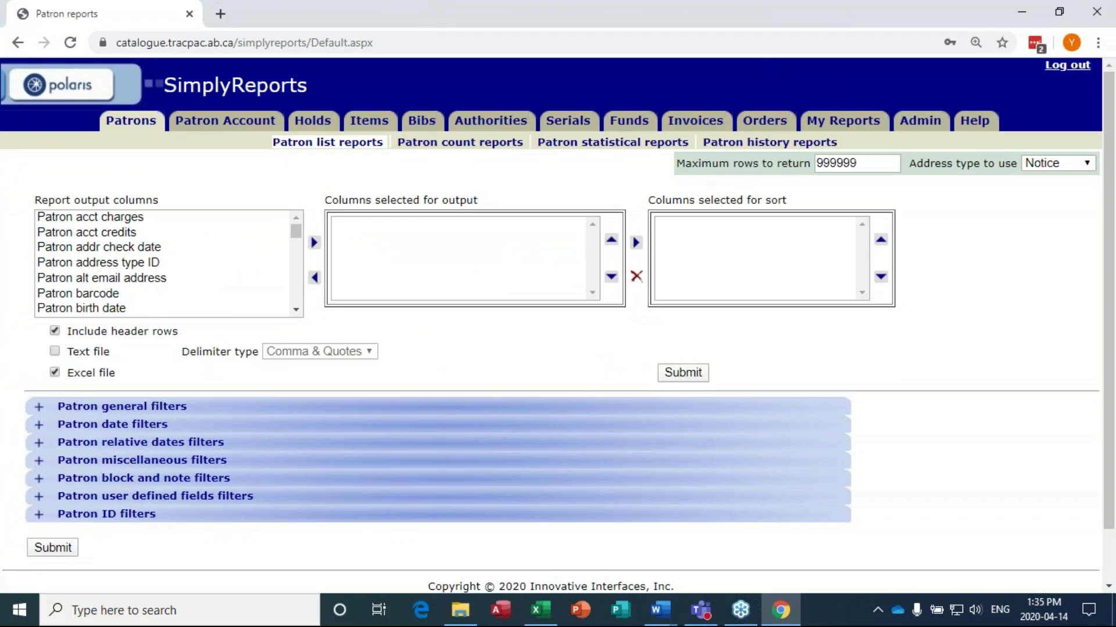
left_click(1035, 43)
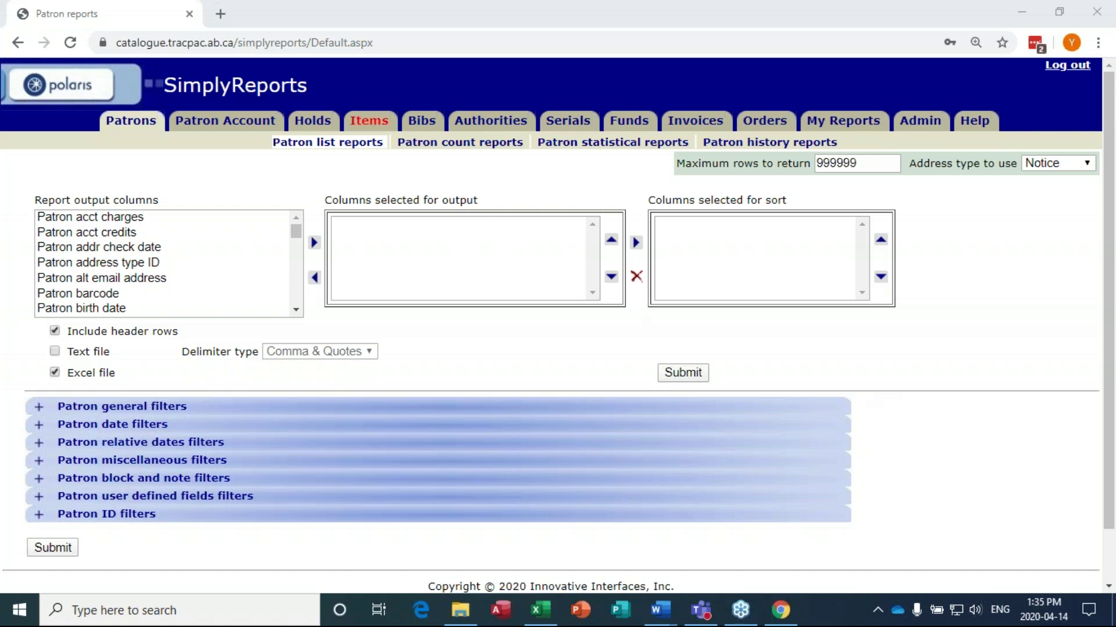
left_click(370, 121)
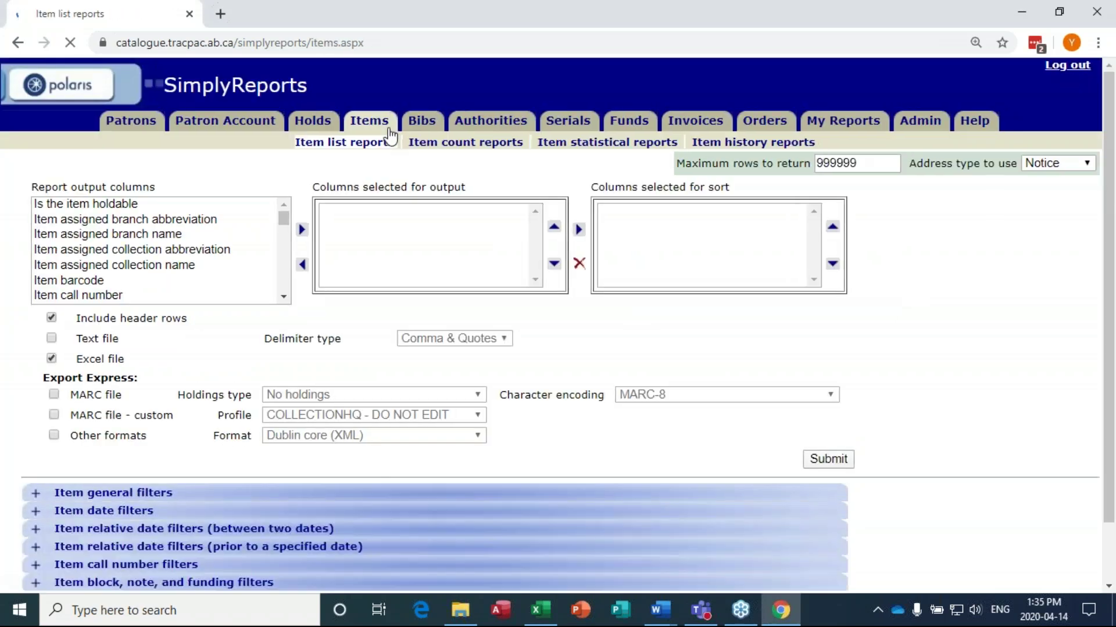
left_click(475, 147)
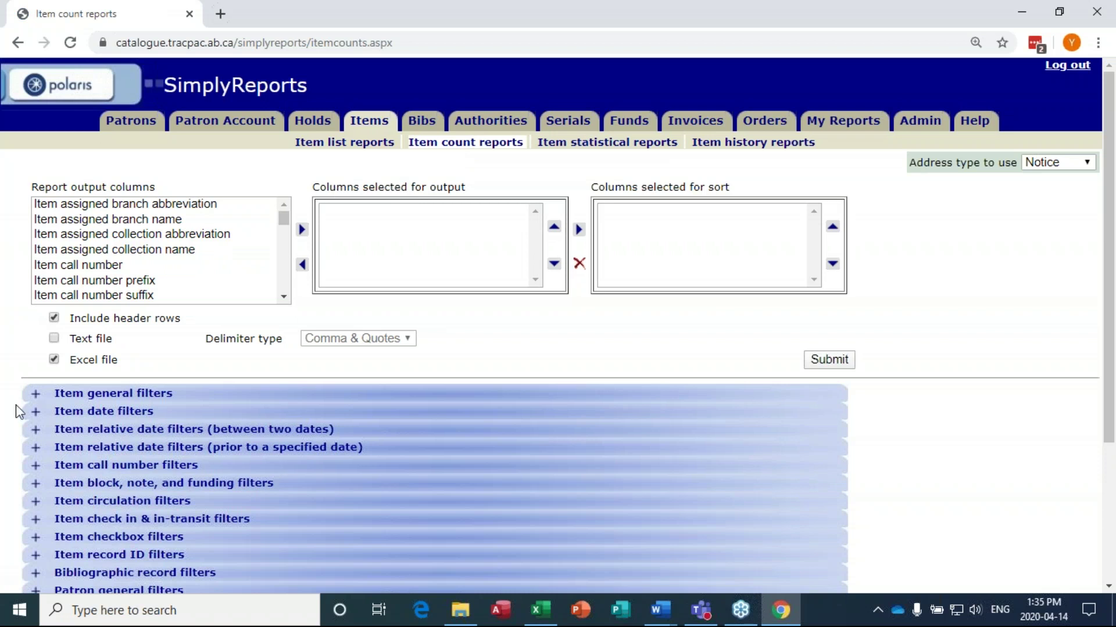
Step: Add Item call number, Item assigned collection name and Sum item ytd circ count as output columns, sorting by Item call number
left_click(101, 267)
double_click(102, 266)
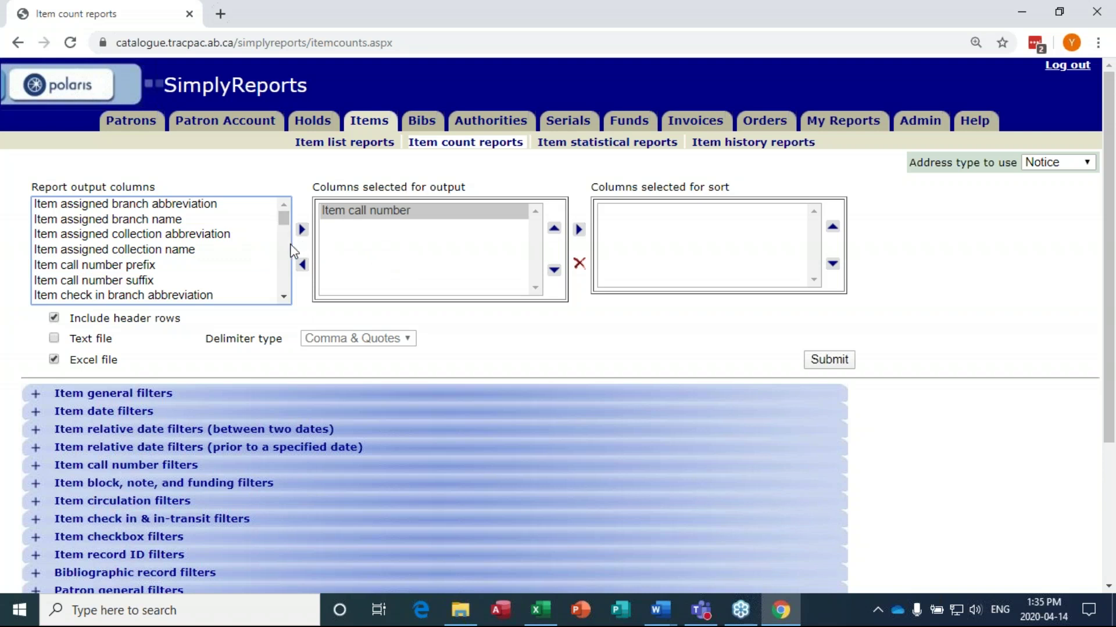
left_click(154, 251)
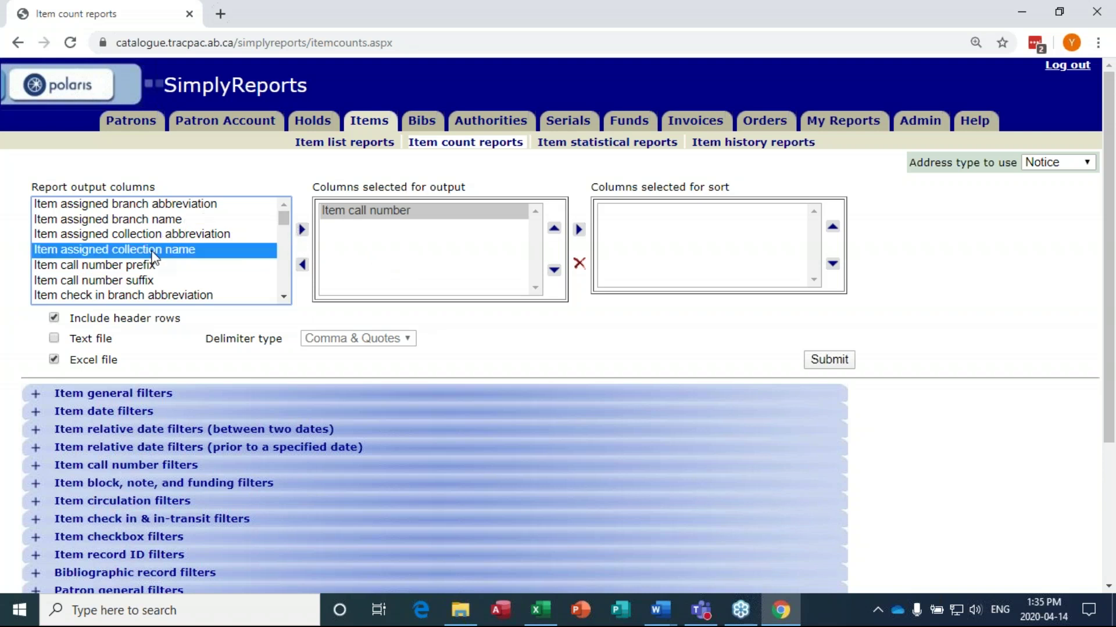
double_click(154, 251)
left_click_drag(285, 219, 289, 290)
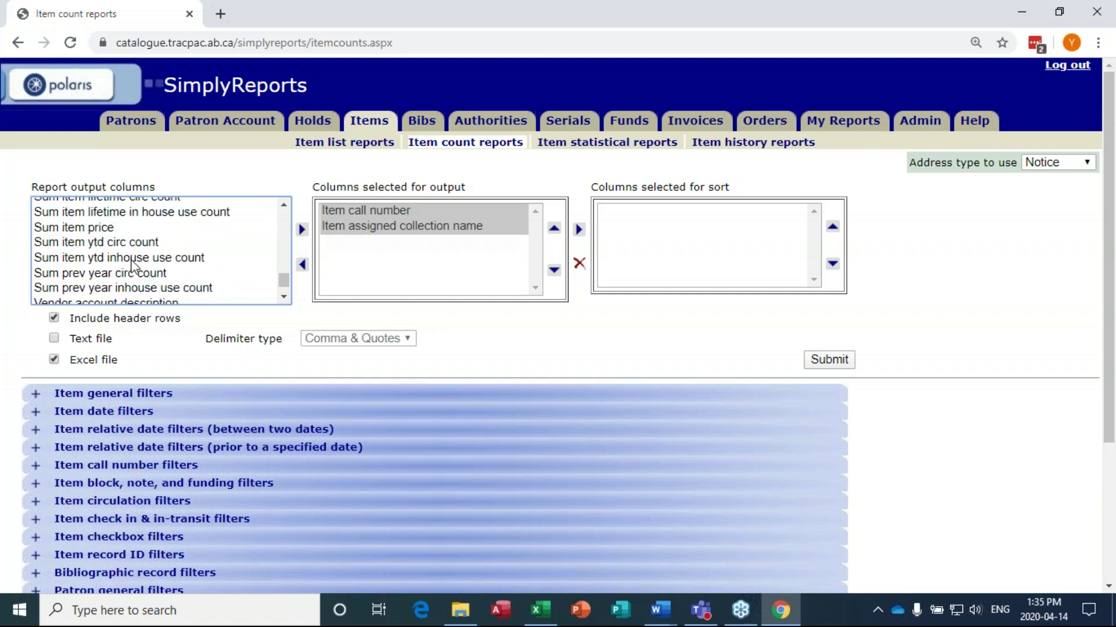
double_click(120, 246)
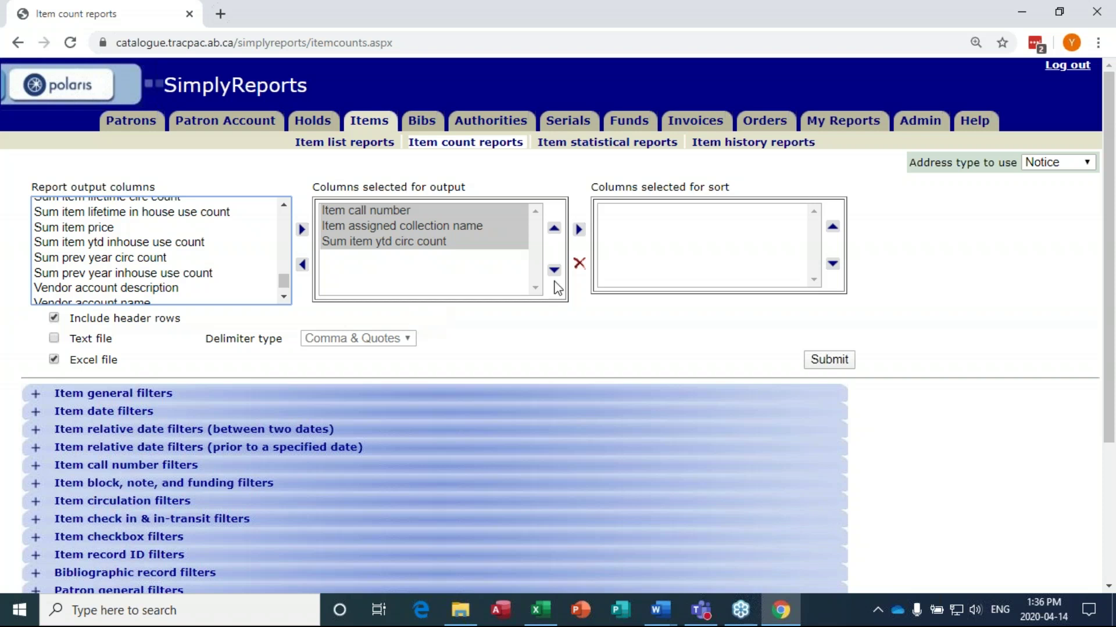
double_click(368, 213)
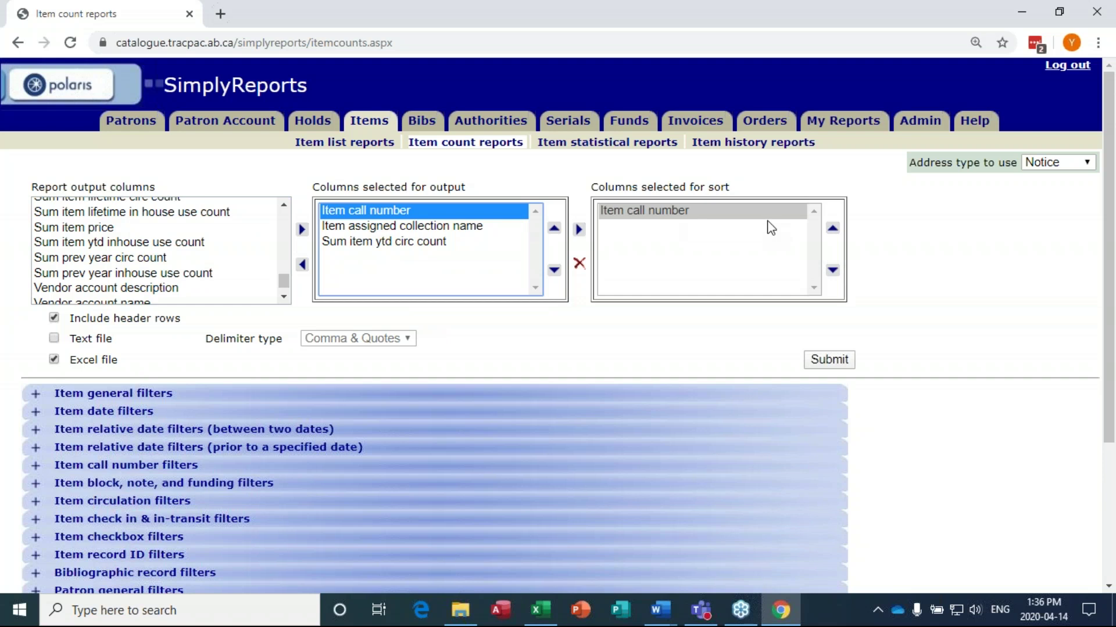
Step: In the item general filters, limit the assigned branch to New Sarepta Public Library
scroll(930, 242, "down", 3)
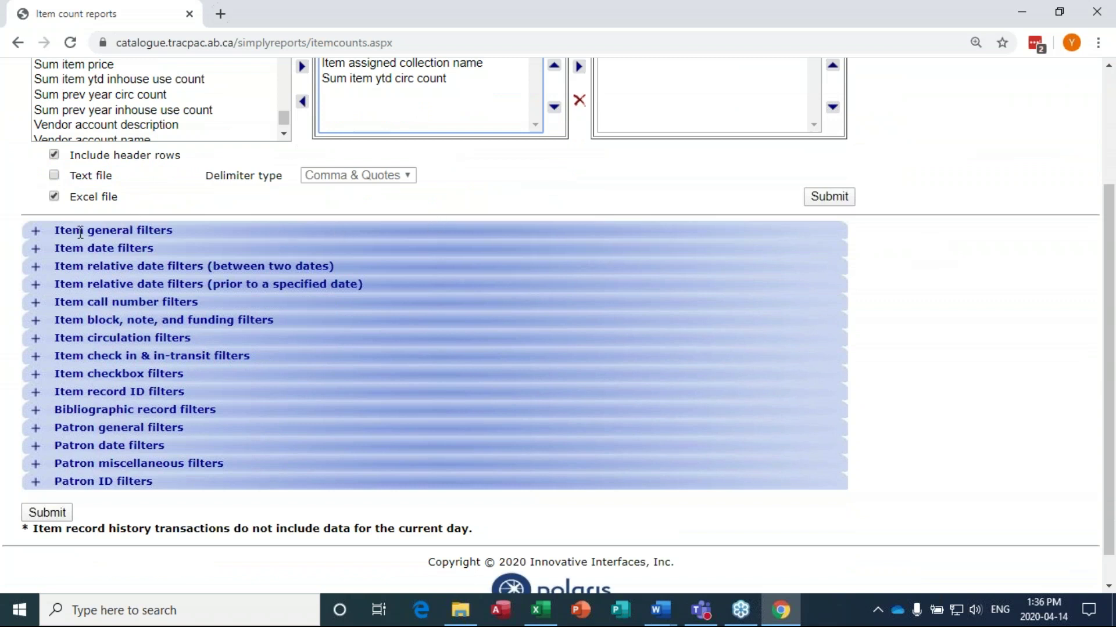
left_click(36, 236)
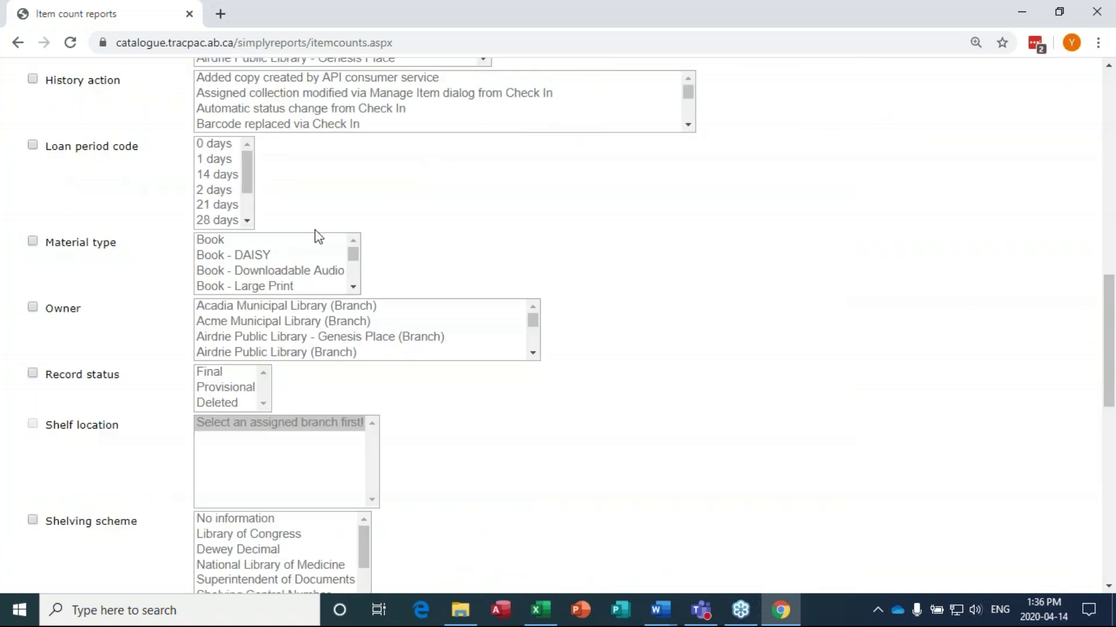
scroll(411, 231, "up", 8)
scroll(372, 239, "up", 4)
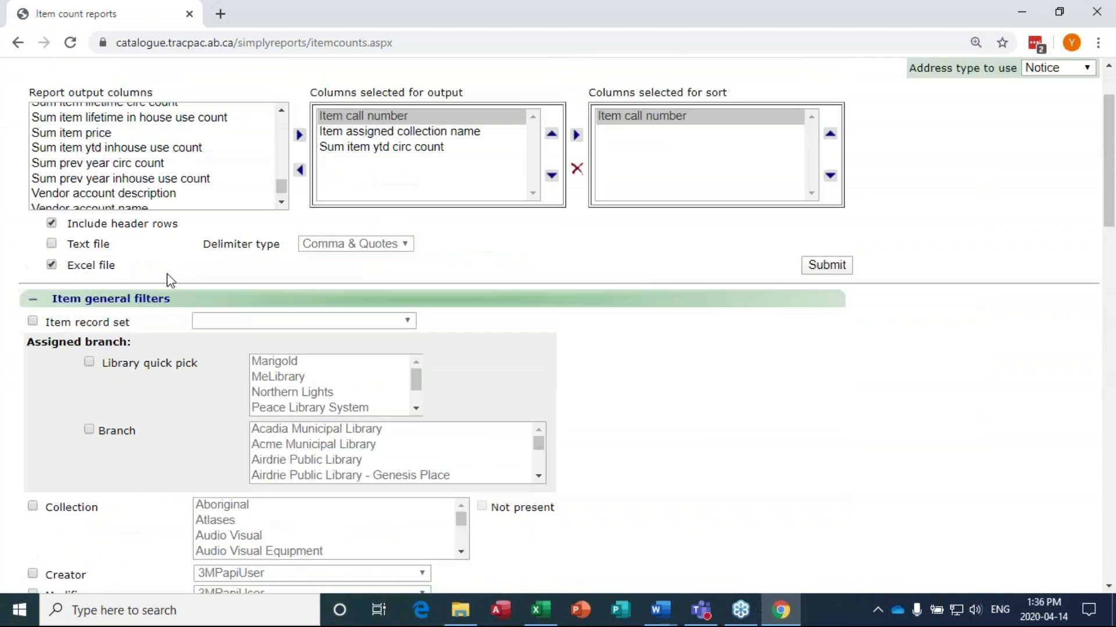
scroll(167, 279, "down", 1)
left_click(89, 348)
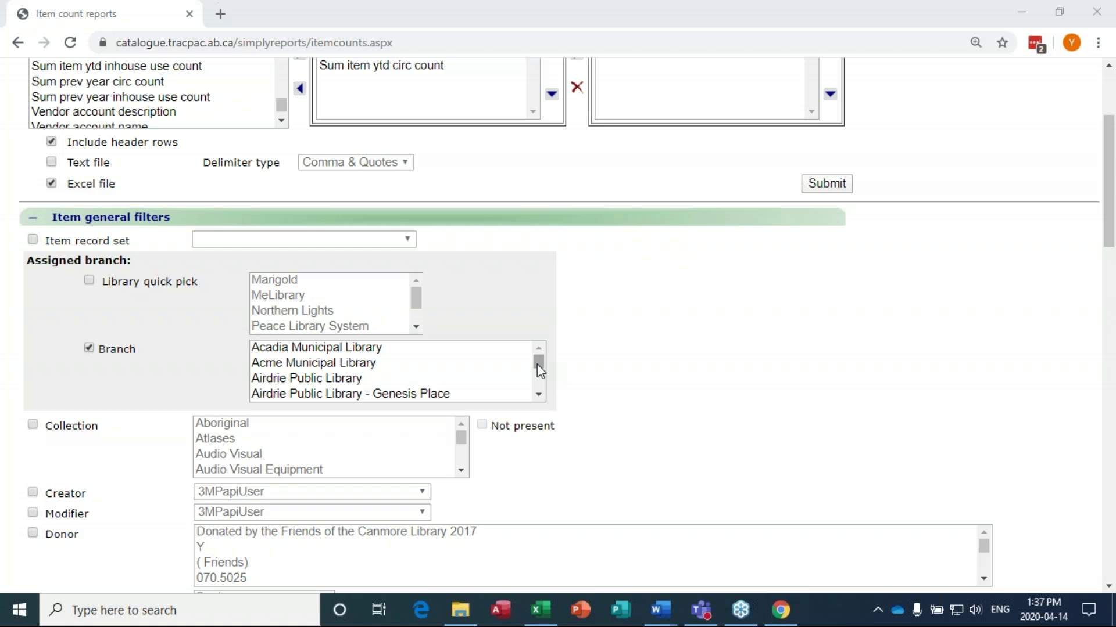
left_click_drag(537, 364, 538, 364)
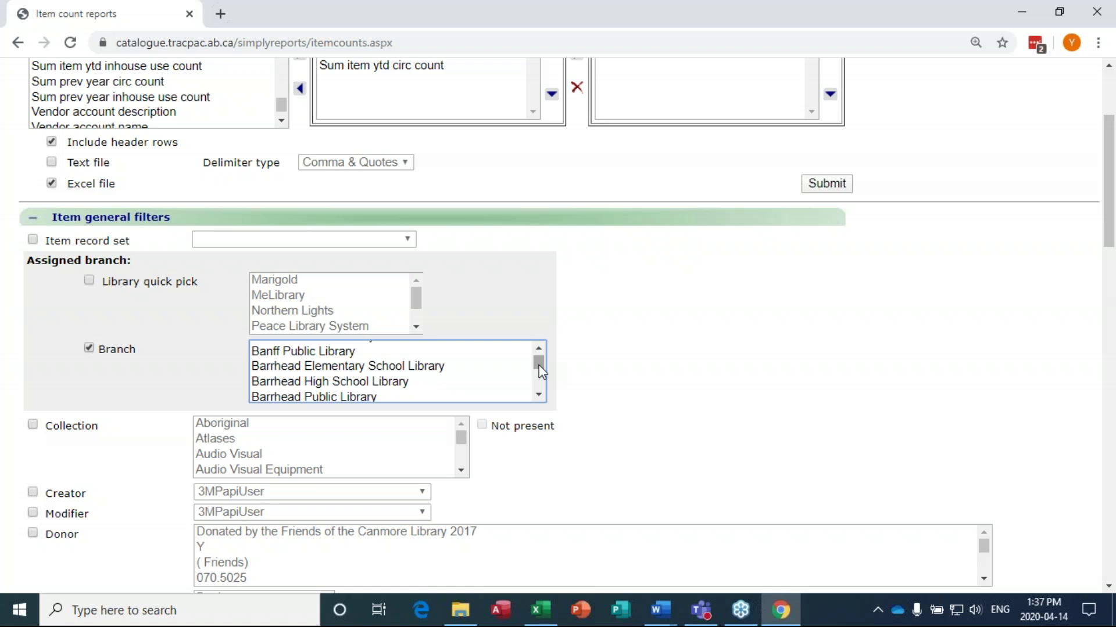
mouse_move(539, 368)
left_mouse_down()
mouse_move(545, 379)
mouse_move(538, 351)
left_mouse_up()
left_click(538, 348)
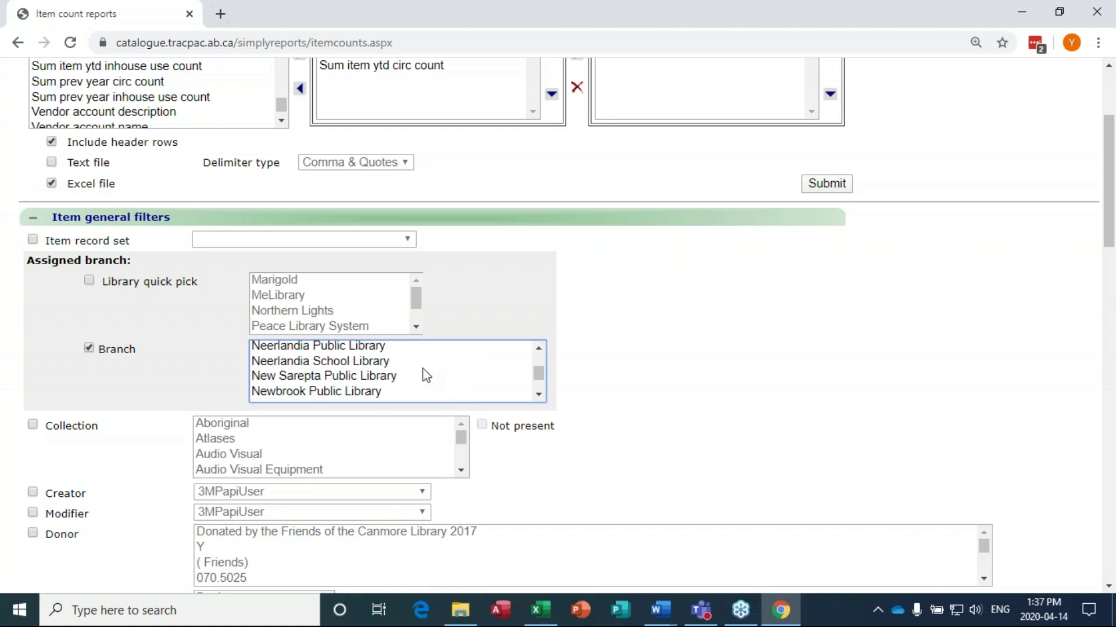
left_click(369, 379)
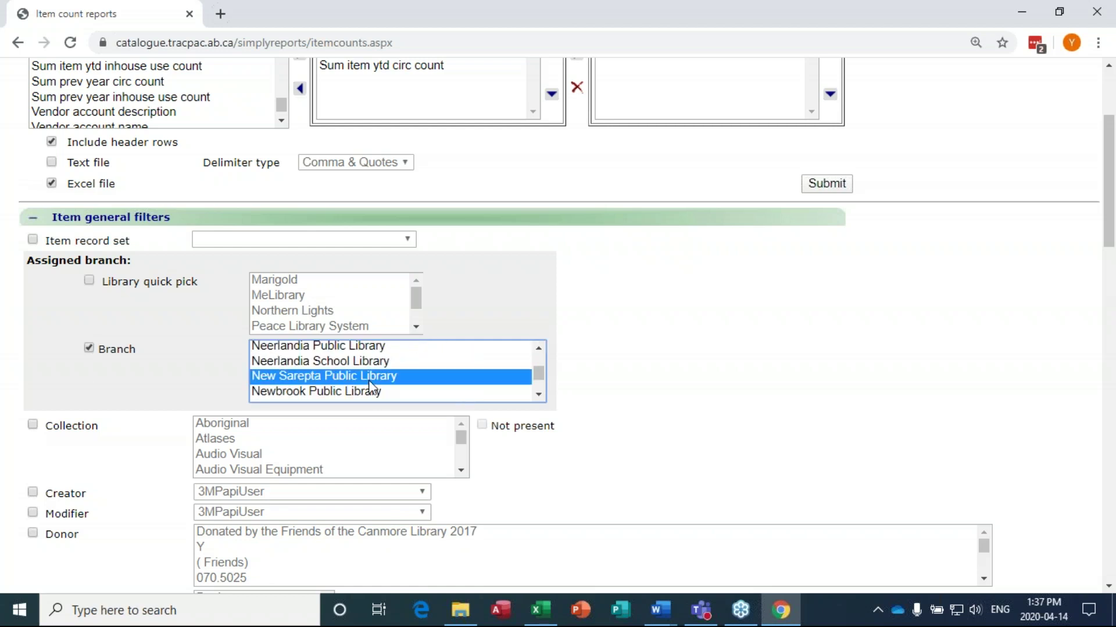
left_click(690, 377)
Step: Enable the collection filter with both Non-fiction and Non-Fiction - Adult selected
left_click(32, 425)
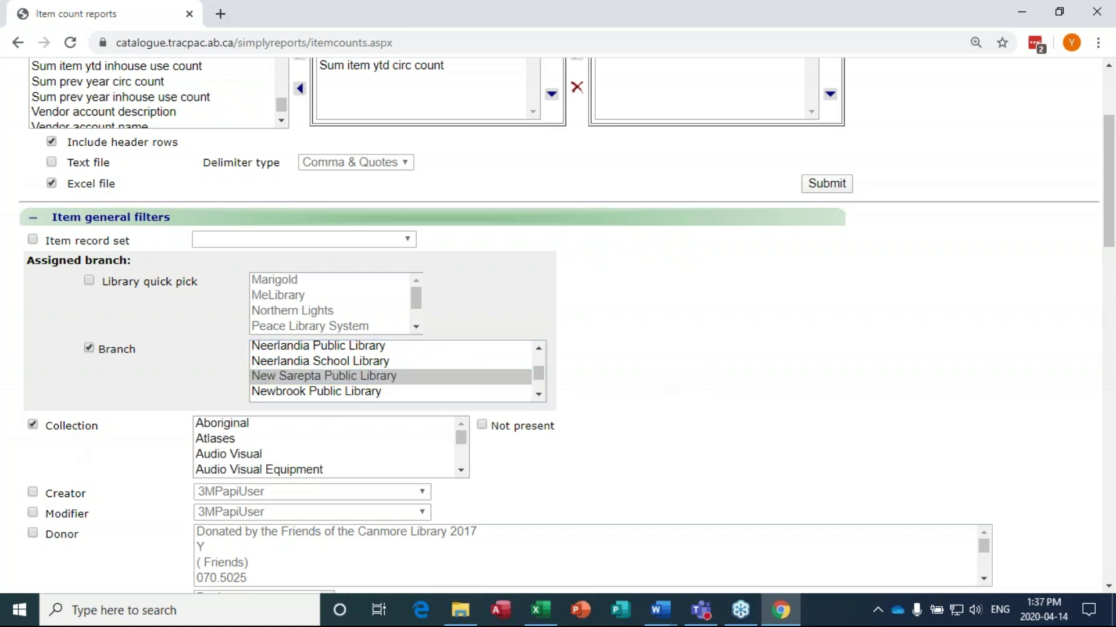
left_click(462, 439)
left_click_drag(461, 435, 469, 459)
left_click(462, 425)
scroll(462, 430, "up", 4)
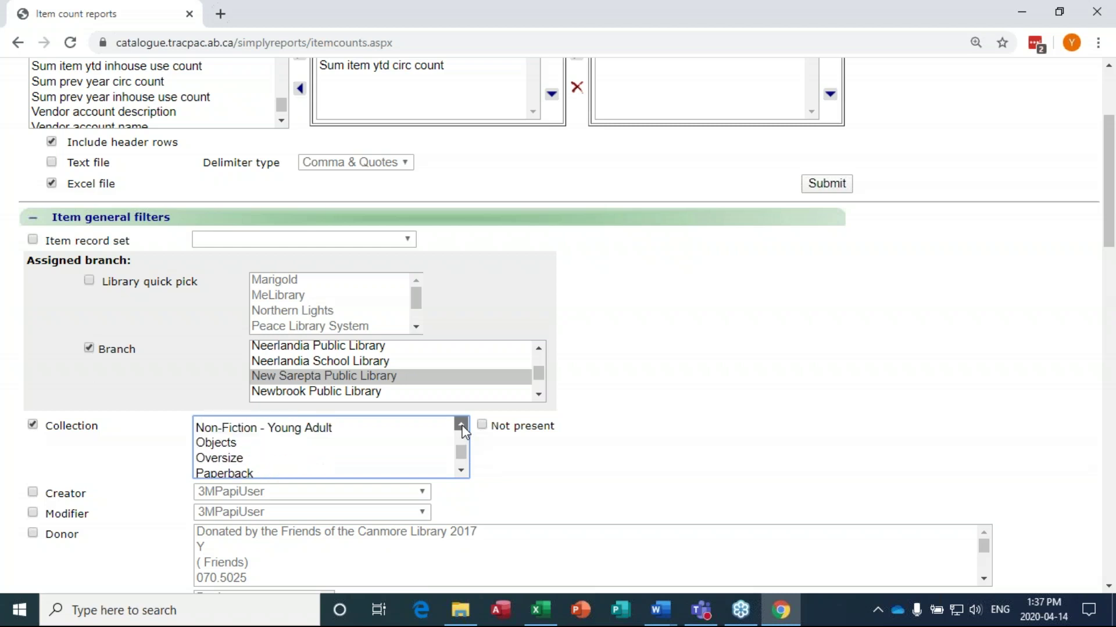
left_click(462, 470)
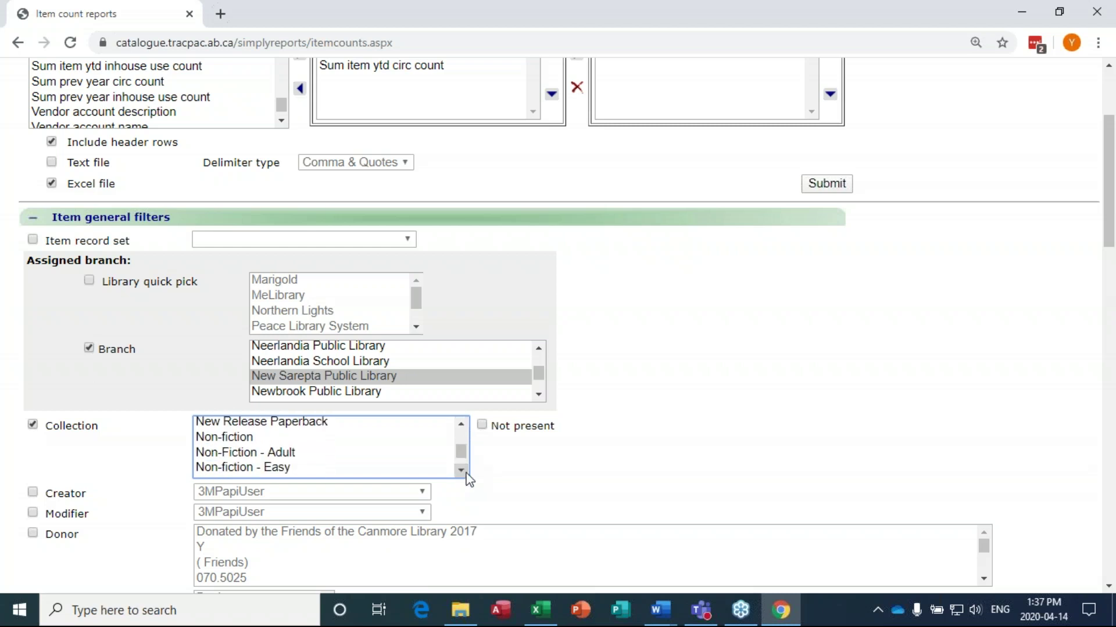
left_click(221, 437)
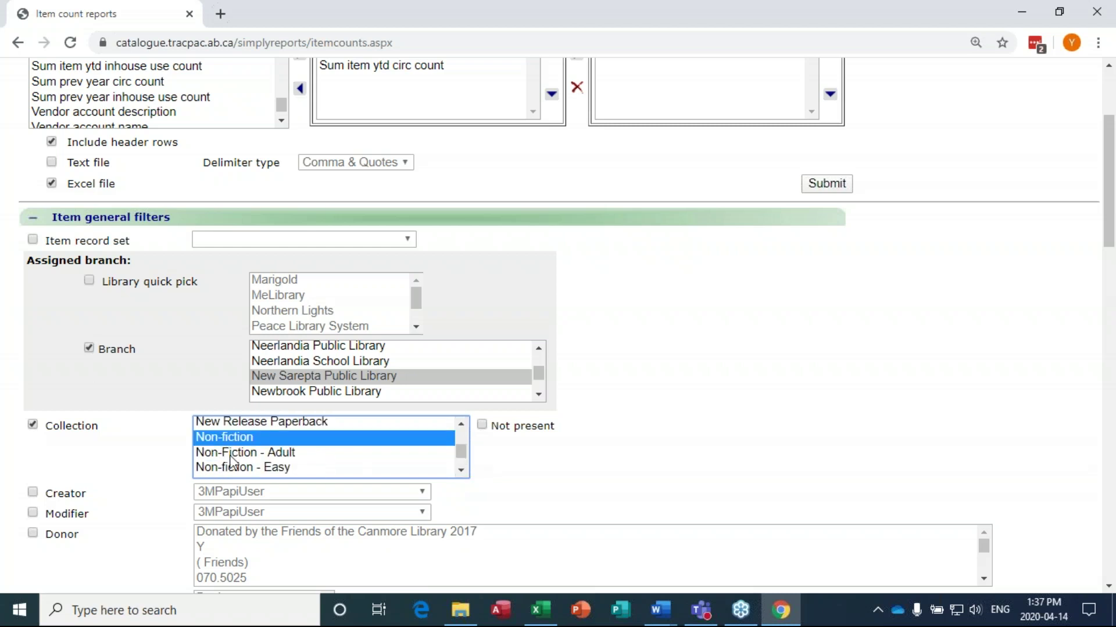
left_click(239, 452, "ctrl")
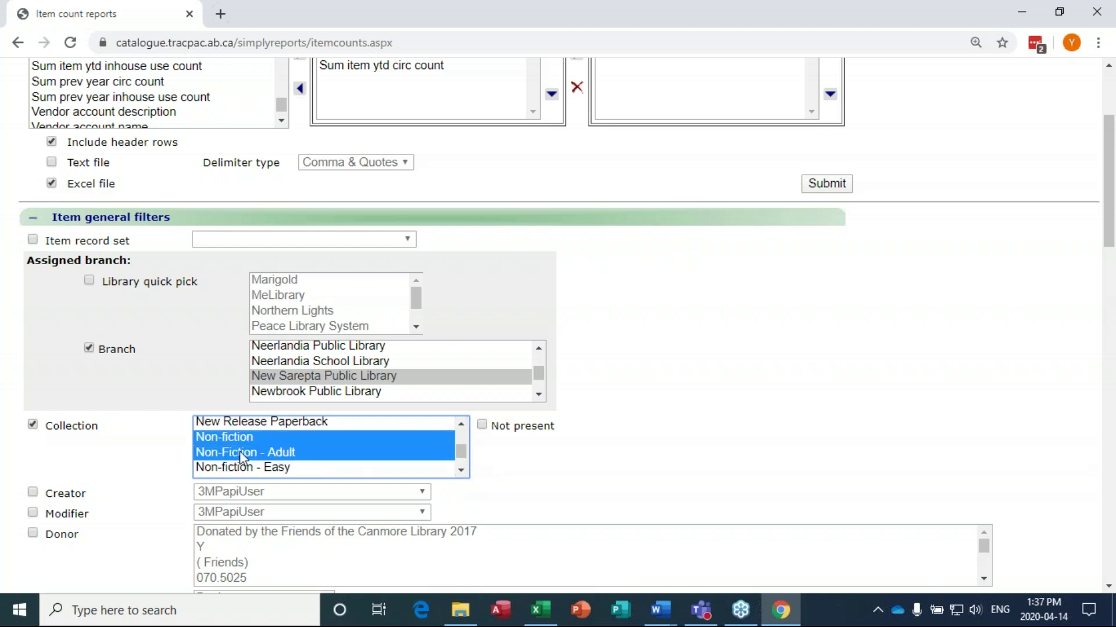
left_click(574, 460)
Step: Narrow the collection filter to Non-fiction only
scroll(578, 456, "down", 2)
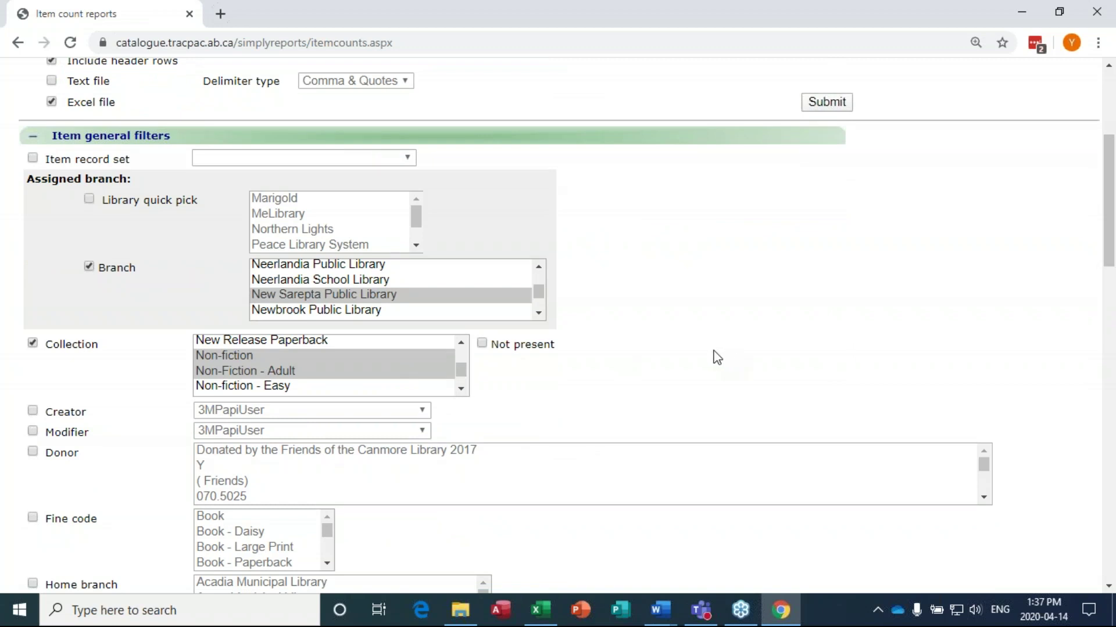
left_click(265, 370)
left_click(255, 356)
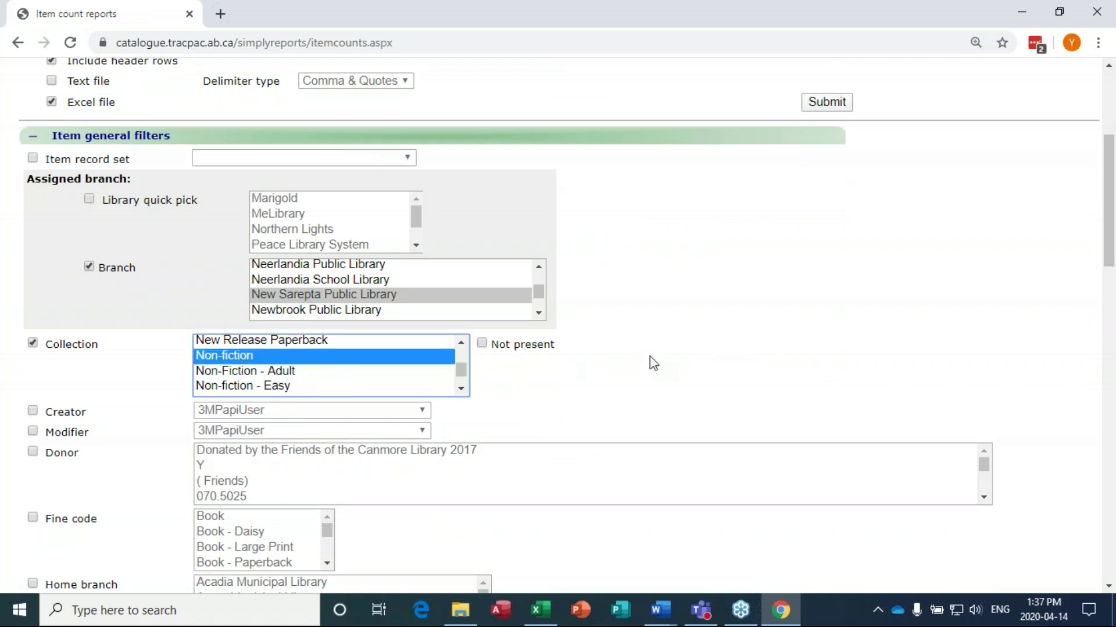
Step: Enable the record status filter in the item general filters and set it to Final
scroll(650, 357, "down", 2)
scroll(216, 398, "down", 3)
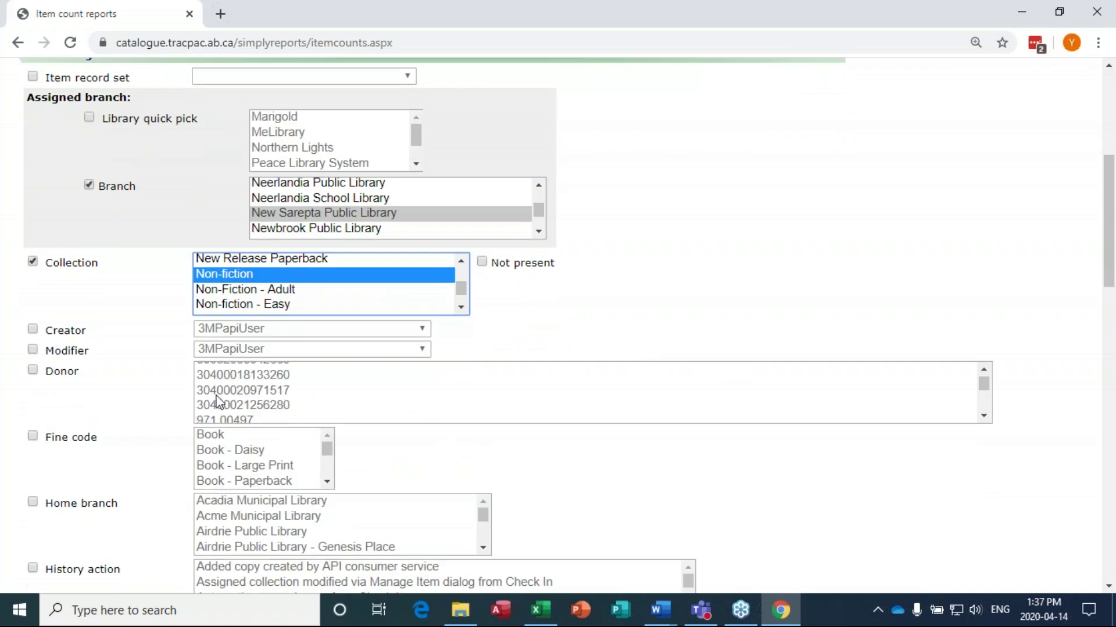
scroll(124, 411, "down", 4)
scroll(61, 441, "down", 2)
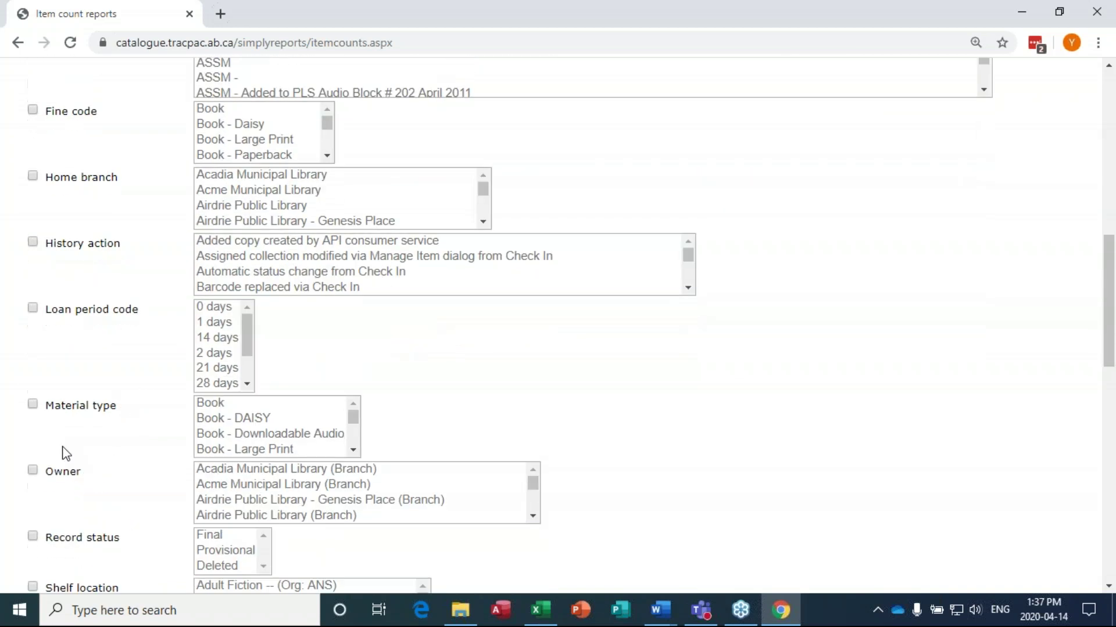
scroll(40, 356, "down", 3)
left_click(33, 373)
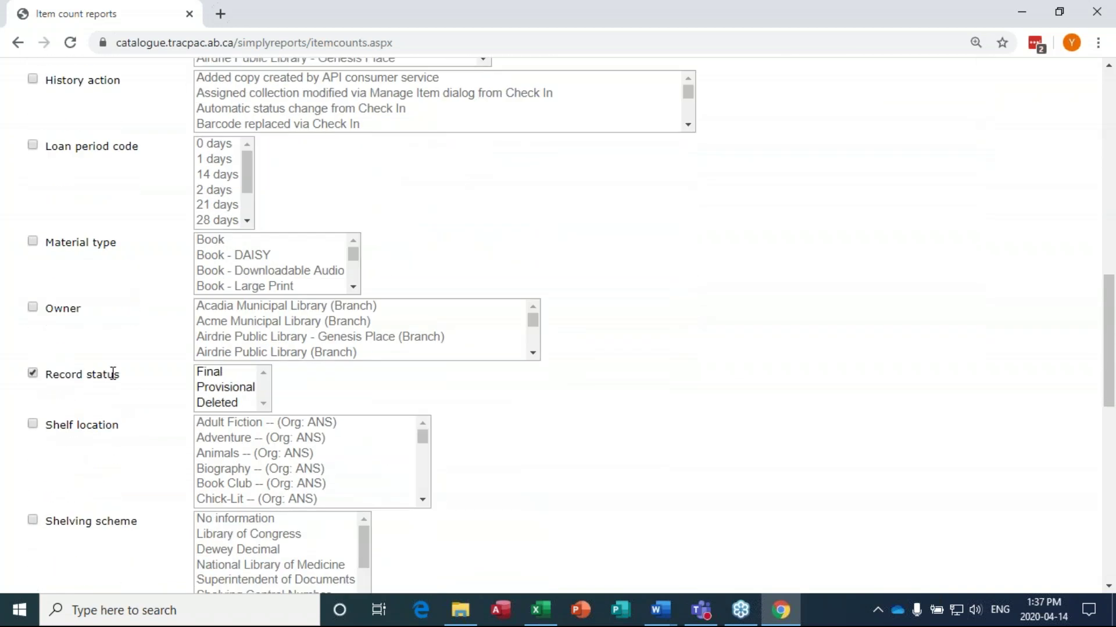
left_click(225, 378)
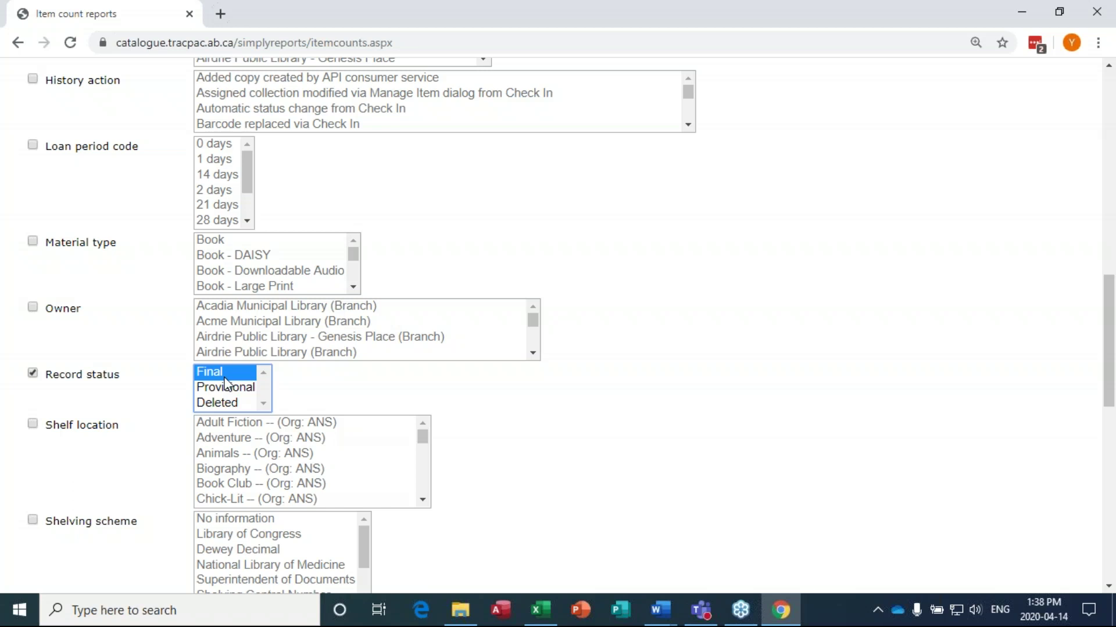
left_click(227, 389)
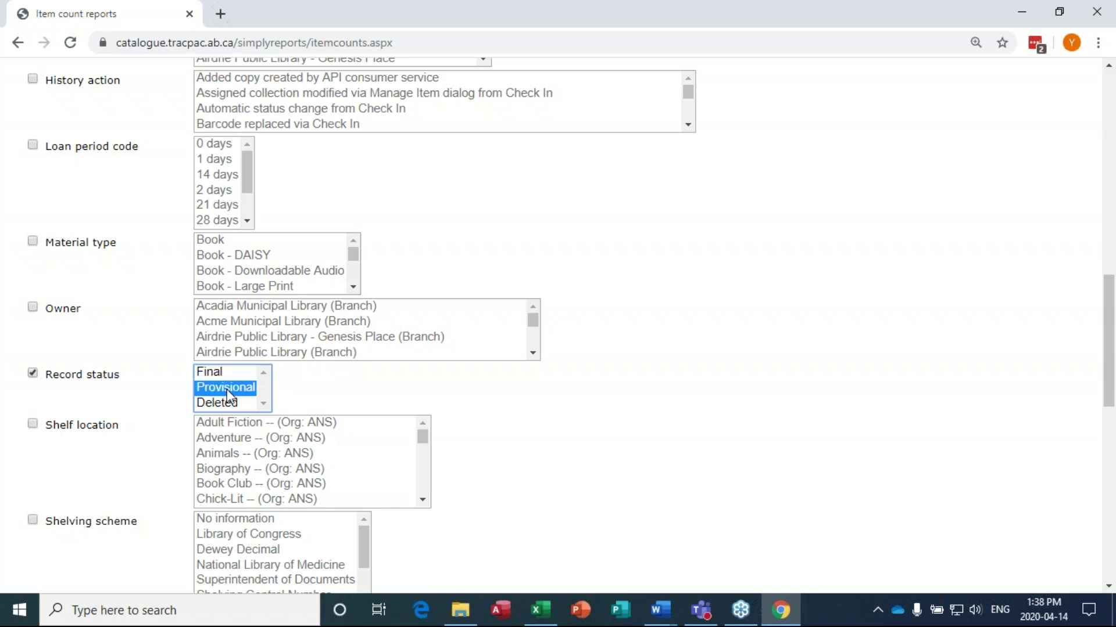
left_click(230, 407)
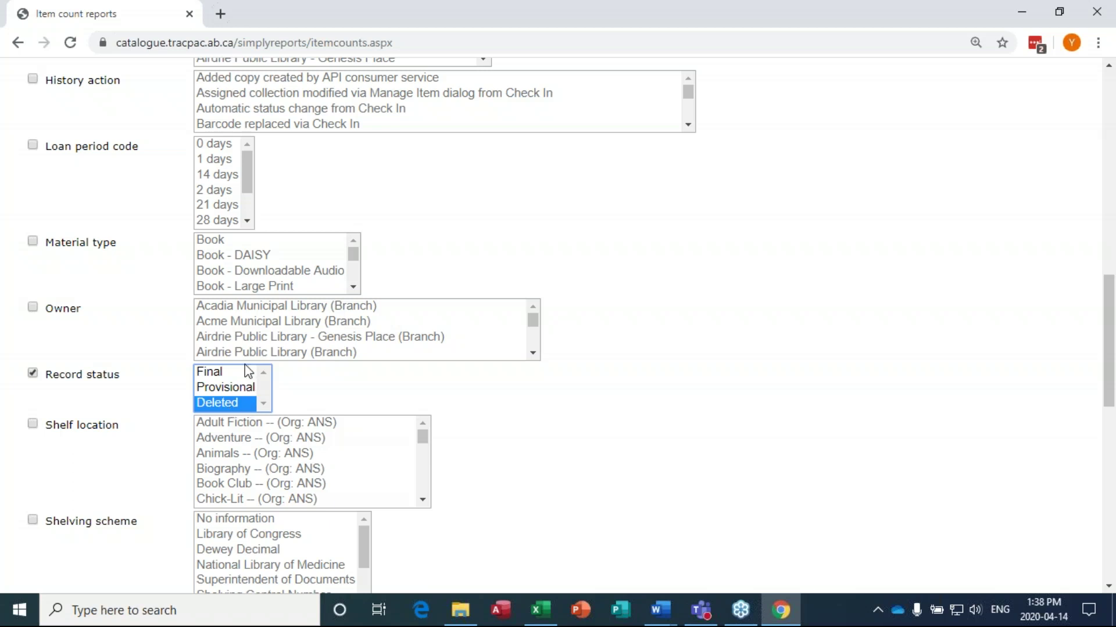
left_click(212, 373)
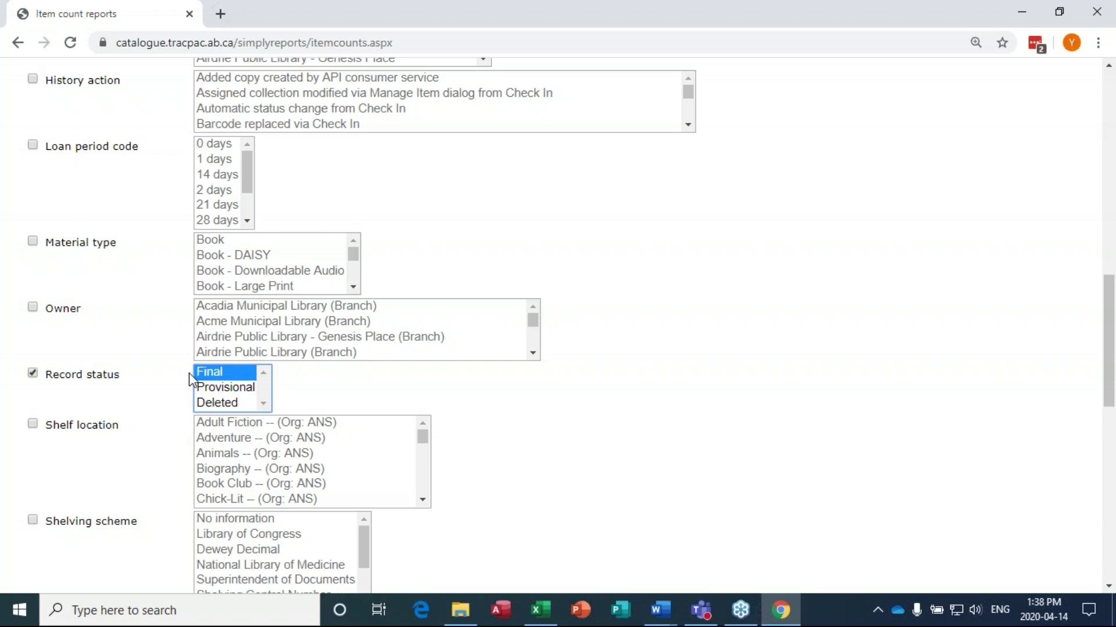
Step: In the item call number filters, enable the classification number filter and set its range from 100 to 199.999
scroll(209, 352, "down", 2)
scroll(626, 364, "down", 5)
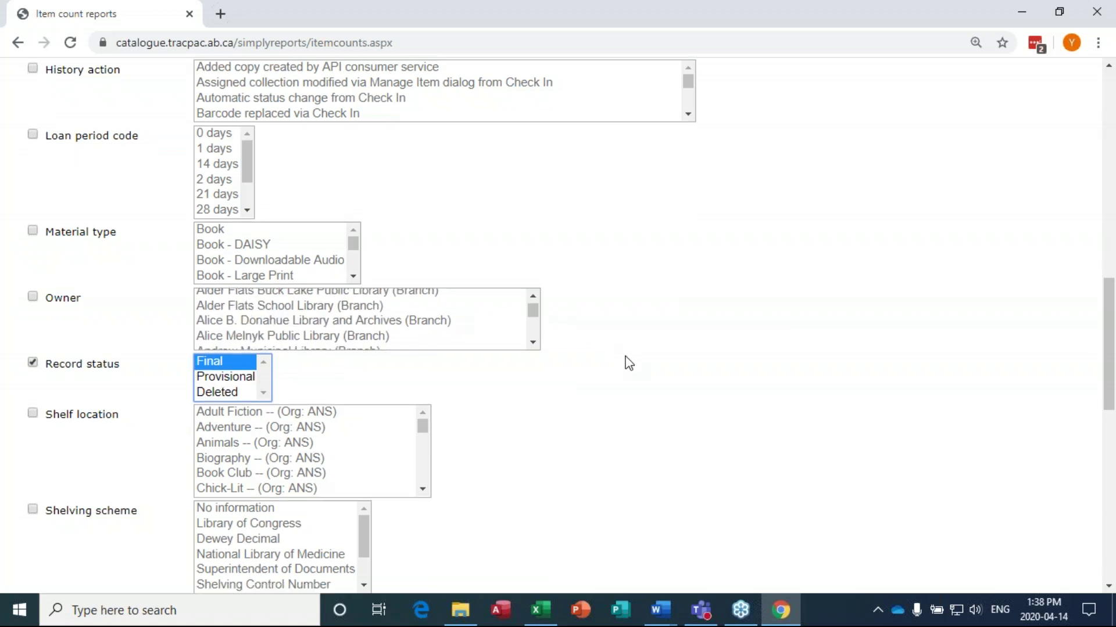
scroll(628, 363, "down", 4)
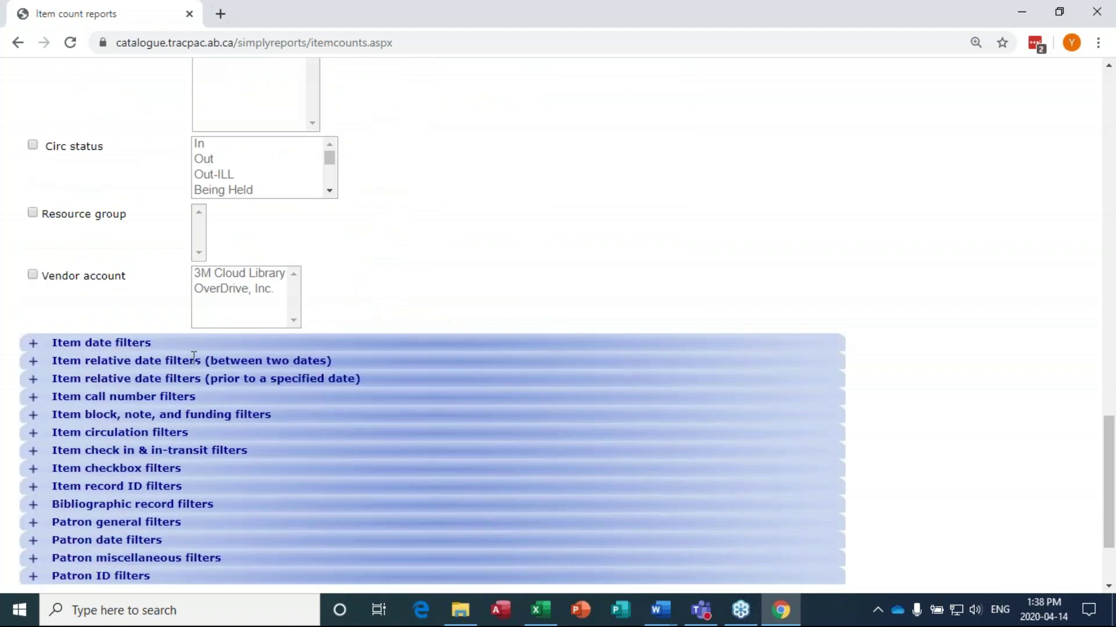
left_click(41, 400)
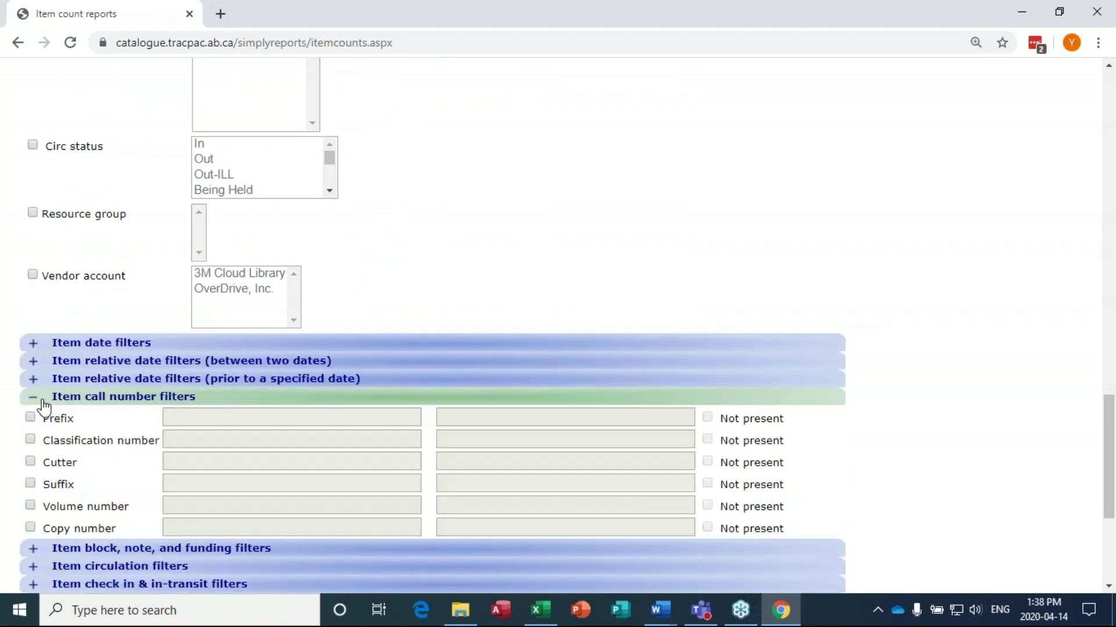
scroll(42, 389, "down", 1)
left_click(31, 358)
left_click(249, 359)
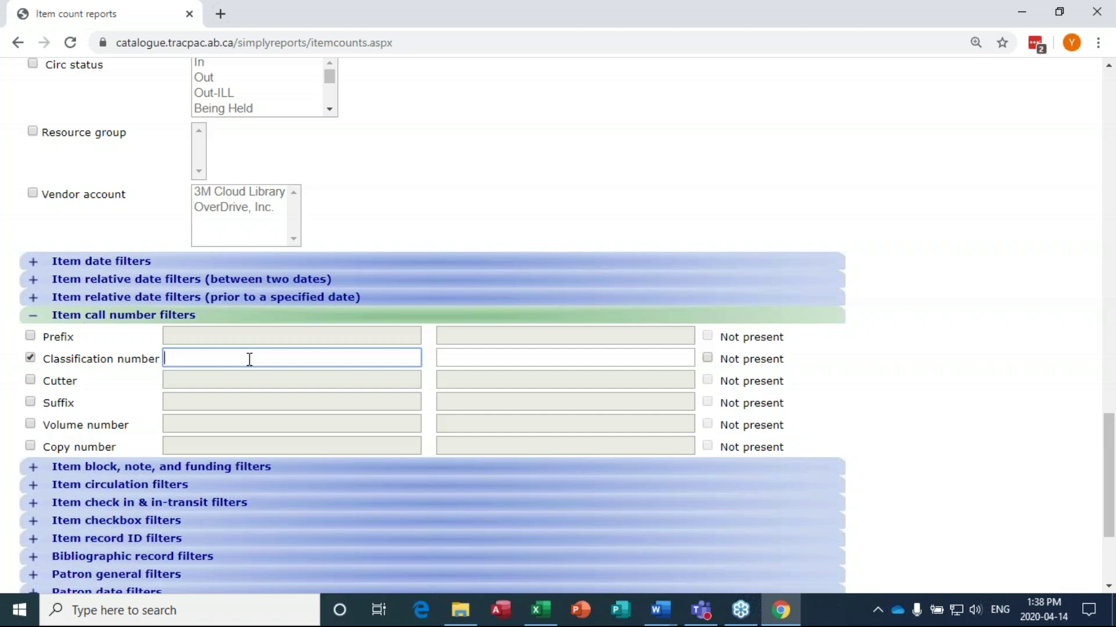
type("1005")
key("BackSpace")
left_click(513, 358)
type("199.999")
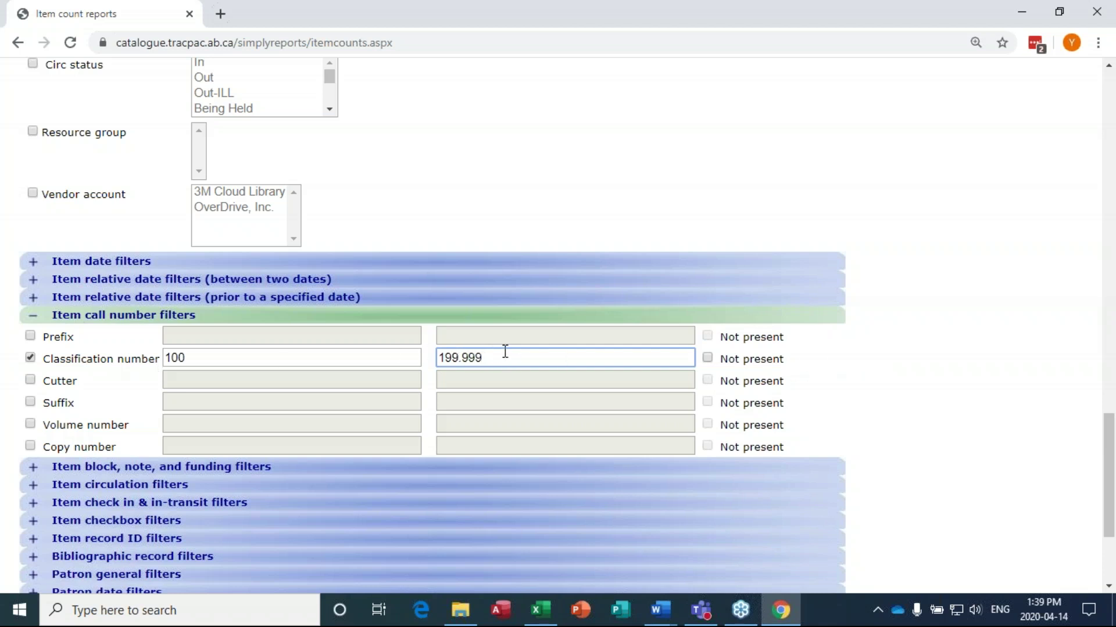
Step: Review the selected output columns and filters, and submit the item count report
scroll(475, 329, "up", 1)
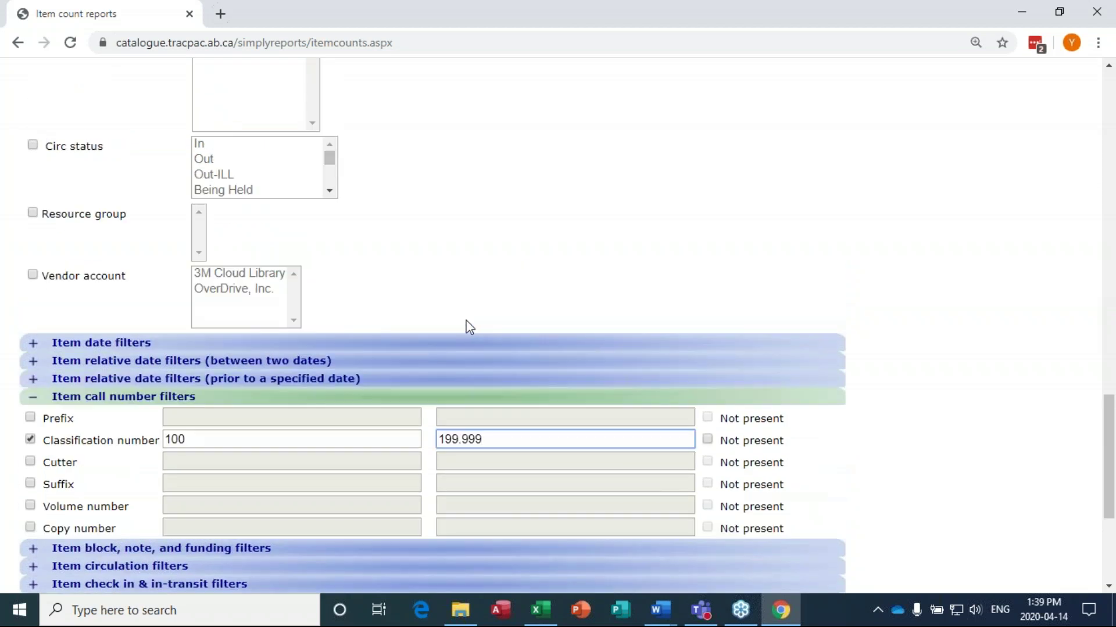
scroll(469, 327, "up", 7)
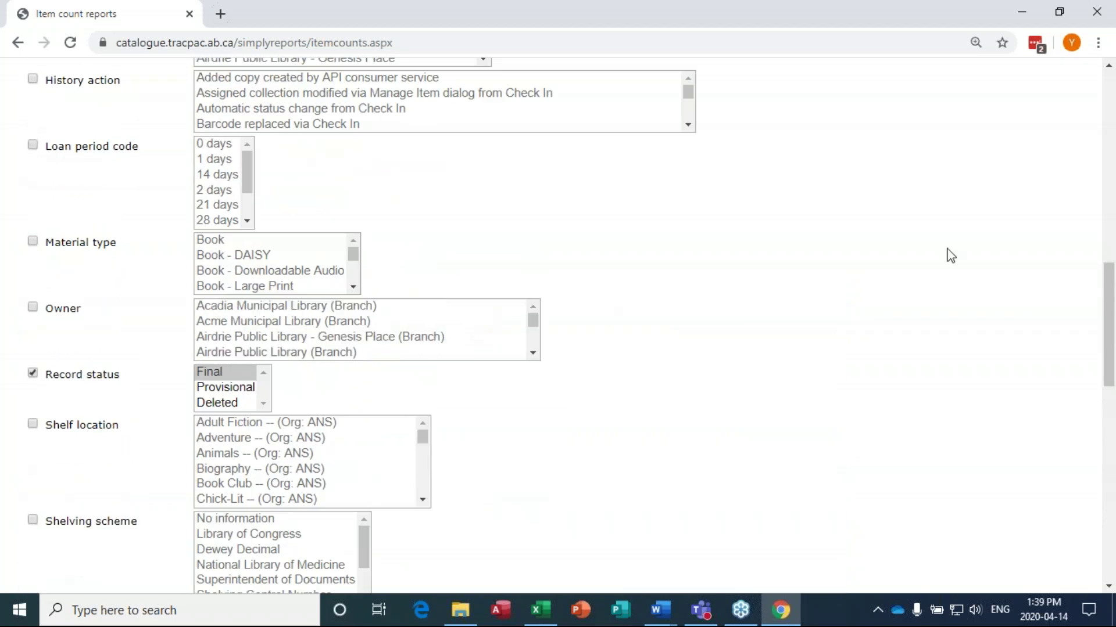
scroll(941, 256, "up", 10)
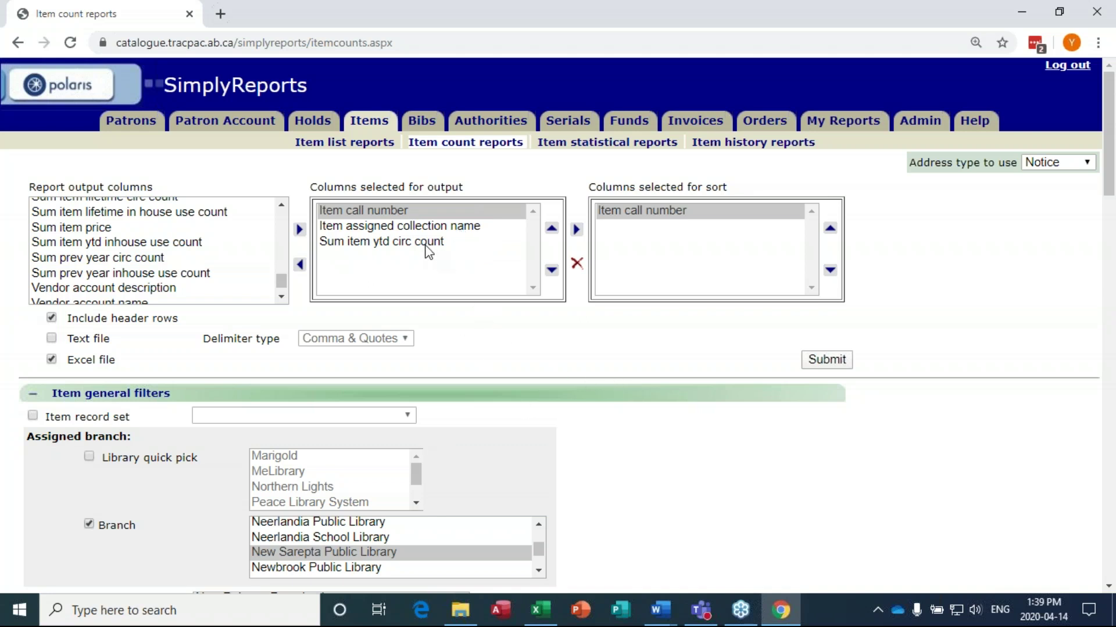
scroll(630, 326, "down", 7)
scroll(652, 326, "down", 3)
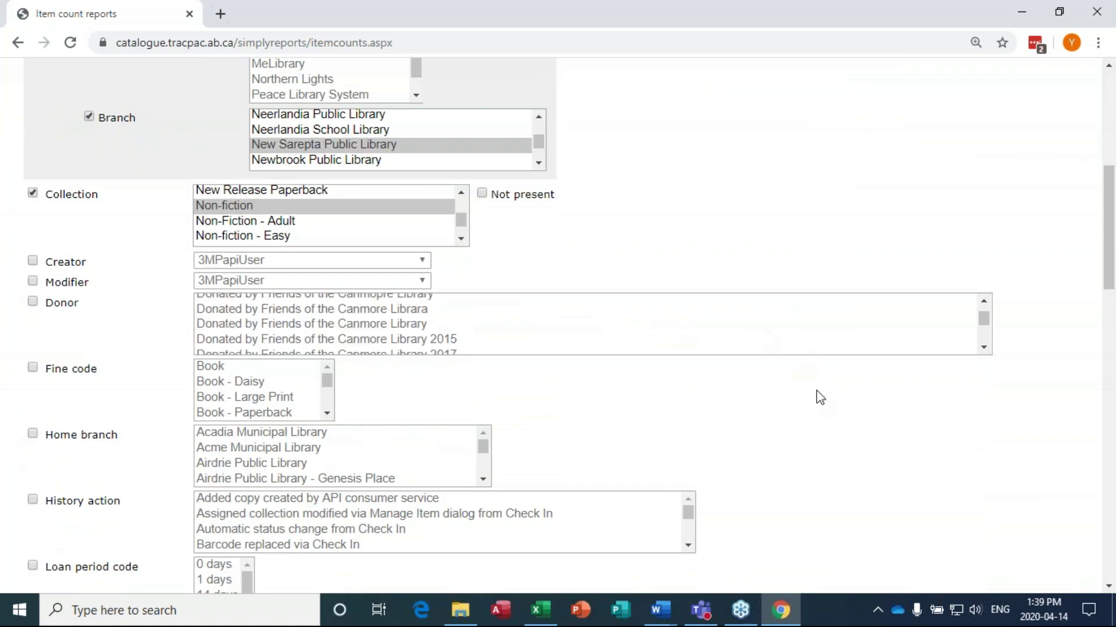
scroll(820, 397, "down", 8)
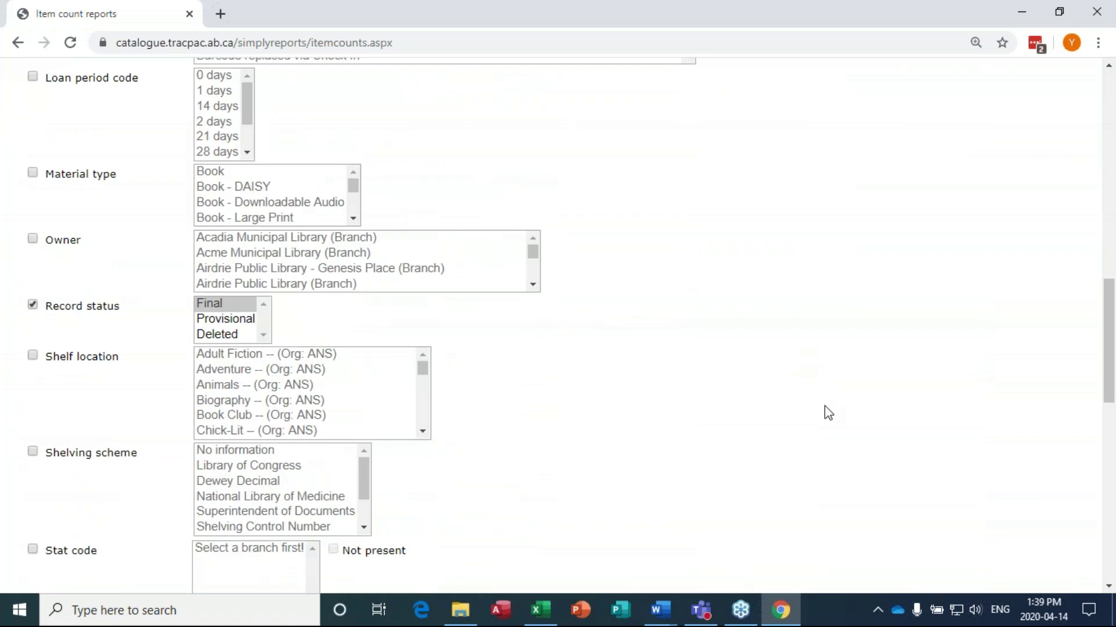
scroll(824, 406, "down", 4)
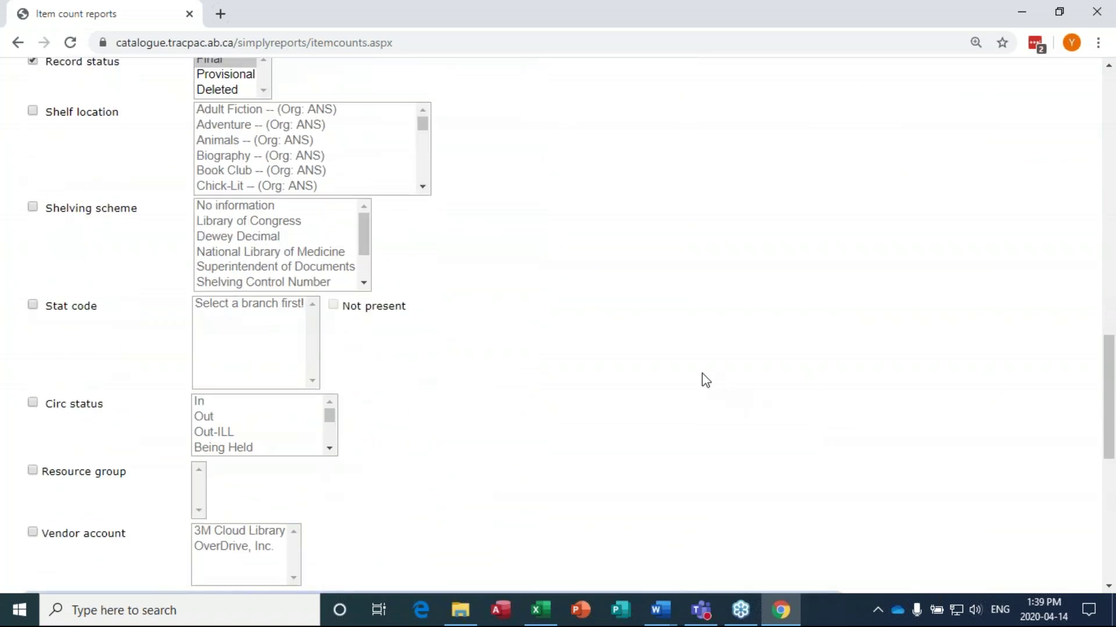
scroll(687, 382, "down", 5)
scroll(851, 351, "down", 3)
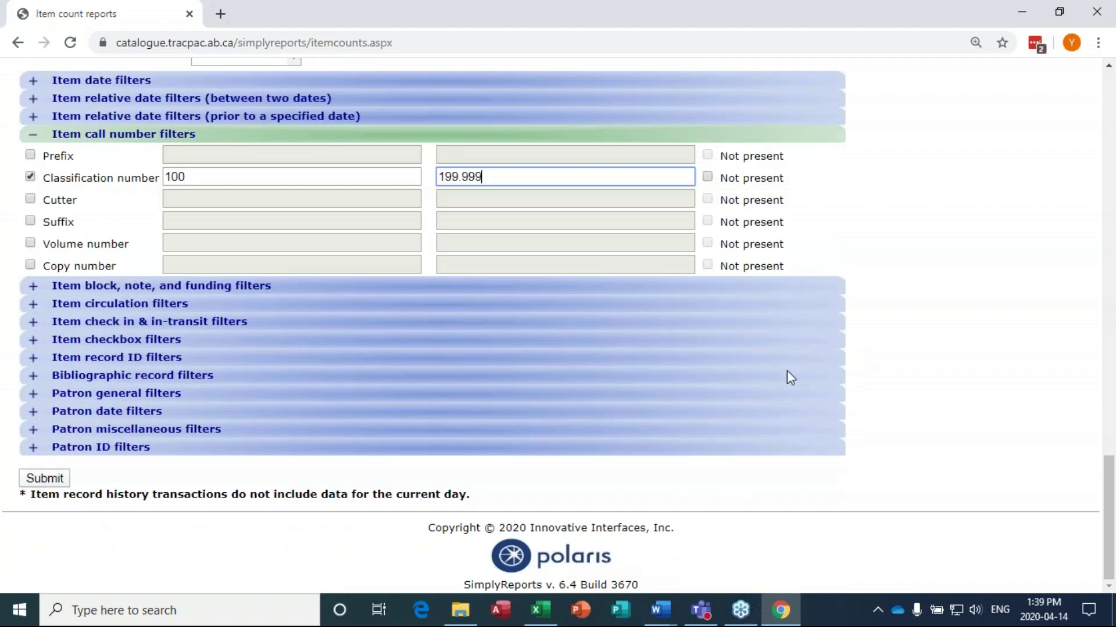
left_click(46, 483)
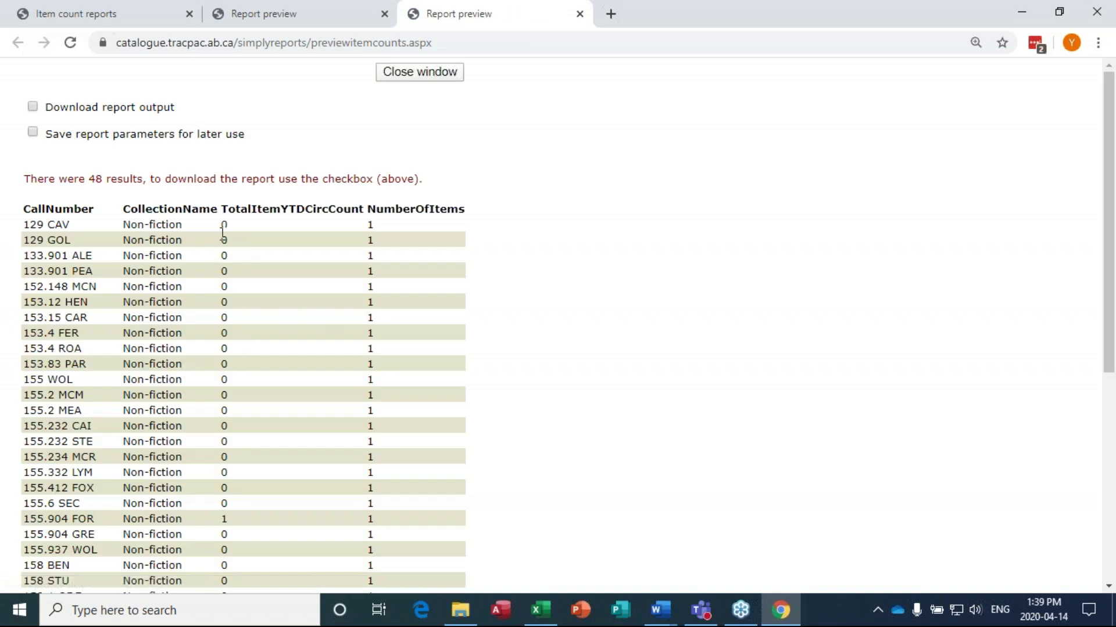
Step: Examine the report preview's call numbers, year-to-date circulation counts and item counts across all rows
left_click_drag(25, 225, 49, 226)
left_click(74, 229)
left_click(397, 232)
scroll(388, 228, "down", 6)
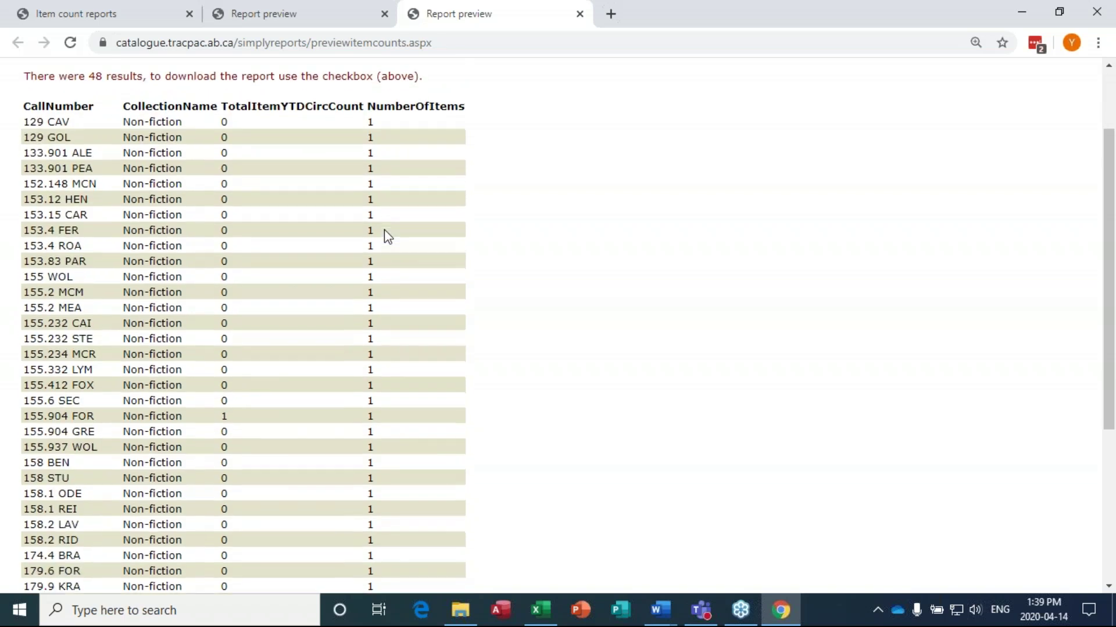
left_click_drag(108, 413, 13, 422)
left_click(13, 422)
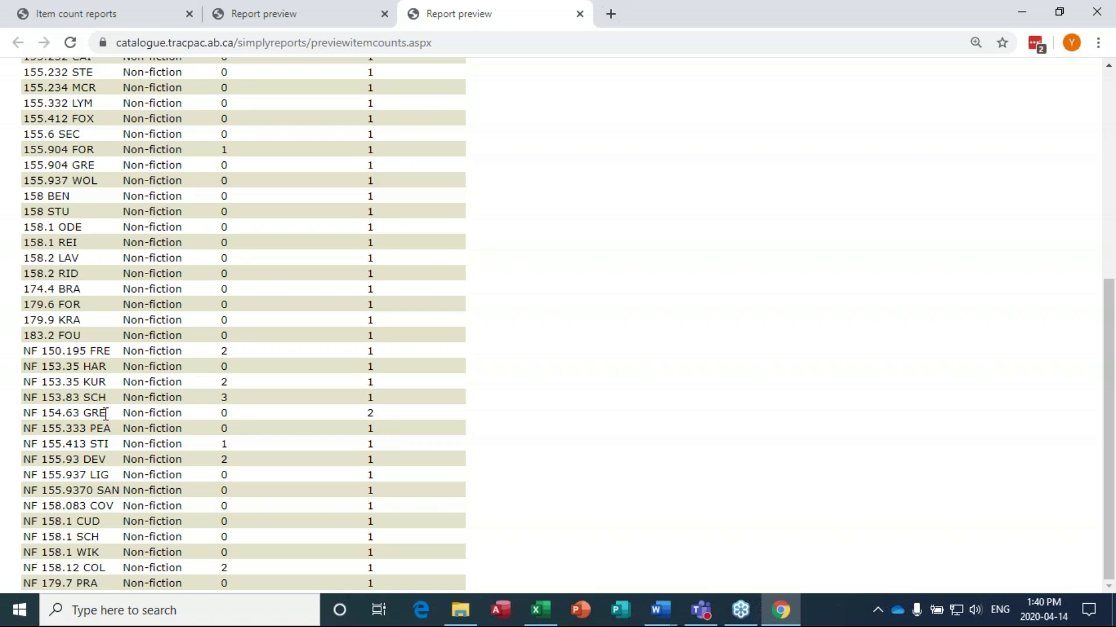
scroll(348, 415, "up", 2)
scroll(378, 416, "down", 2)
scroll(383, 407, "up", 6)
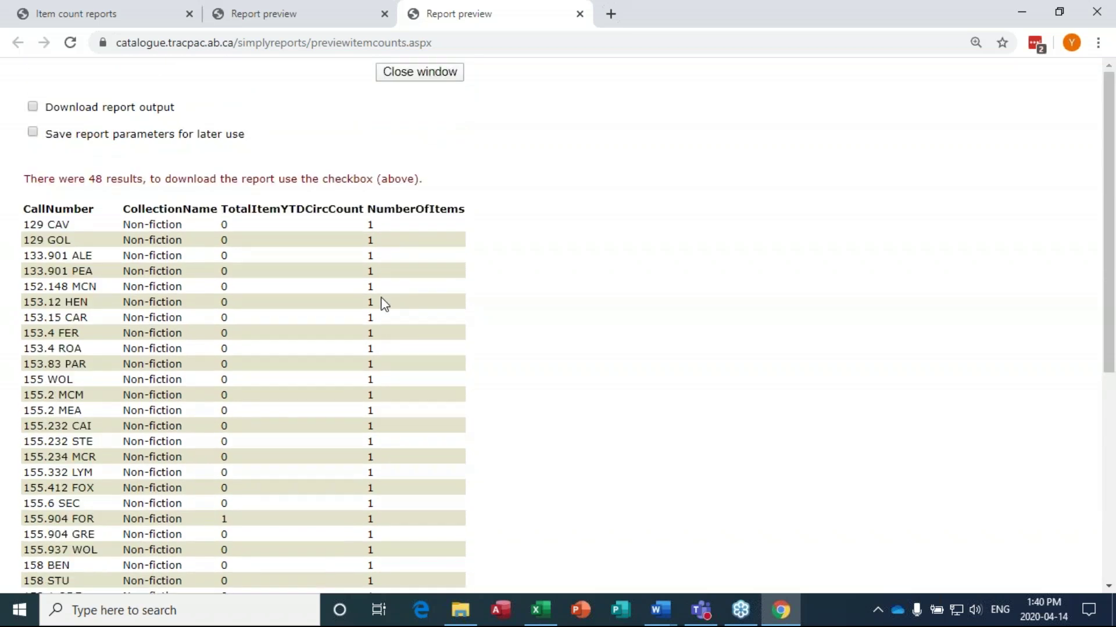
scroll(389, 300, "down", 6)
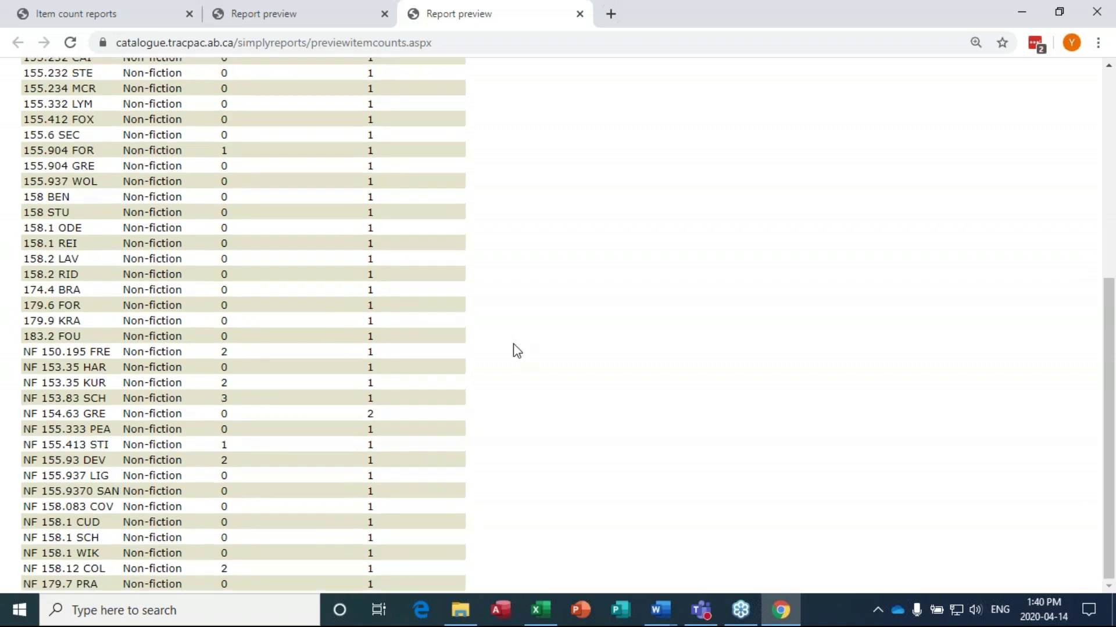
scroll(513, 348, "up", 6)
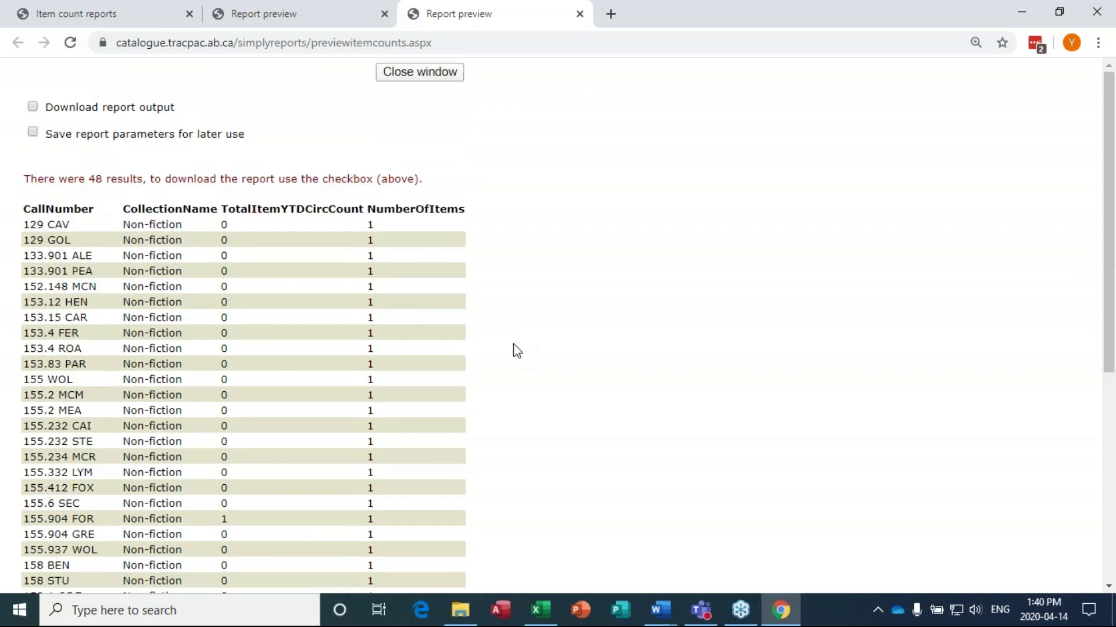
Step: Download the report output and open ItemCounts_405637.xls in a maximized Excel window
left_click(33, 108)
left_click(33, 108)
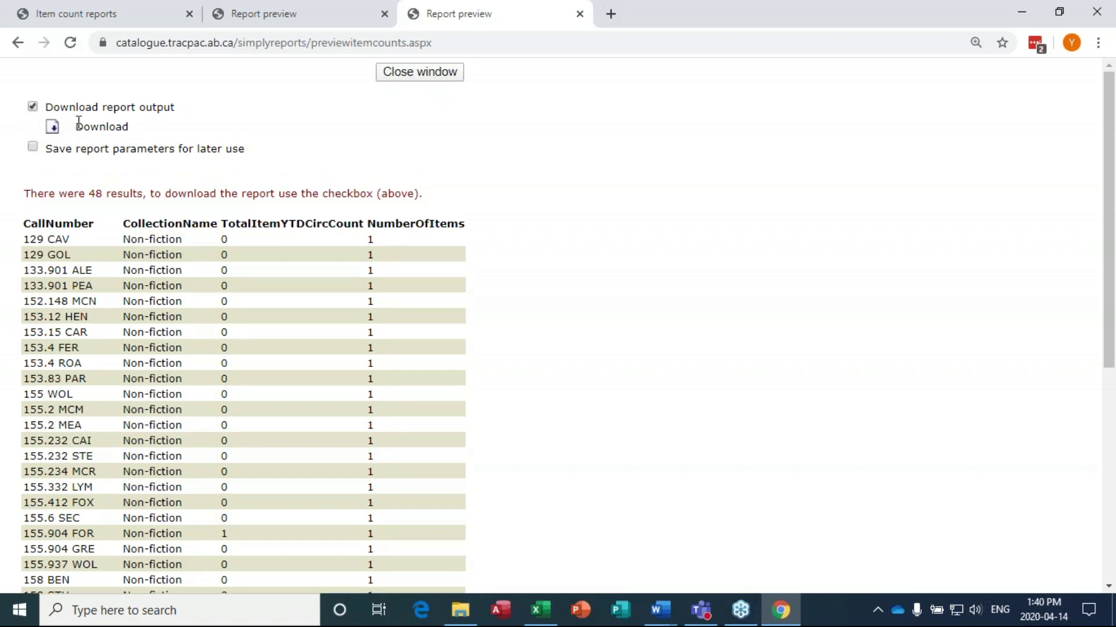
left_click(53, 127)
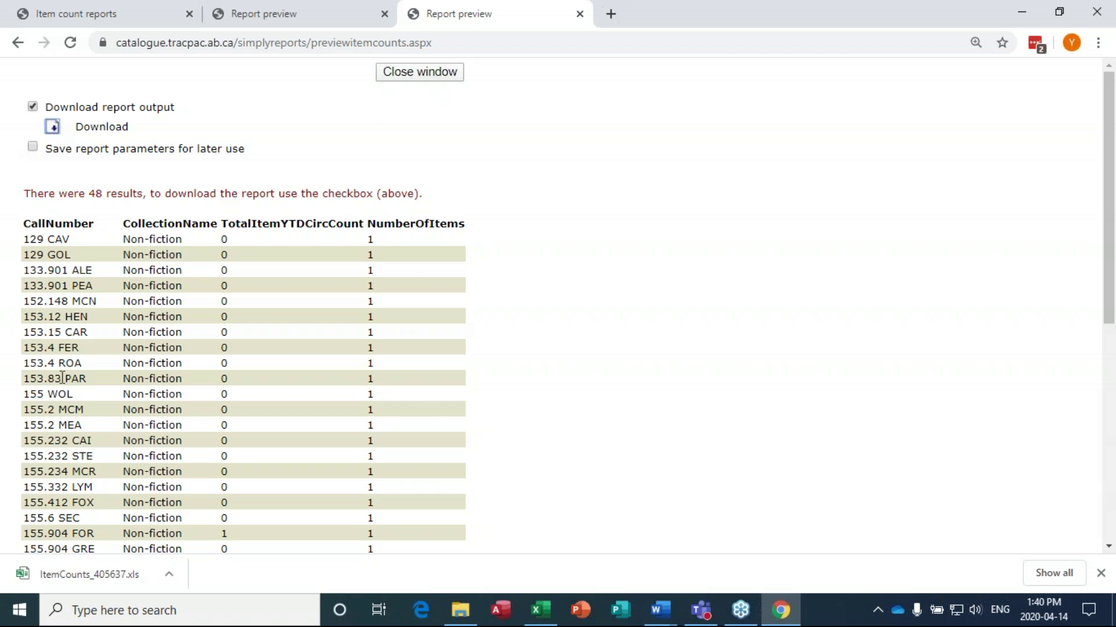
left_click(82, 577)
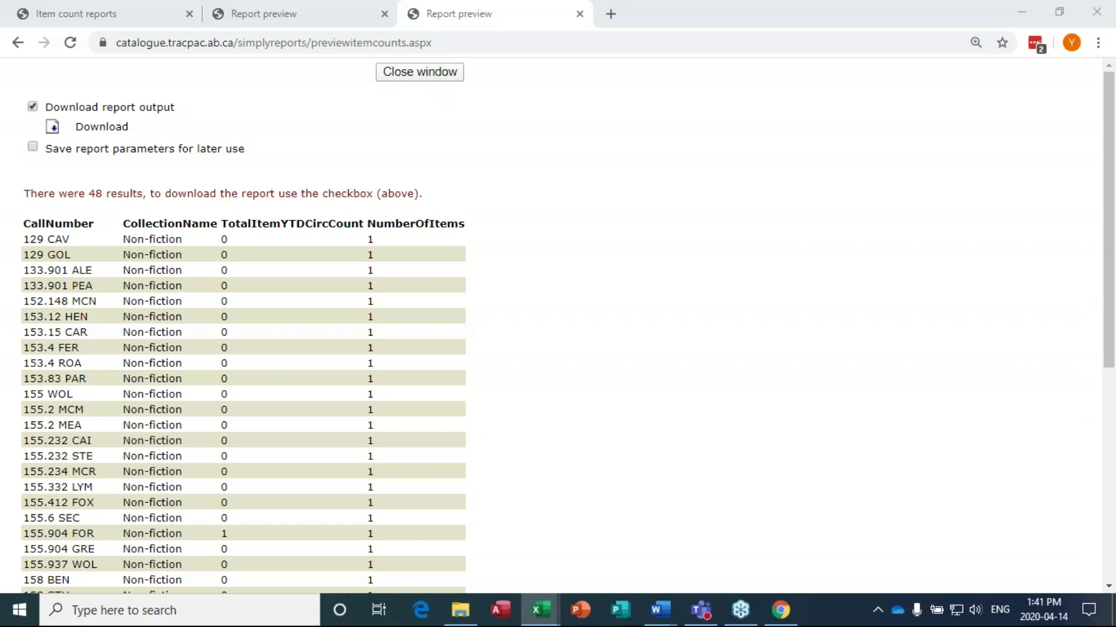
left_click_drag(887, 309, 506, 141)
double_click(507, 143)
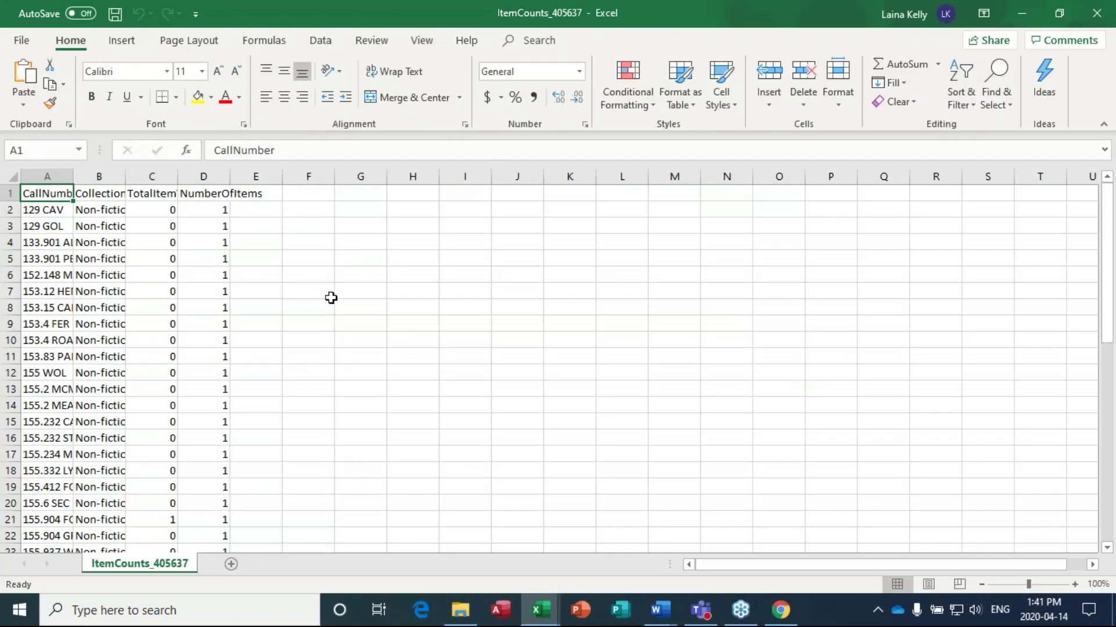
Step: Total the year-to-date circulation counts in cell C50 with a SUM of C2:C49
scroll(423, 315, "down", 1)
scroll(424, 315, "down", 1)
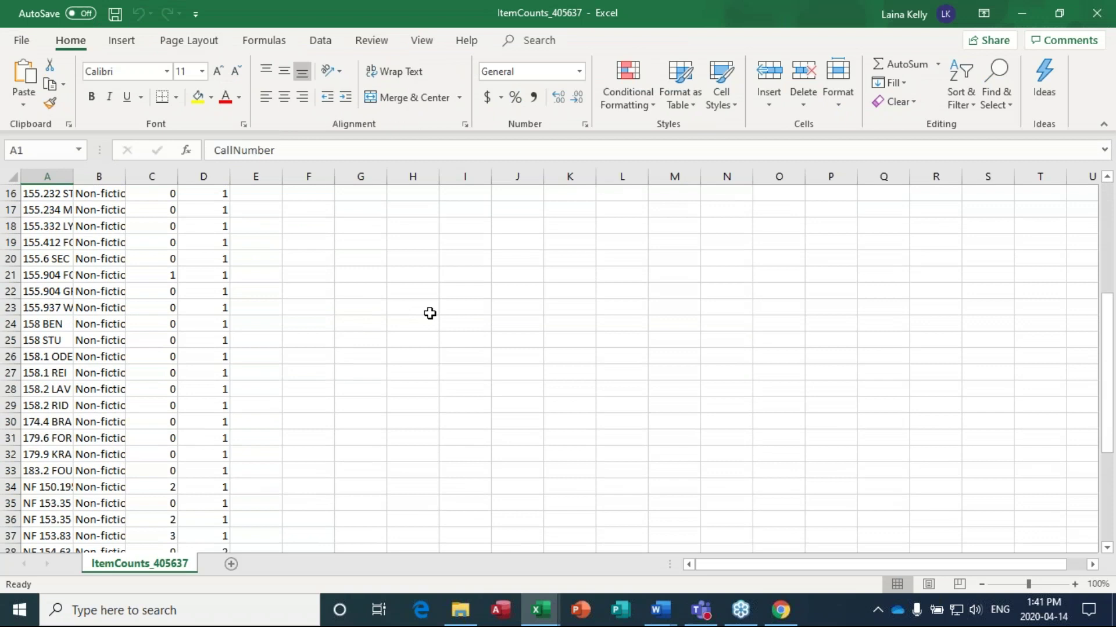
scroll(431, 314, "down", 6)
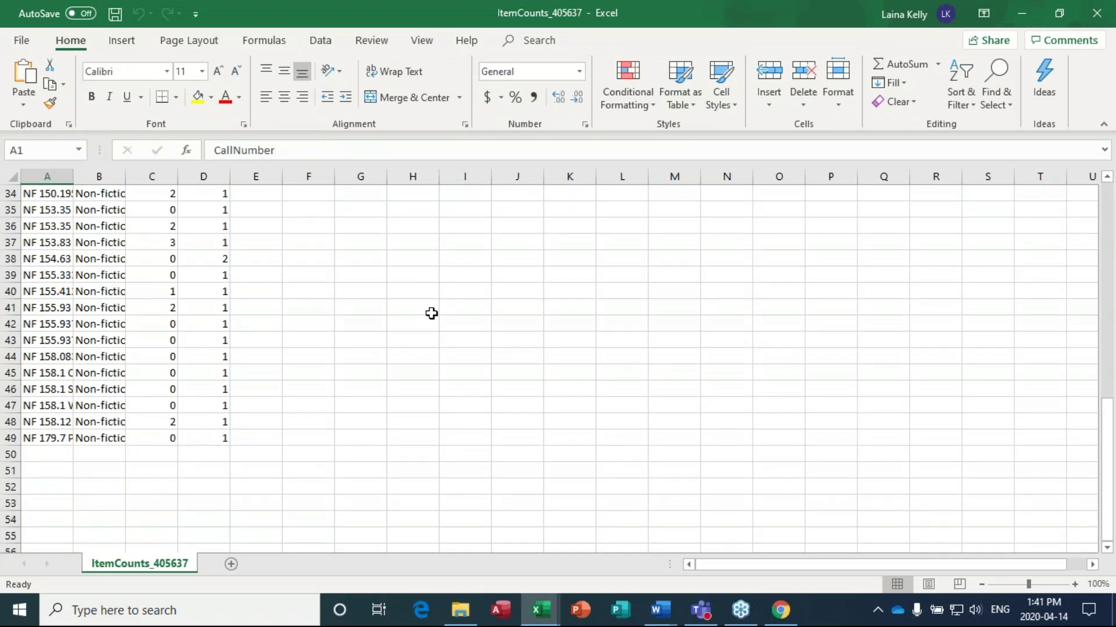
scroll(431, 314, "up", 11)
scroll(431, 313, "down", 8)
scroll(432, 311, "down", 6)
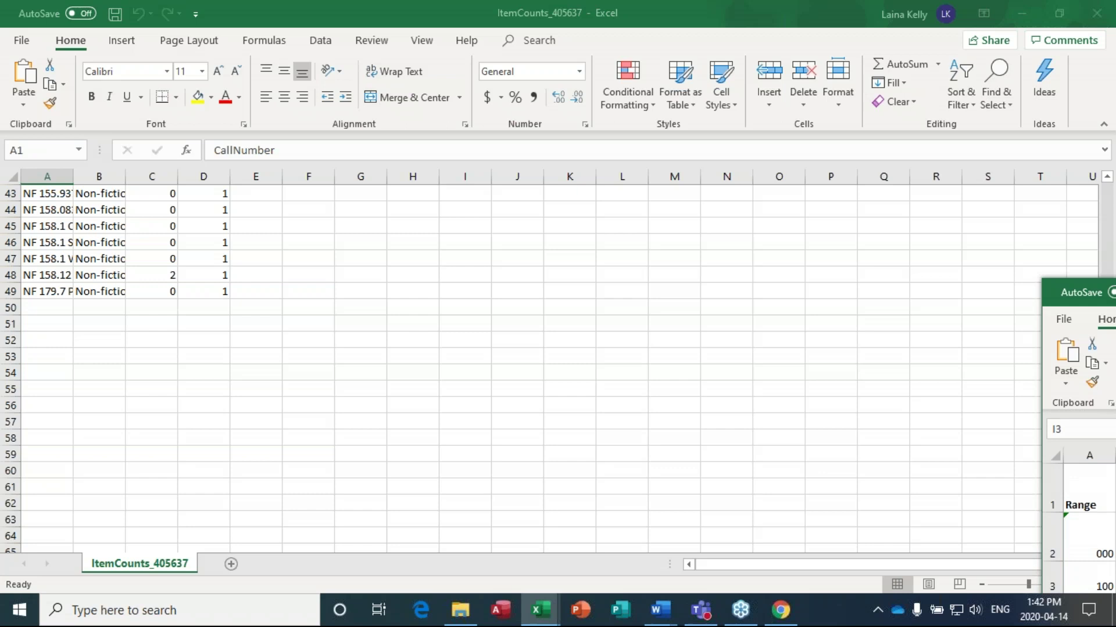
left_click_drag(934, 202, 1115, 175)
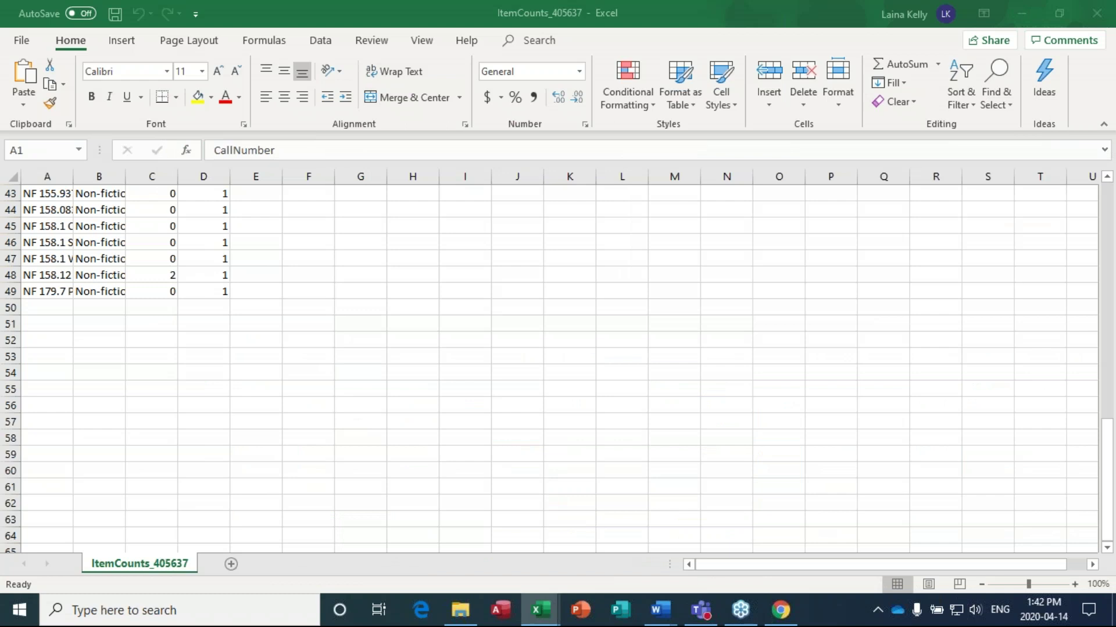
left_click(152, 308)
left_click(187, 151)
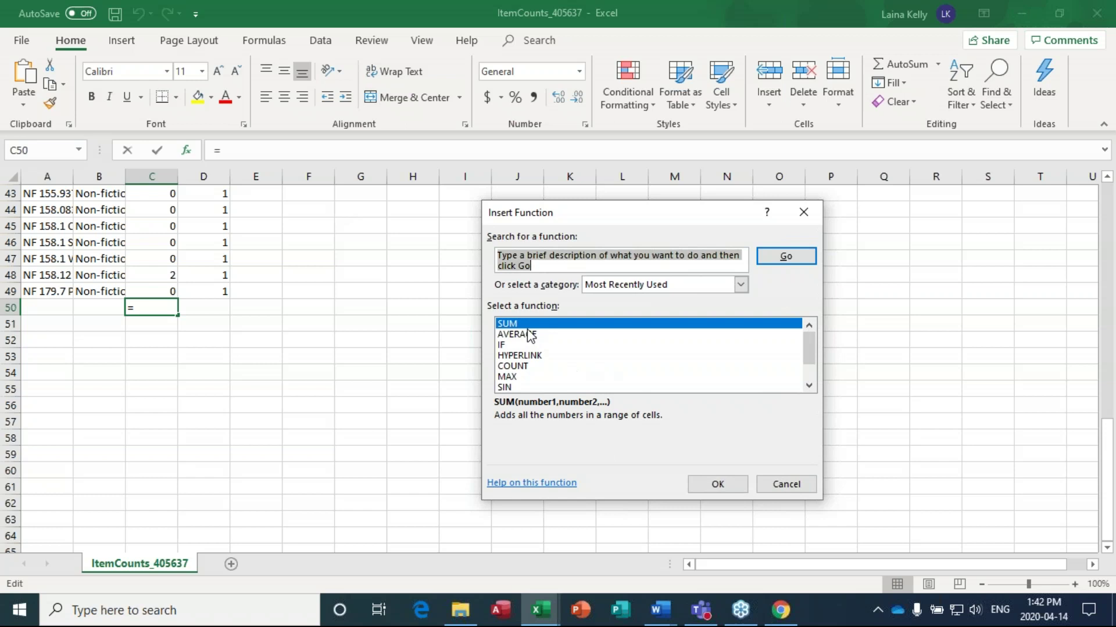
left_click(528, 326)
double_click(529, 329)
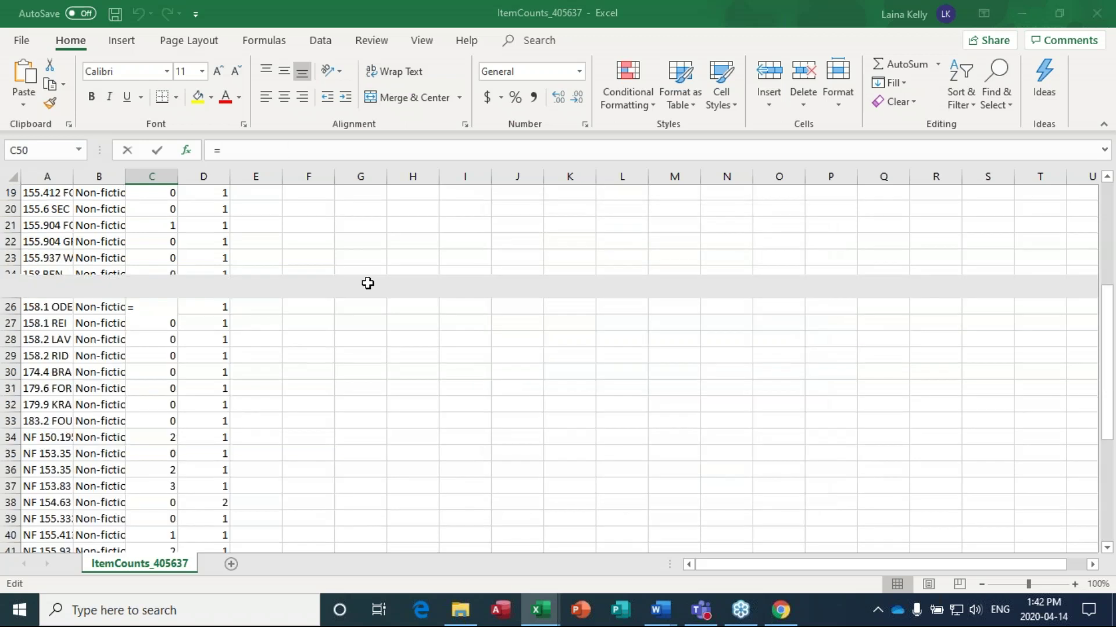
left_click(783, 472)
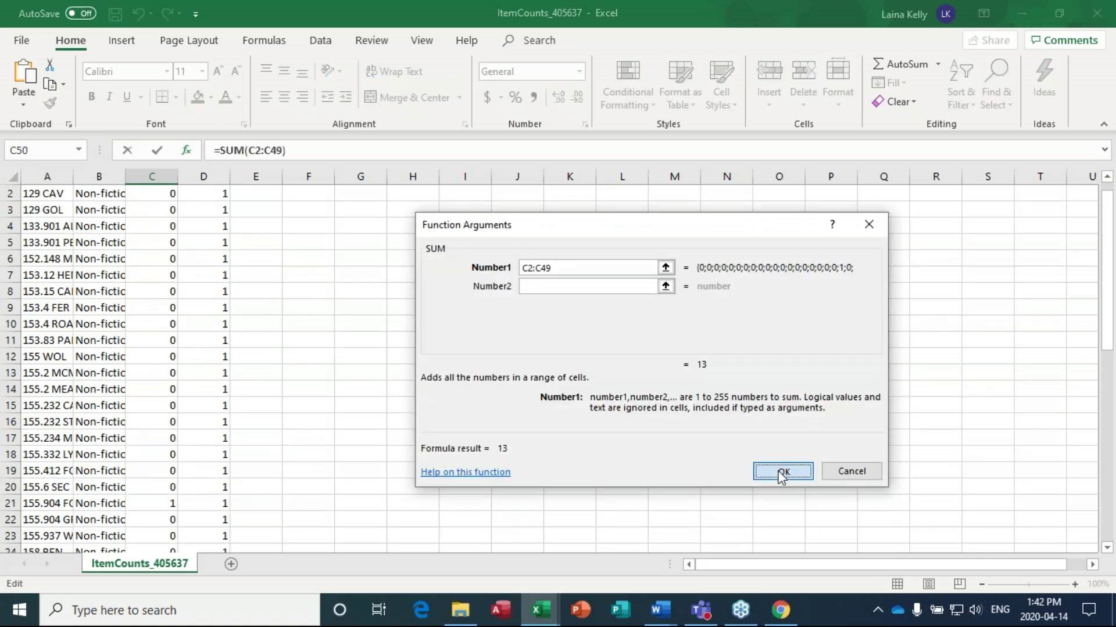
Step: Widen column C so the TotalItemYTDCircCount header fits in full
scroll(144, 267, "up", 11)
left_click(169, 176)
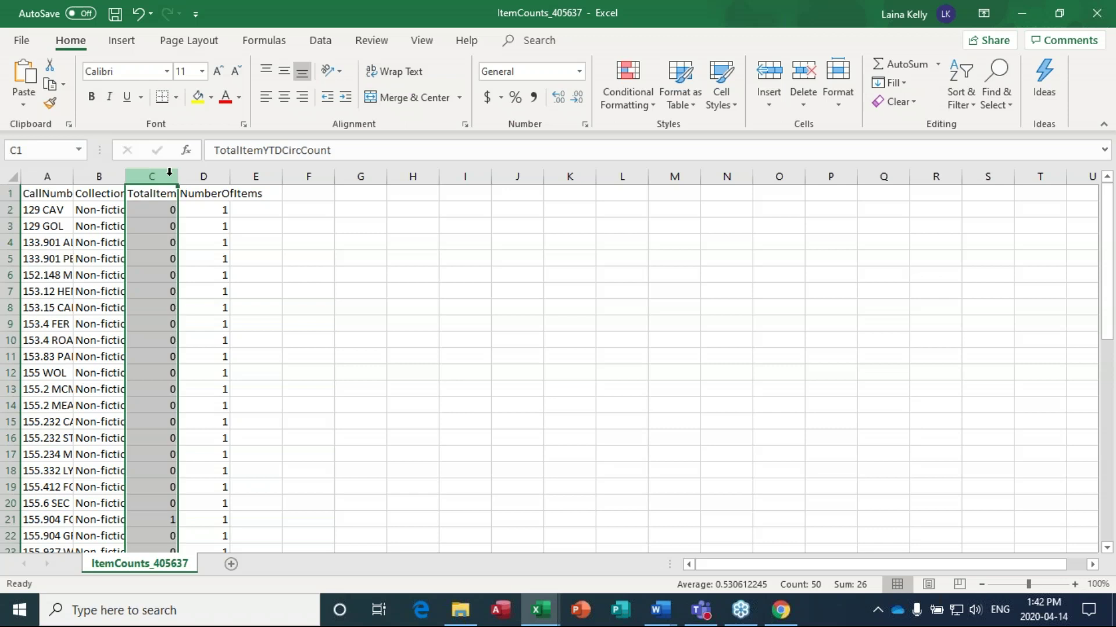
double_click(178, 176)
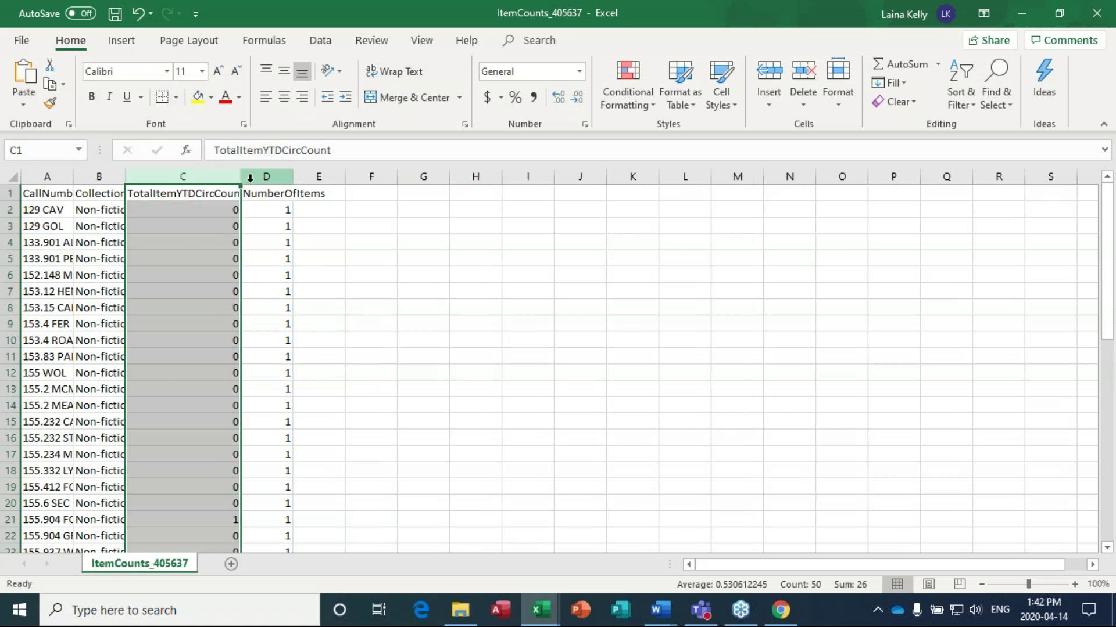
left_click_drag(240, 176, 289, 175)
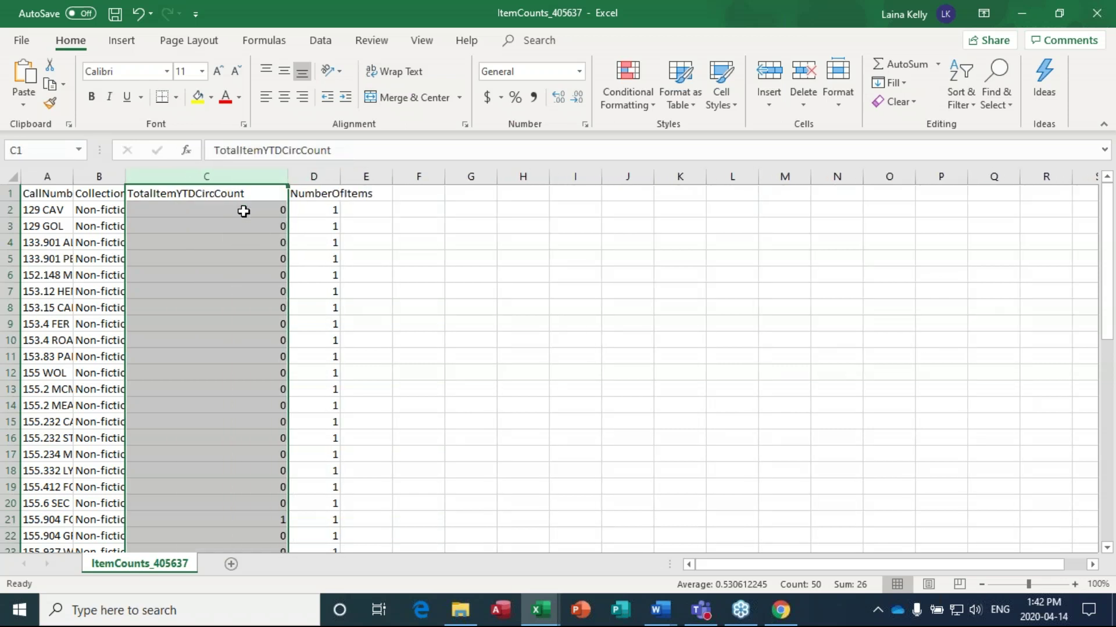
Step: Total the item counts in cell D50 with a SUM of D2:D49
scroll(244, 256, "down", 13)
left_click(245, 370)
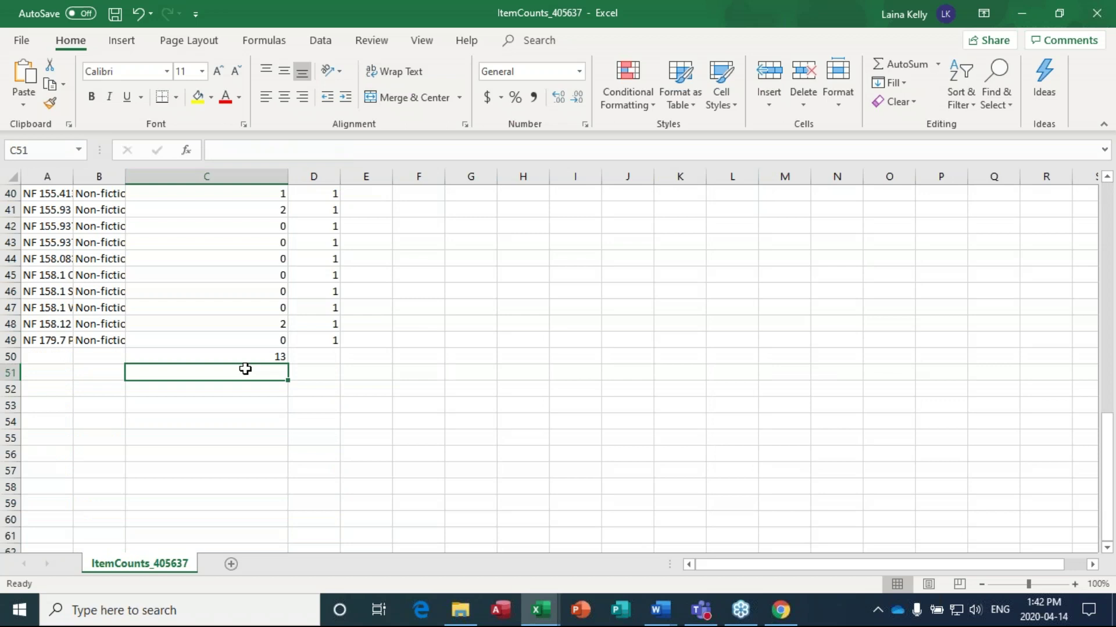
left_click(243, 357)
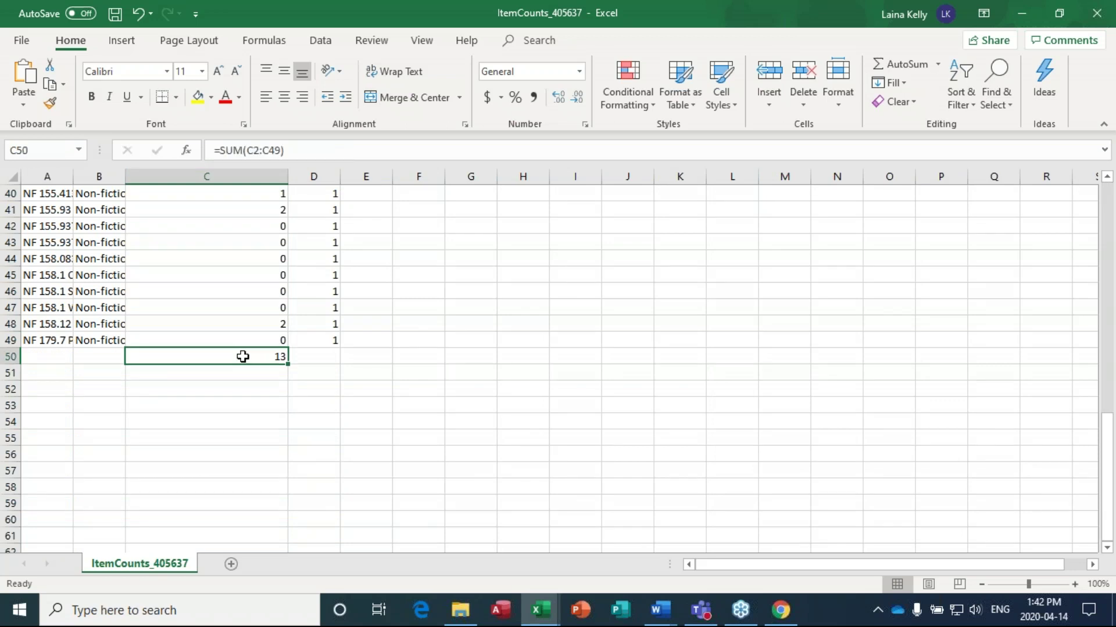
left_click(326, 359)
left_click(187, 151)
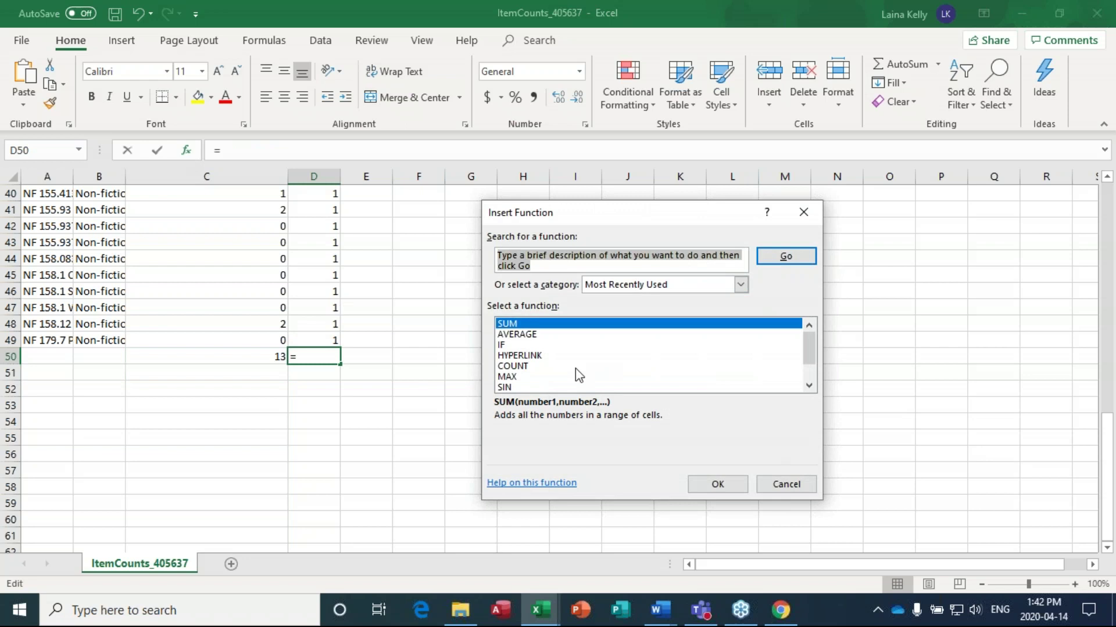
left_click(712, 484)
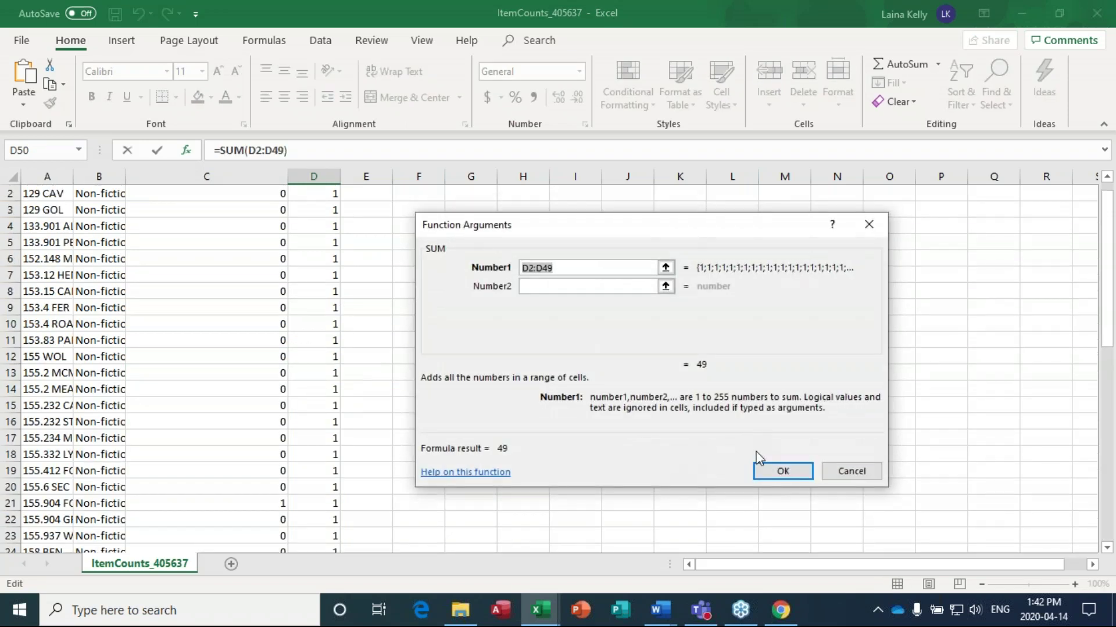
left_click(767, 464)
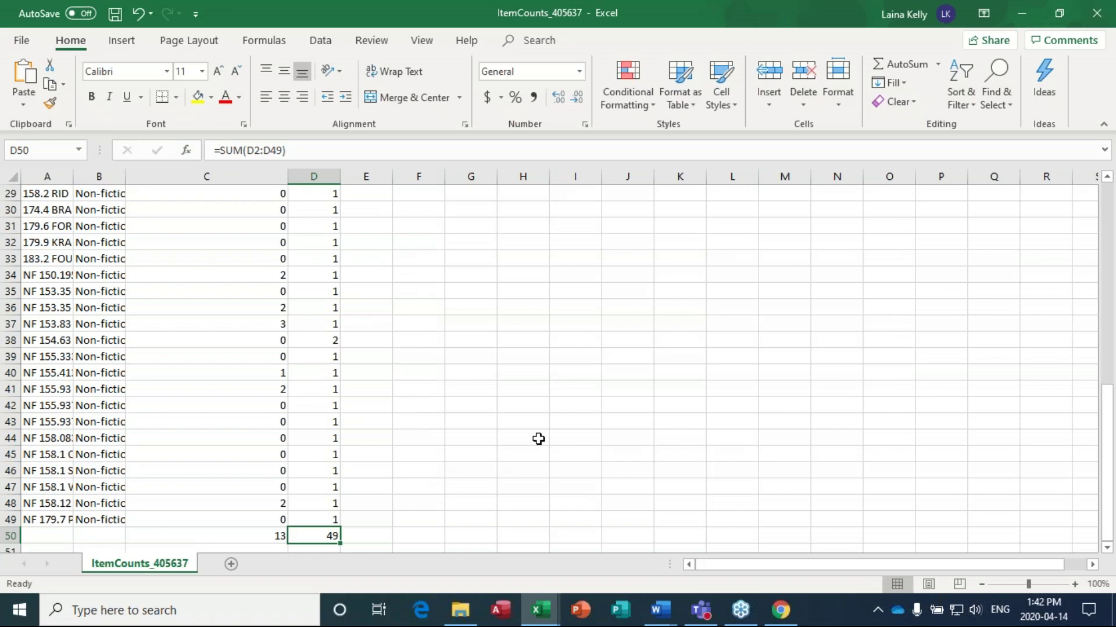
Step: Review the circulation and item count columns from the headers to the totals in row 50
scroll(404, 305, "up", 9)
scroll(404, 305, "down", 5)
scroll(255, 246, "up", 5)
scroll(257, 243, "down", 15)
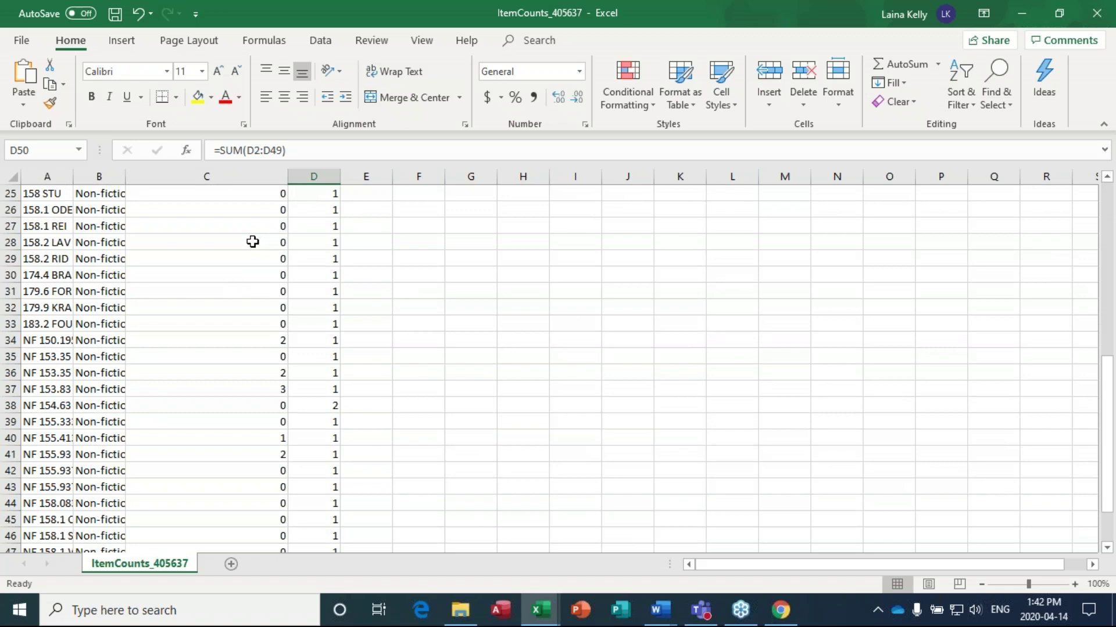
left_click_drag(262, 264, 334, 259)
left_click(333, 259)
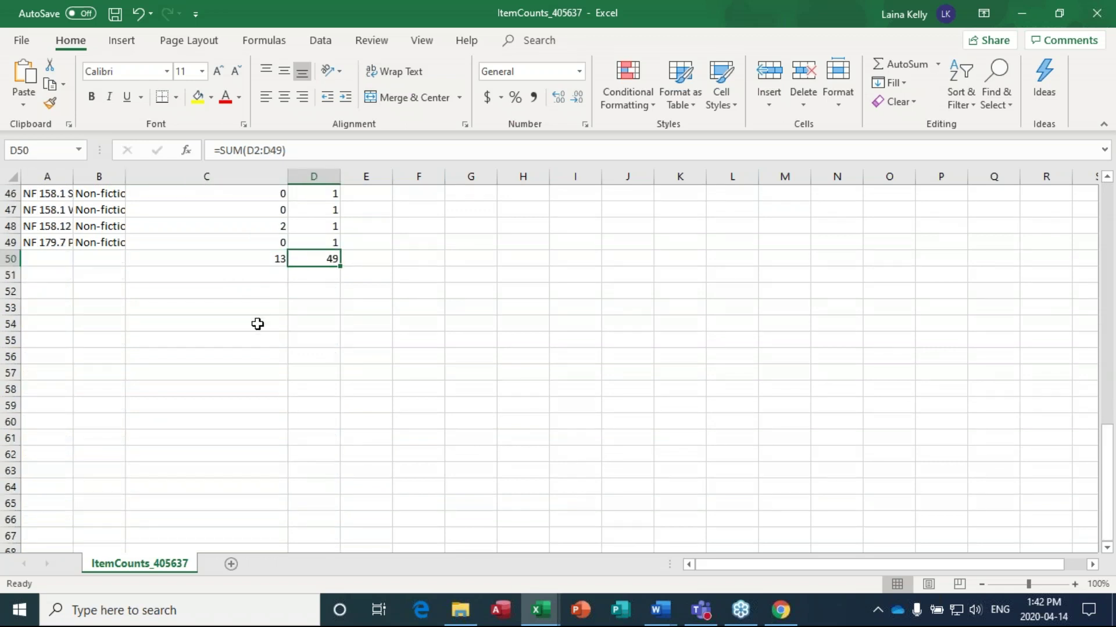
scroll(350, 267, "up", 3)
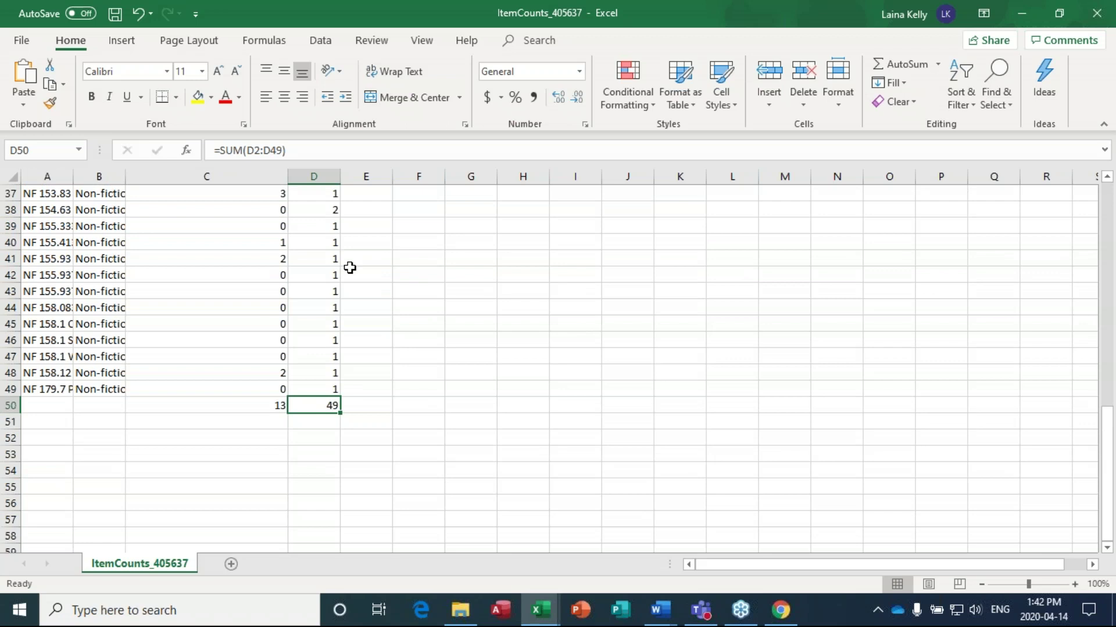
scroll(349, 267, "up", 9)
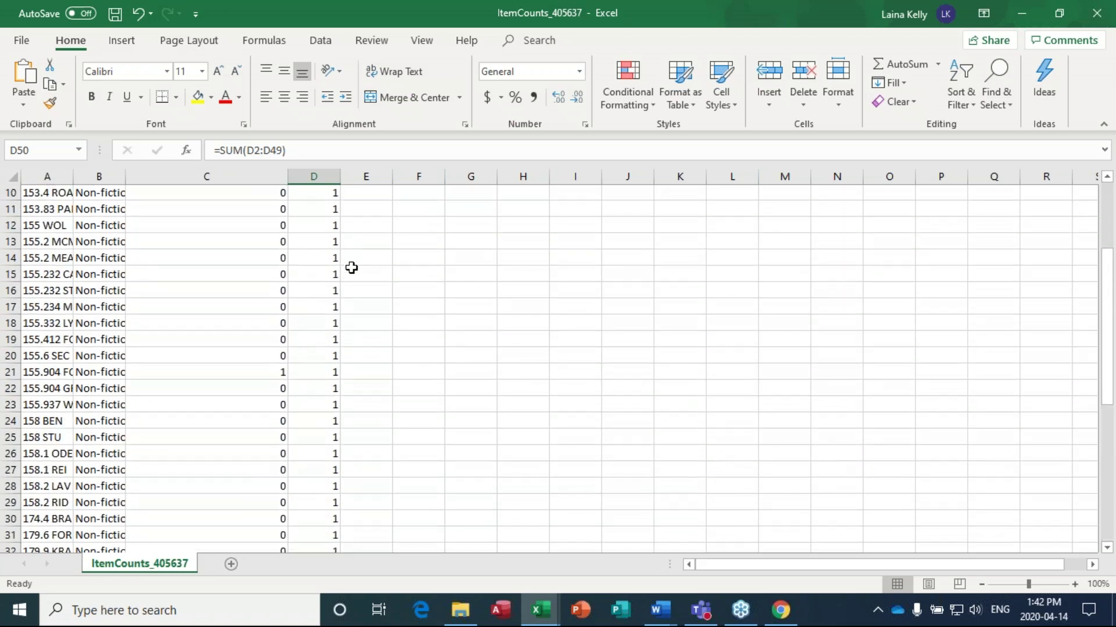
scroll(351, 267, "up", 3)
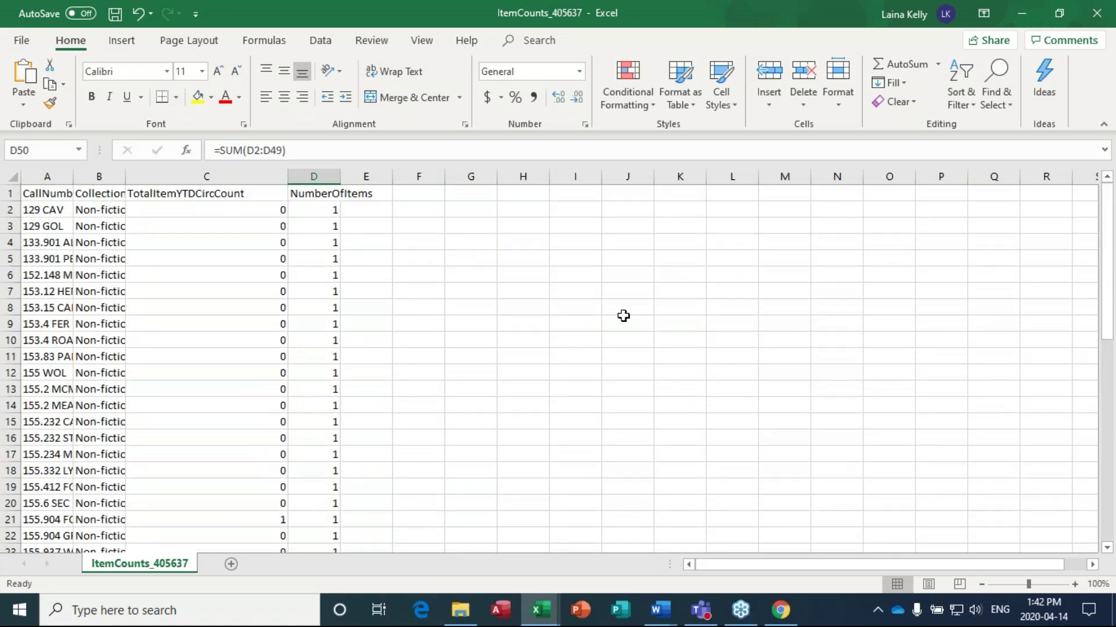
scroll(623, 316, "down", 11)
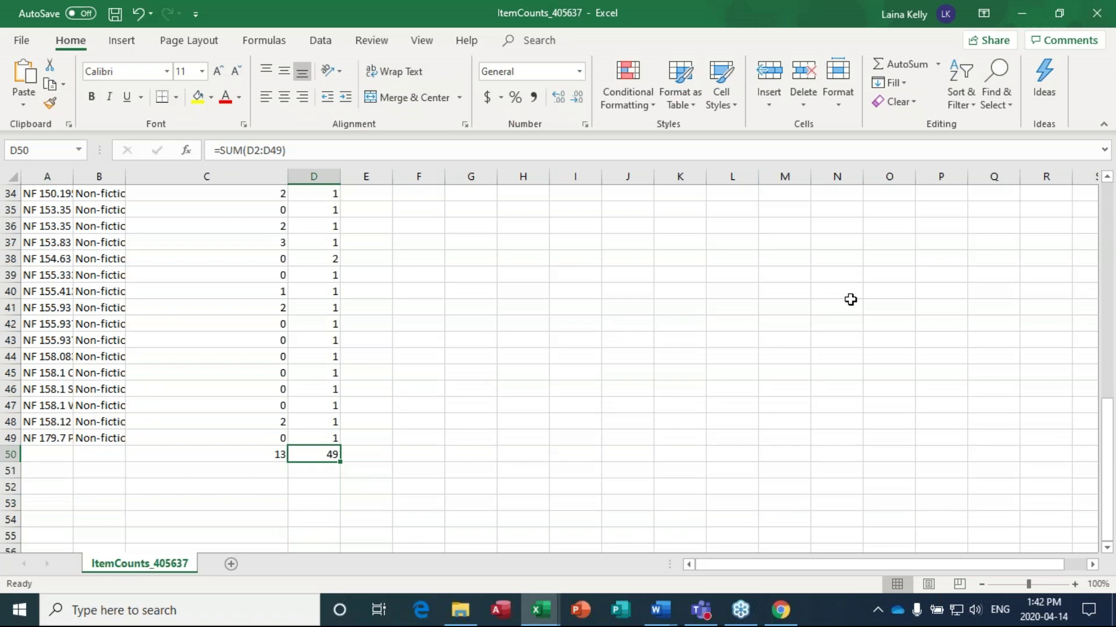
Step: Switch to the Sample Dewey Breakdown workbook and enter 49 items and 13 YTD circs for the 100 Philosophy & Psychology range
key("alt+Tab")
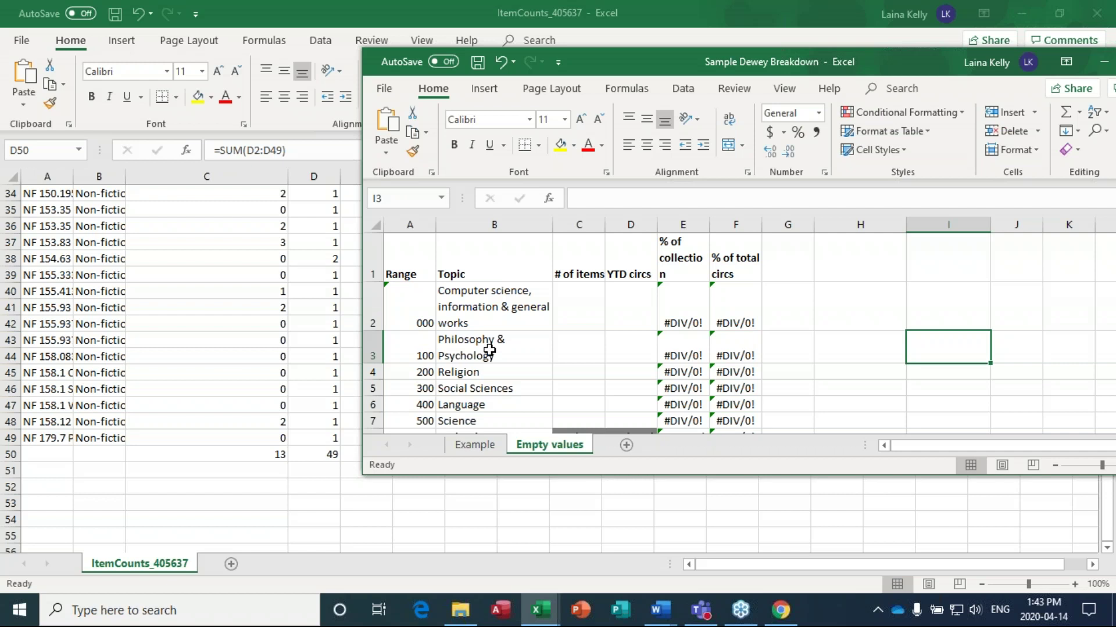
left_click(469, 347)
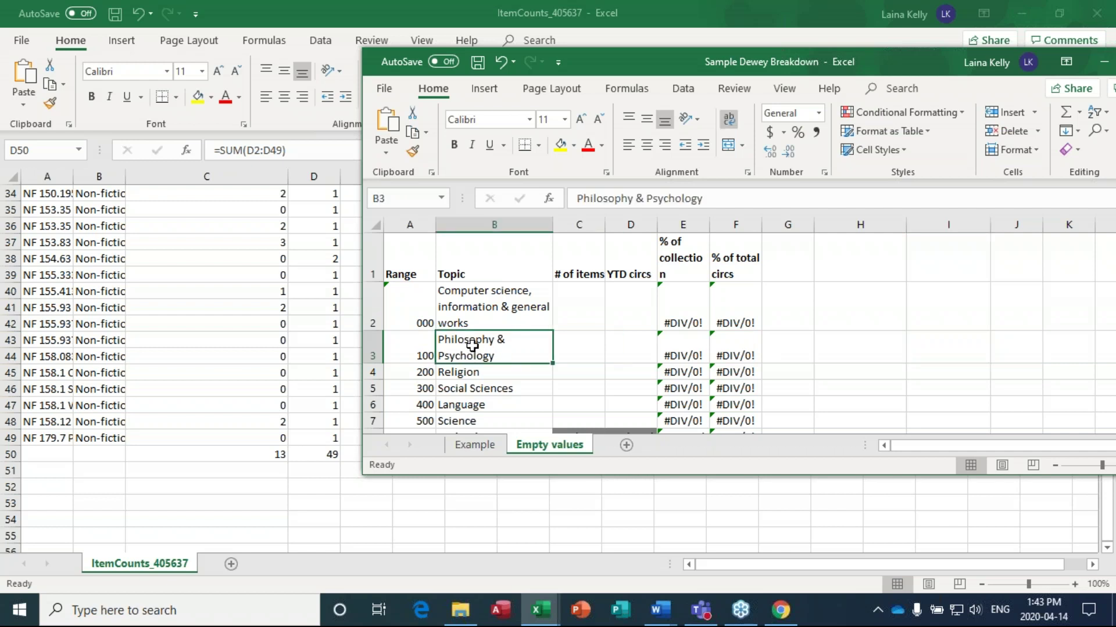
left_click(577, 354)
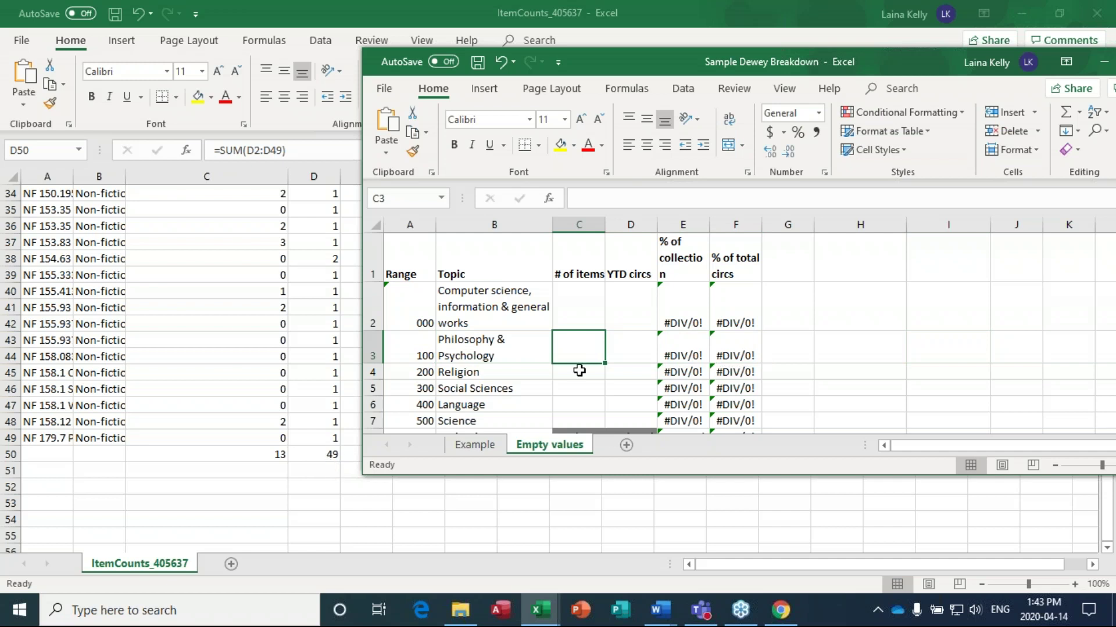
type("4")
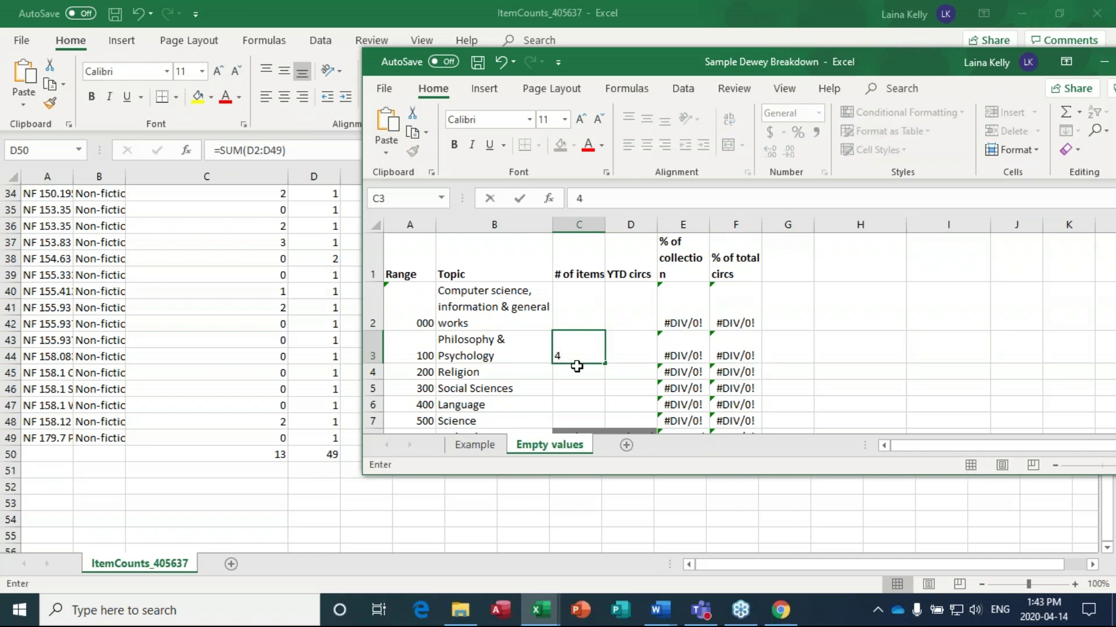
type("9")
left_click(628, 352)
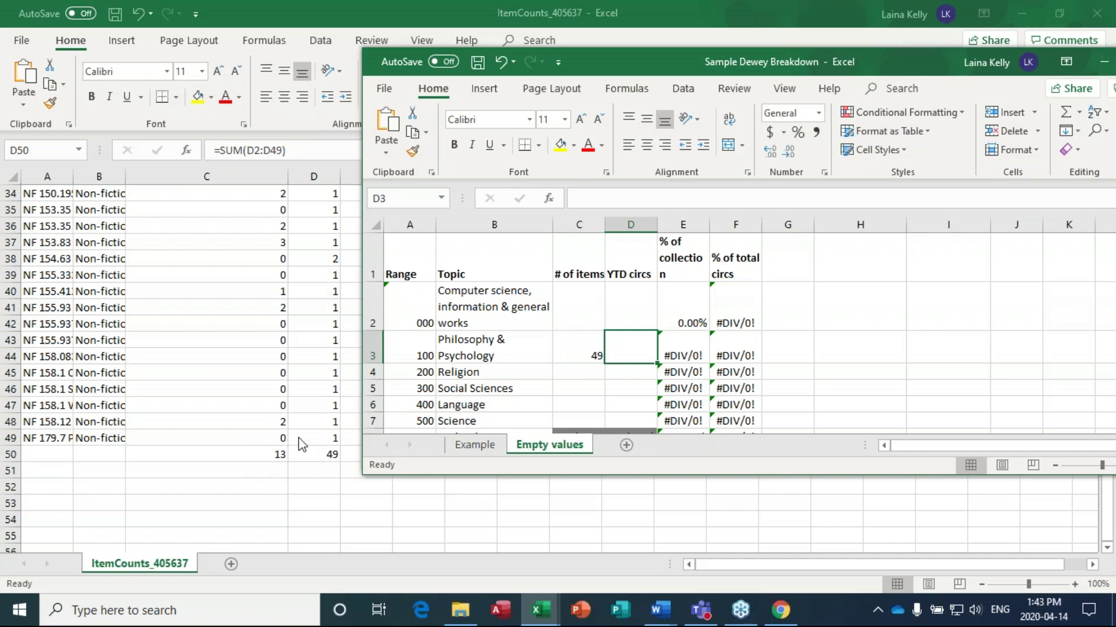
type("13")
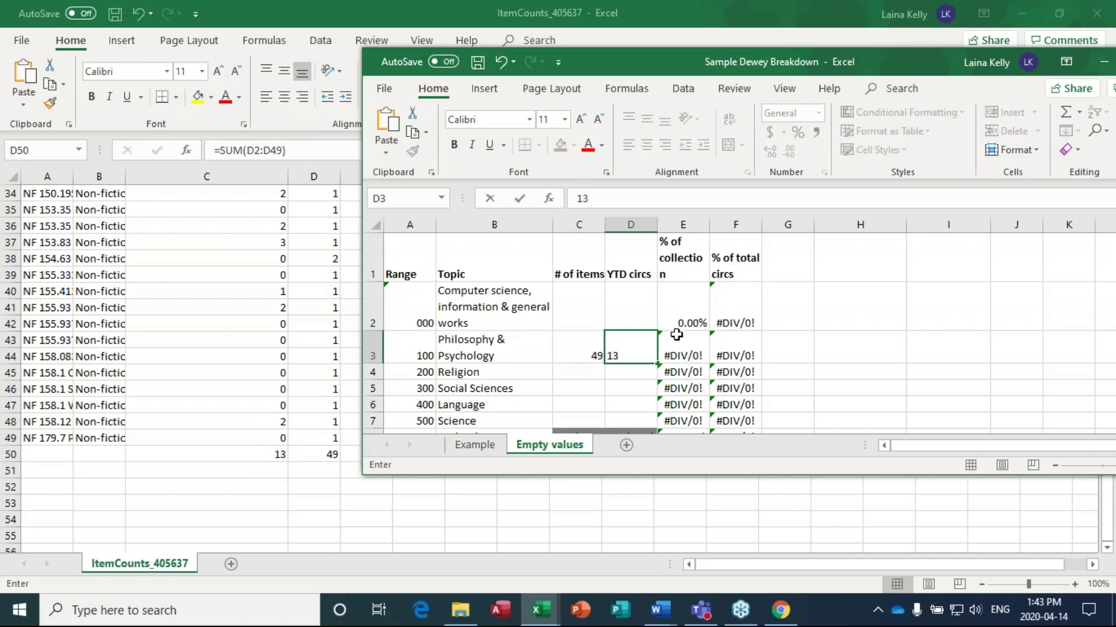
left_click(874, 349)
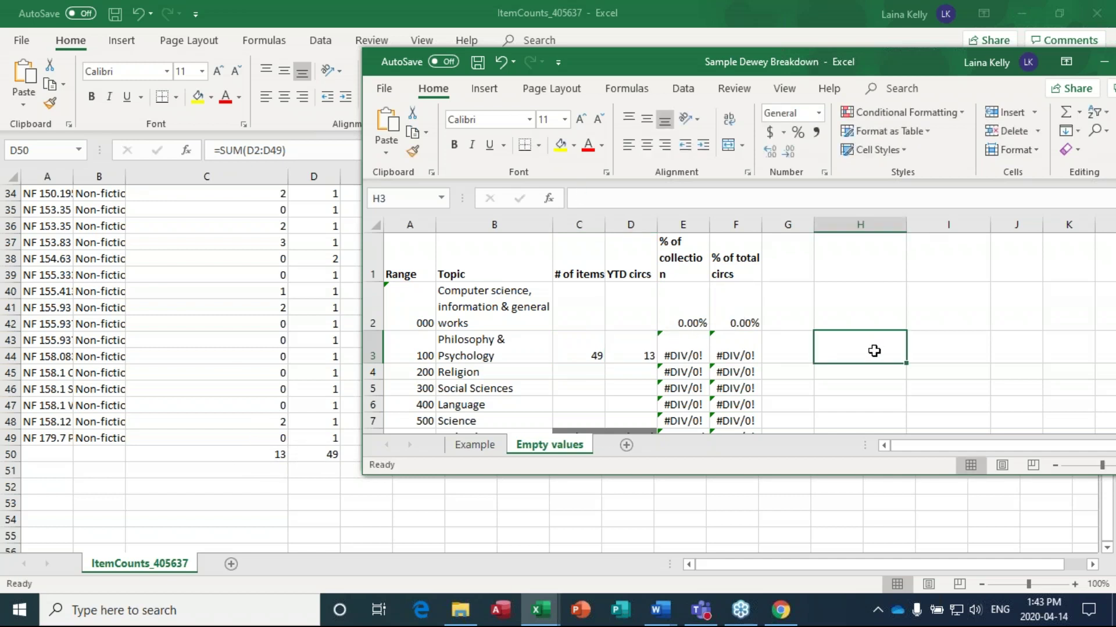
Step: Maximize the Sample Dewey Breakdown workbook window with the Empty values sheet shown from its header row
scroll(876, 349, "down", 2)
left_click_drag(721, 61, 384, 61)
left_click(815, 53)
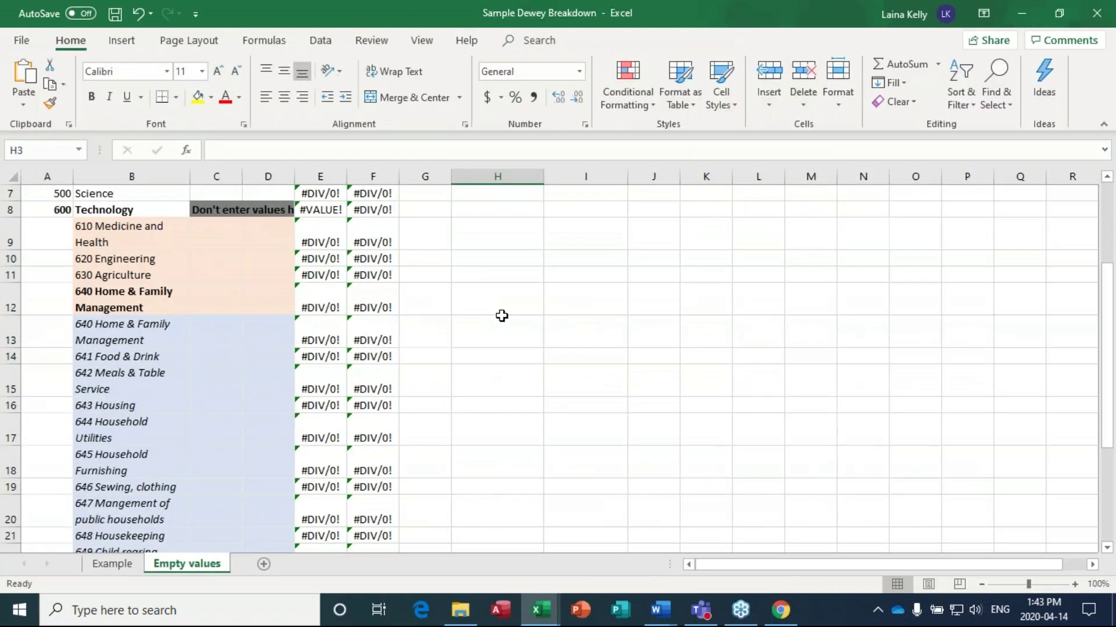
scroll(501, 316, "up", 2)
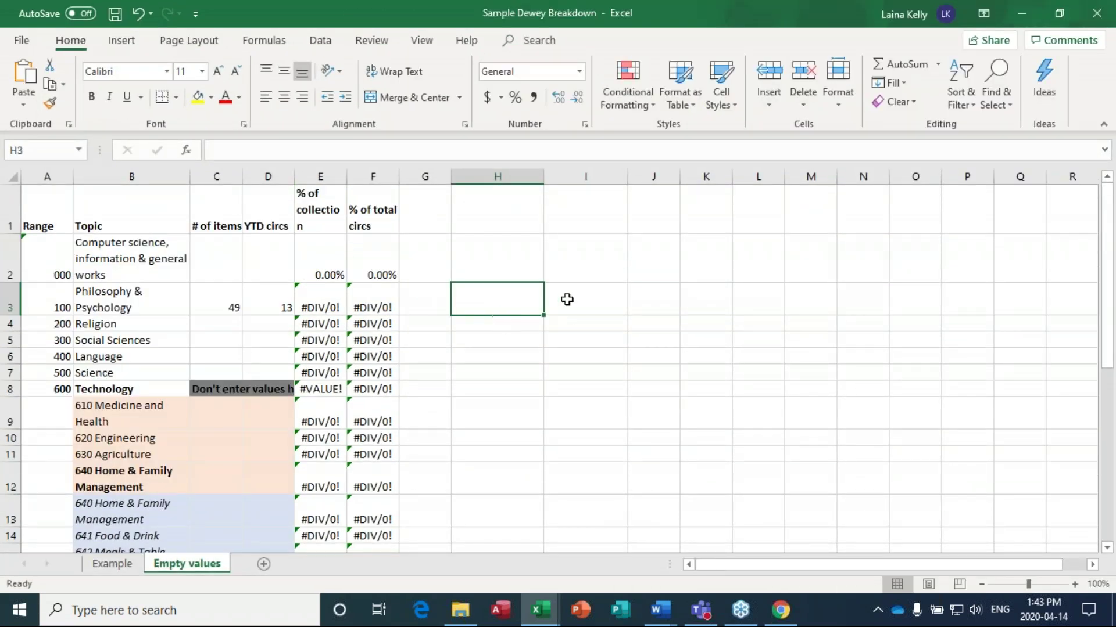
Step: Examine the % of collection formulas for the 000 and 100 ranges and the column totals in row 27
left_click(324, 297)
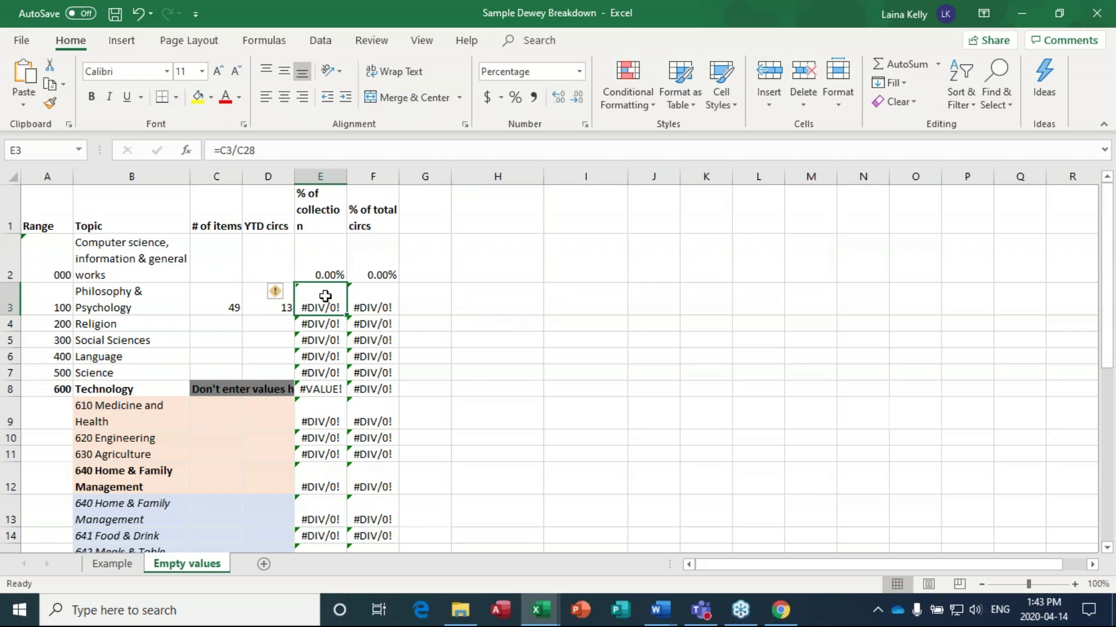
double_click(222, 297)
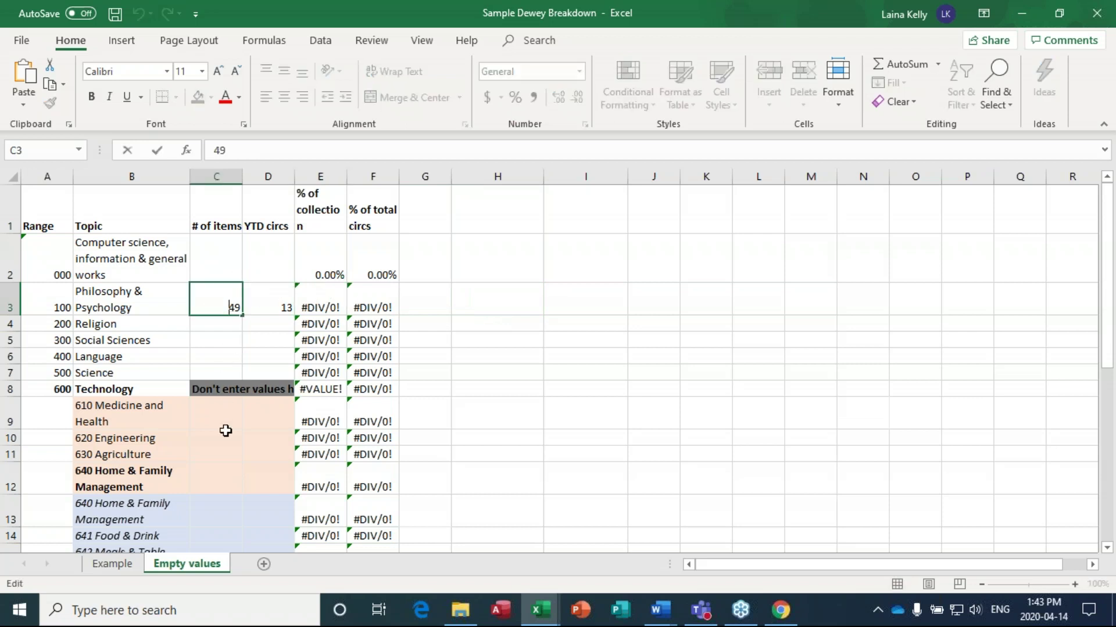
scroll(225, 430, "down", 7)
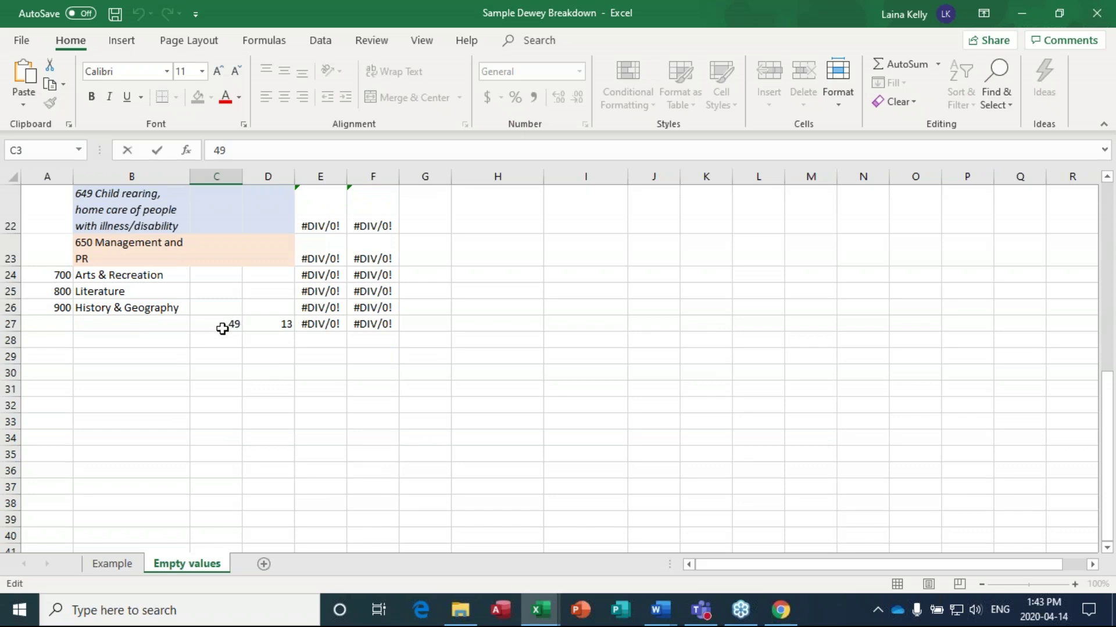
scroll(223, 329, "up", 7)
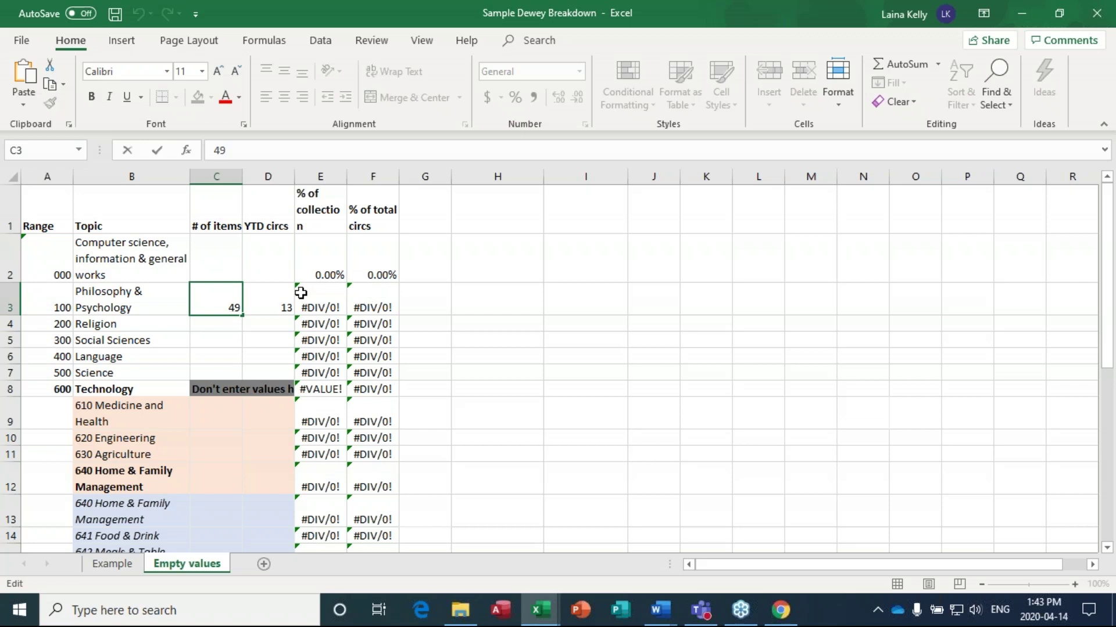
left_click(331, 259)
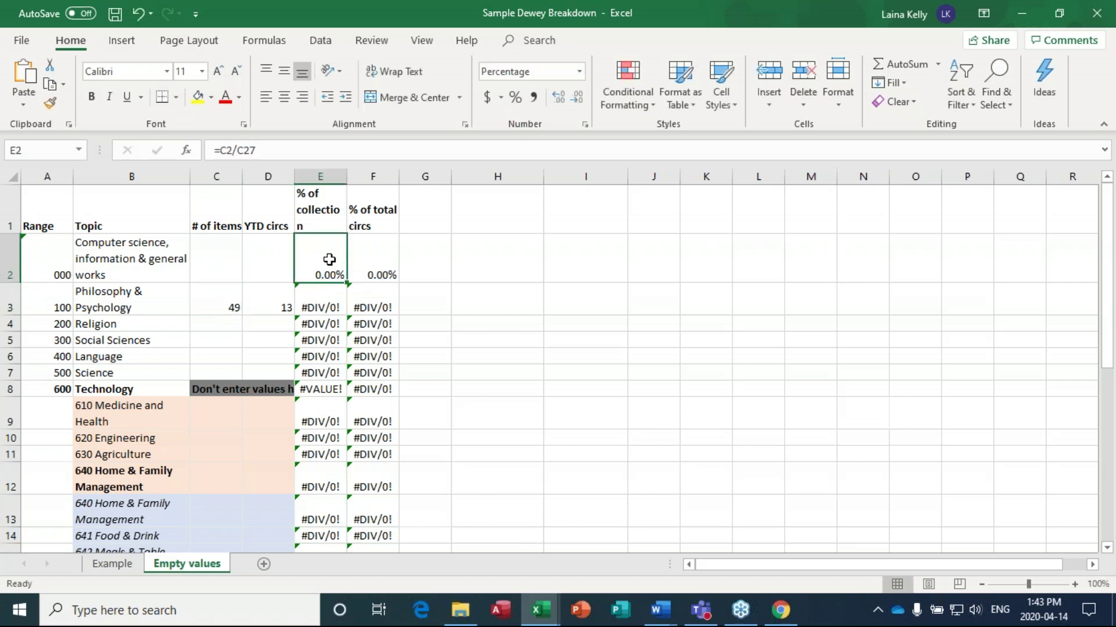
left_click(320, 295)
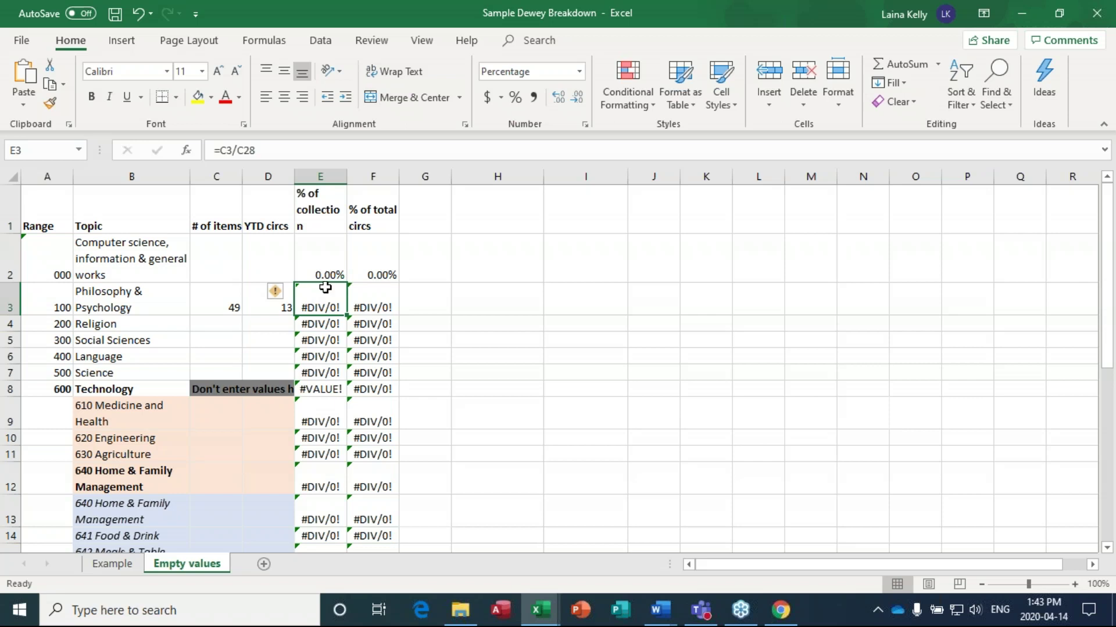
left_click(227, 264)
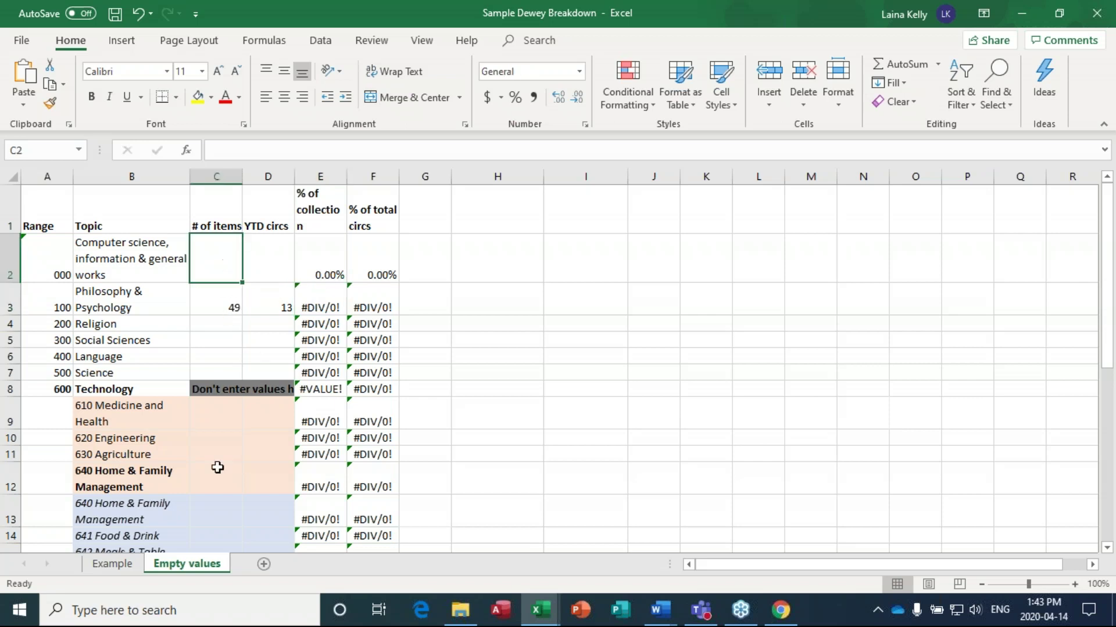
Step: Compare the Empty values sheet with the Example sheet, examining the % of collection and % of total circs formulas for ranges 000 and 100
left_click(119, 567)
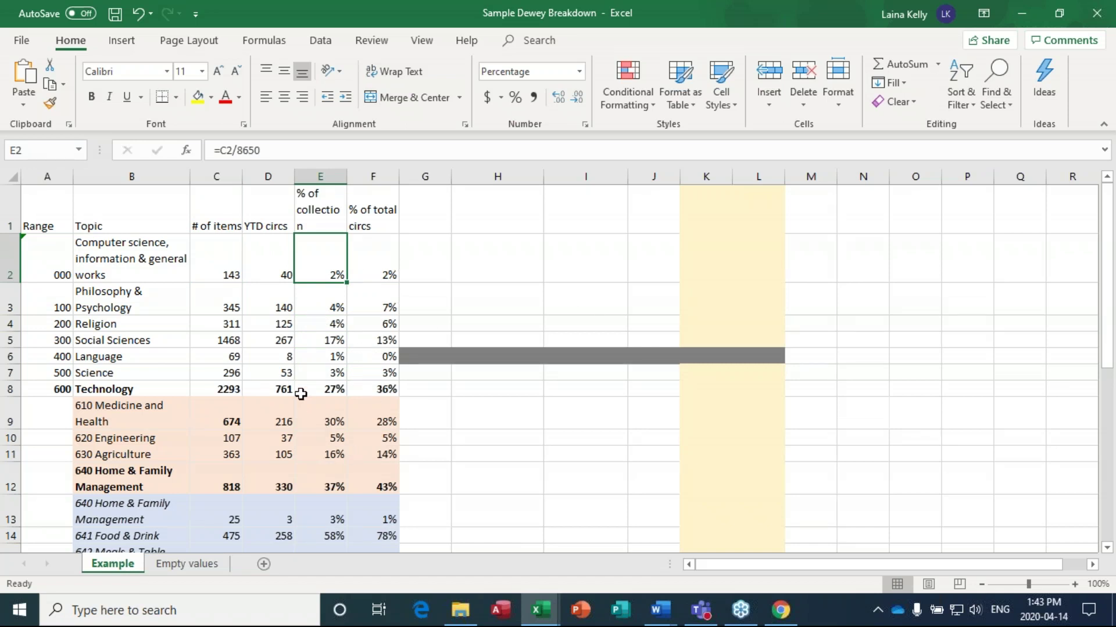
left_click(200, 567)
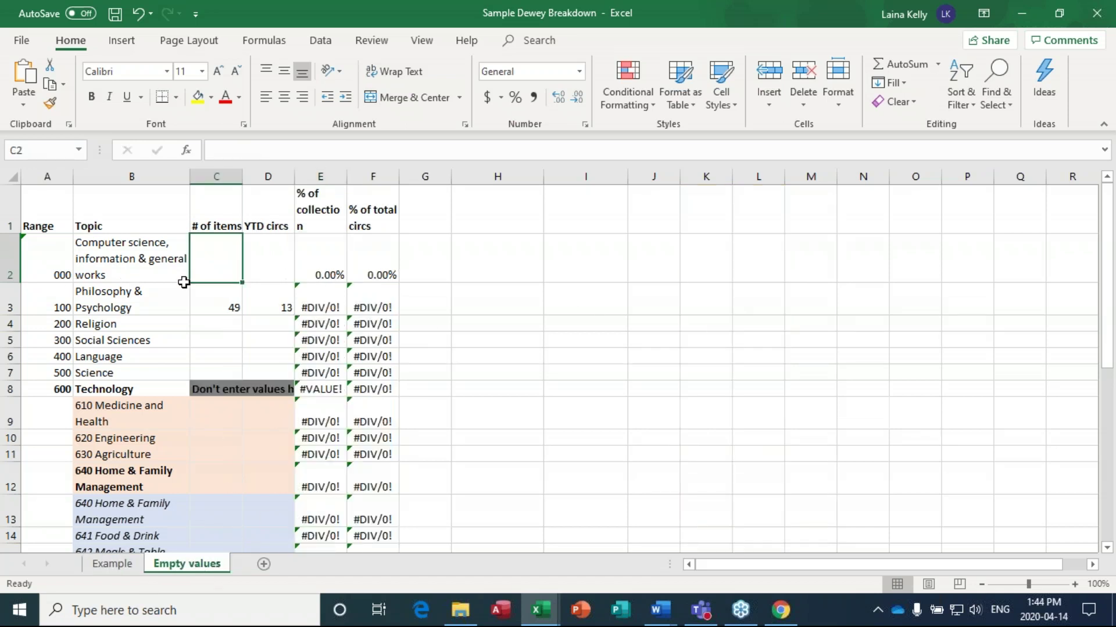
left_click(116, 564)
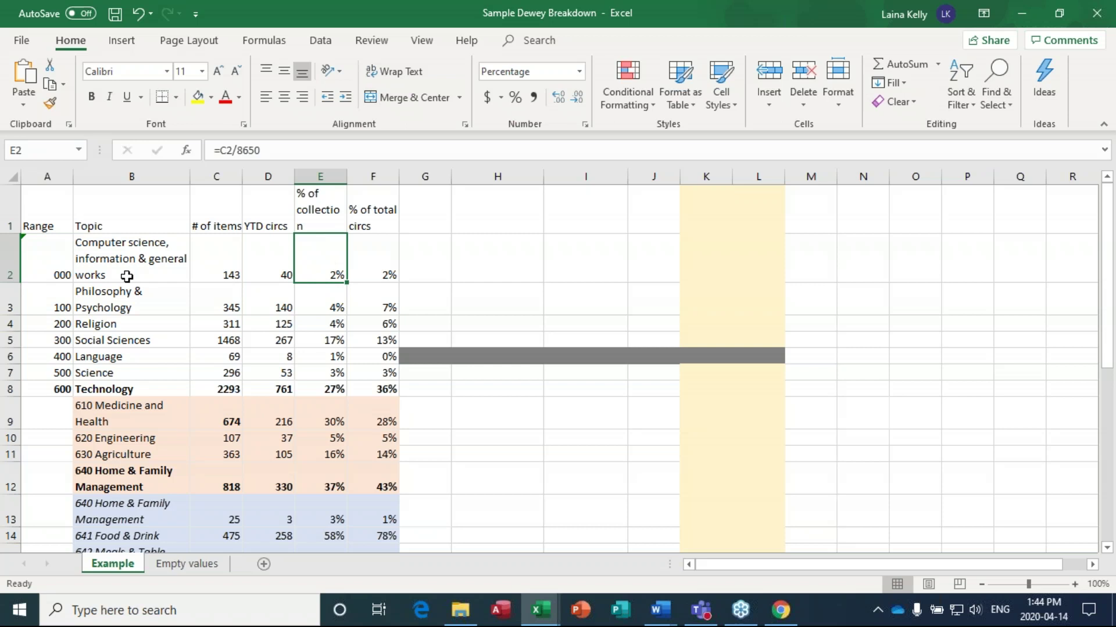
left_click(115, 262)
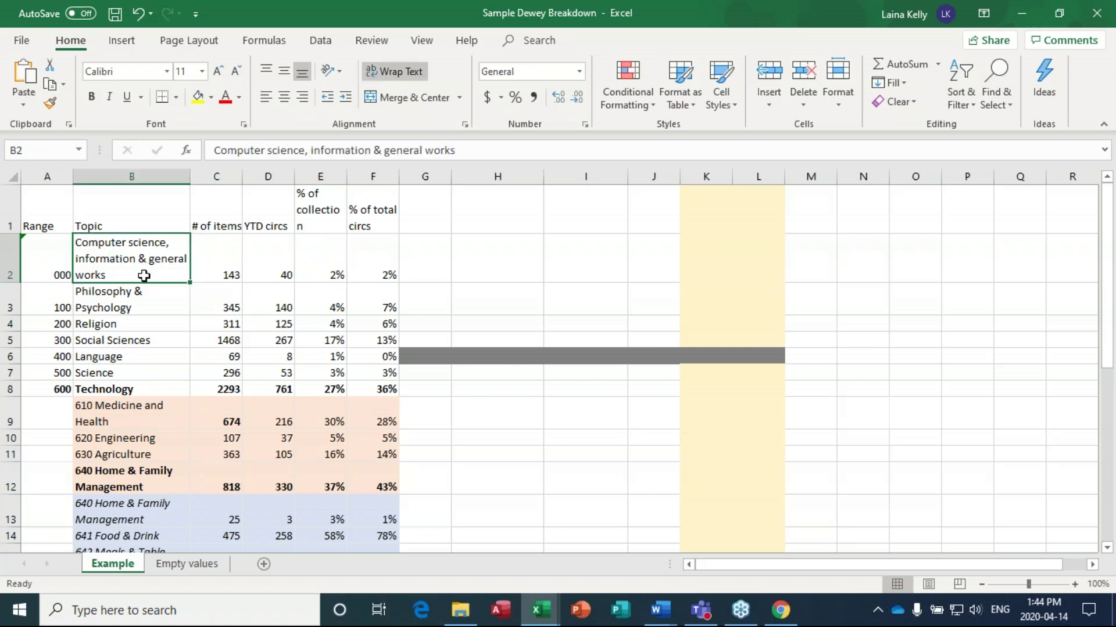
left_click(321, 274)
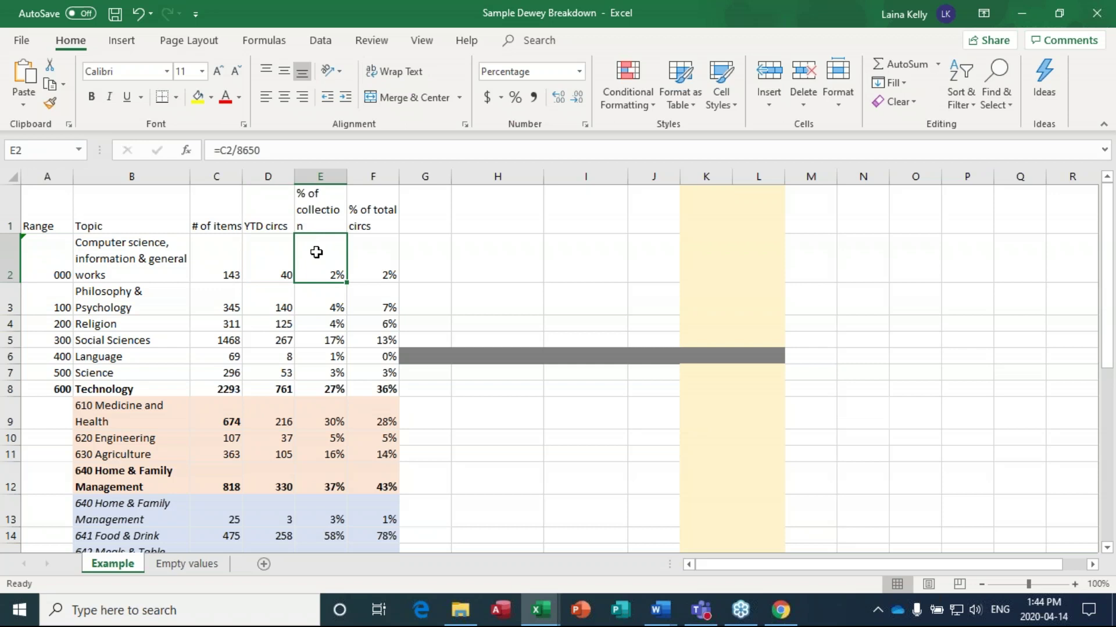
left_click(376, 267)
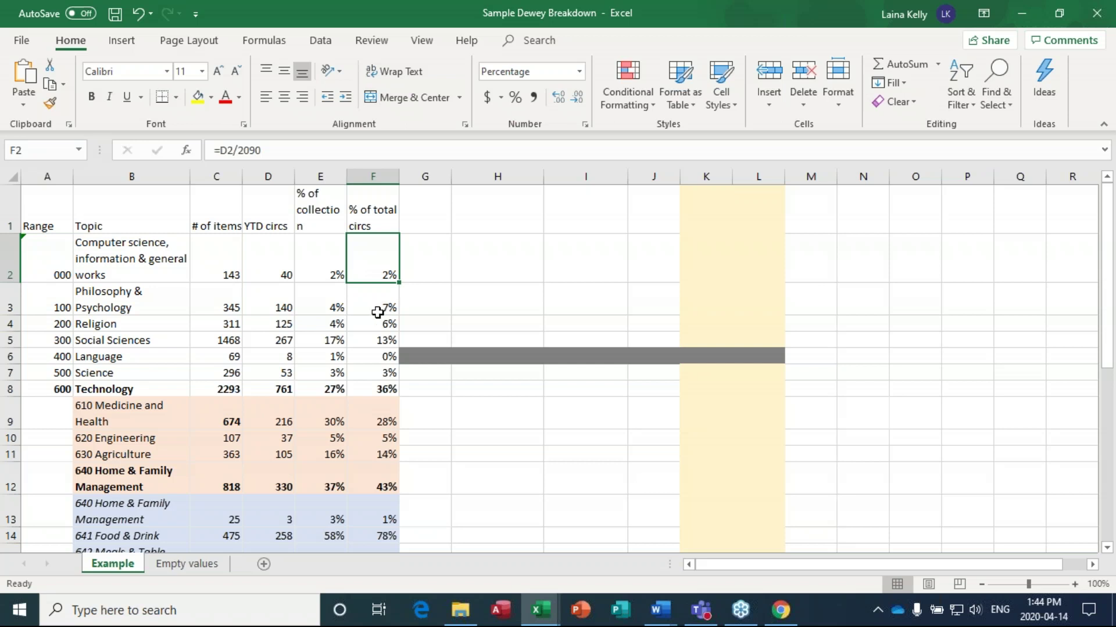
left_click(322, 303)
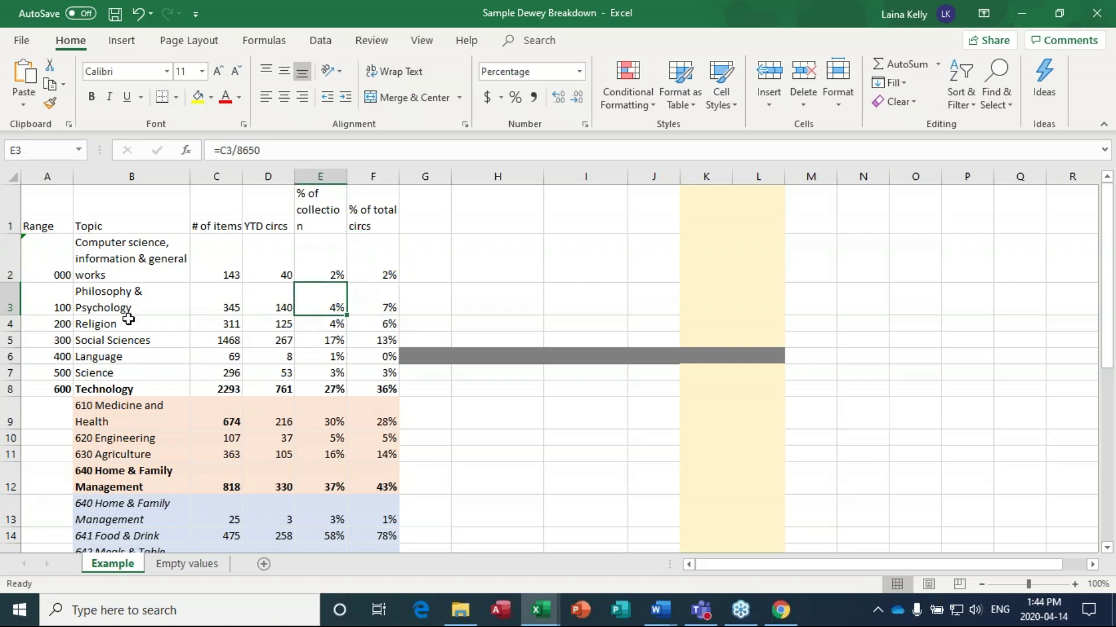
left_click(383, 307)
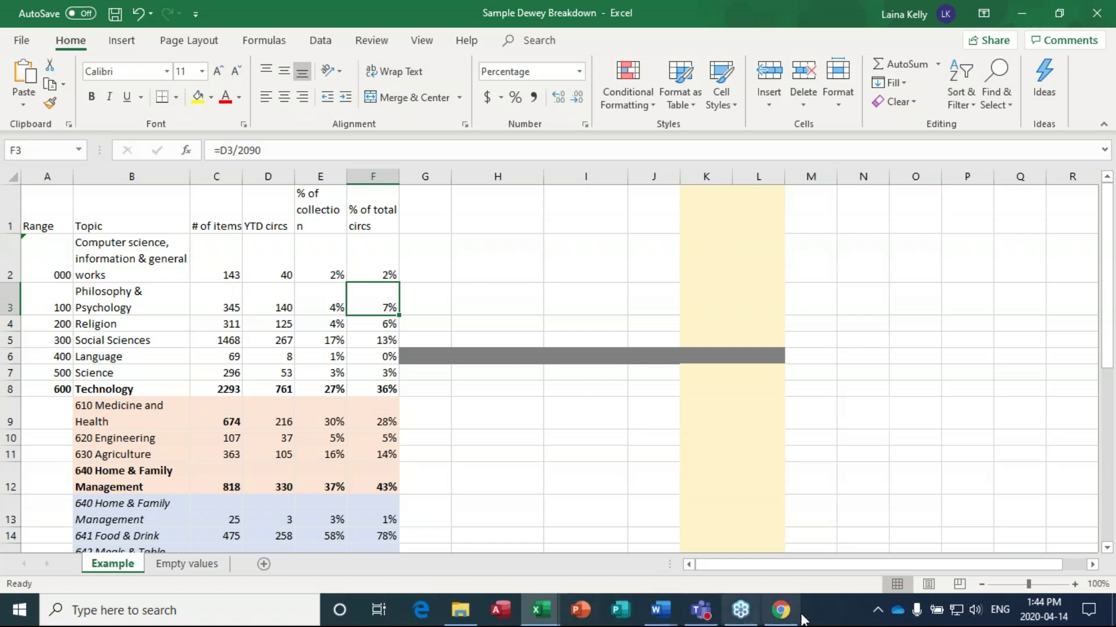
Step: Switch to SimplyReports in the browser and run the item count report for classification numbers 100 to 110.999, returning to the form
left_click(780, 610)
left_click(272, 24)
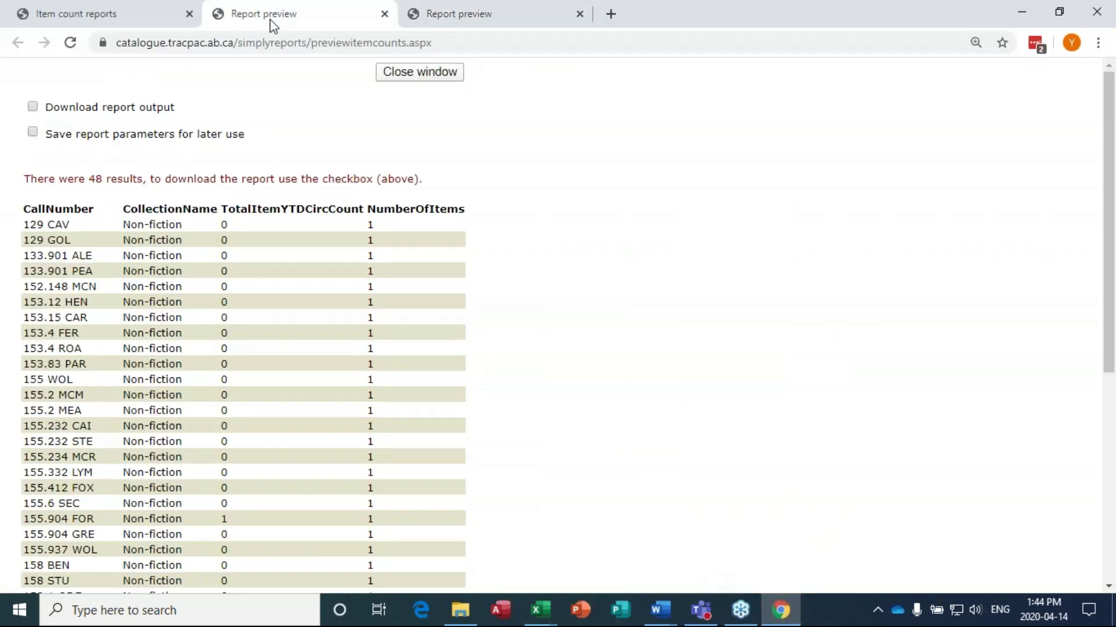
left_click(80, 15)
left_click(459, 176)
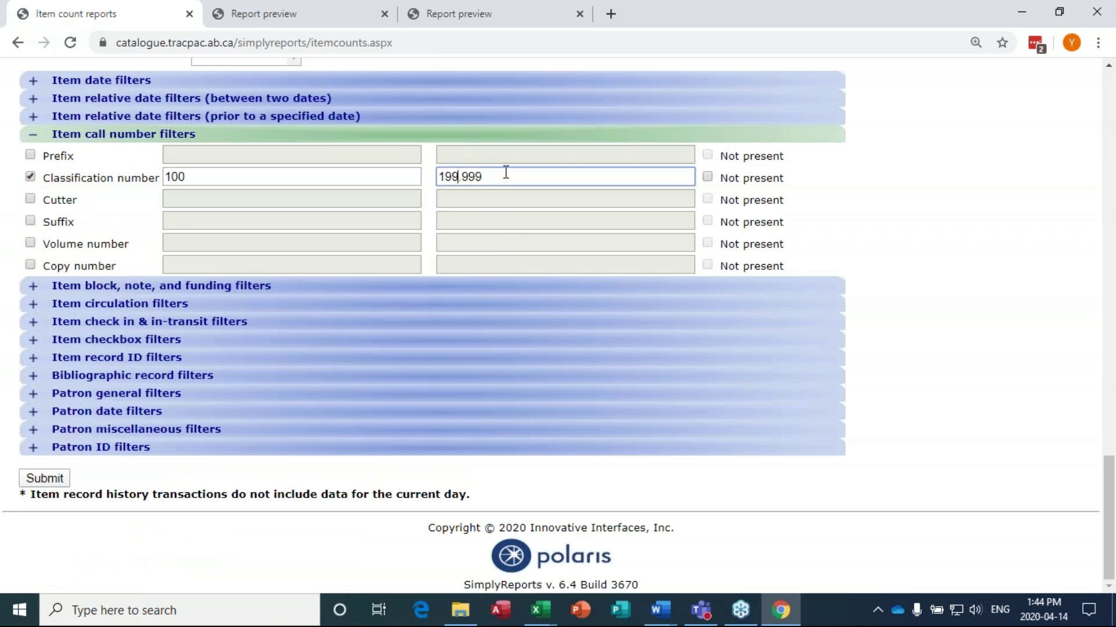
left_click_drag(514, 177, 448, 175)
key("BackSpace")
left_click(56, 481)
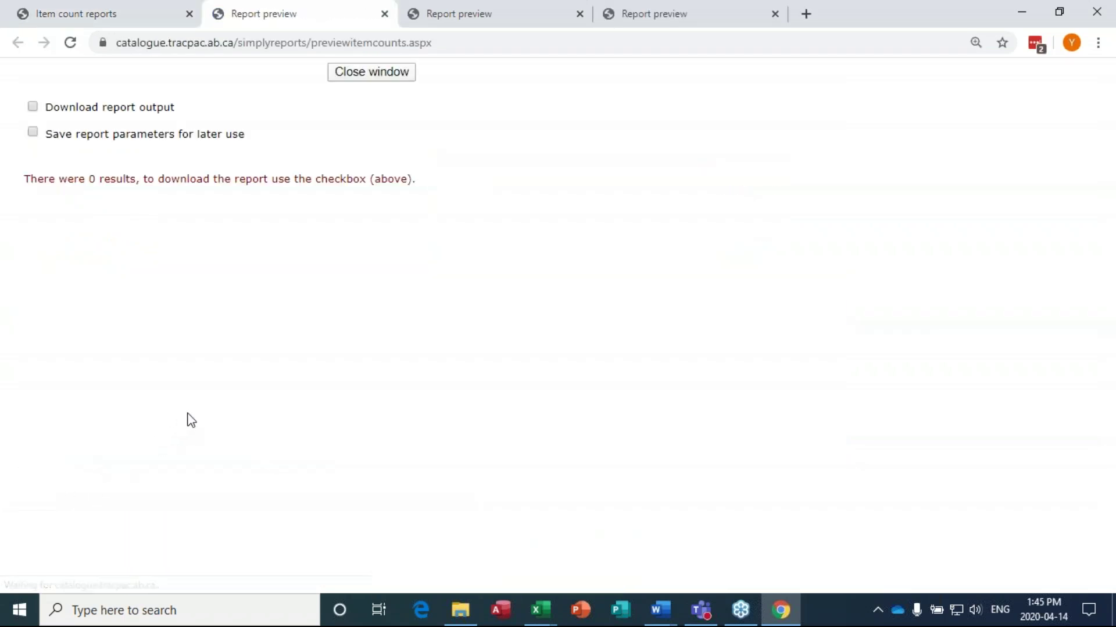
left_click(141, 16)
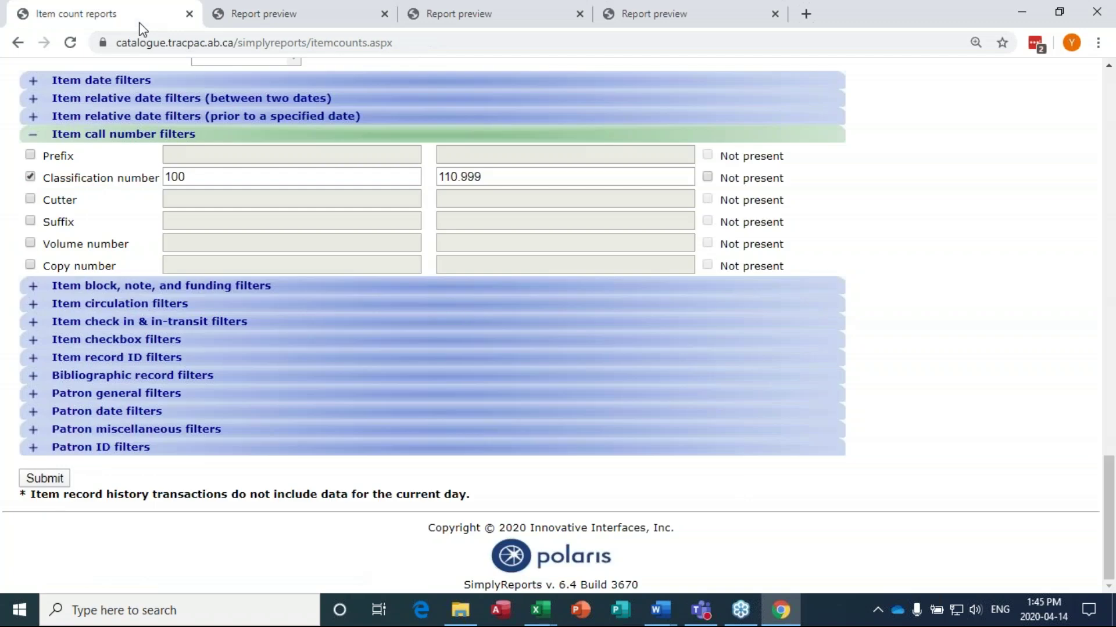
double_click(499, 175)
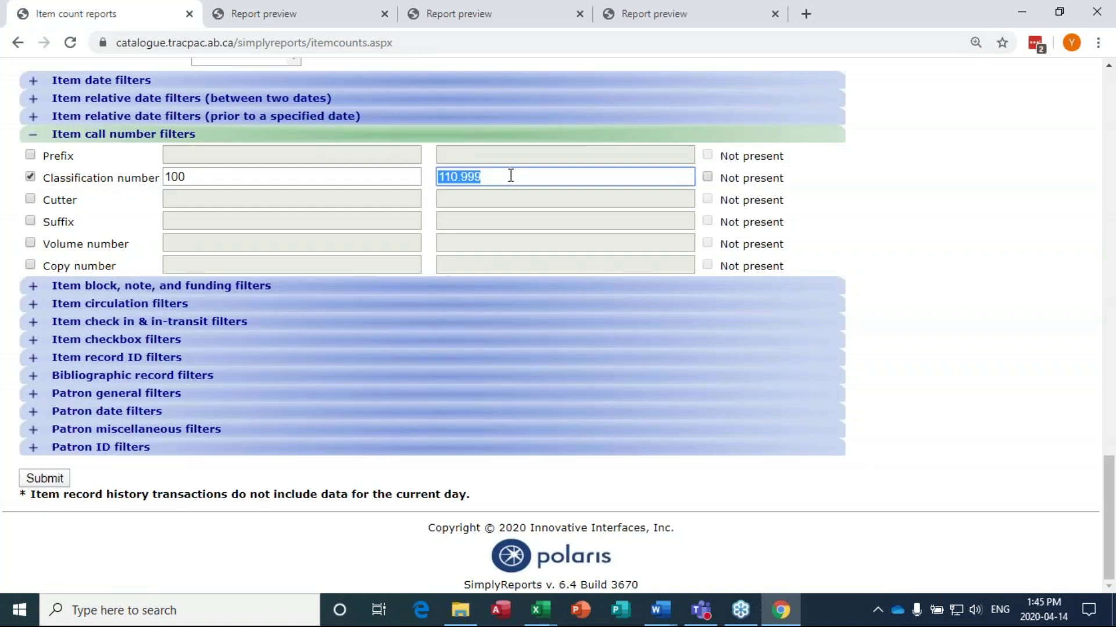
Step: Switch back to the Sample Dewey Breakdown workbook and examine the percentage formulas for the 600 Technology range on the Example sheet
left_click(1022, 18)
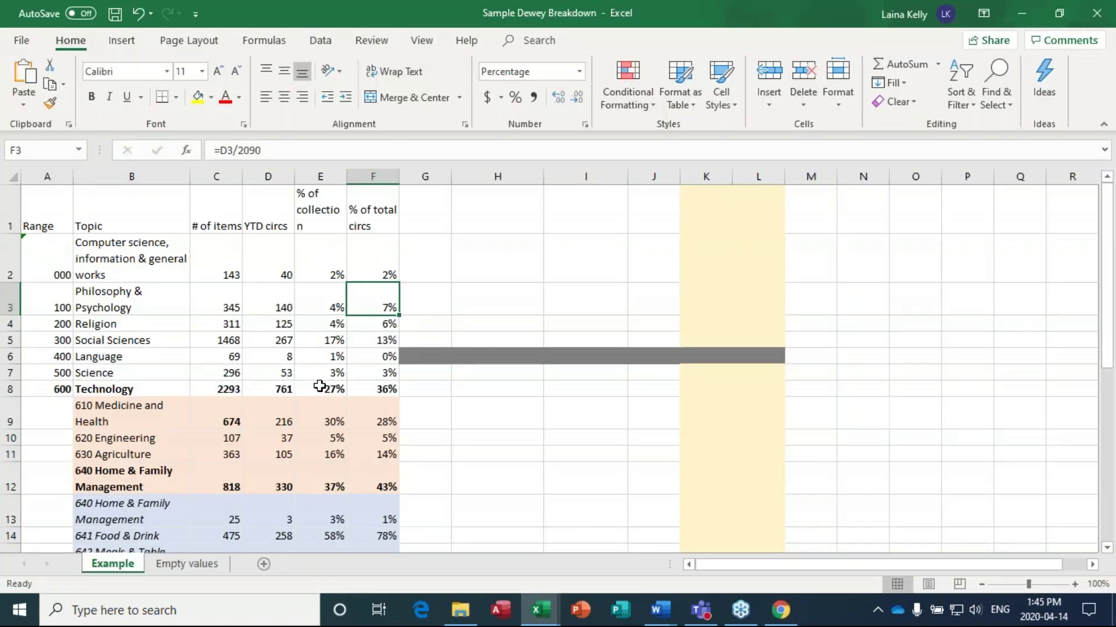
scroll(279, 383, "down", 1)
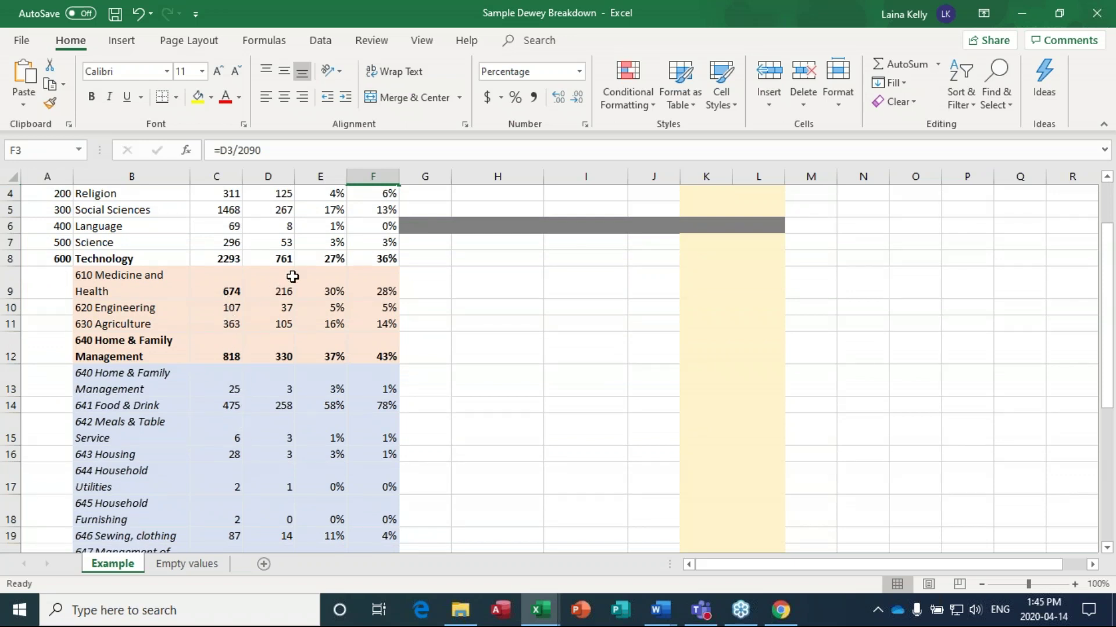
left_click(328, 260)
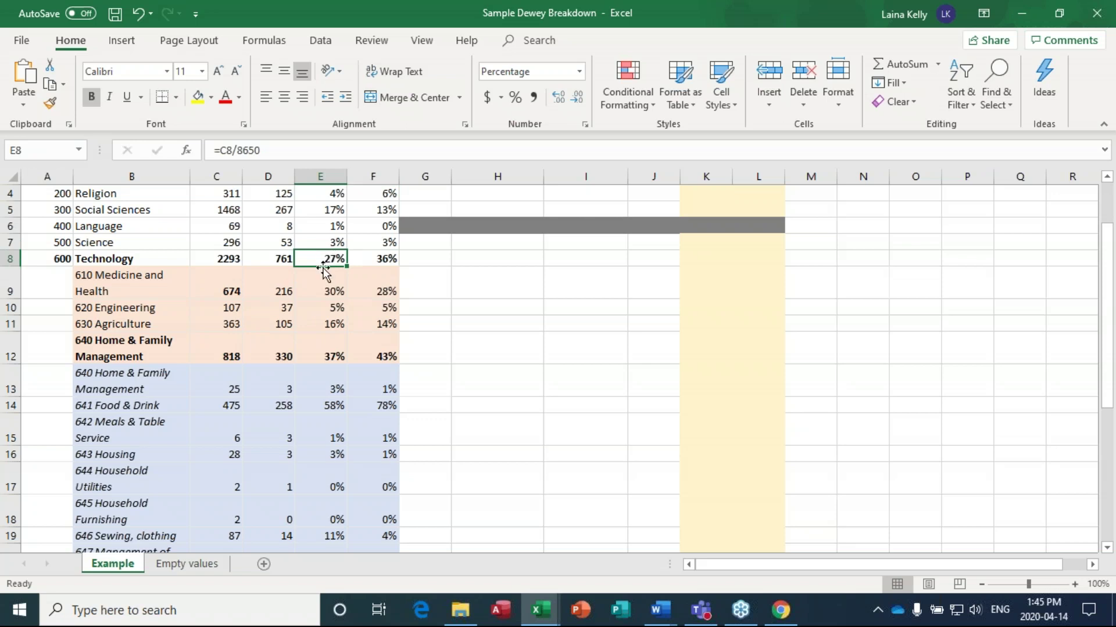
left_click(379, 259)
scroll(418, 262, "up", 1)
scroll(418, 264, "down", 1)
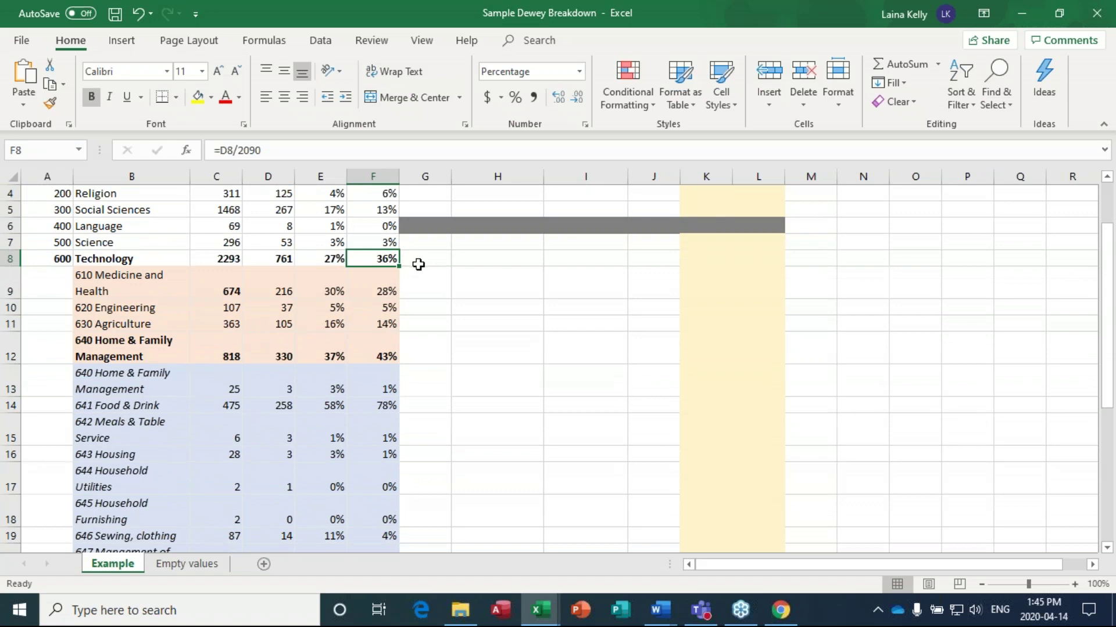
scroll(418, 264, "down", 5)
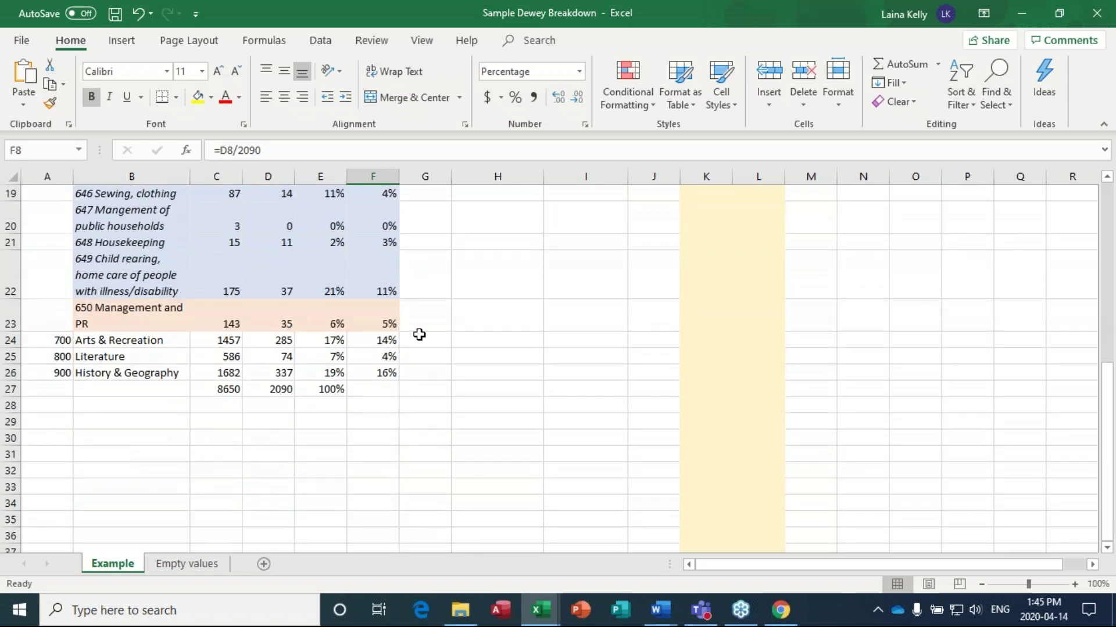
scroll(419, 335, "up", 4)
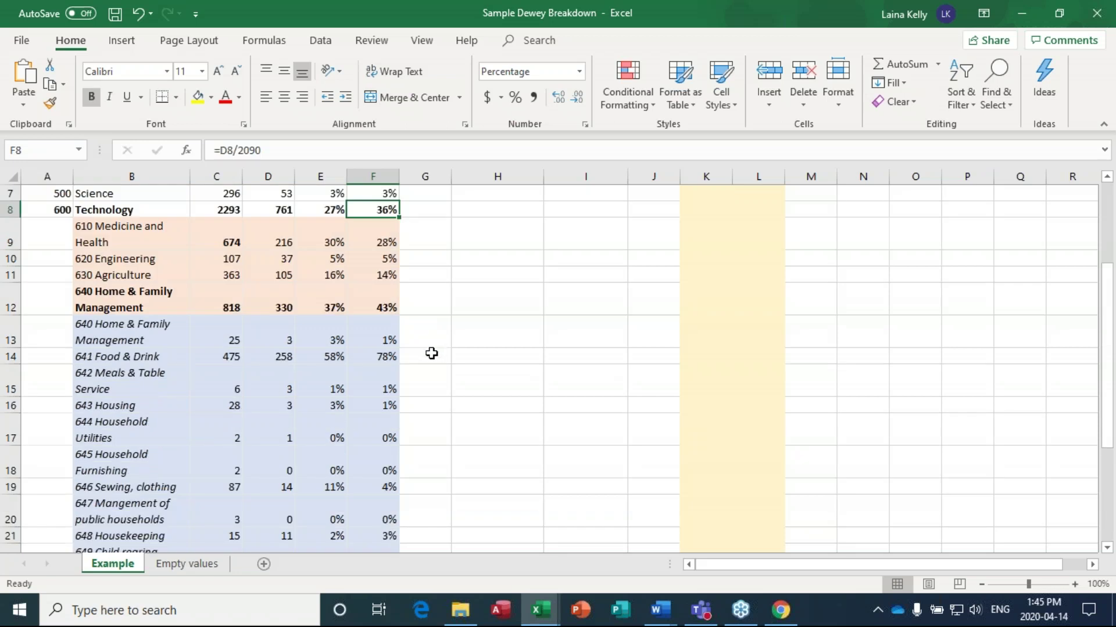
scroll(357, 369, "down", 1)
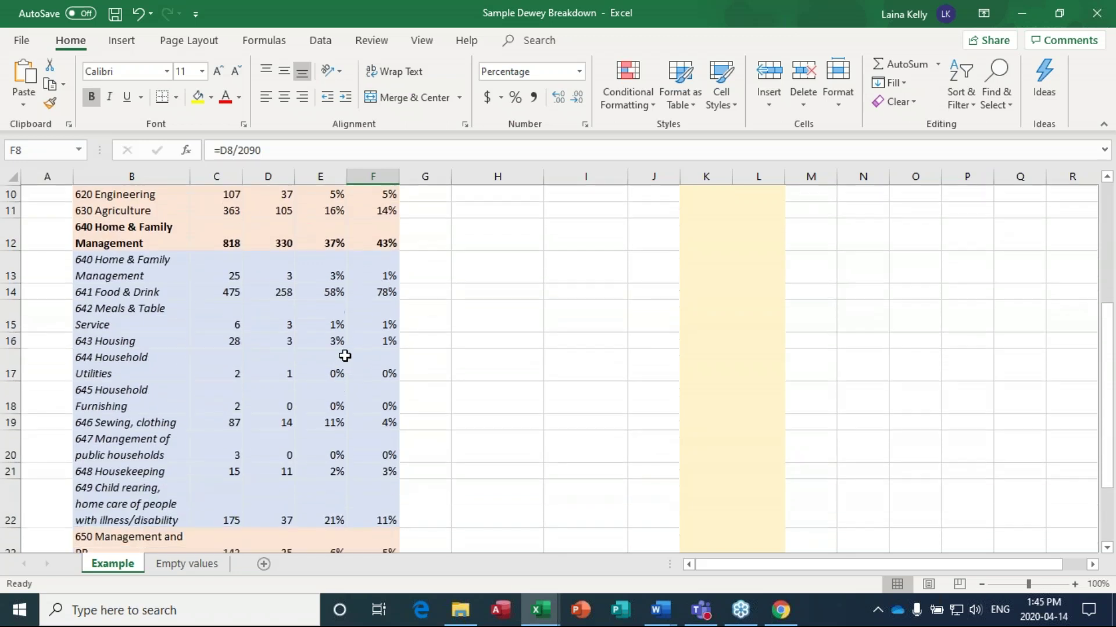
Step: Examine the % of collection and % of total circs formulas for 641 Food & Drink and review the surrounding 640 subranges
left_click(339, 290)
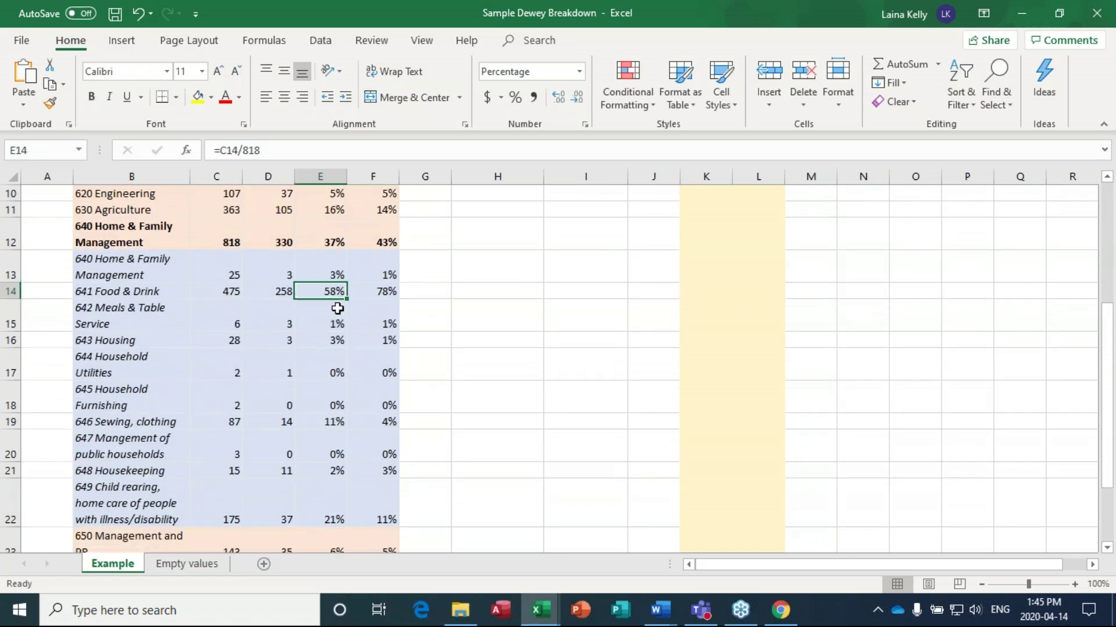
left_click(378, 294)
key("Left")
left_click(388, 294)
left_click(331, 291)
left_click(381, 294)
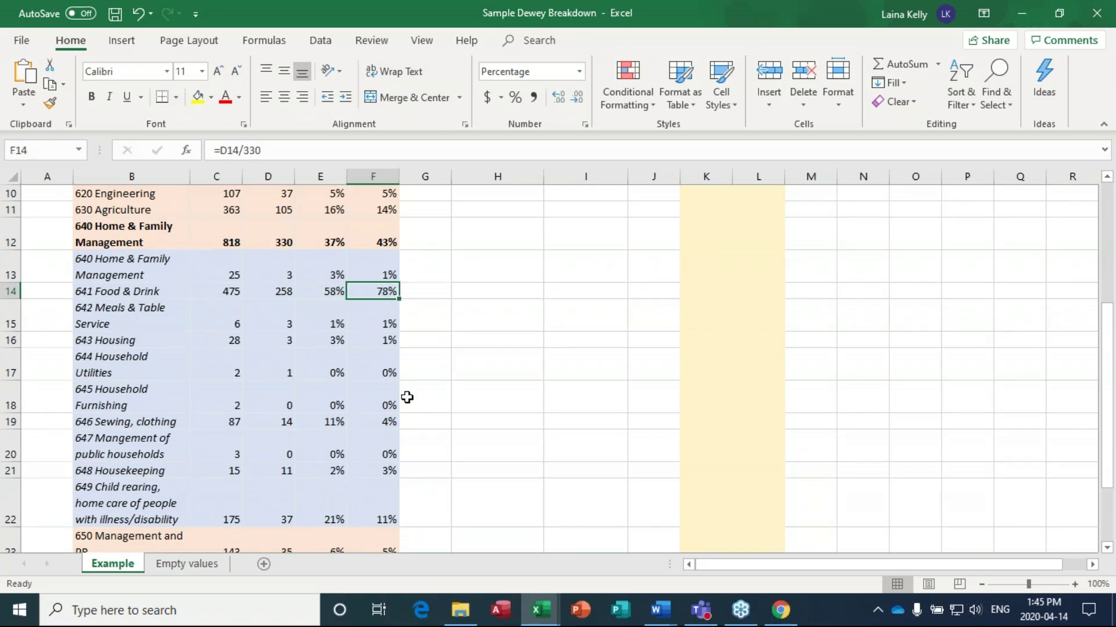
double_click(348, 501)
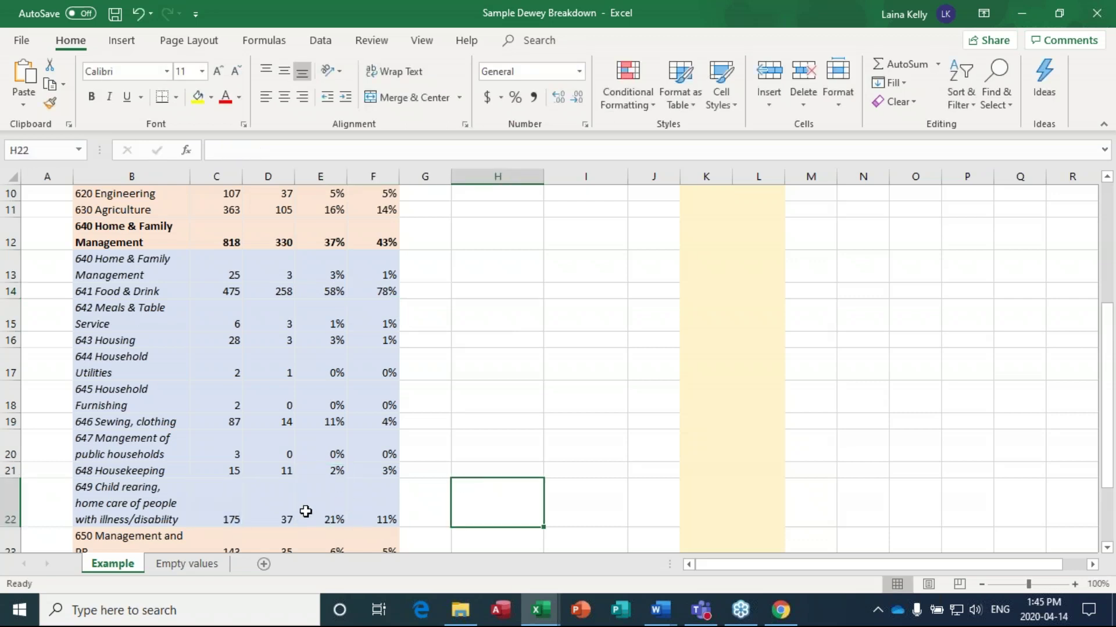
scroll(363, 460, "up", 3)
scroll(363, 460, "down", 4)
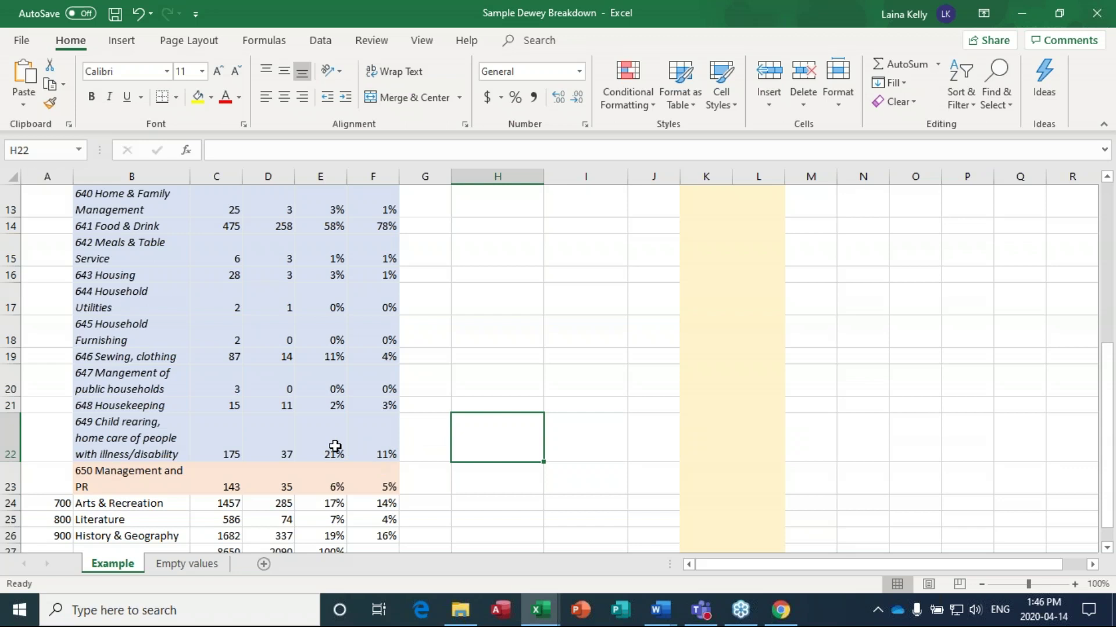
scroll(335, 446, "up", 4)
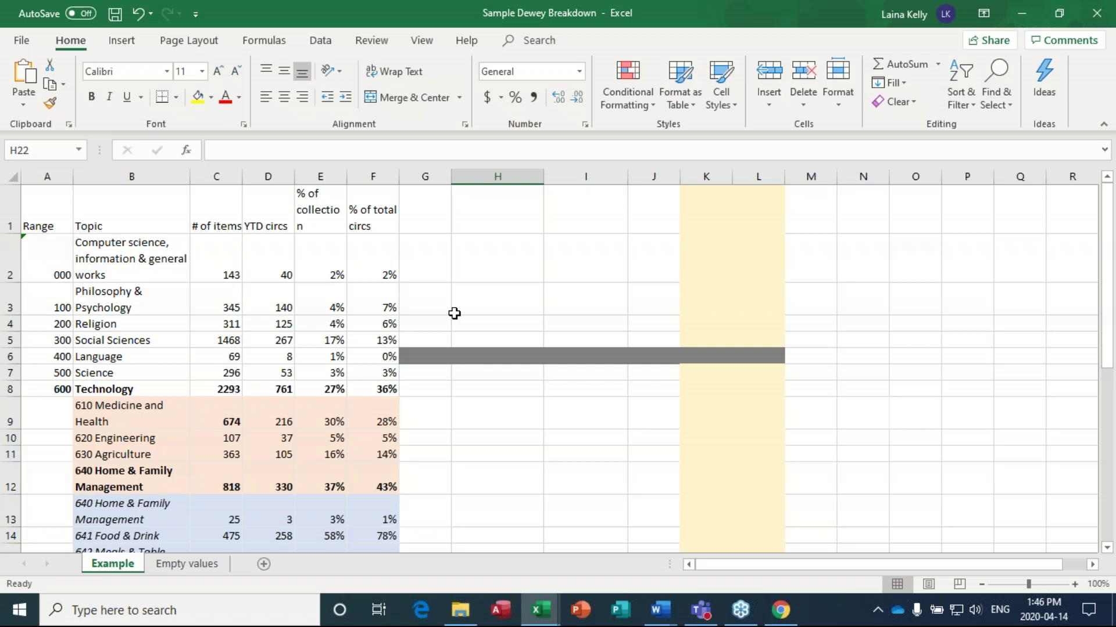
key("Up")
key("Up")
key("Up")
key("Up")
key("Up")
key("Up")
key("Up")
key("Up")
key("Up")
key("Up")
key("Up")
key("Up")
key("Up")
key("Up")
key("Up")
key("Up")
key("Up")
key("Up")
key("Up")
key("Up")
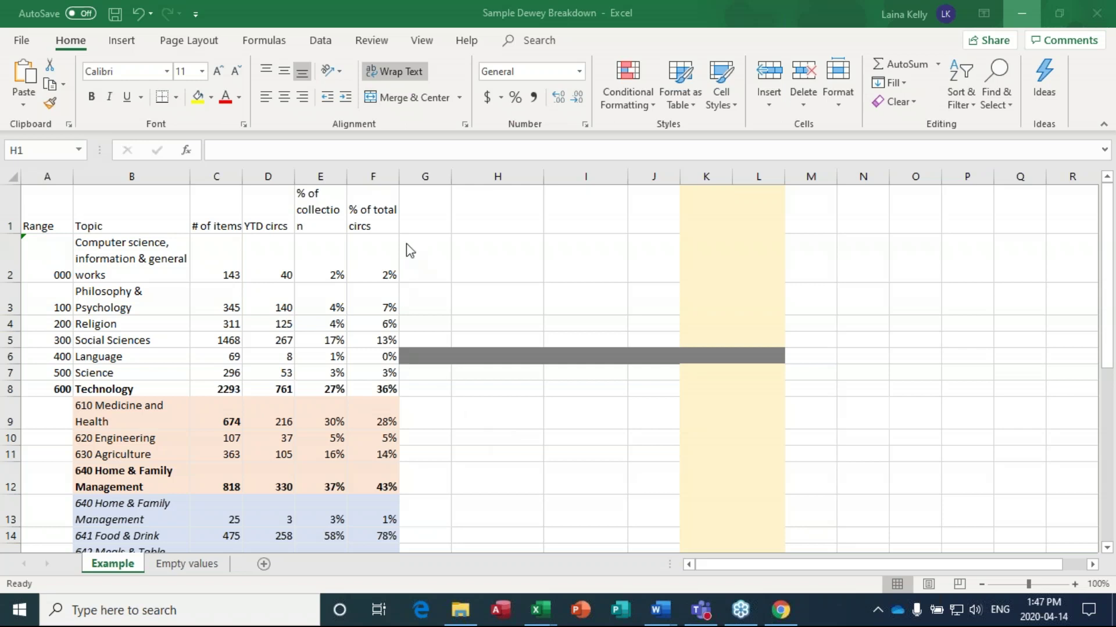
Step: Examine the % of total circs formulas for the 000 and 900 ranges and the Science and 610 Medicine and Health topics
left_click(385, 256)
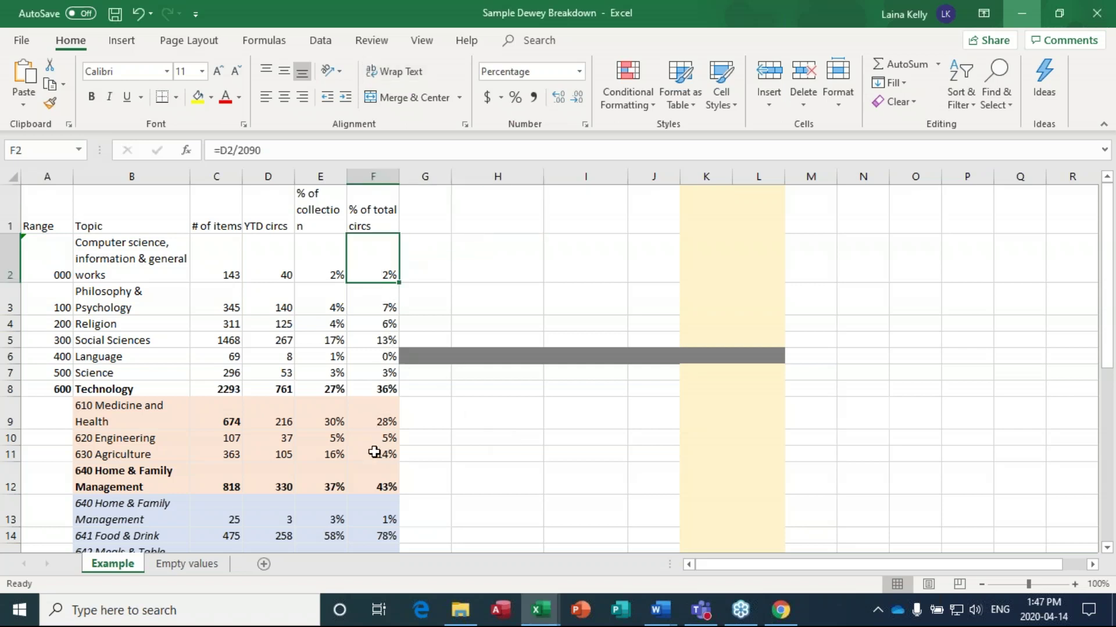
scroll(394, 402, "down", 3)
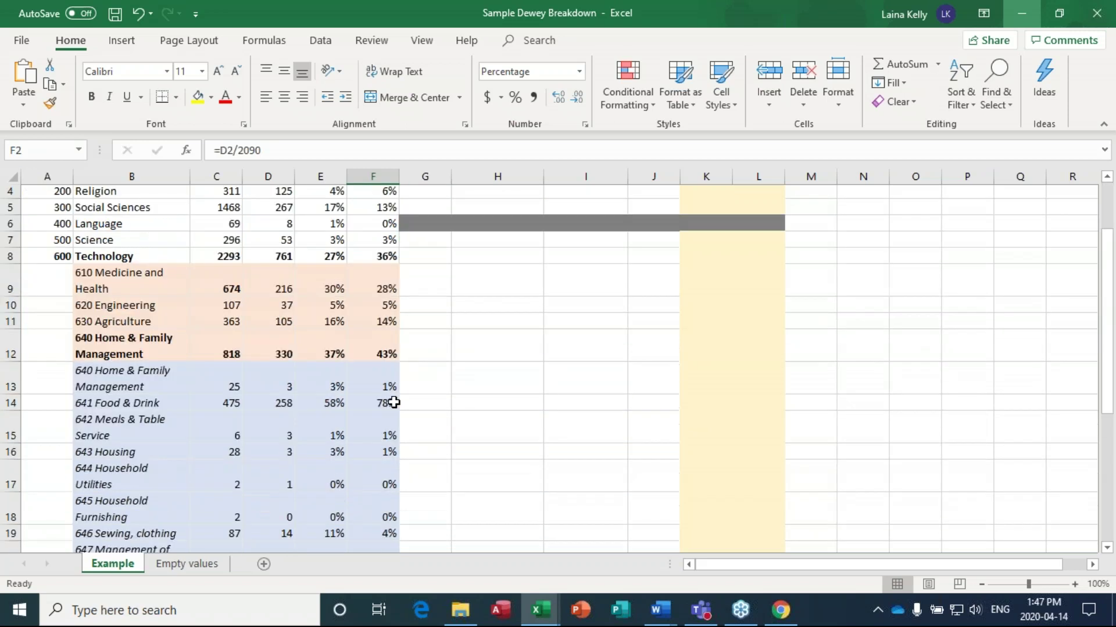
scroll(394, 402, "down", 2)
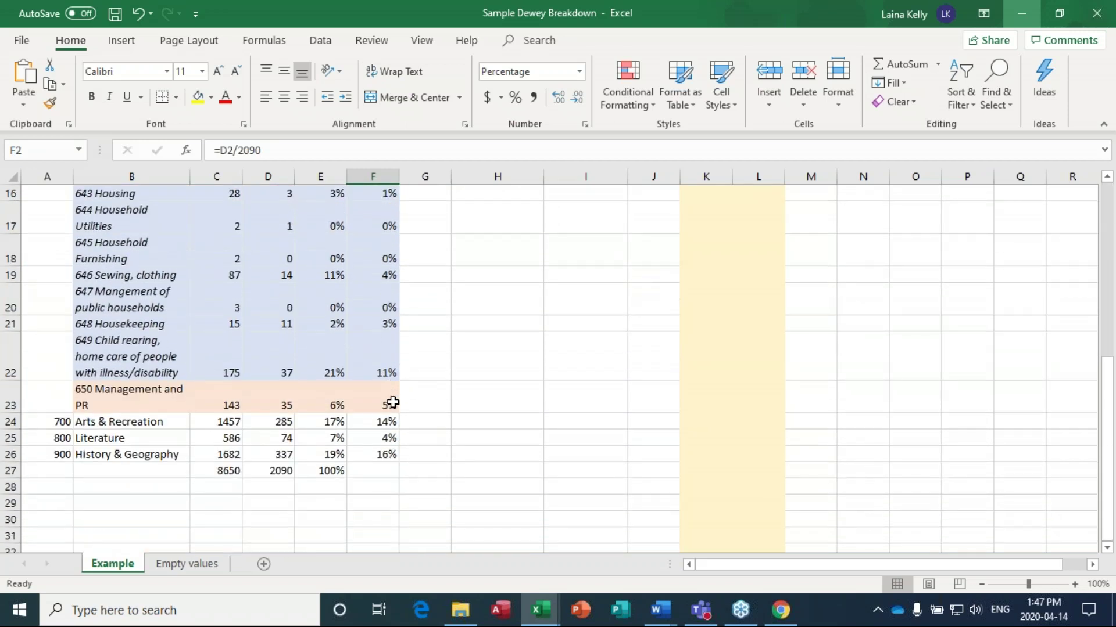
double_click(391, 454)
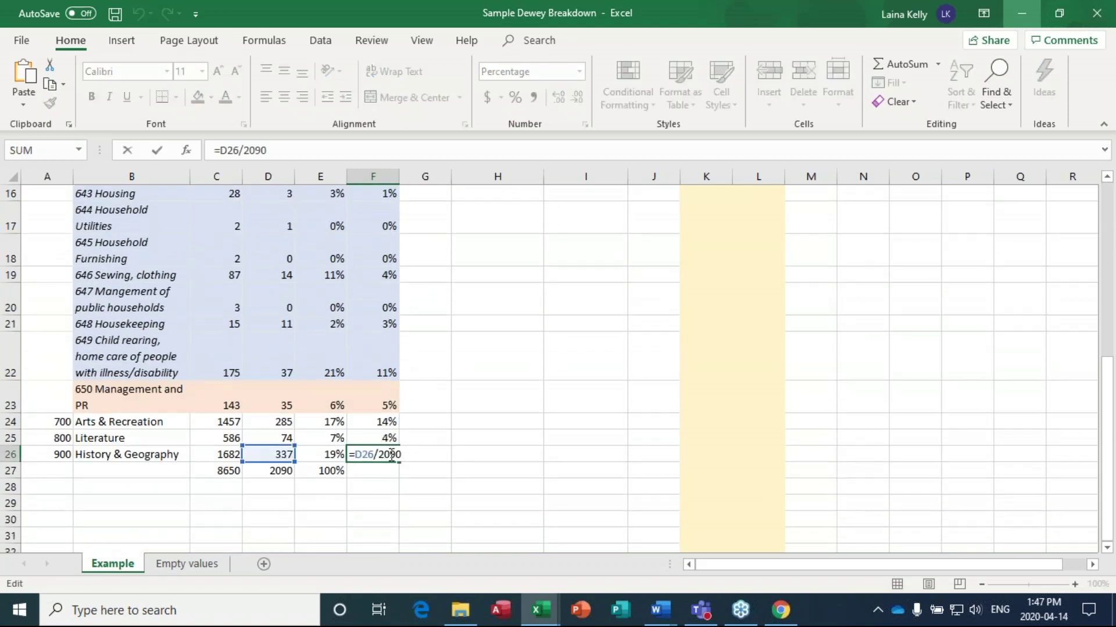
left_click(438, 432)
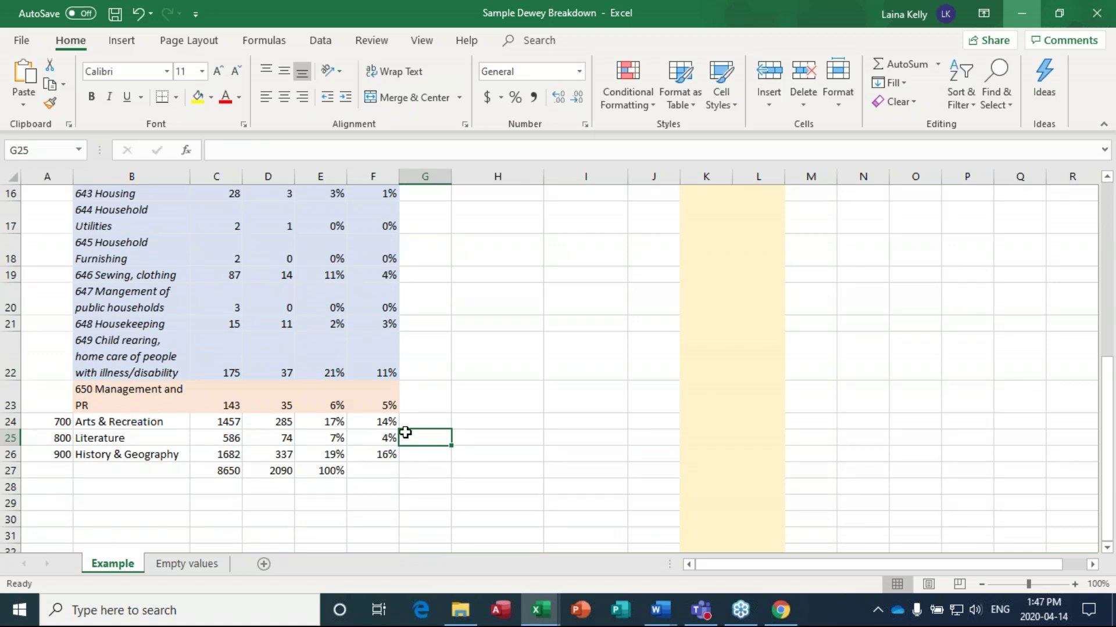
scroll(407, 430, "up", 2)
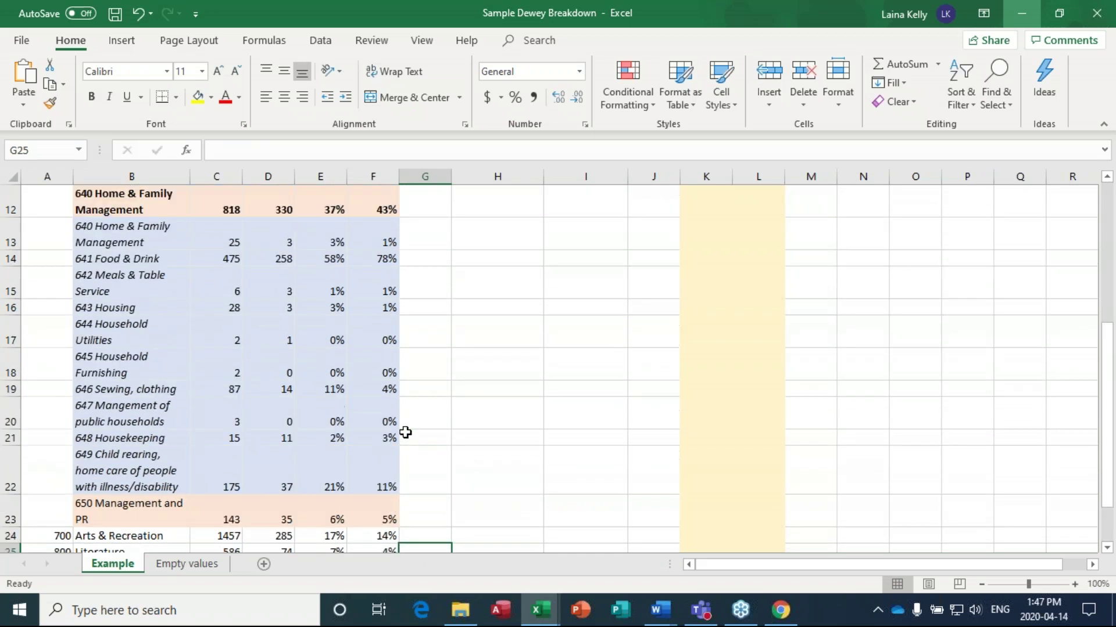
scroll(408, 429, "down", 1)
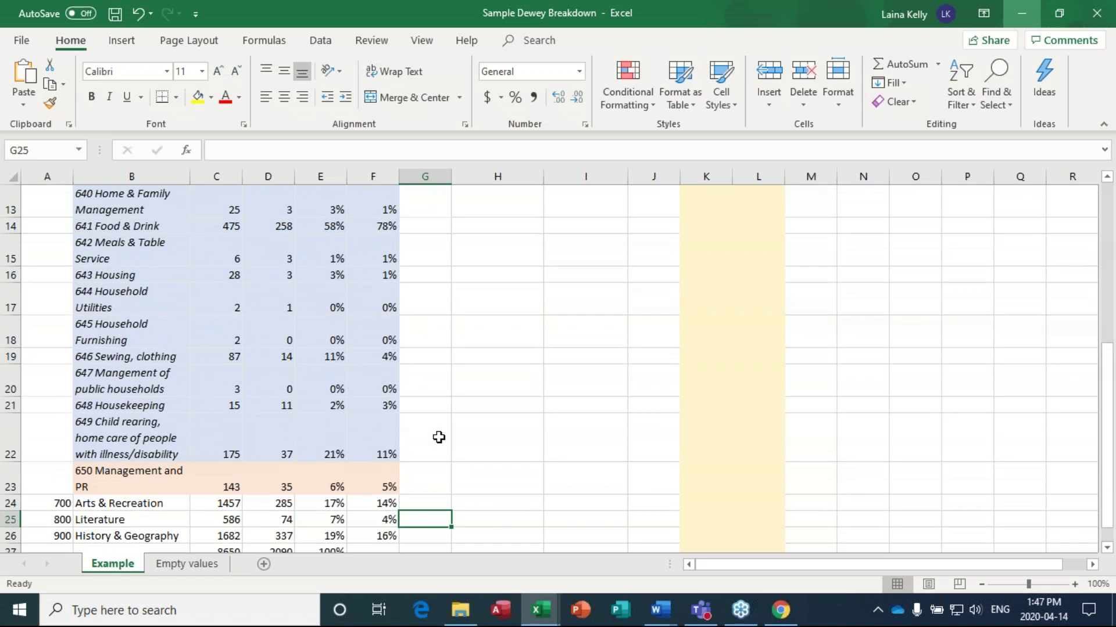
scroll(438, 435, "down", 1)
scroll(438, 438, "up", 5)
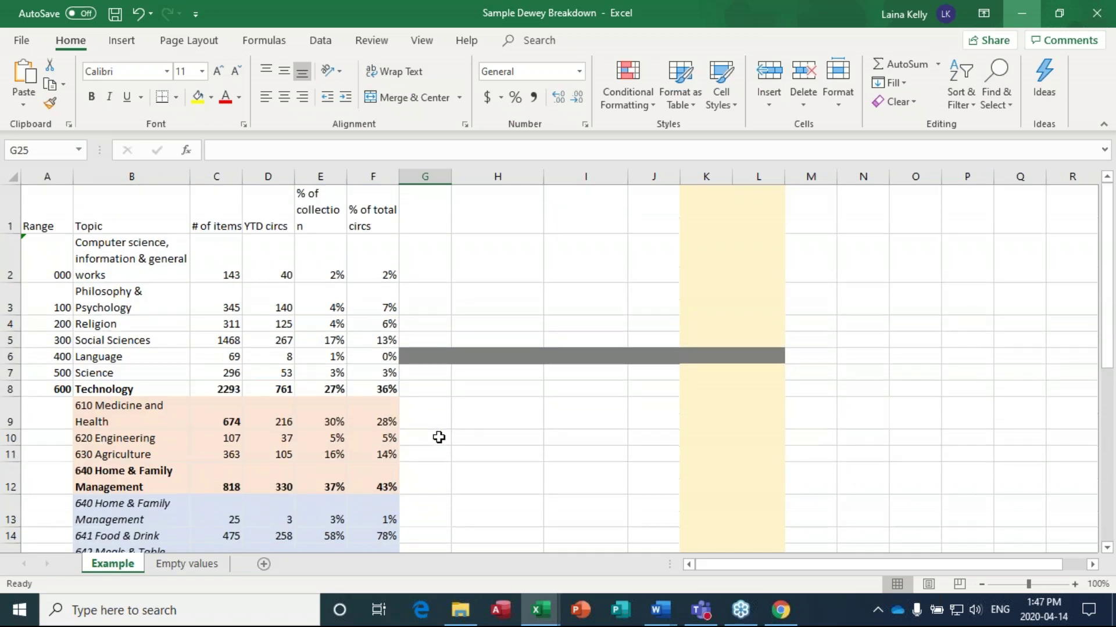
left_click(101, 374)
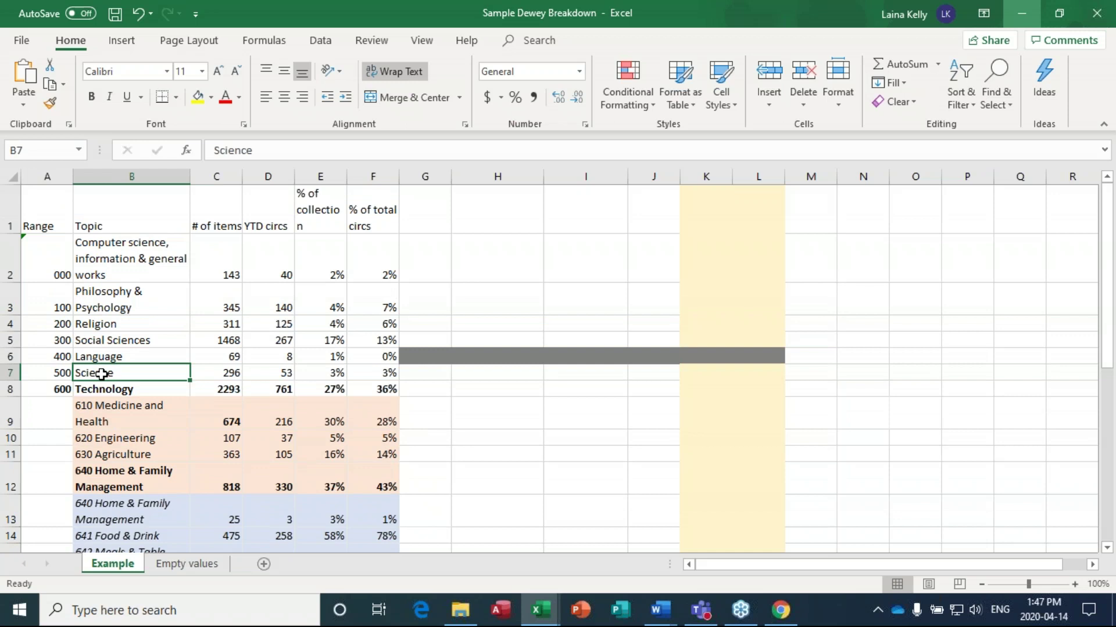
left_click(114, 424)
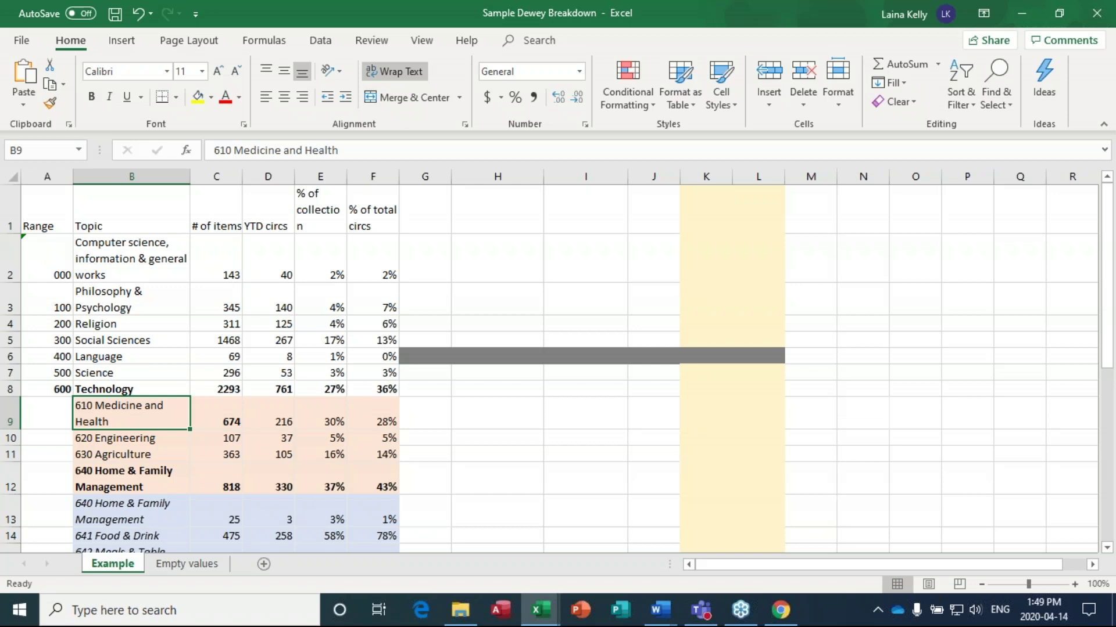
Step: Minimize the open workbooks, switch to SimplyReports in the browser and open the Holds count reports form
left_click(1022, 11)
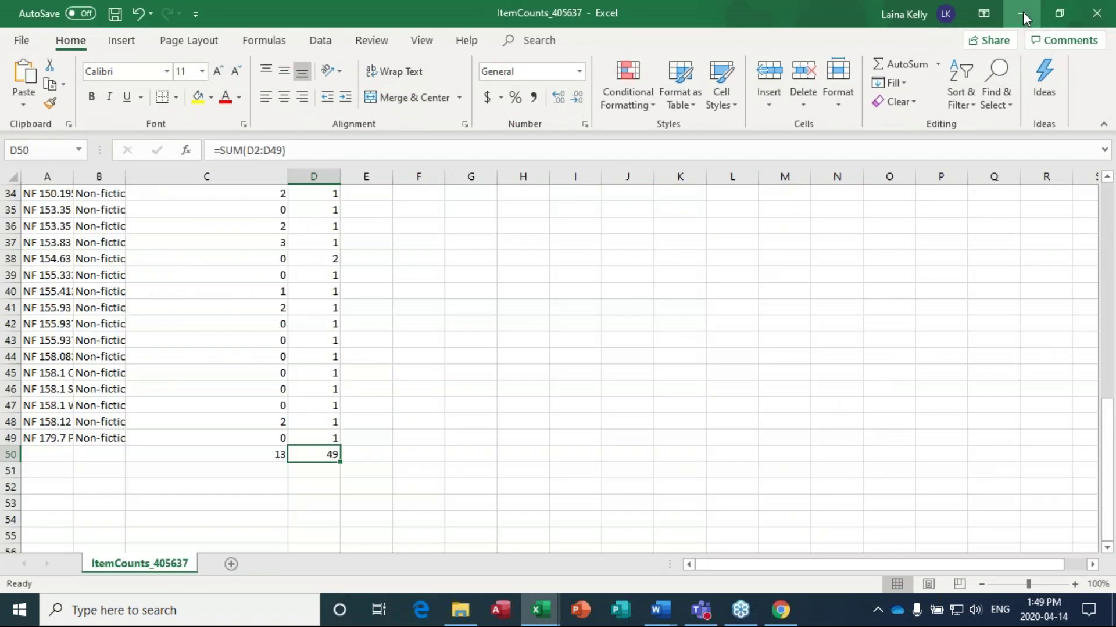
left_click(1022, 12)
left_click(780, 610)
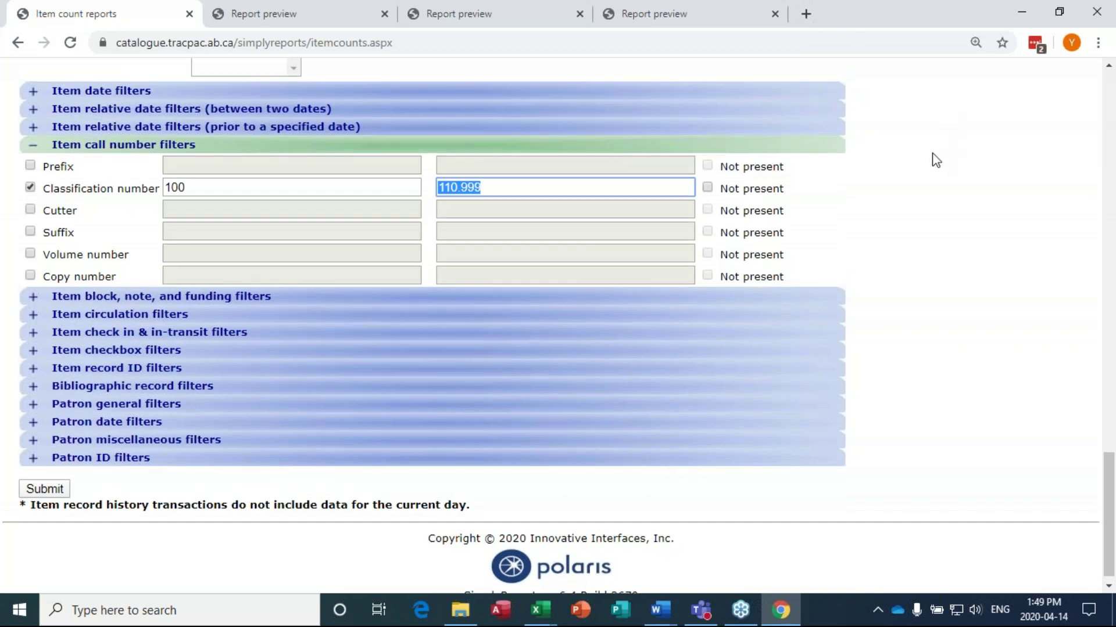
scroll(930, 160, "up", 20)
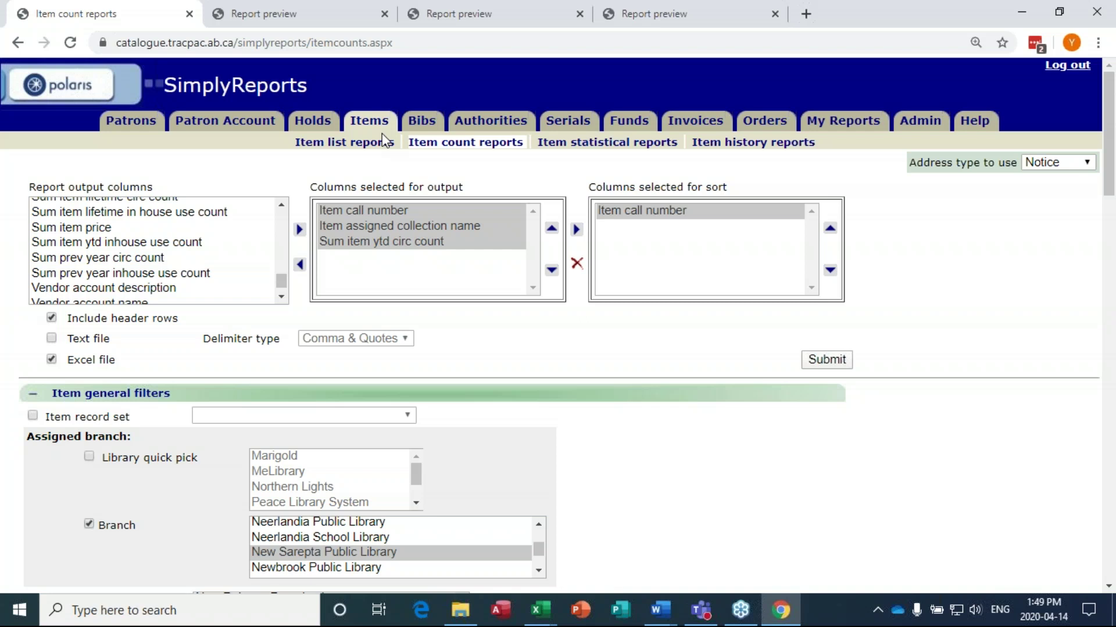
left_click(312, 121)
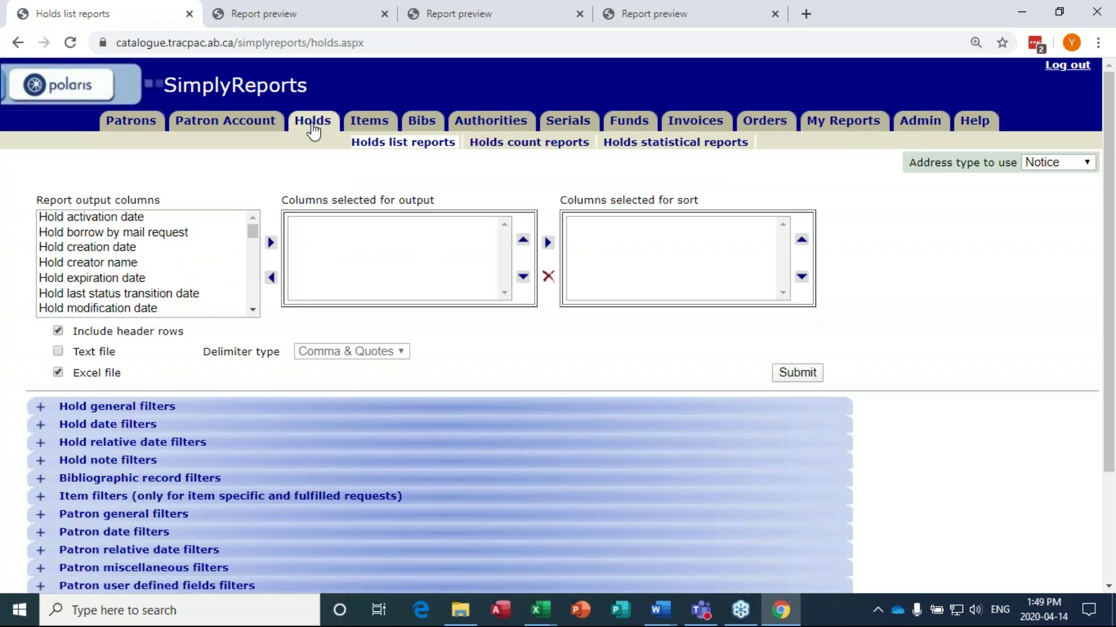
left_click(528, 145)
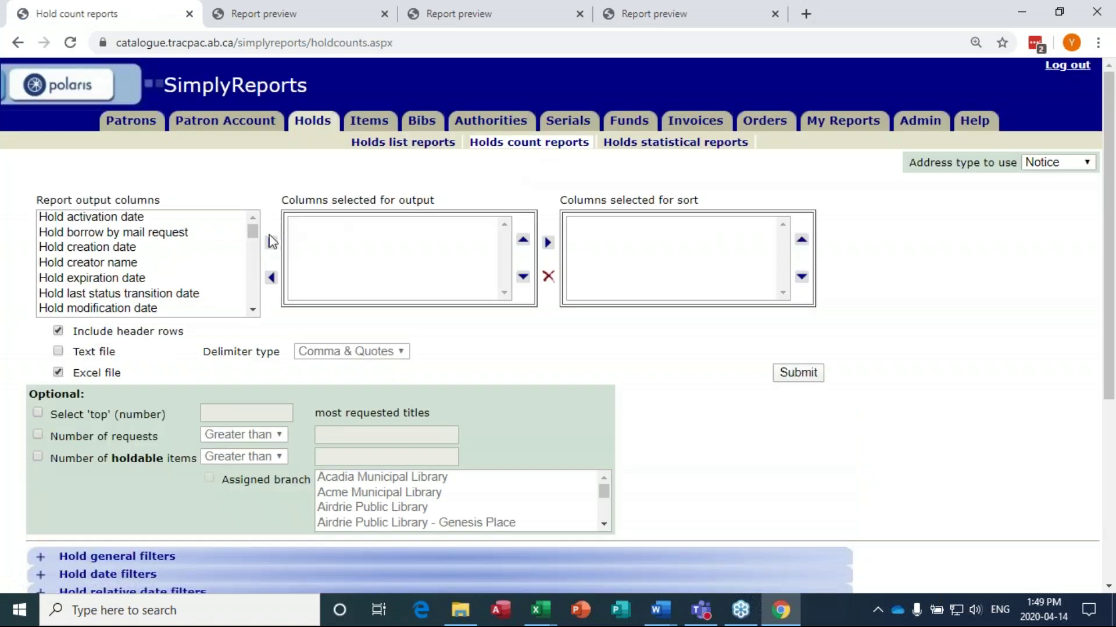
Step: Add Hold borrow by mail request to the report's output columns and remove it again
double_click(247, 232)
left_click(312, 227)
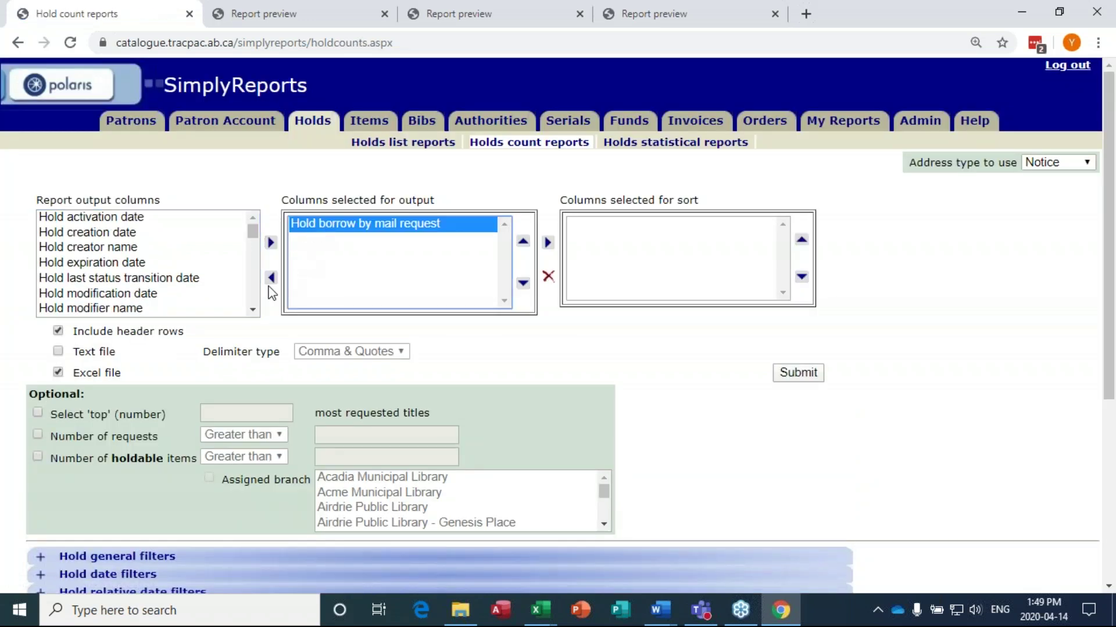
left_click(271, 277)
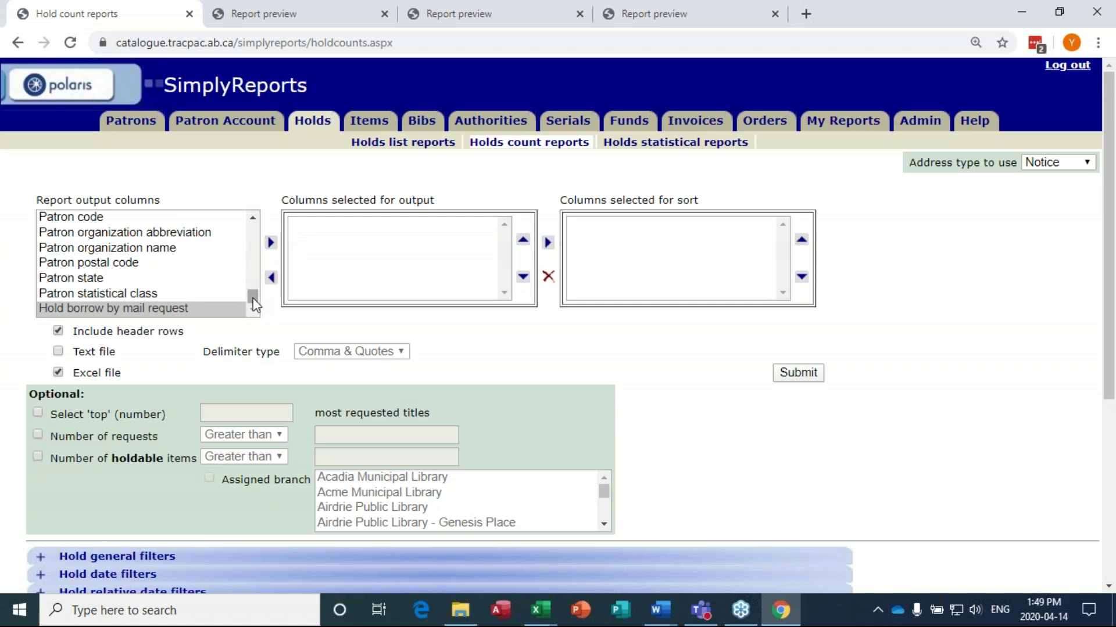
Step: Add MARC bibliographic record ID, browse author, browse title and primary type of material to the hold count report's output columns
left_click_drag(254, 305, 250, 279)
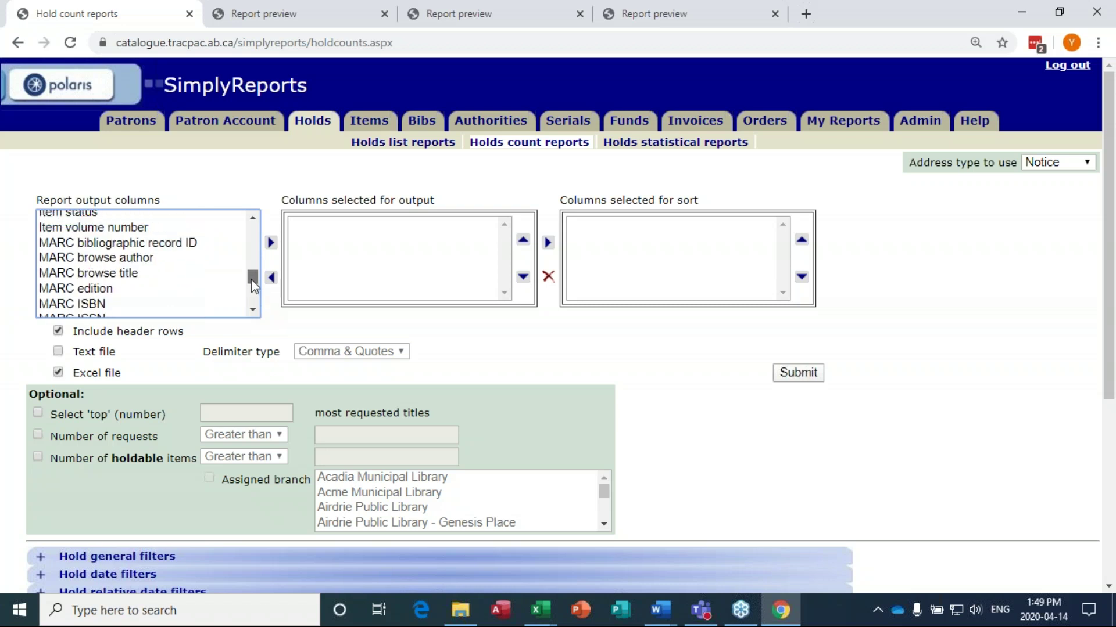
double_click(198, 248)
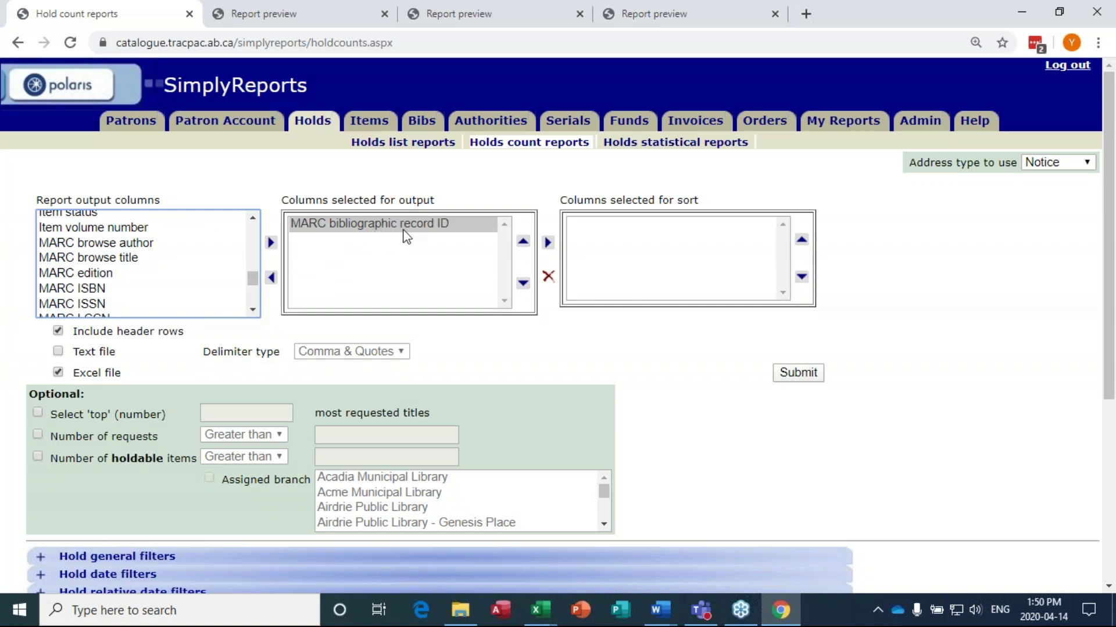
left_click(125, 247)
double_click(126, 247)
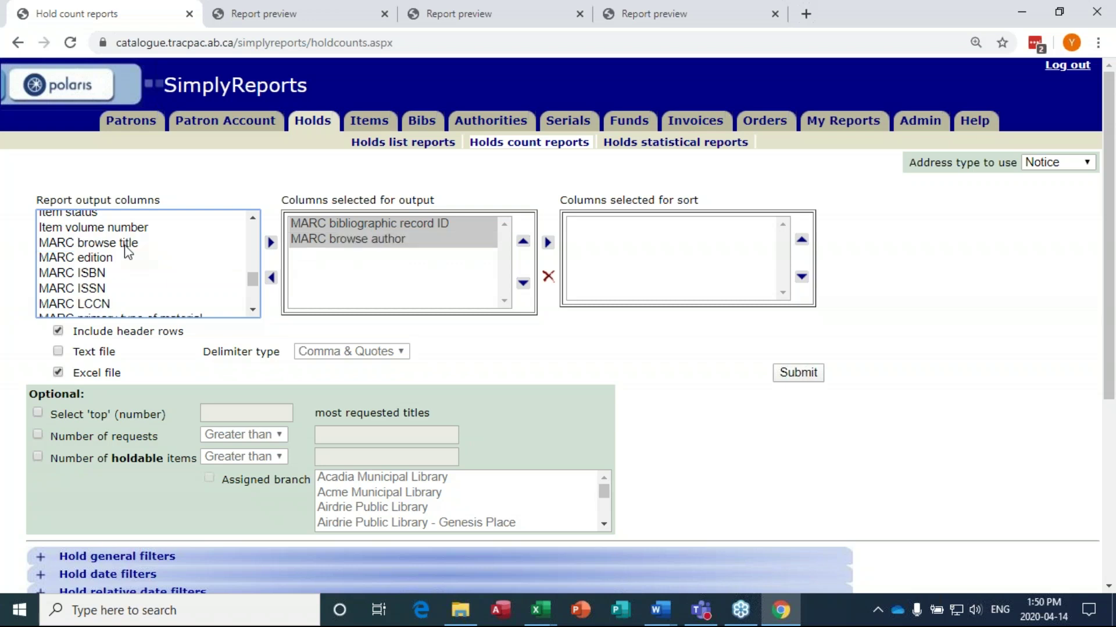
double_click(127, 244)
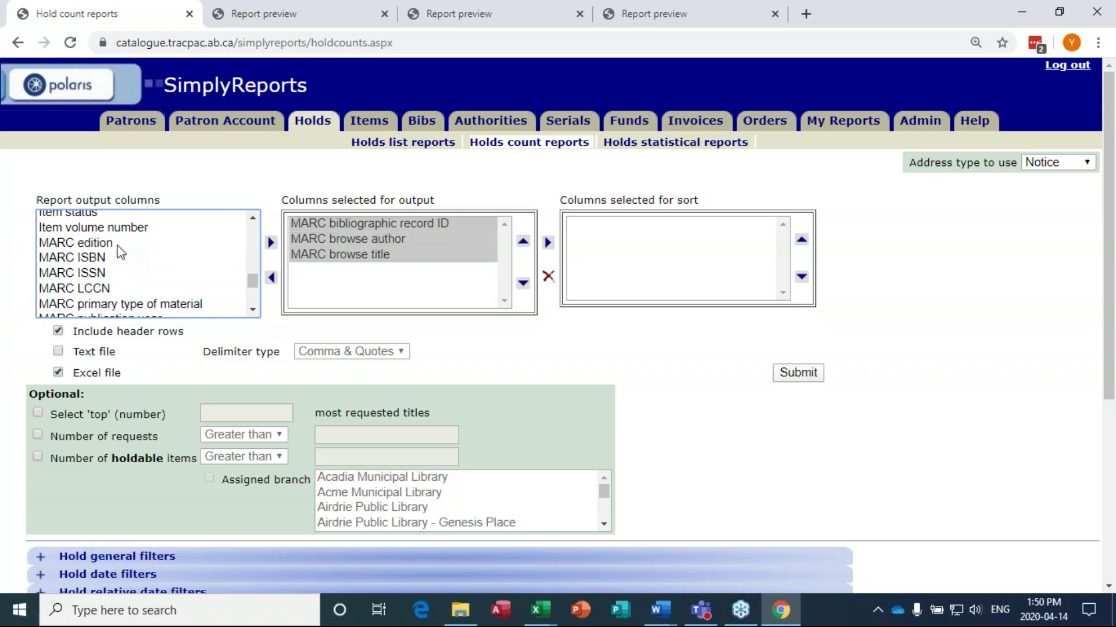
double_click(191, 305)
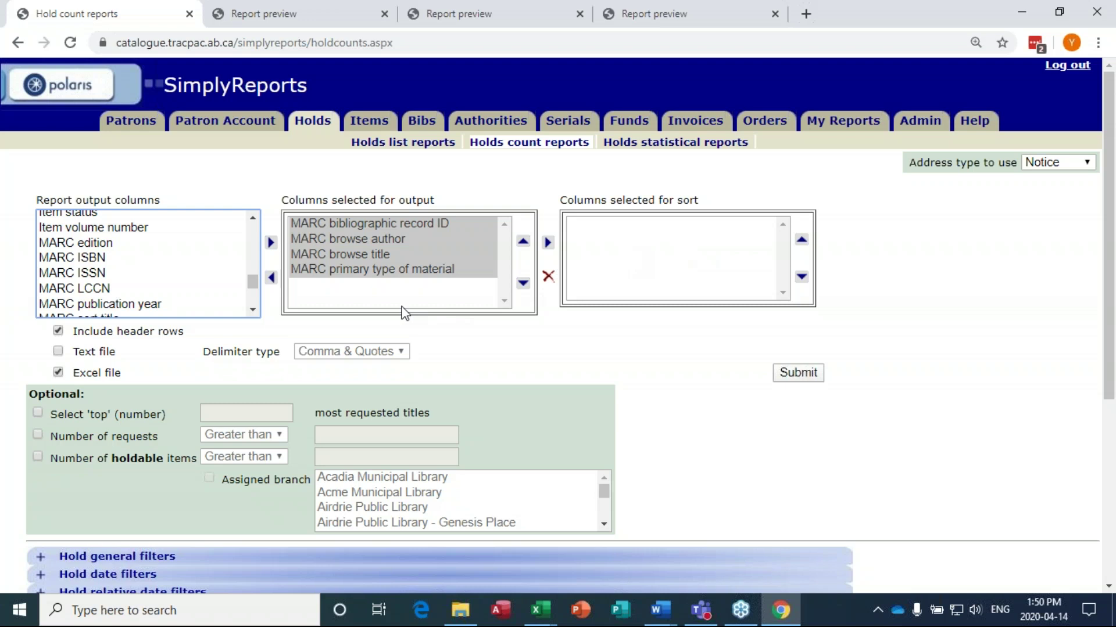
Step: Limit the report to the top 100 most requested titles
scroll(553, 339, "down", 1)
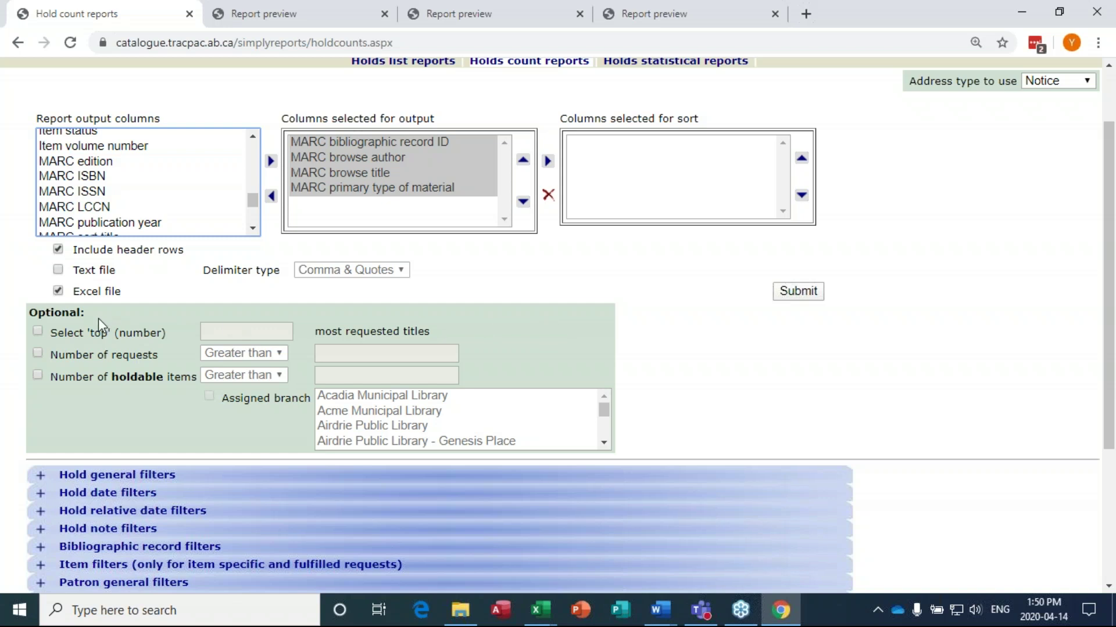
left_click(38, 331)
left_click(219, 335)
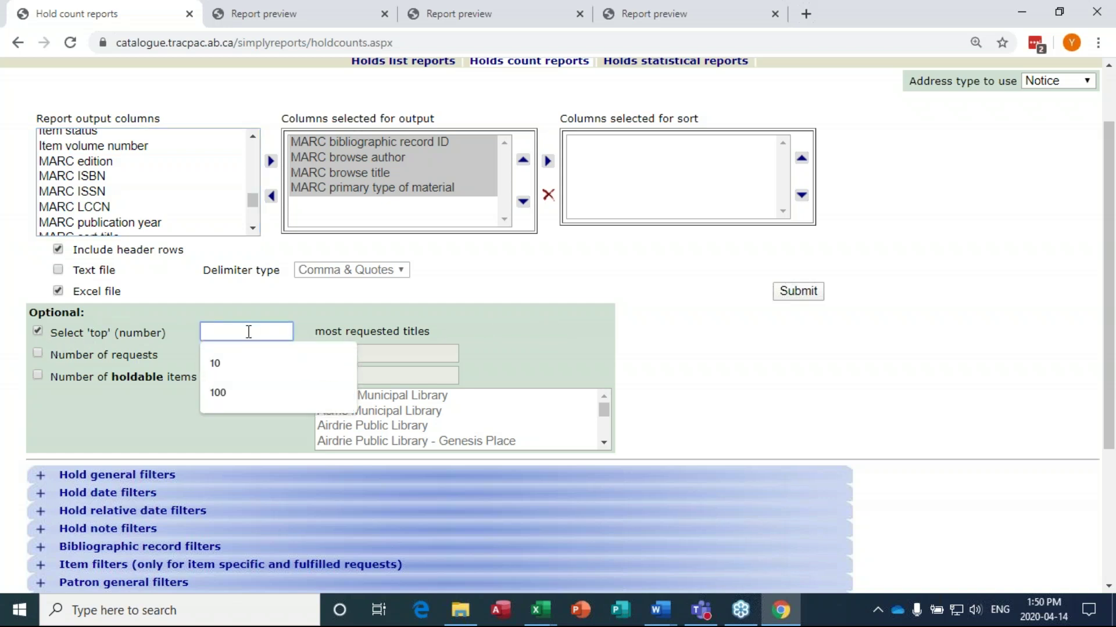
type("100")
left_click(610, 343)
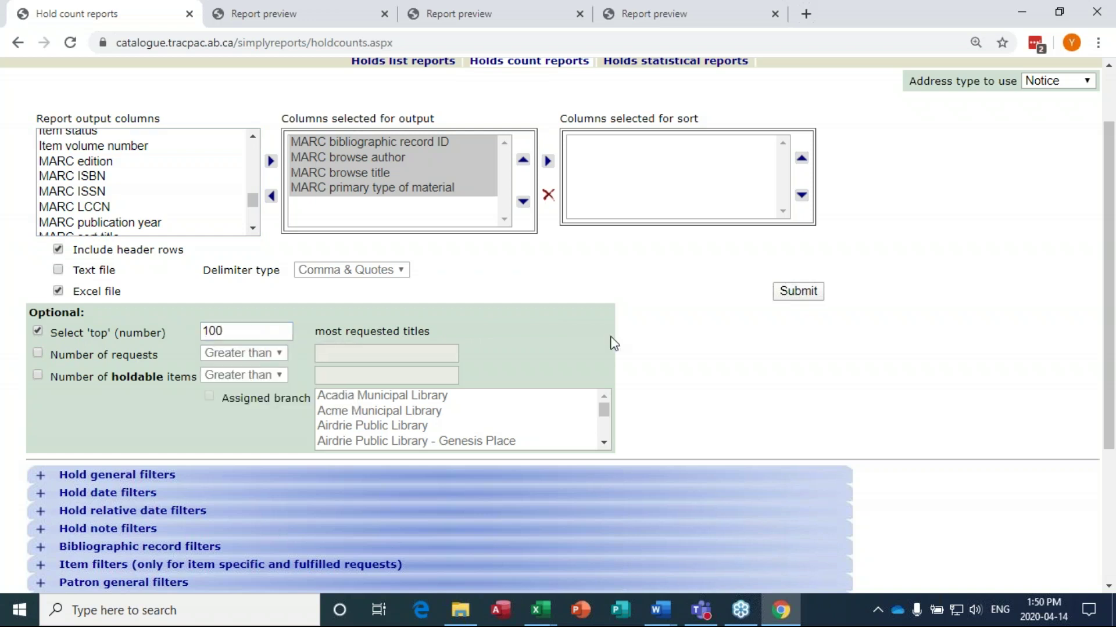
Step: Filter the holds by pickup branch, choosing Edson and District Public Library in the hold general filters
scroll(612, 342, "down", 1)
scroll(610, 341, "down", 3)
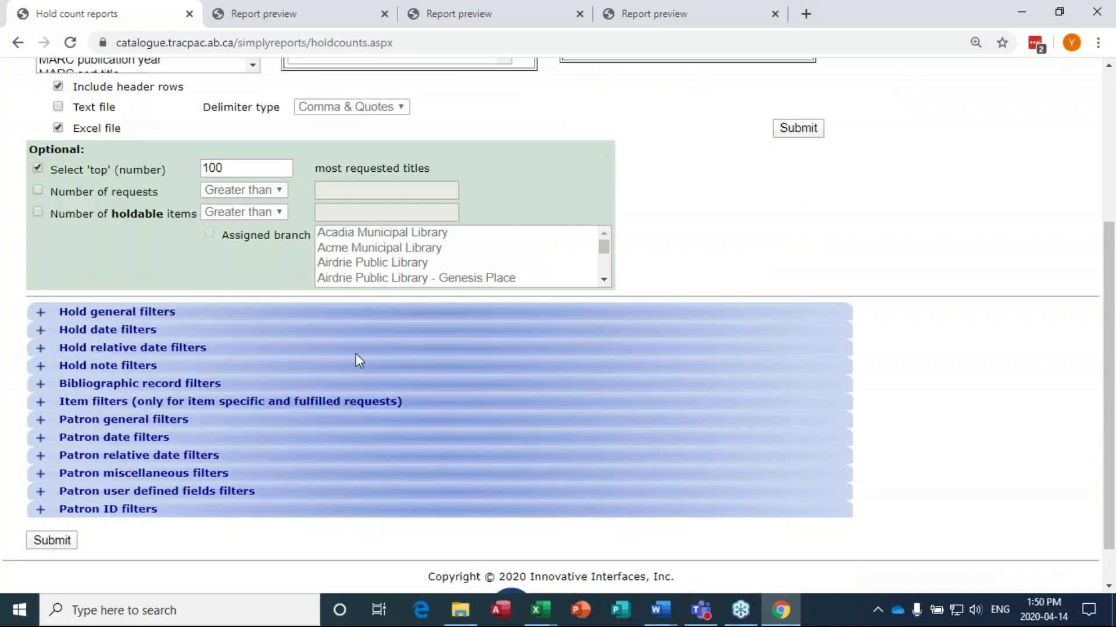
left_click(40, 314)
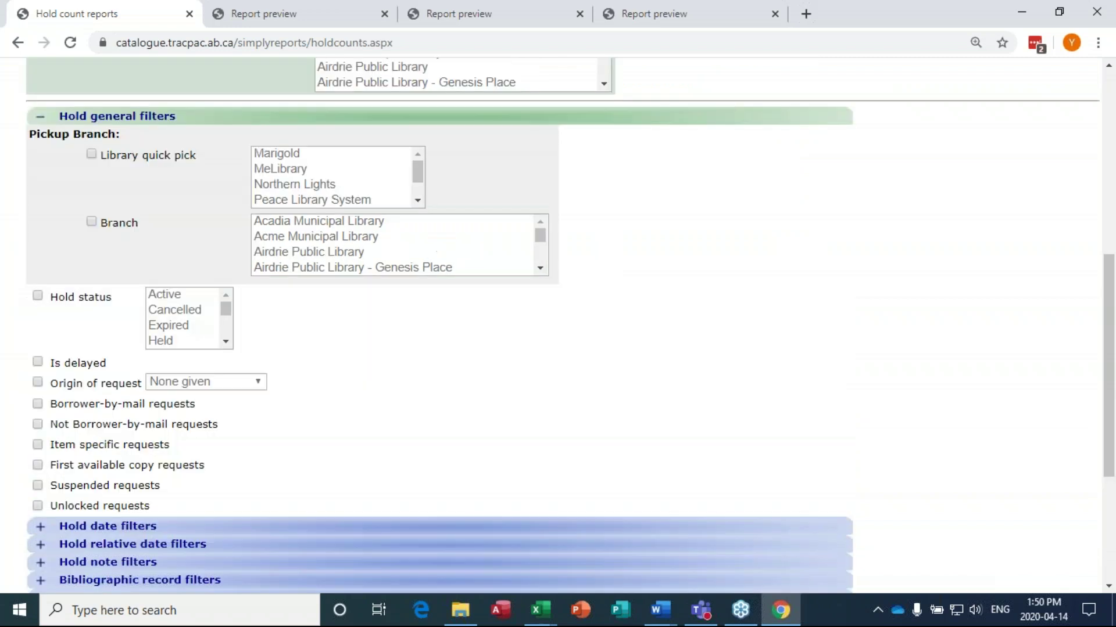
left_click(92, 225)
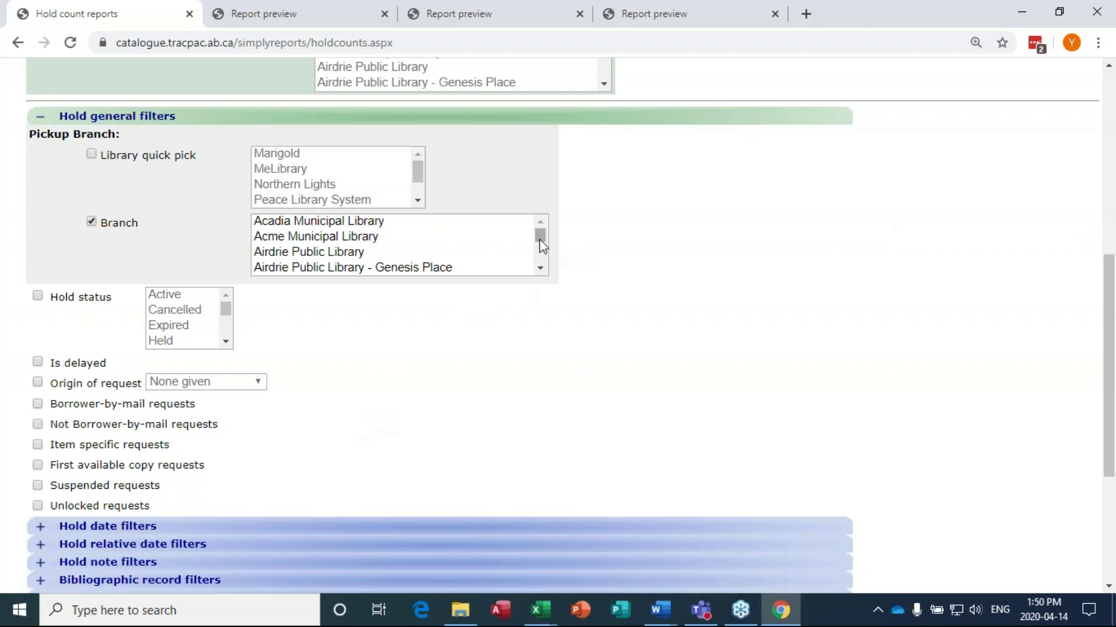
scroll(540, 240, "down", 5)
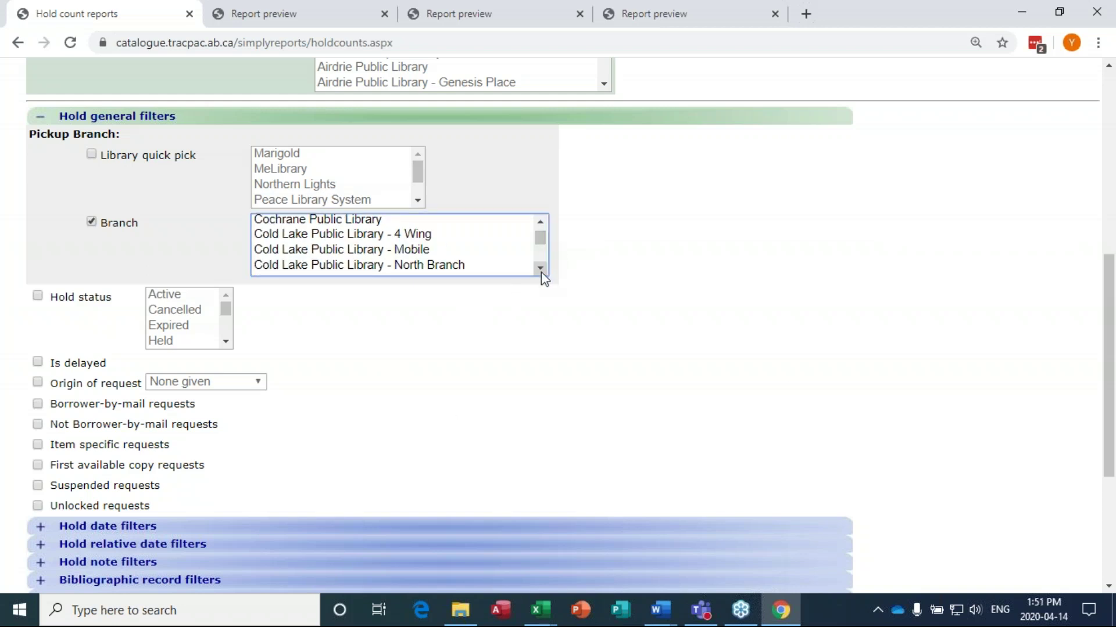
left_click(540, 268)
left_click_drag(540, 268, 540, 268)
left_click(357, 240)
left_click(755, 346)
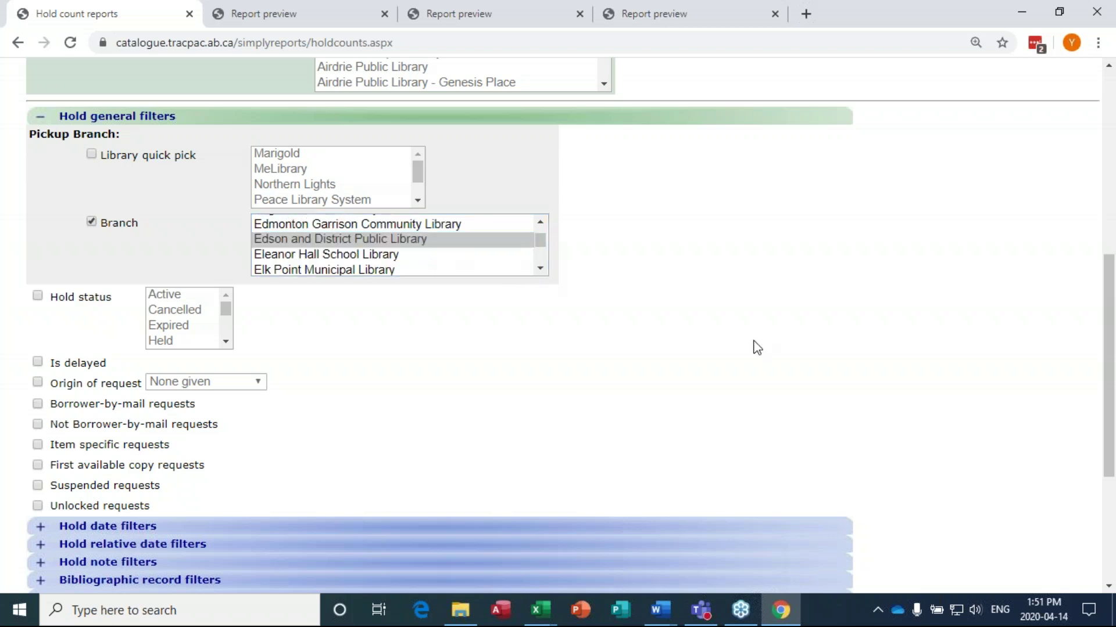
Step: Submit the hold count report to generate its preview
scroll(756, 347, "down", 1)
scroll(755, 347, "down", 3)
scroll(443, 351, "down", 2)
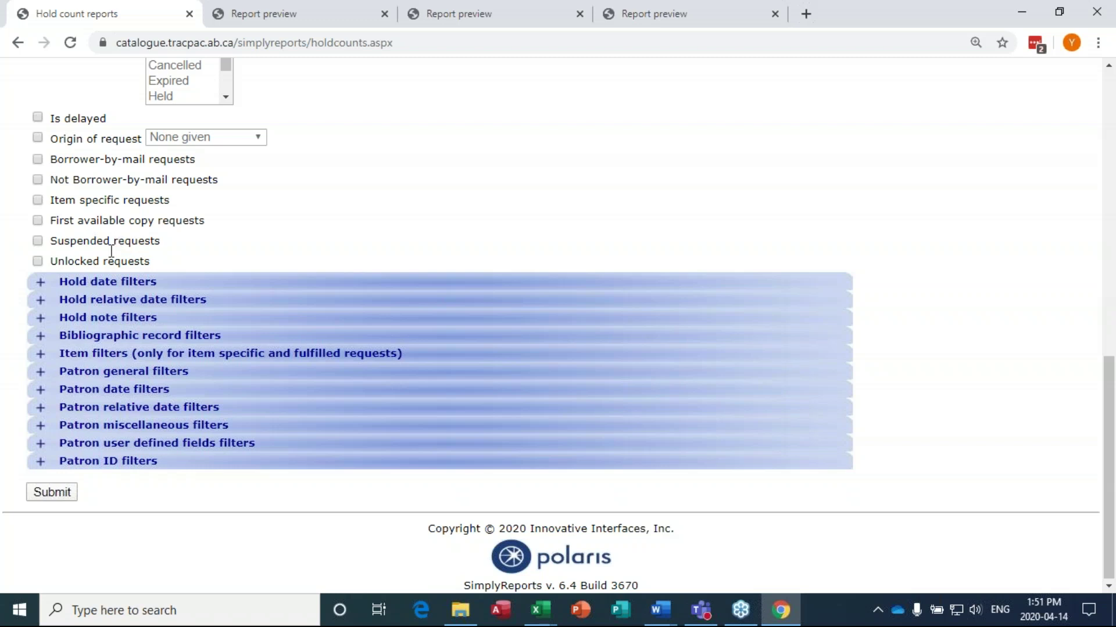
left_click(52, 493)
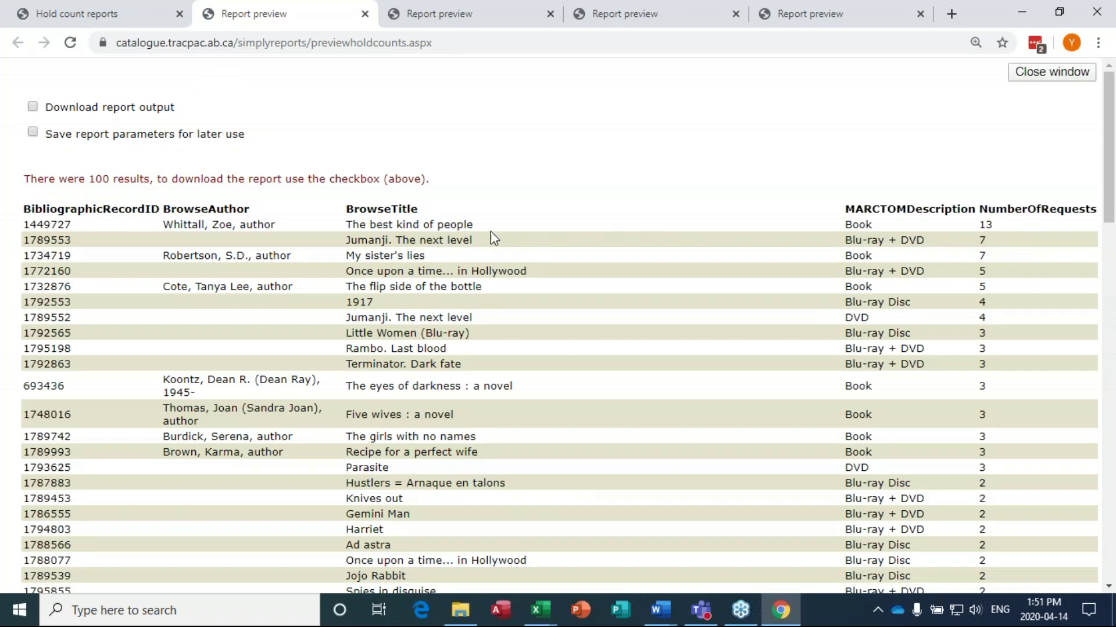
Step: Examine the report preview's most requested titles, comparing material types and request numbers for The best kind of people and Jumanji
left_click_drag(484, 226, 418, 224)
left_click(995, 227)
left_click_drag(992, 225, 334, 227)
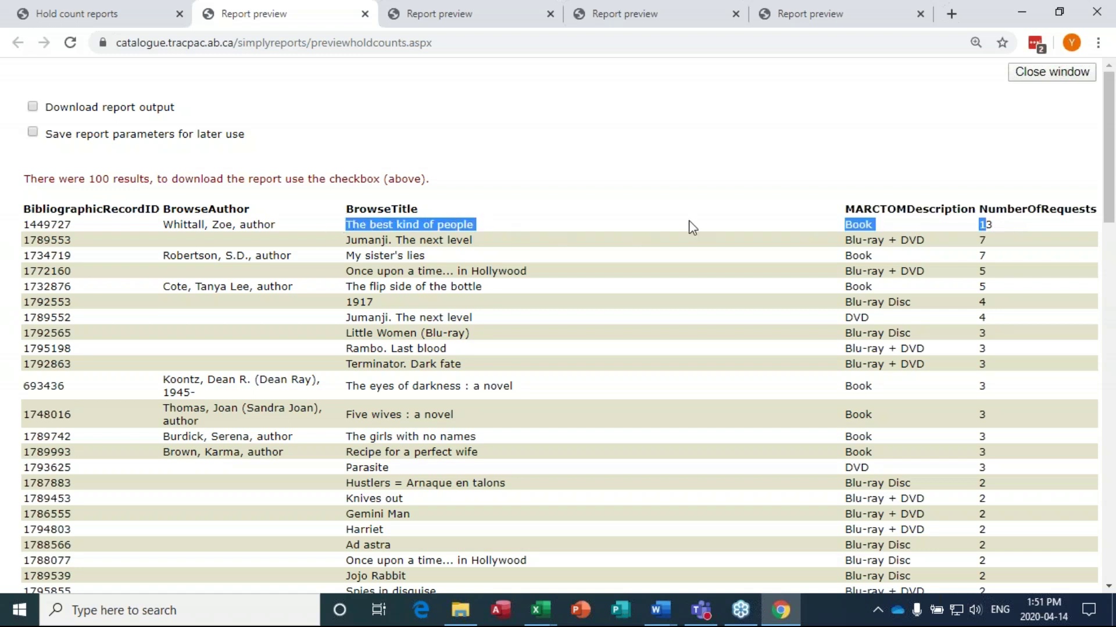
left_click(987, 227)
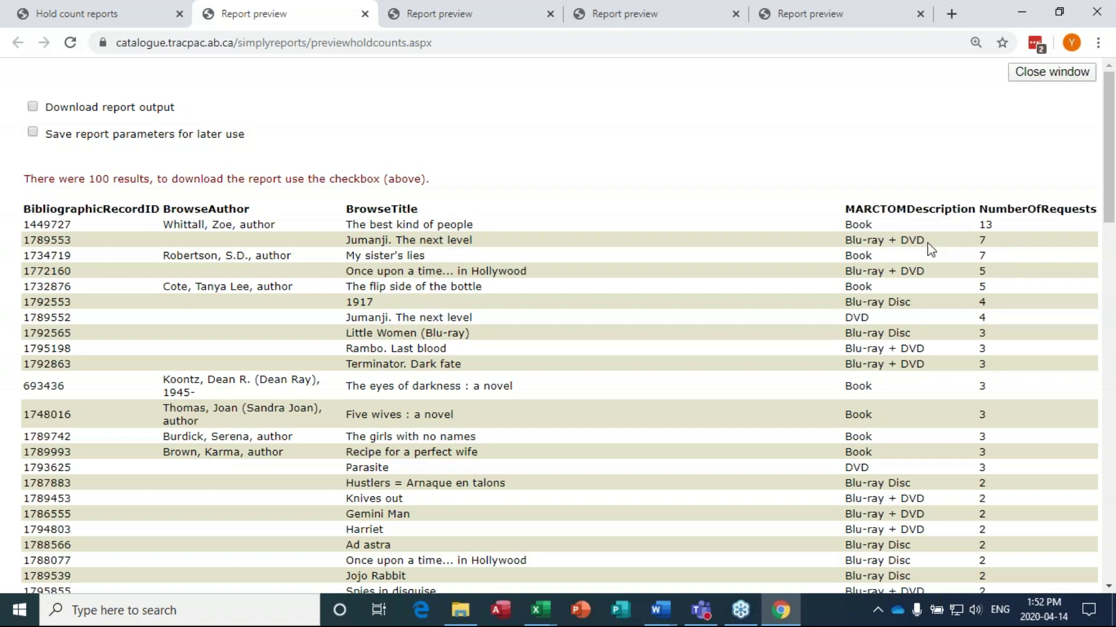
left_click_drag(926, 244, 308, 256)
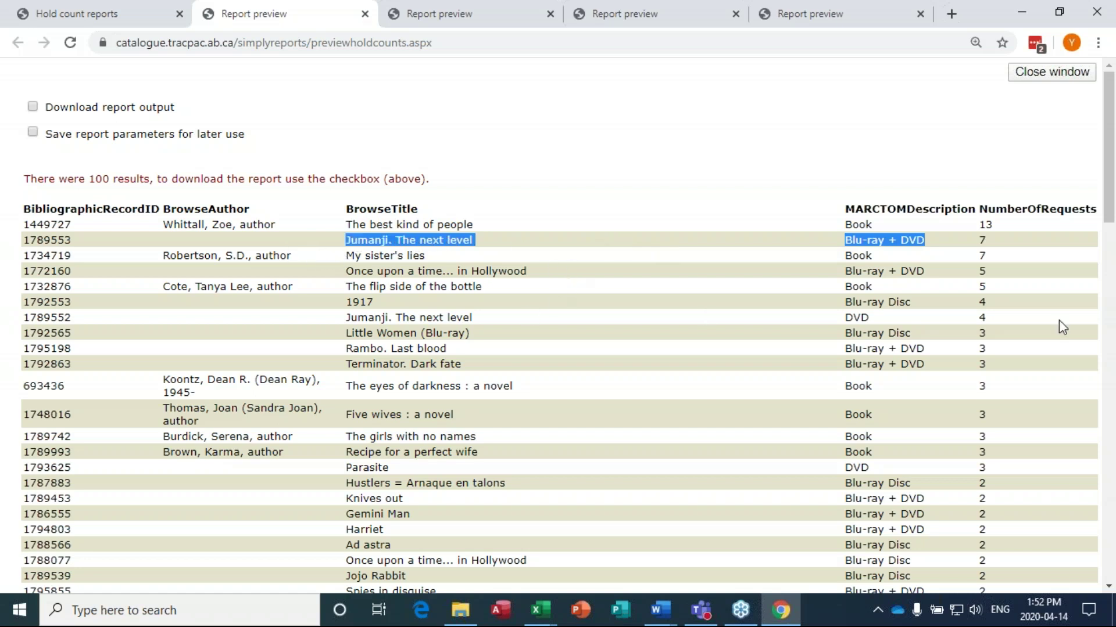
left_click_drag(876, 321, 351, 321)
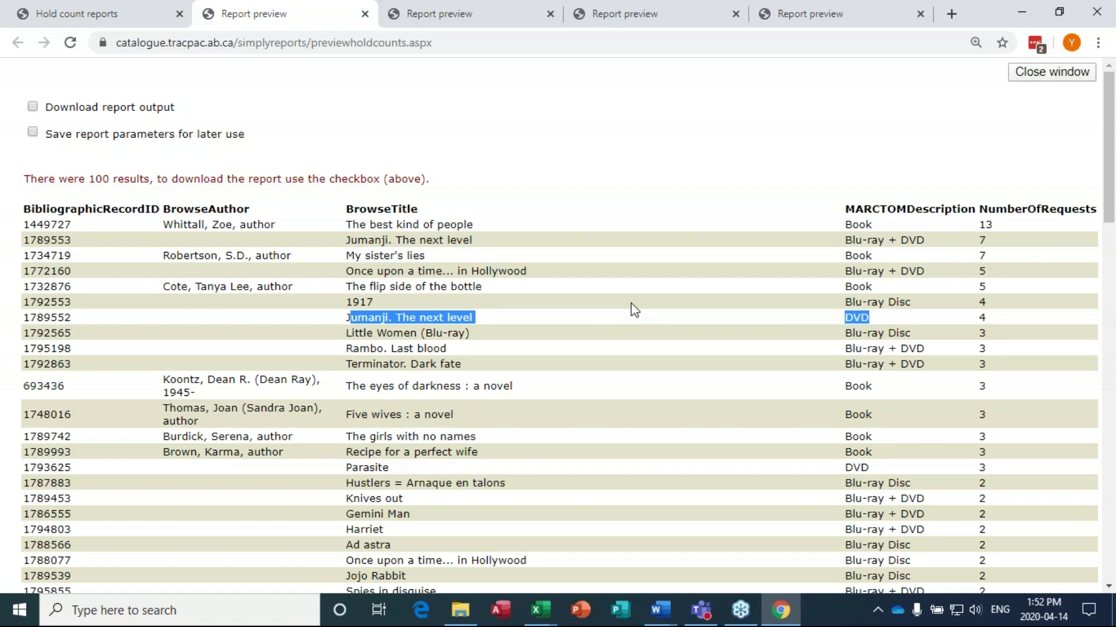
left_click(917, 289)
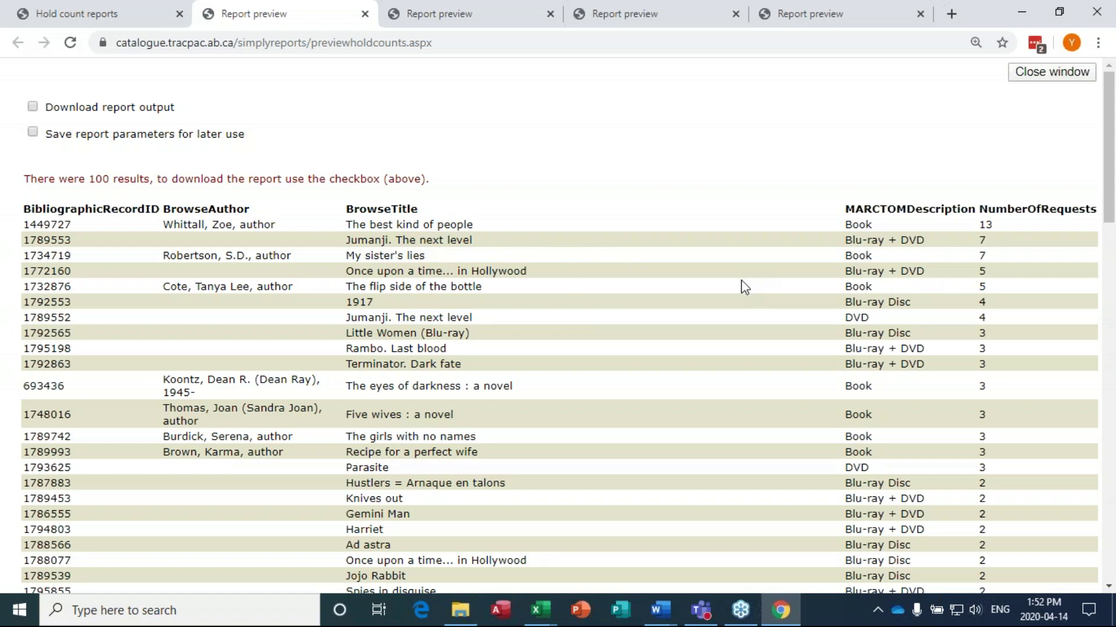
scroll(700, 289, "down", 3)
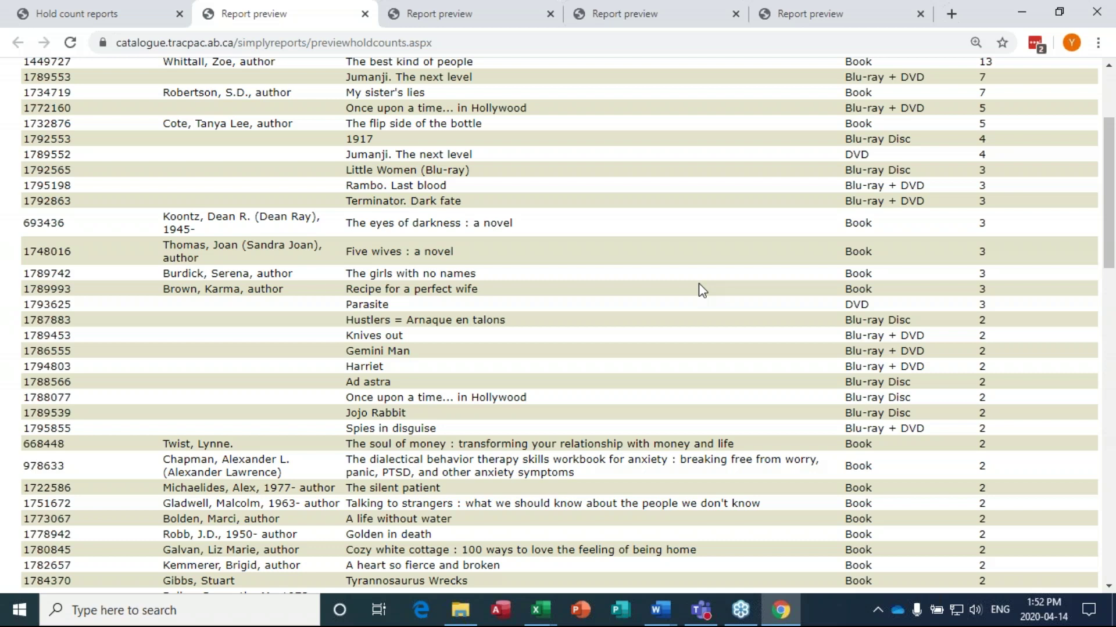
scroll(710, 283, "down", 4)
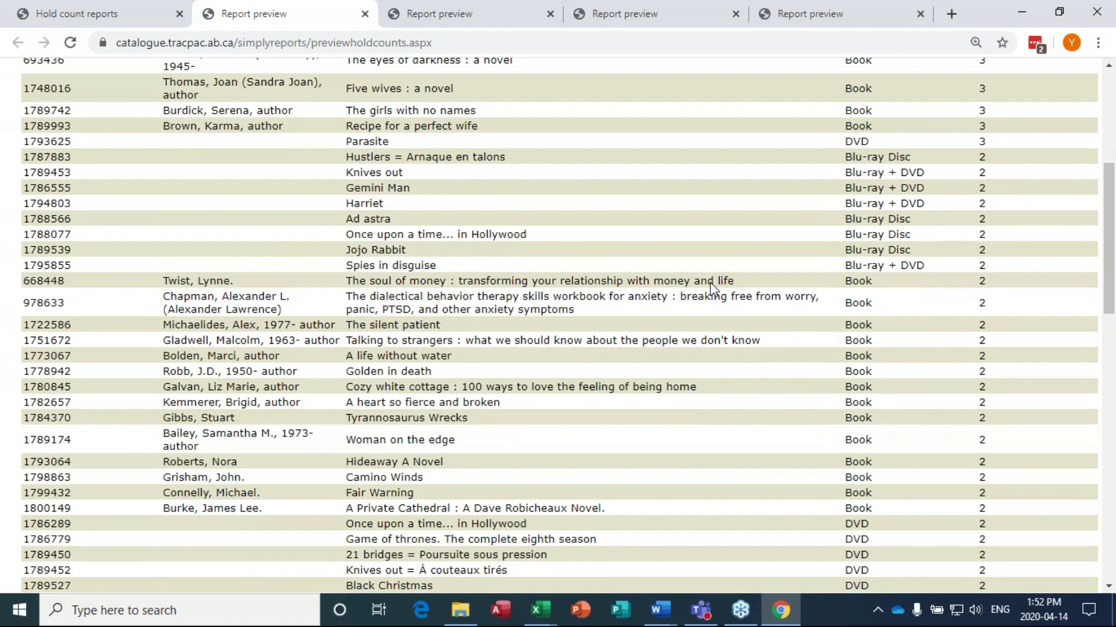
Step: Download the hold count report output and open the file in Excel despite the format mismatch
scroll(707, 284, "up", 7)
left_click(32, 107)
left_click(52, 126)
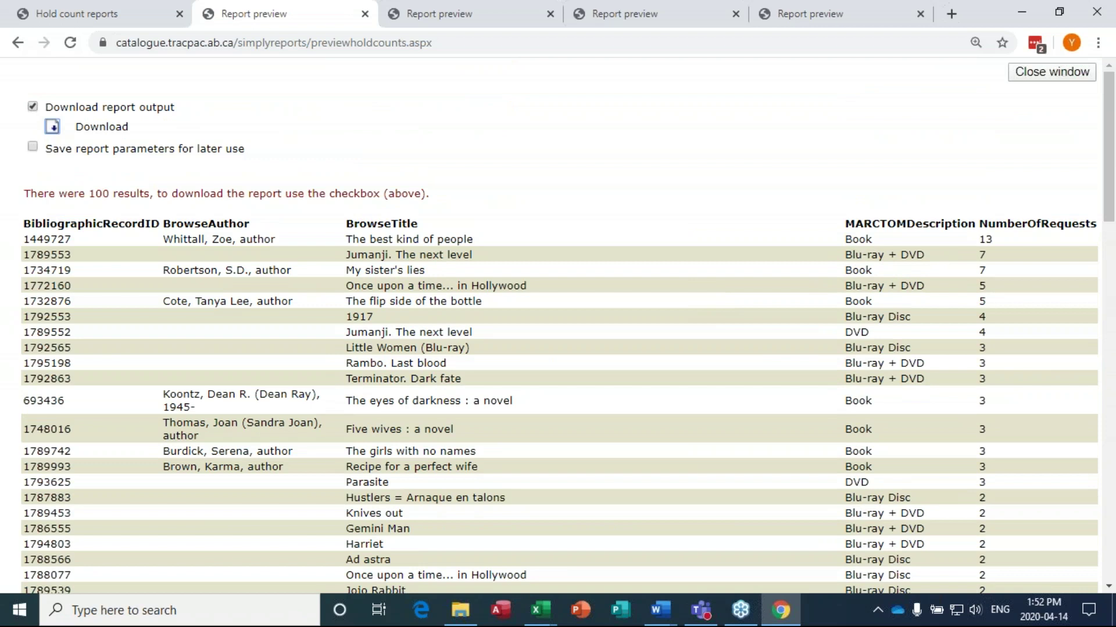
left_click(117, 573)
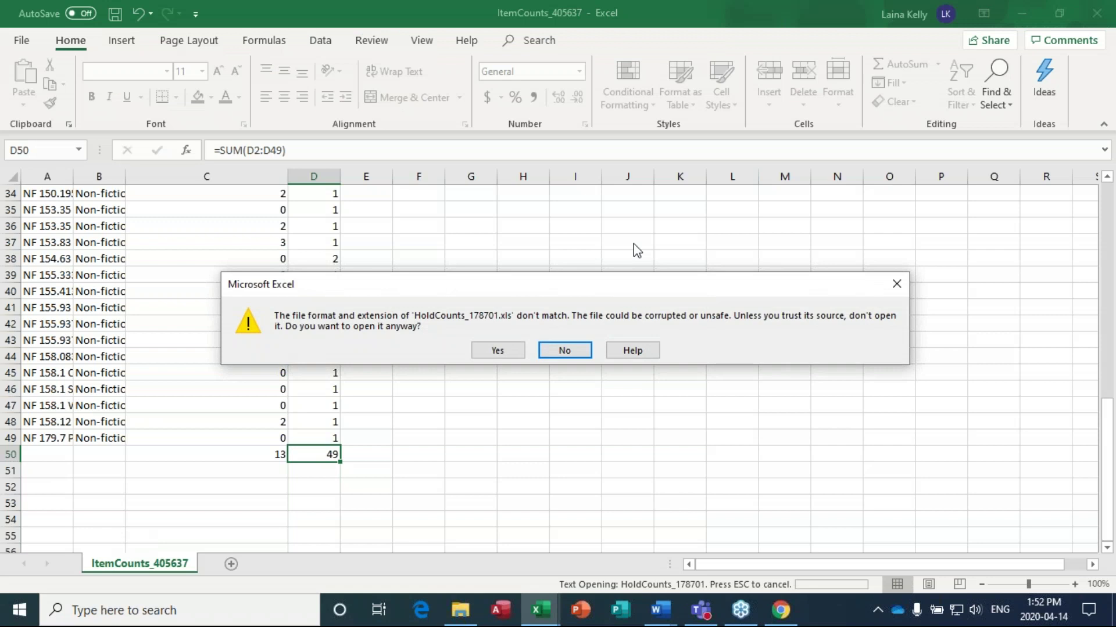
left_click(510, 349)
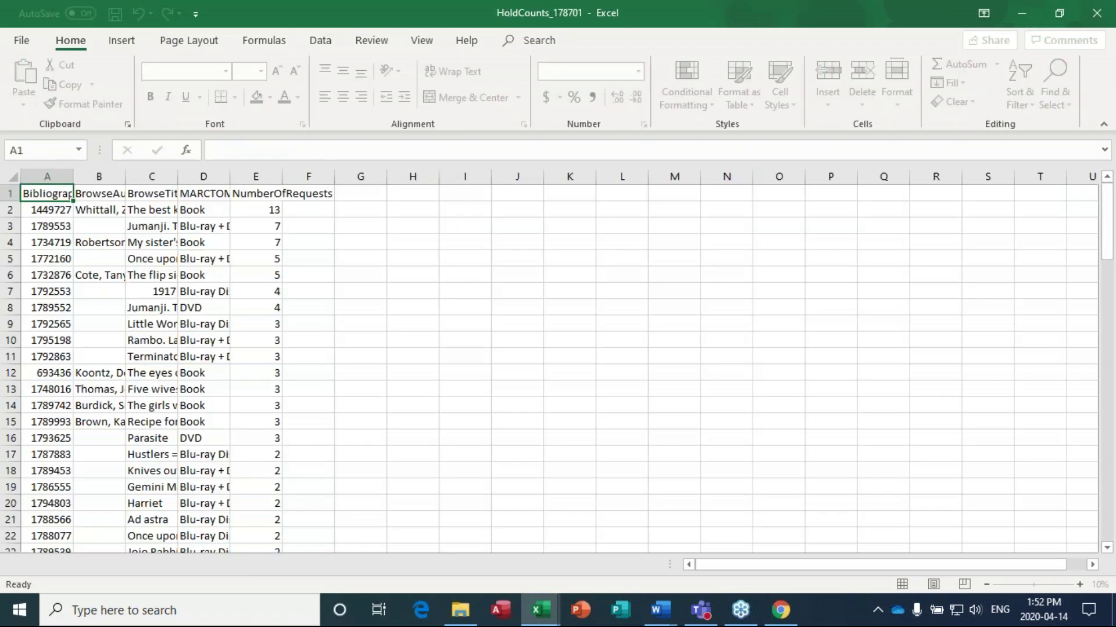
Step: Widen the BrowseTitle and MARCTOMDescription columns
left_click(170, 176)
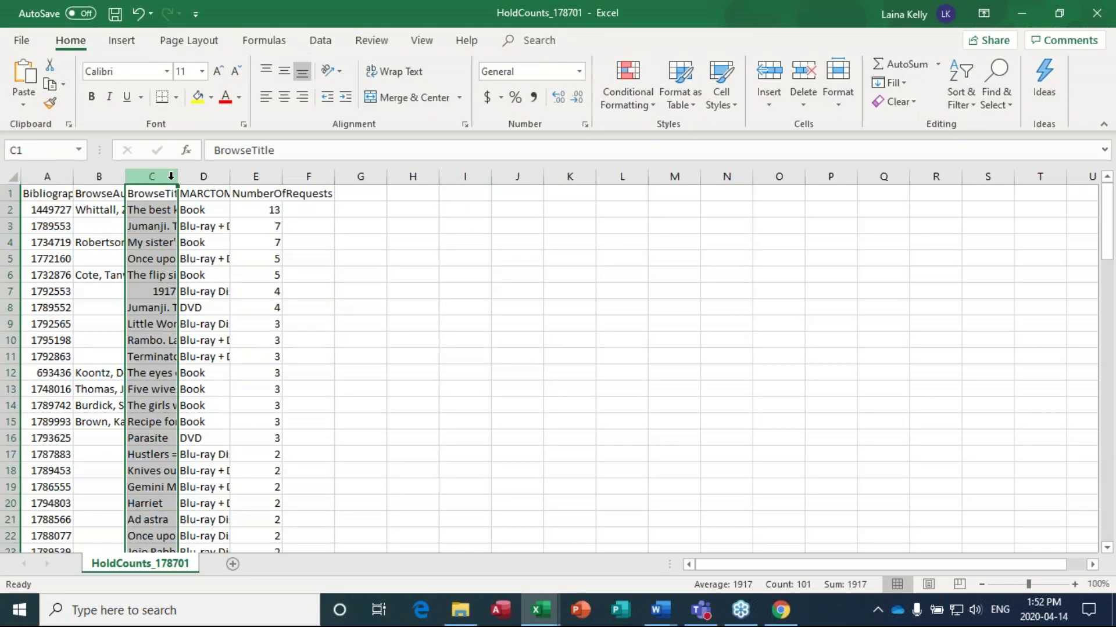
left_click_drag(177, 176, 226, 176)
left_click(250, 176)
left_click_drag(299, 175, 310, 175)
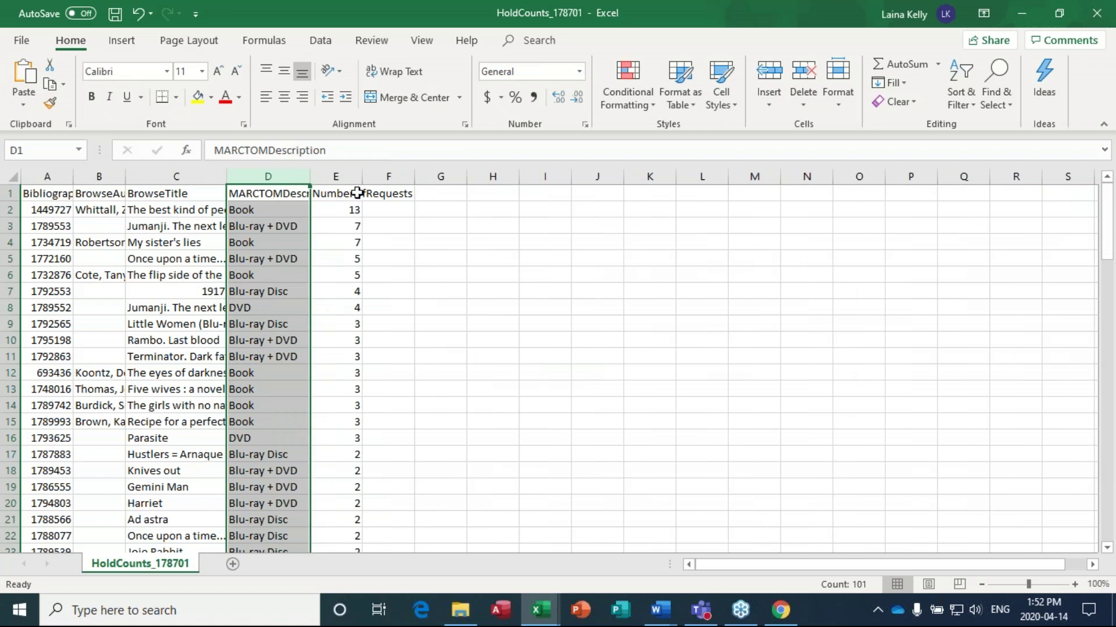
Step: Format columns A to E as a table with headers, using the light style with a black header row
left_click(48, 175)
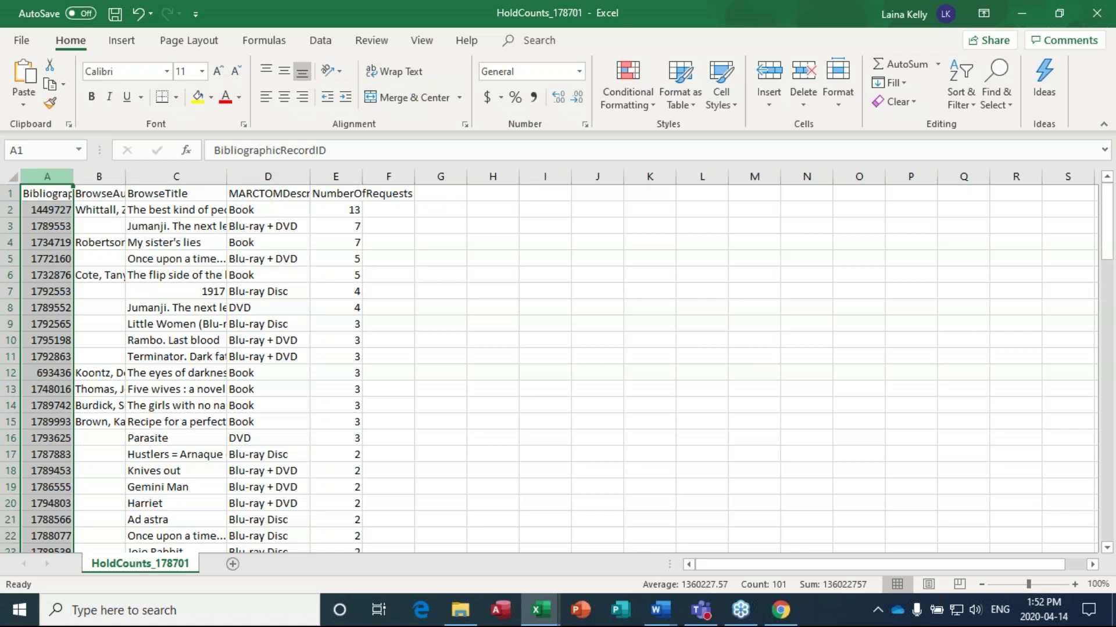
left_click(336, 175, "shift")
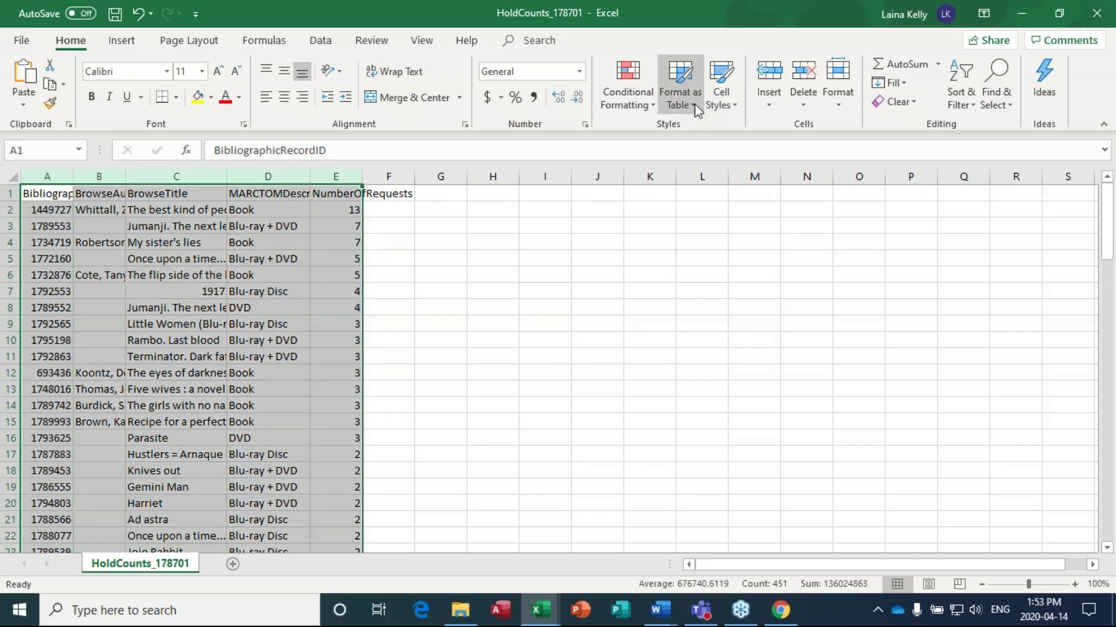
left_click(679, 99)
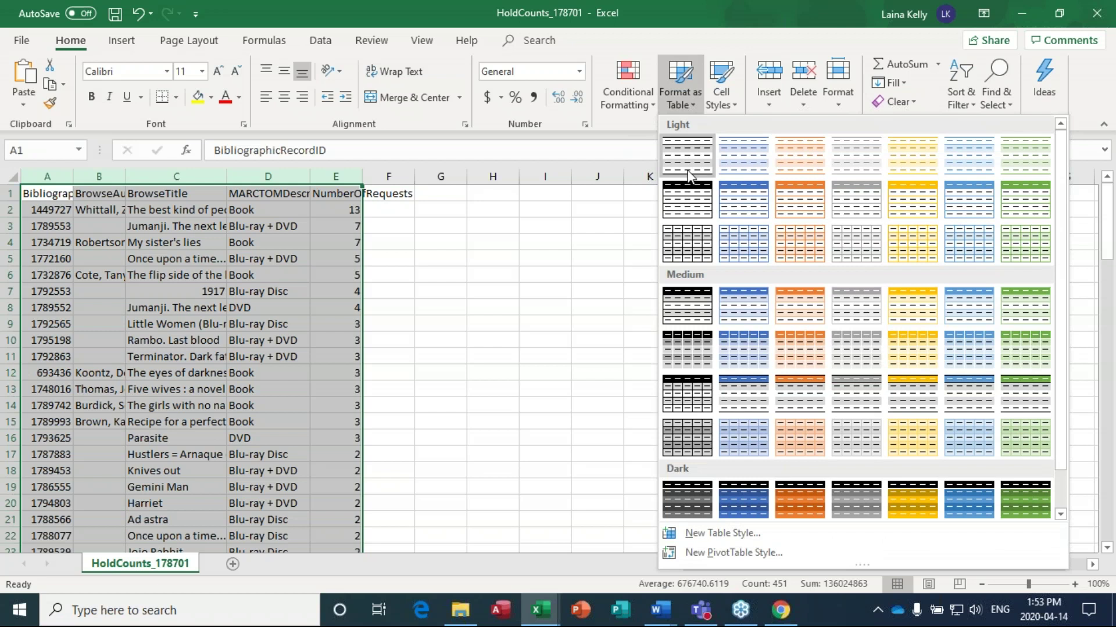
left_click(684, 202)
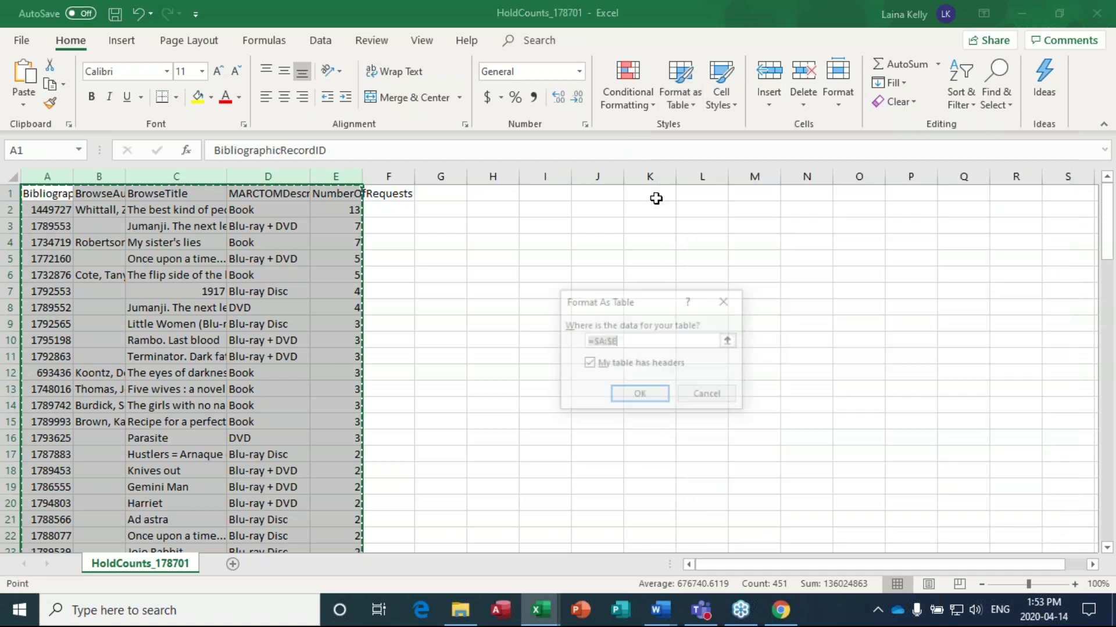
left_click(648, 398)
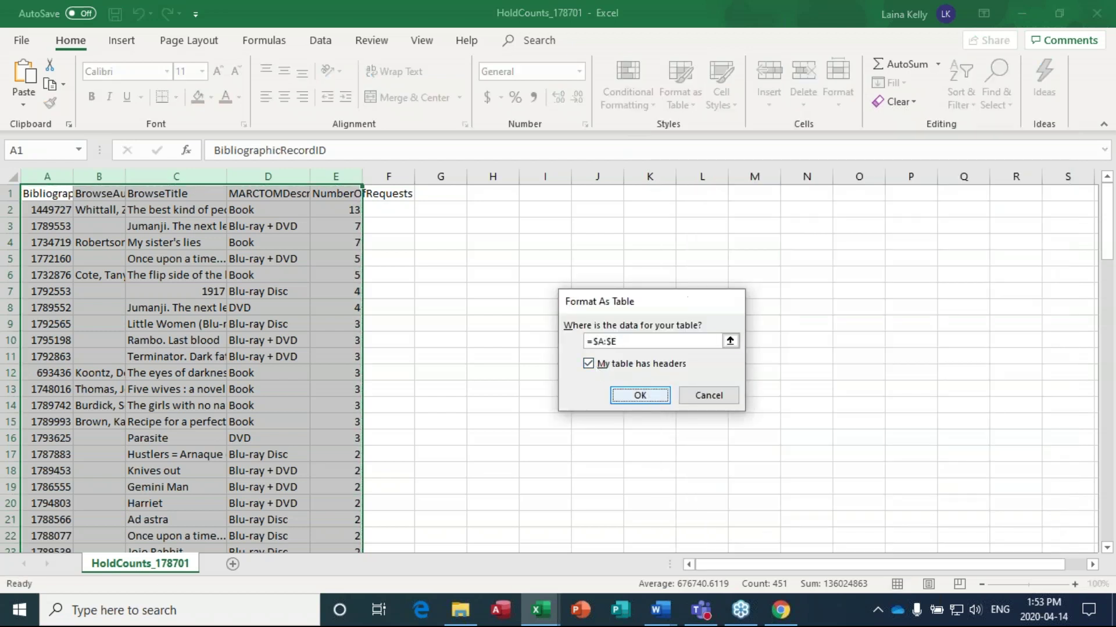
Step: Filter the MARCTOMDescription column to include only Book
left_click(465, 194)
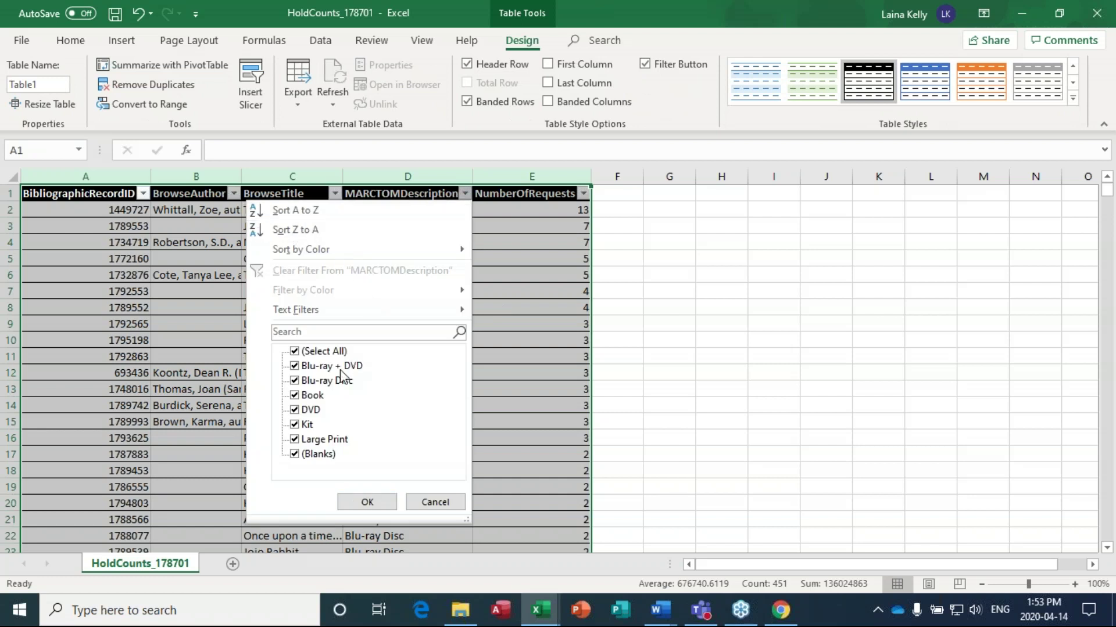
left_click(295, 410)
left_click(296, 424)
left_click(295, 440)
left_click(296, 454)
left_click(295, 381)
left_click(298, 356)
left_click(300, 359)
left_click(294, 395)
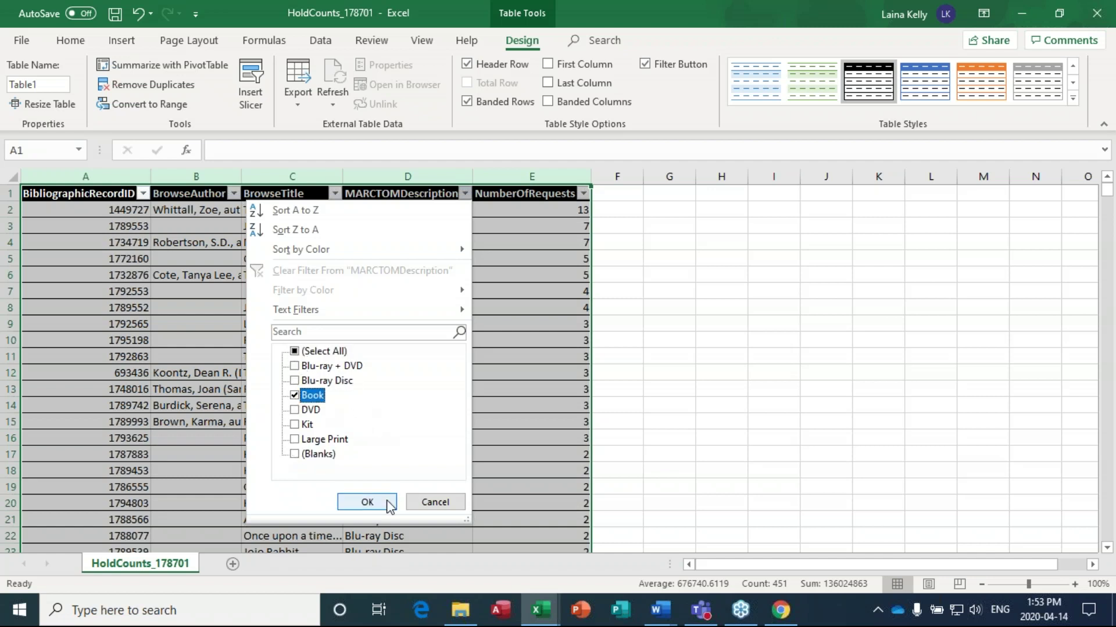
left_click(367, 502)
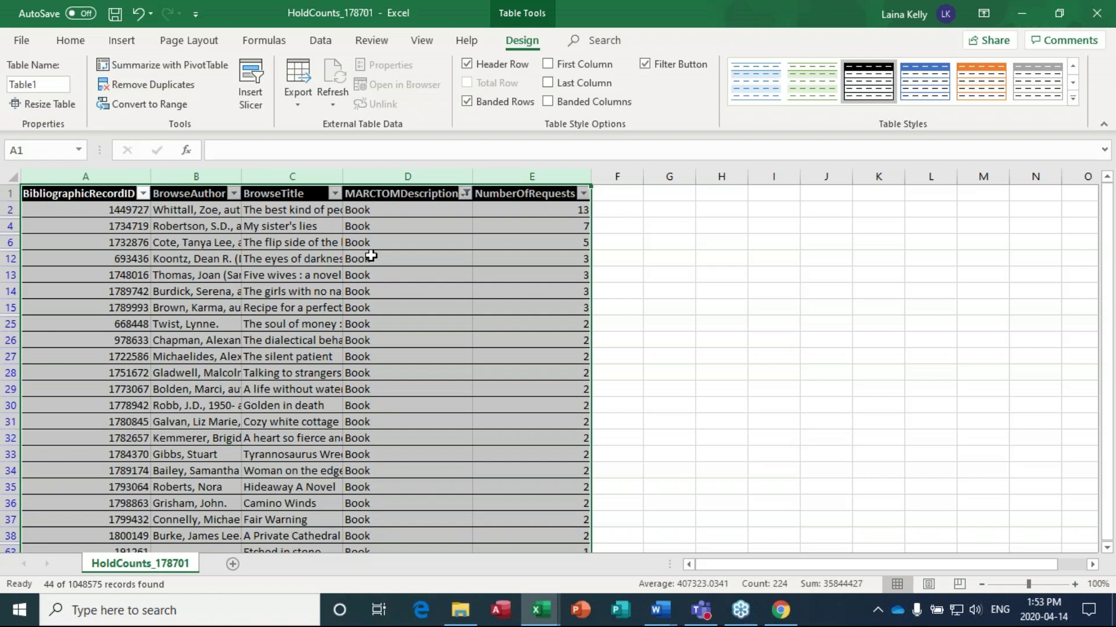
Step: Widen the BrowseTitle column so that more of each book title fits
left_click(279, 176)
left_click_drag(340, 178, 423, 180)
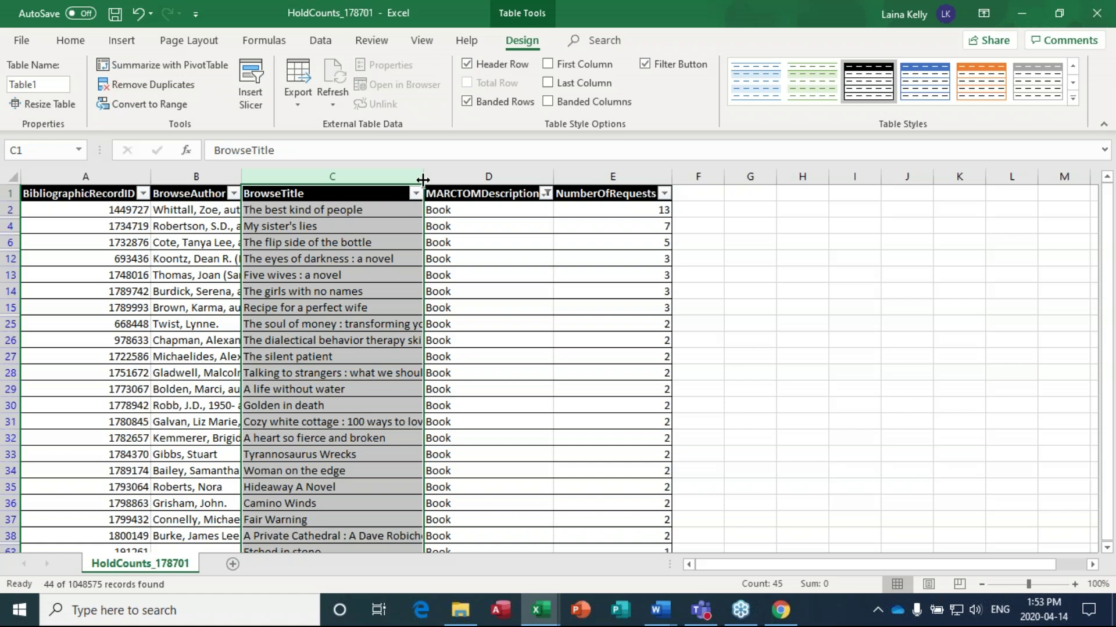
left_click(384, 211)
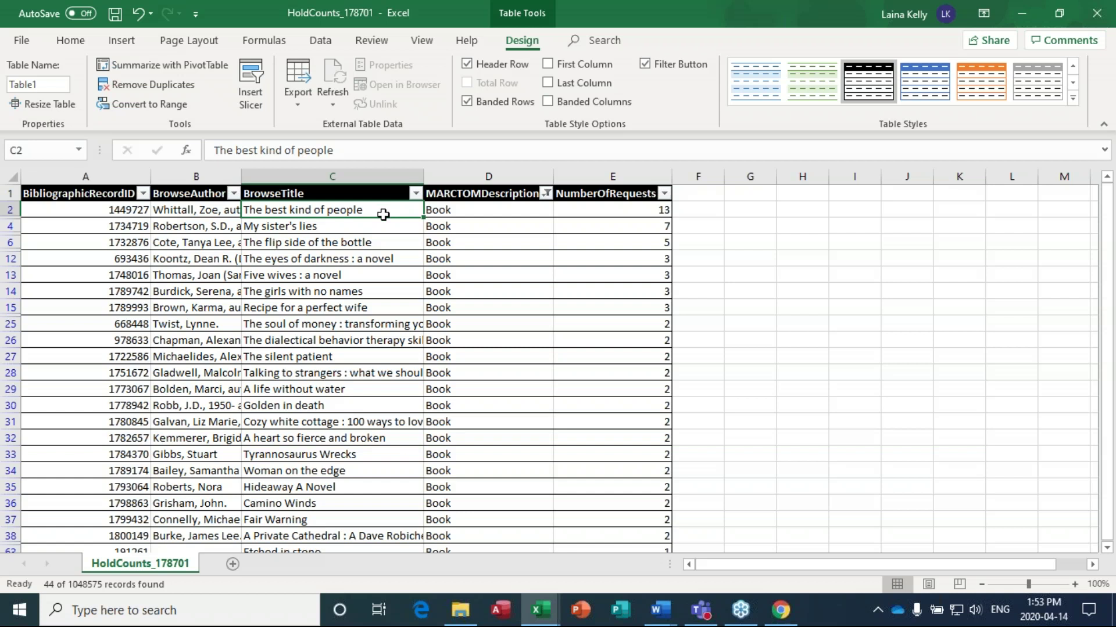
Step: Examine the filtered Book titles and their NumberOfRequests values through to the end of the list
left_click(364, 228)
left_click(363, 259)
left_click(363, 295)
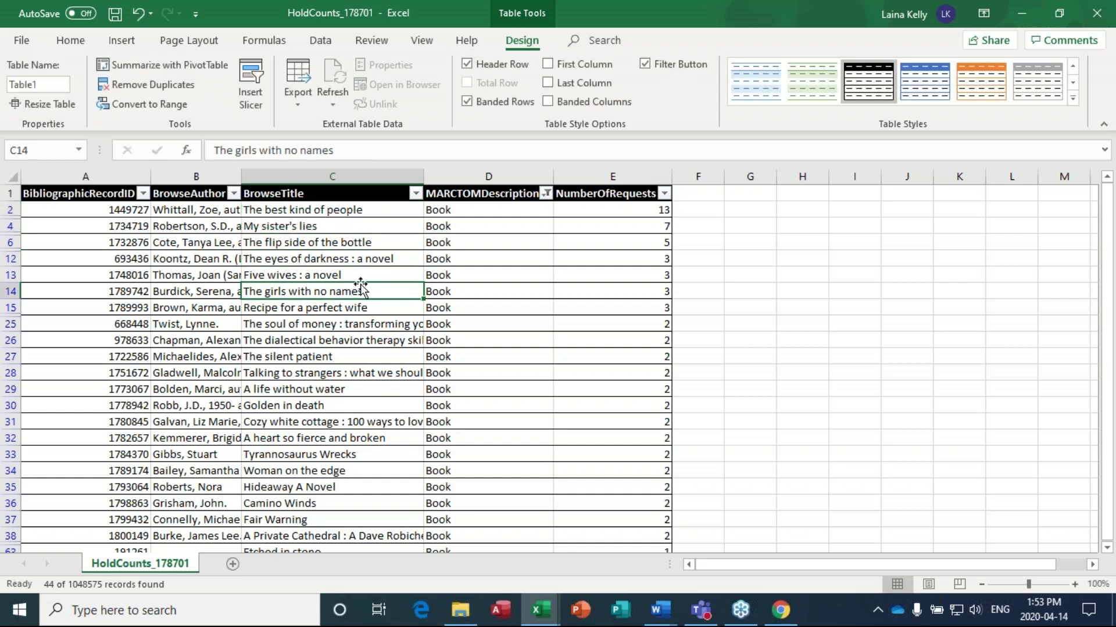
left_click(329, 225)
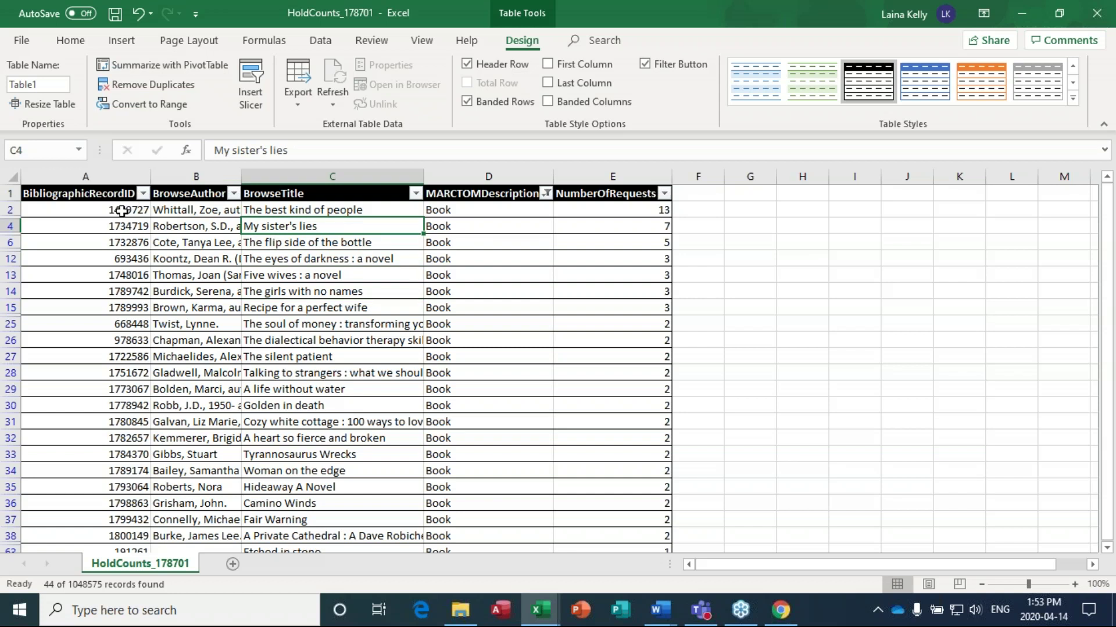
left_click(122, 210)
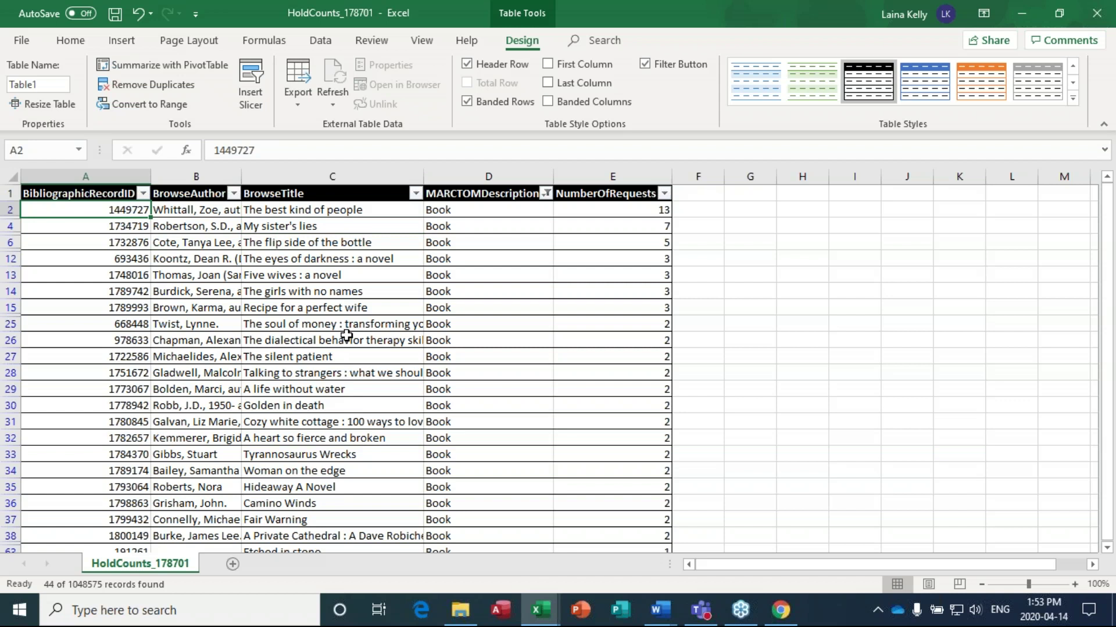
scroll(346, 337, "down", 2)
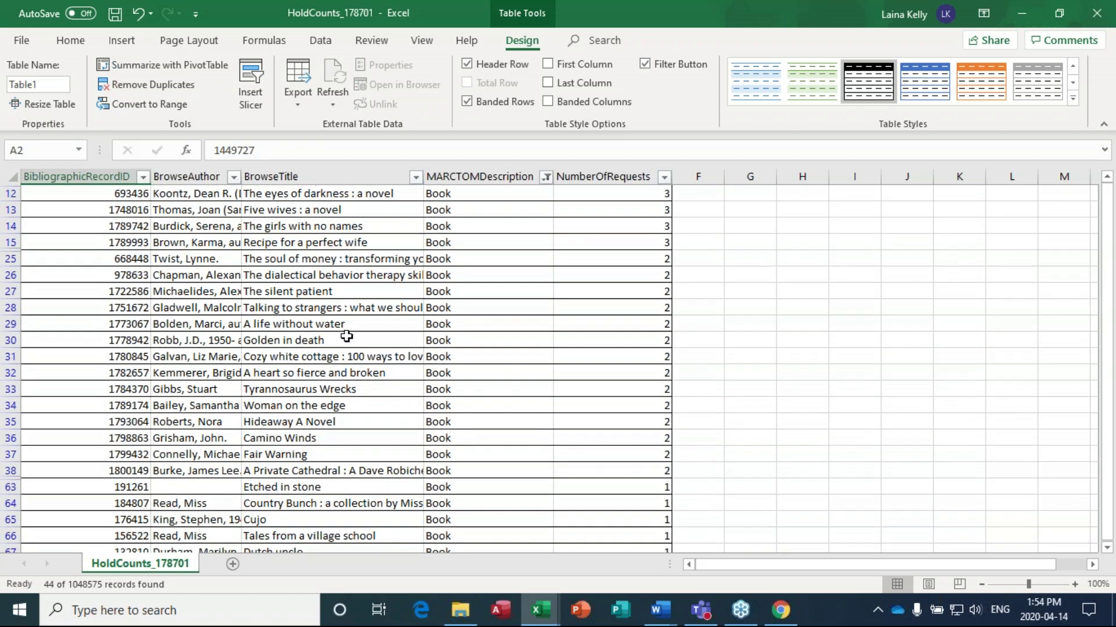
left_click(355, 390)
scroll(374, 380, "down", 4)
scroll(375, 373, "down", 2)
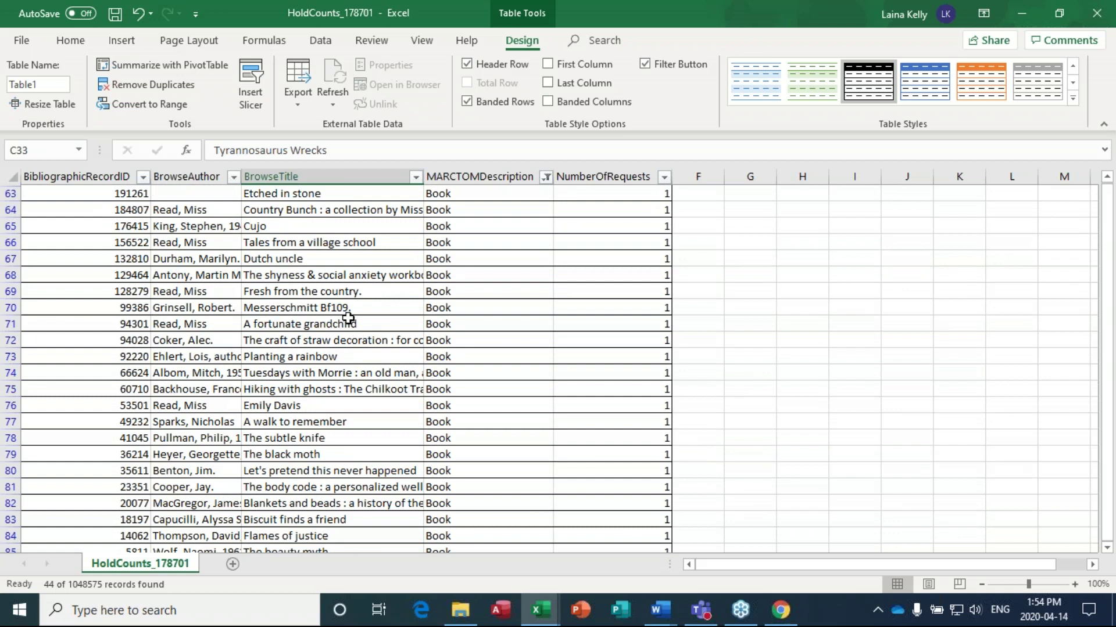
scroll(346, 332, "down", 1)
scroll(346, 331, "down", 1)
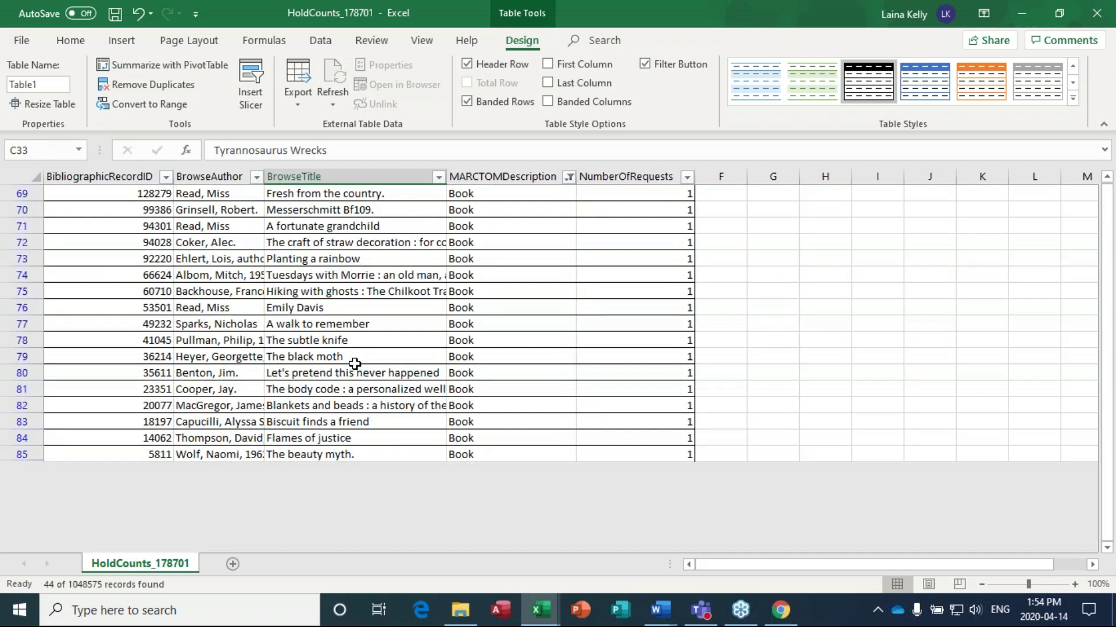
scroll(354, 364, "up", 2)
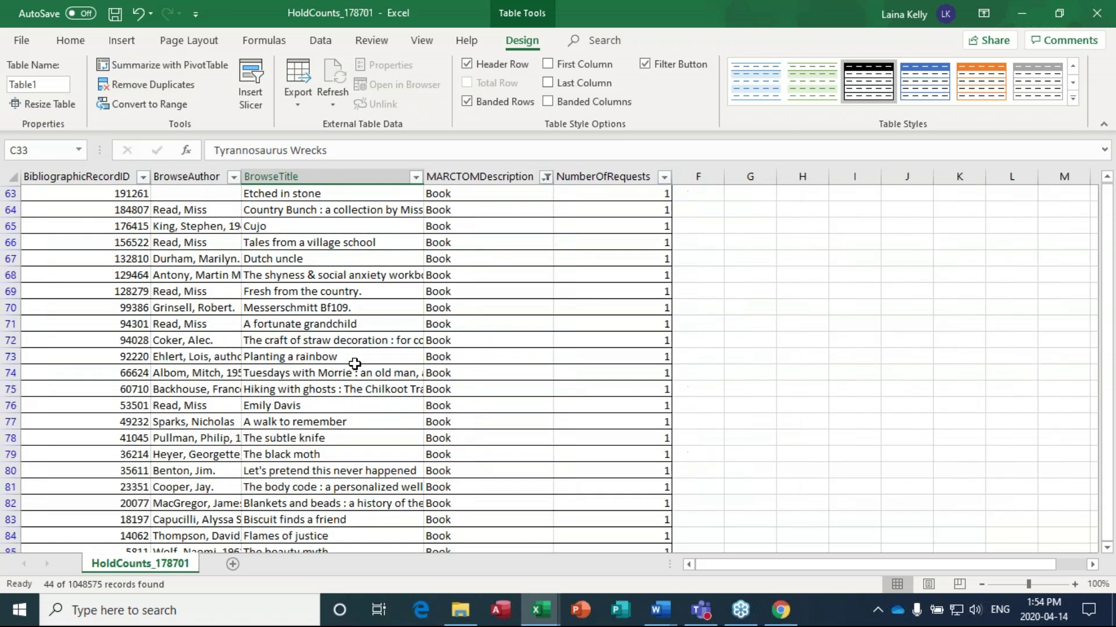
scroll(355, 363, "down", 3)
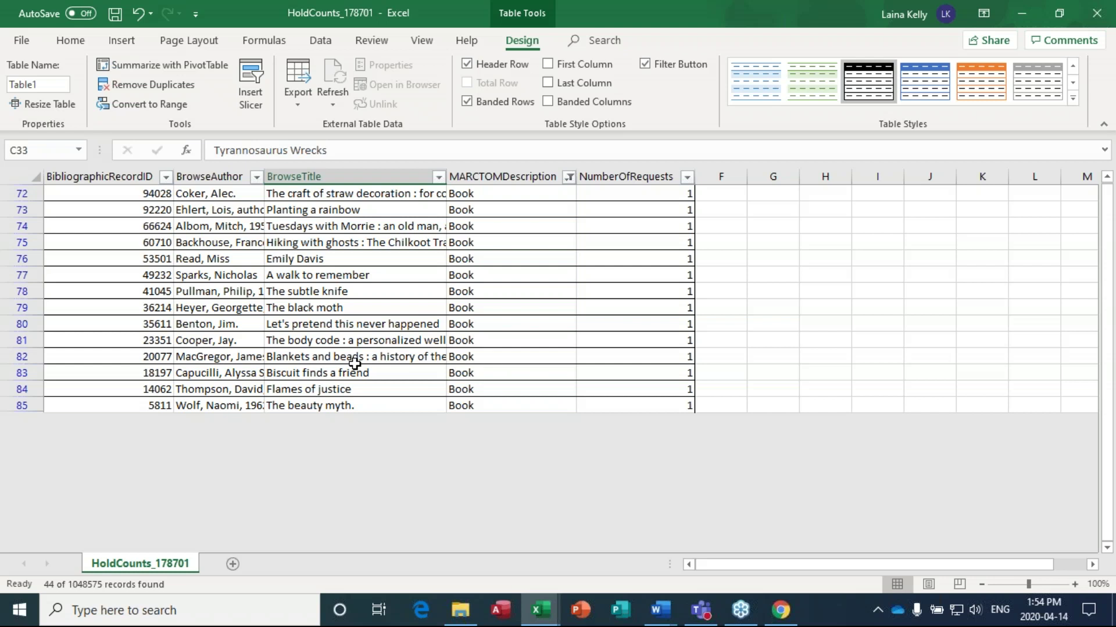
scroll(459, 317, "up", 10)
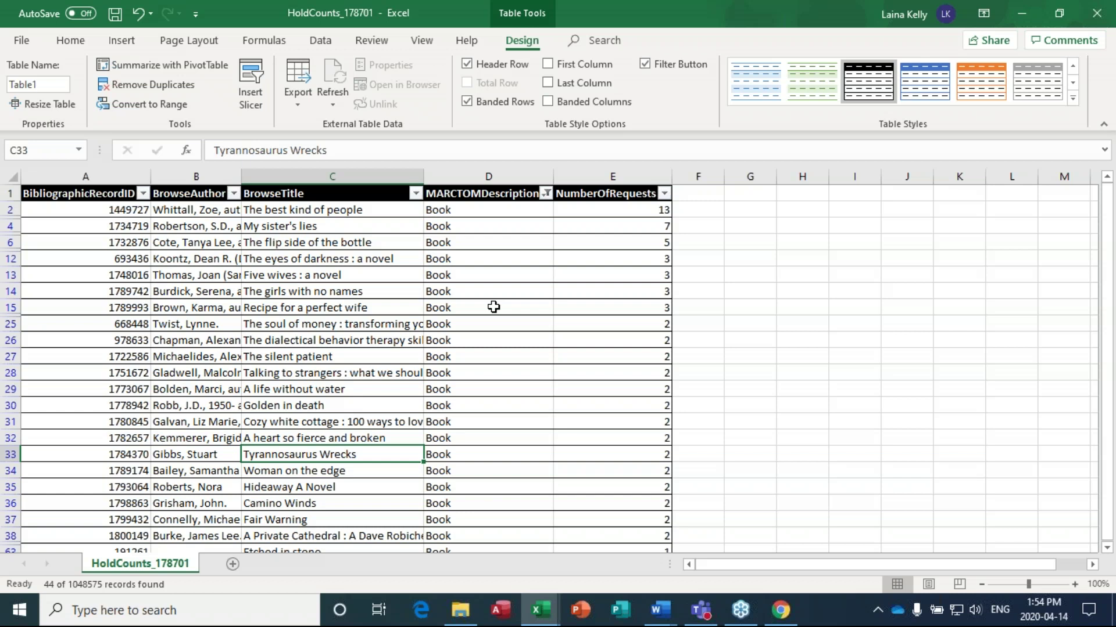
Step: Copy the BibliographicRecordID of "The best kind of people" and enter Polaris Leap under the Yellowhead Regional Library branch
left_click(134, 210)
key("ctrl+c")
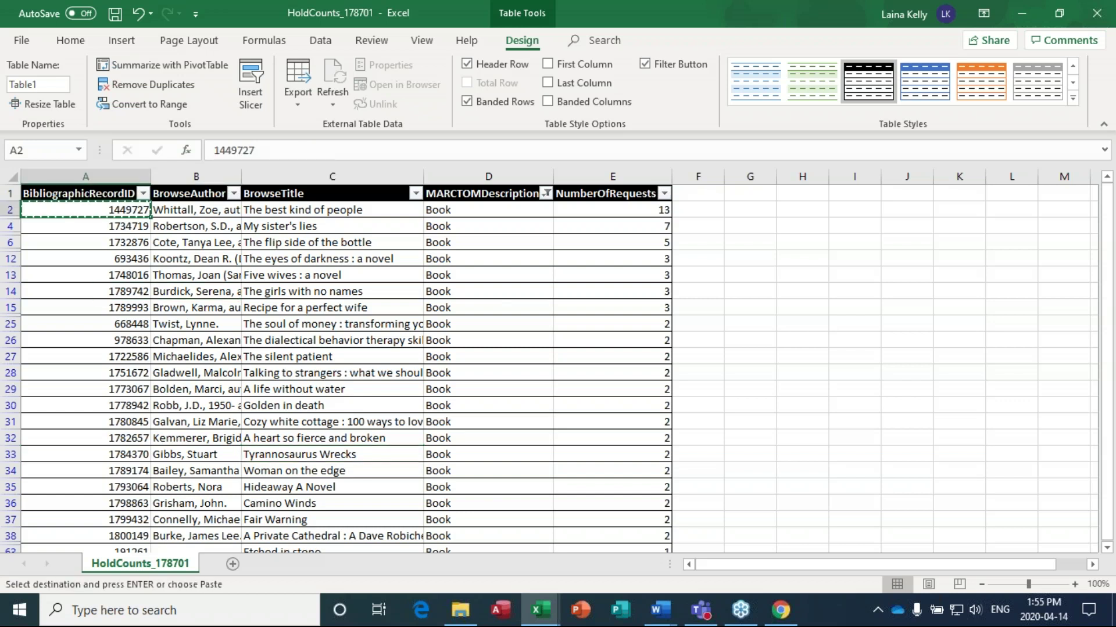
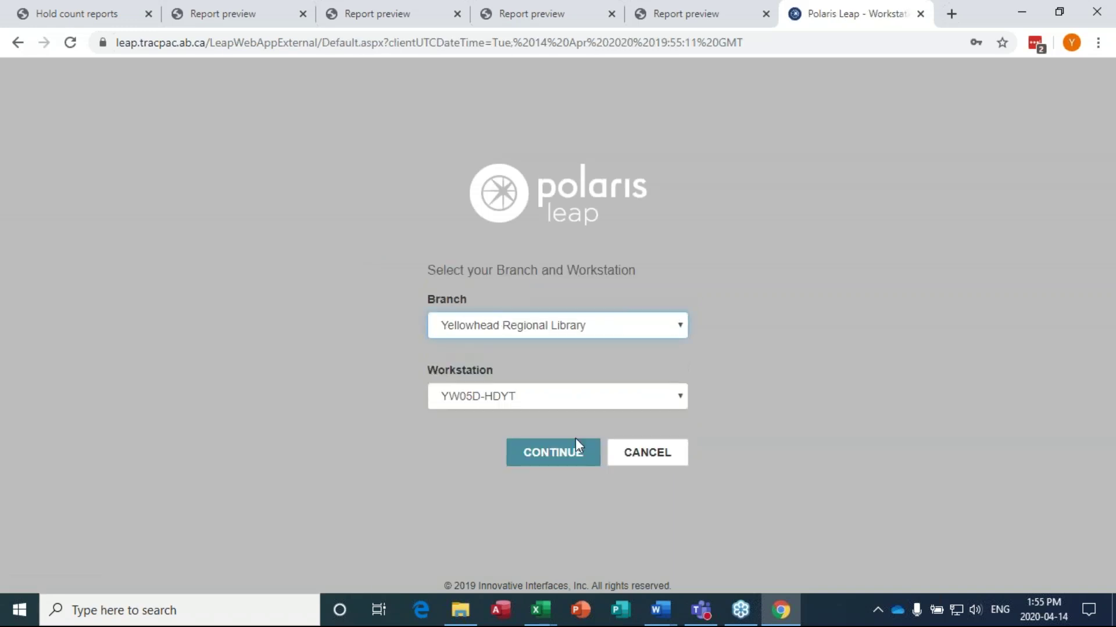
left_click(568, 455)
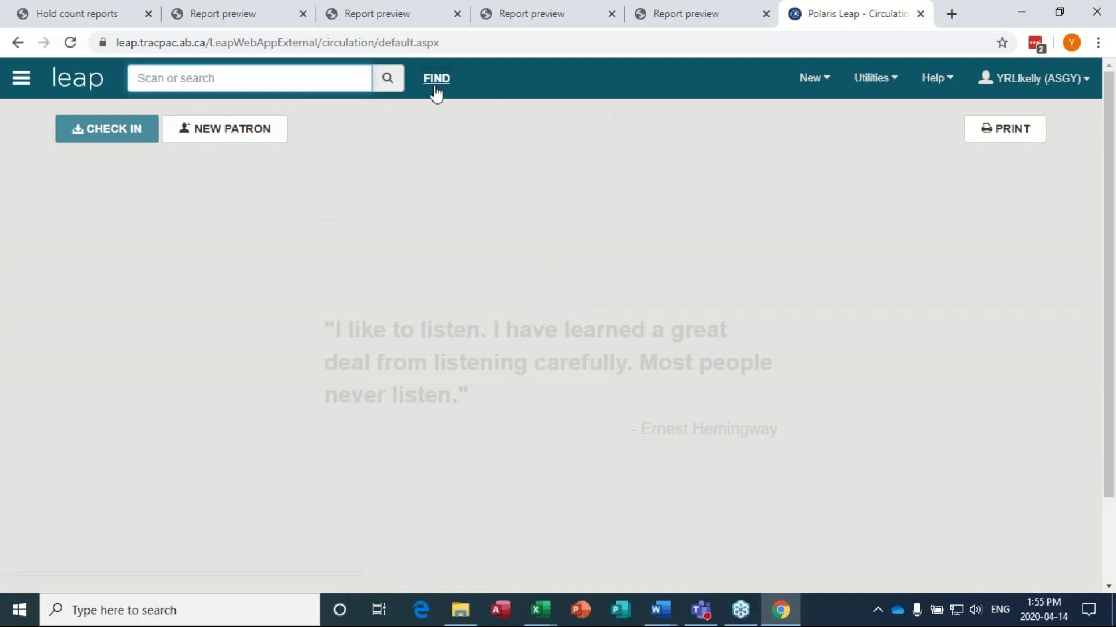
Step: Set the Leap Find Tool to look up bibliographic records by control number
left_click(437, 79)
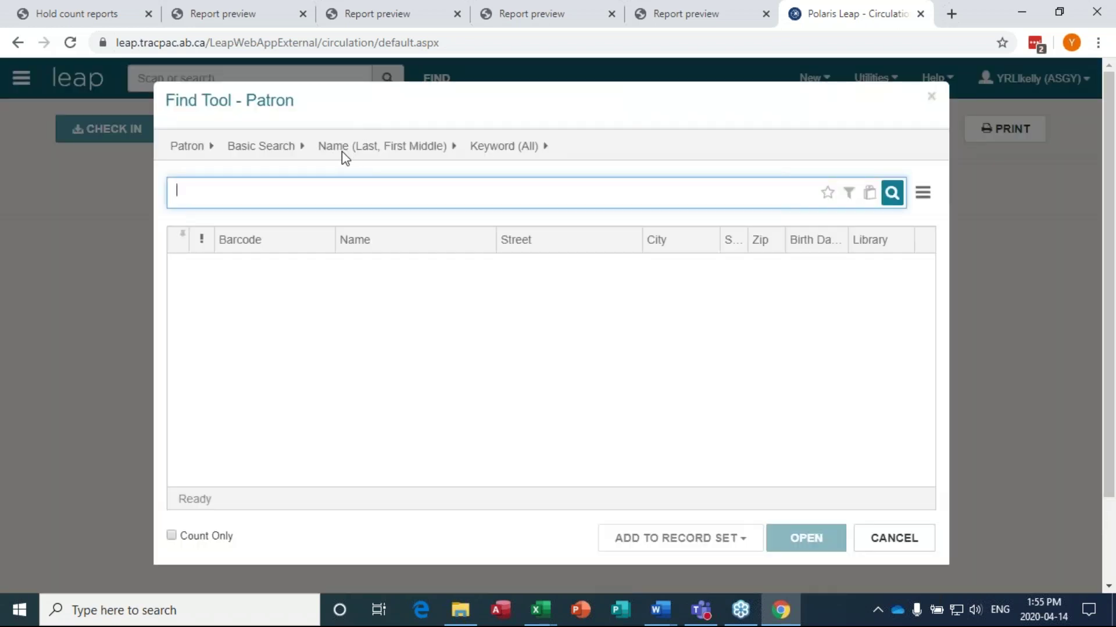
left_click(194, 148)
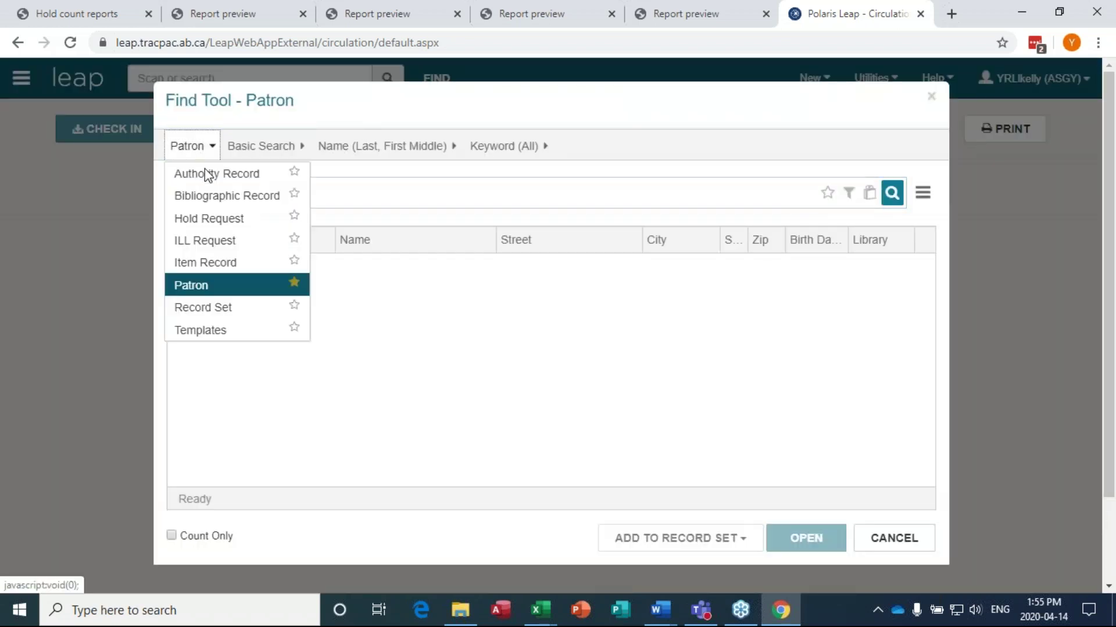
left_click(227, 199)
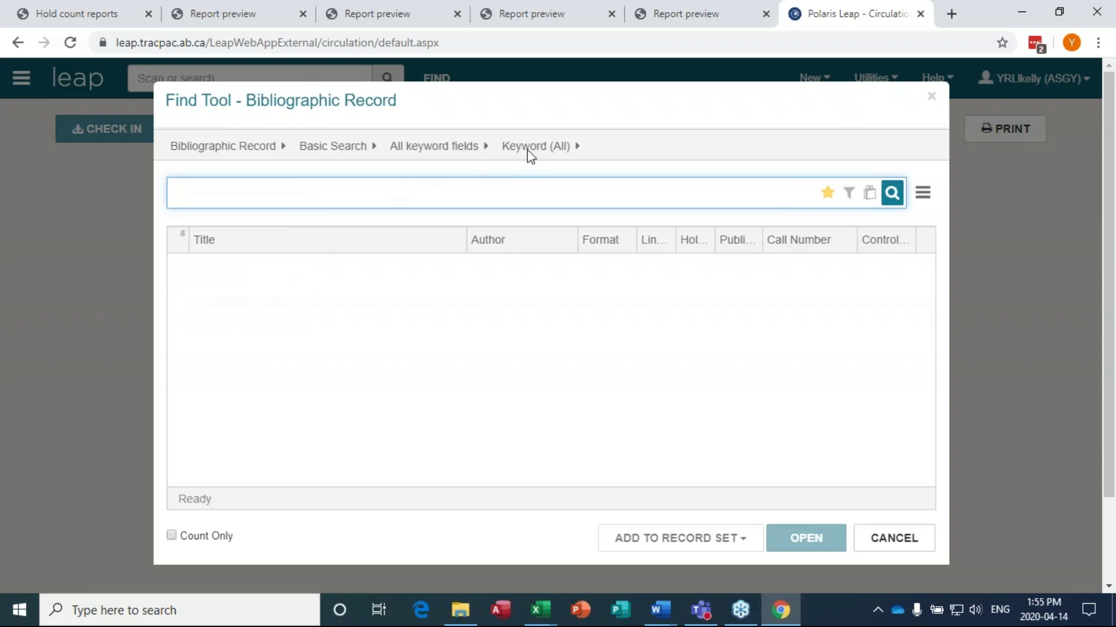
left_click(545, 148)
left_click(476, 145)
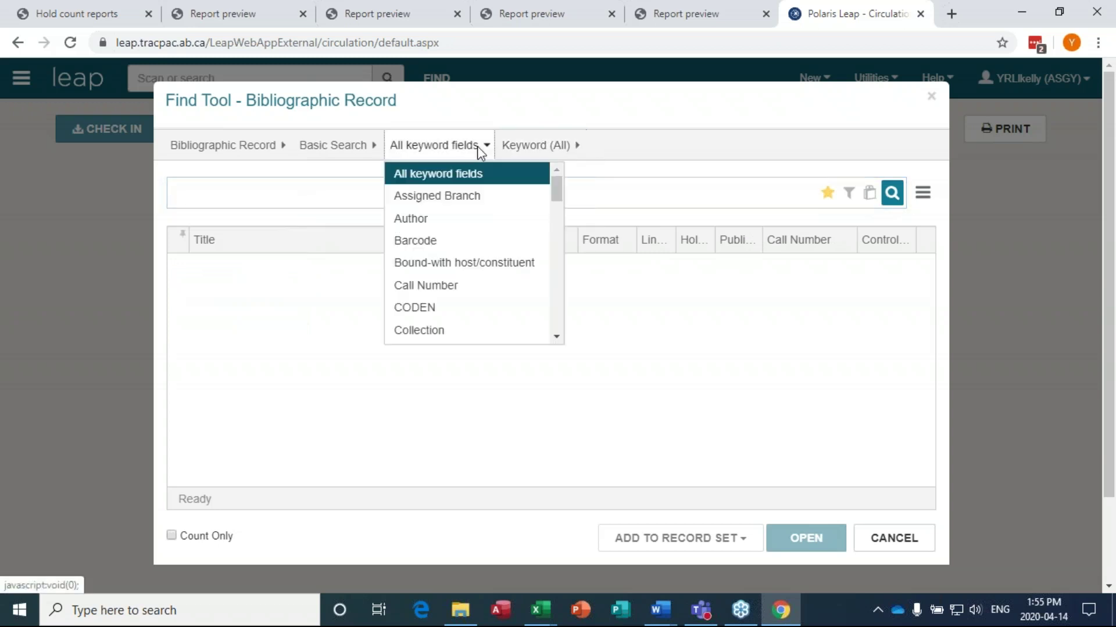
left_click_drag(556, 196, 556, 290)
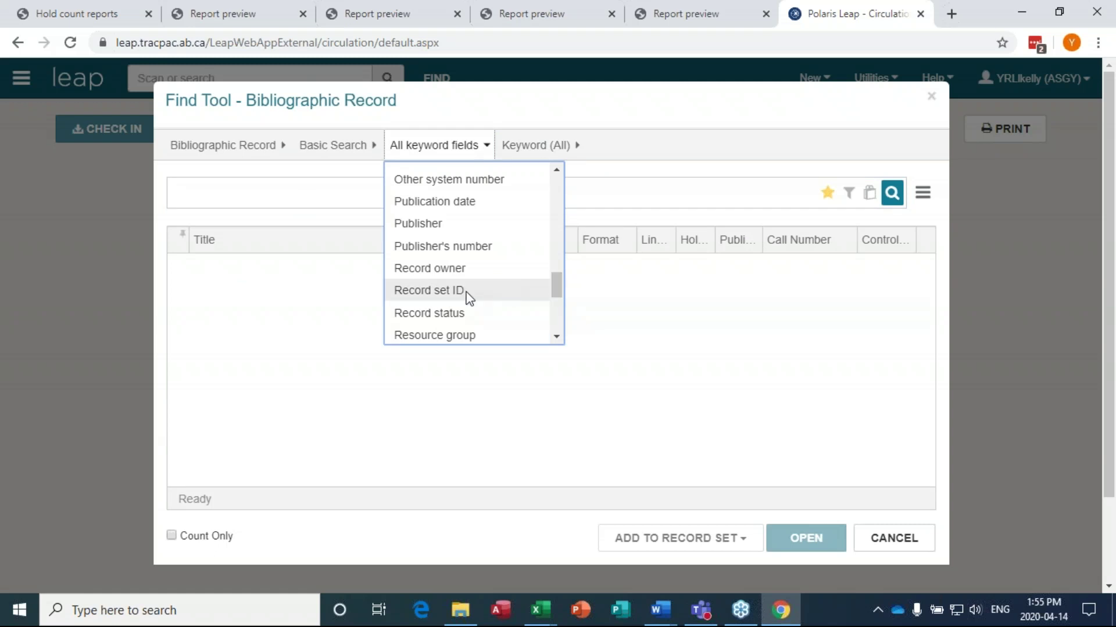
left_click_drag(555, 289, 533, 209)
left_click(499, 205)
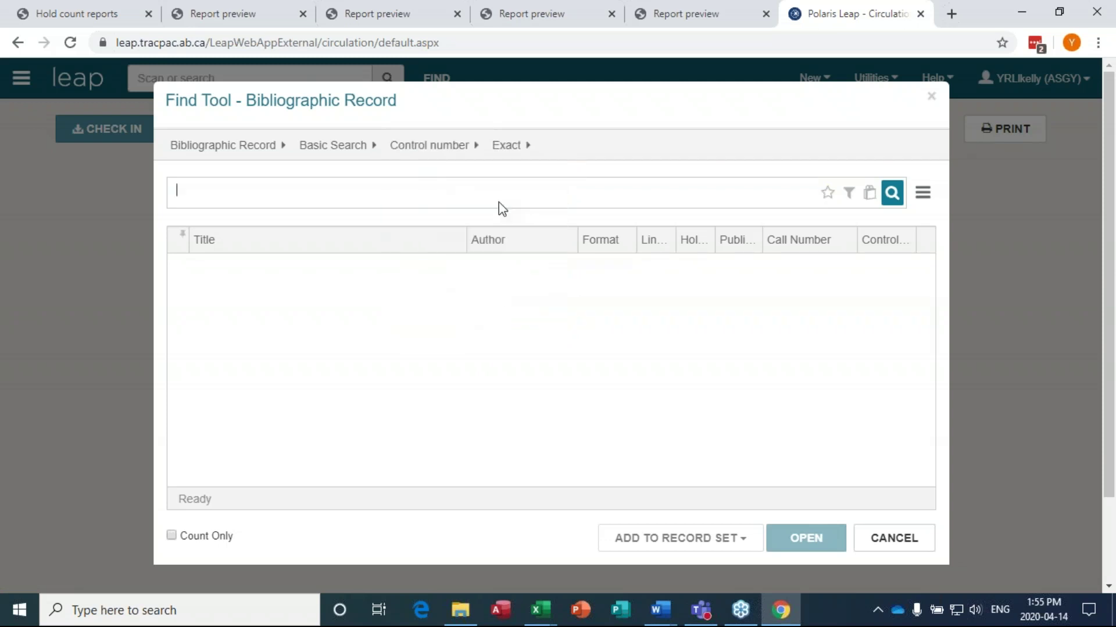
Step: Search for control number 1449727 and open the bibliographic record found
left_click(418, 191)
type("1449727")
left_click(892, 193)
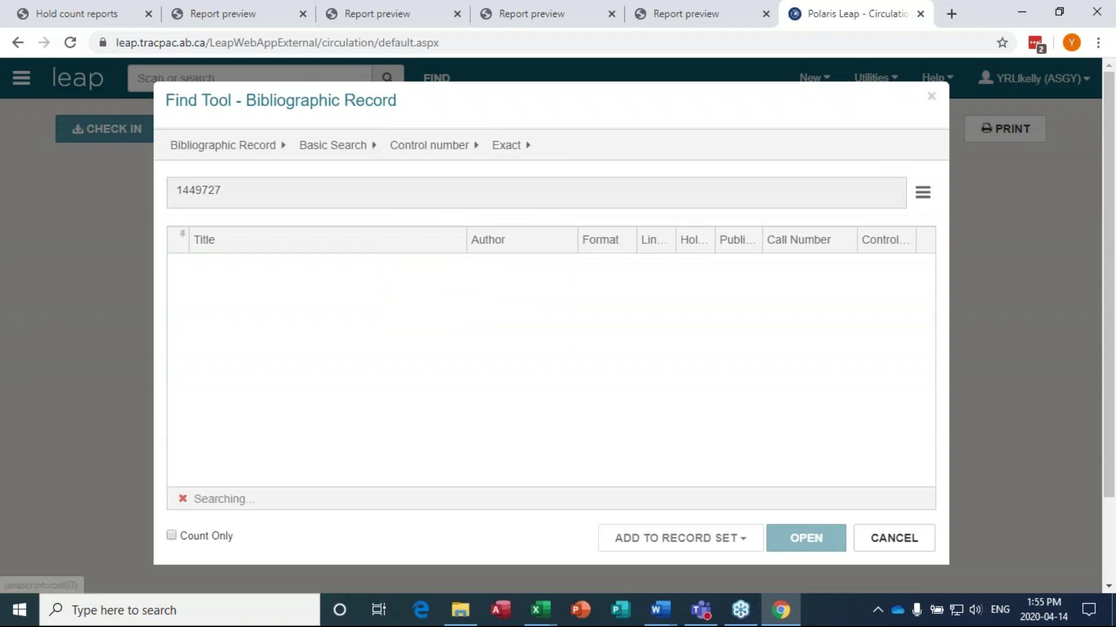
double_click(394, 269)
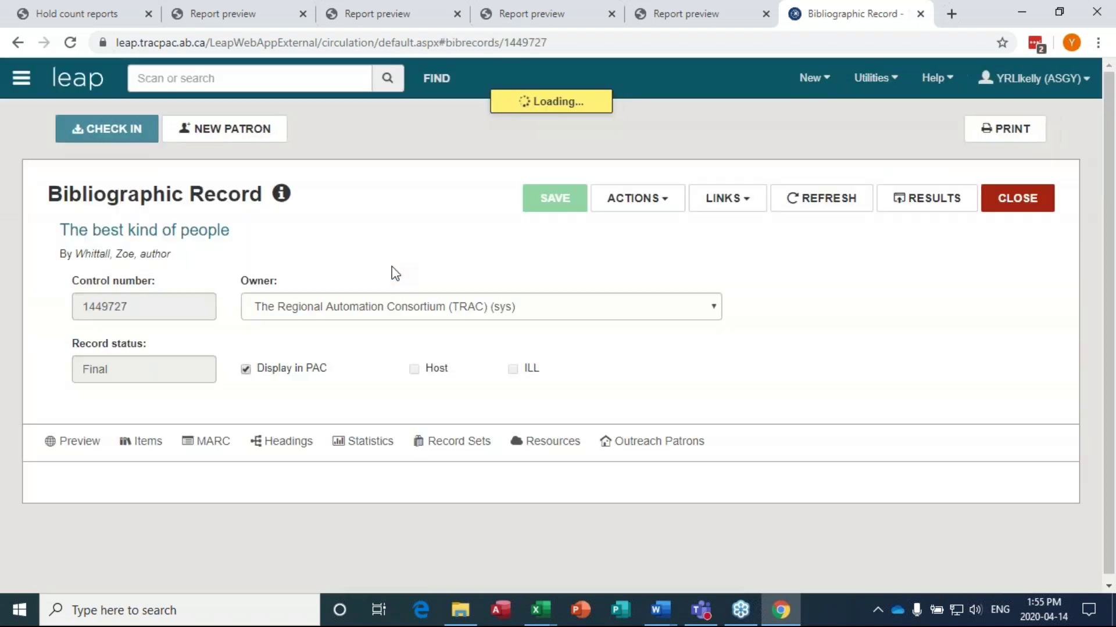
Step: Examine the record's brief preview for system availability and read its MARC data
scroll(390, 263, "down", 2)
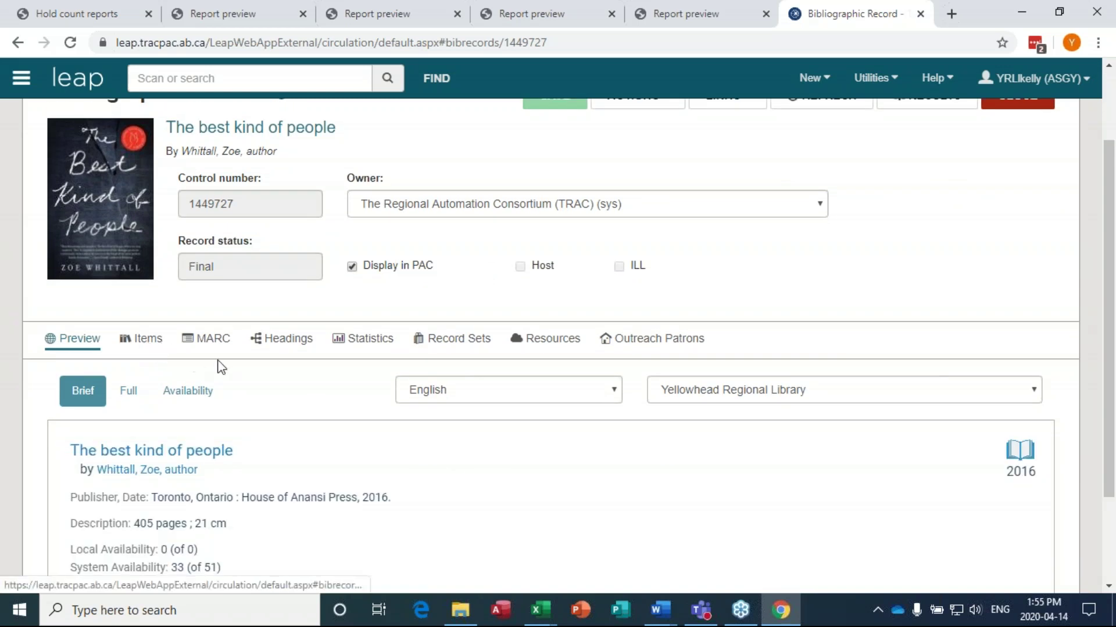
scroll(277, 356, "down", 2)
scroll(277, 357, "down", 1)
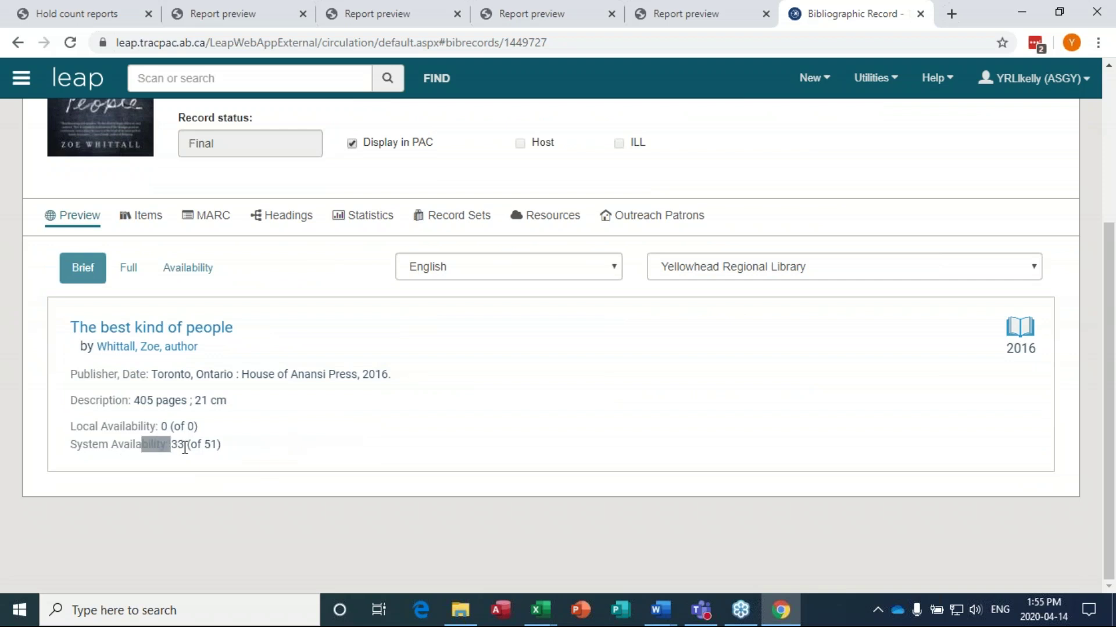
left_click_drag(223, 446, 70, 452)
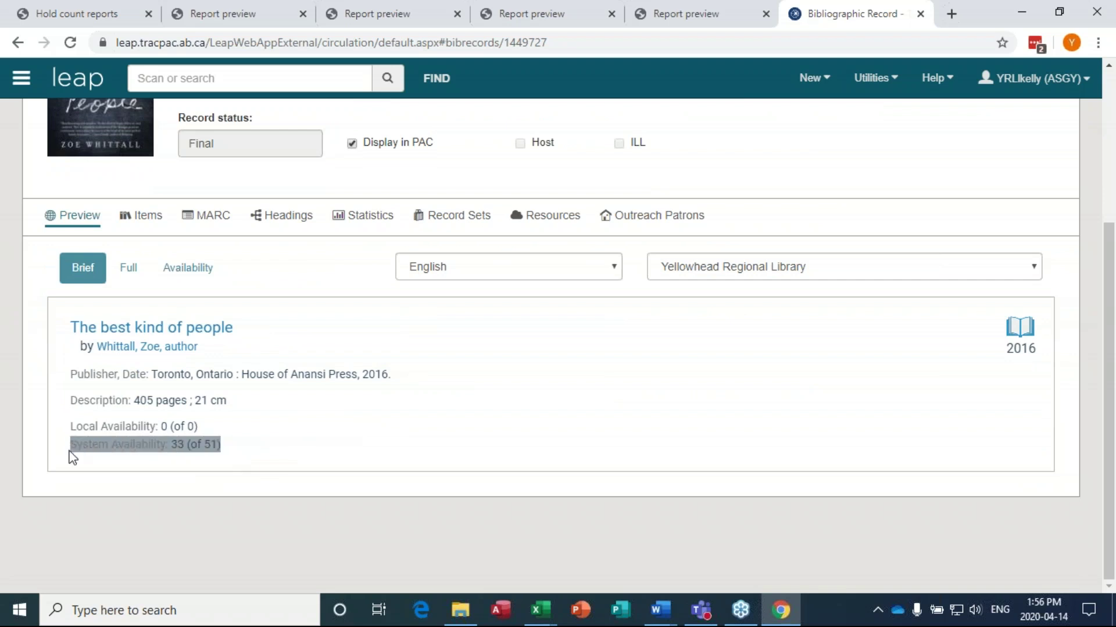
scroll(392, 426, "up", 2)
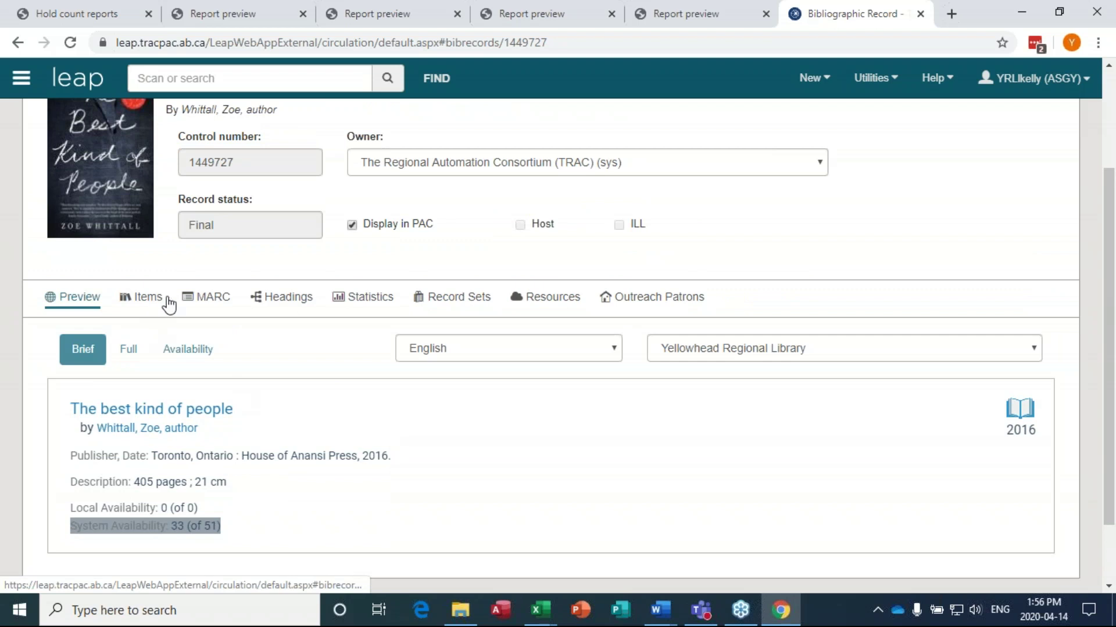
left_click(204, 300)
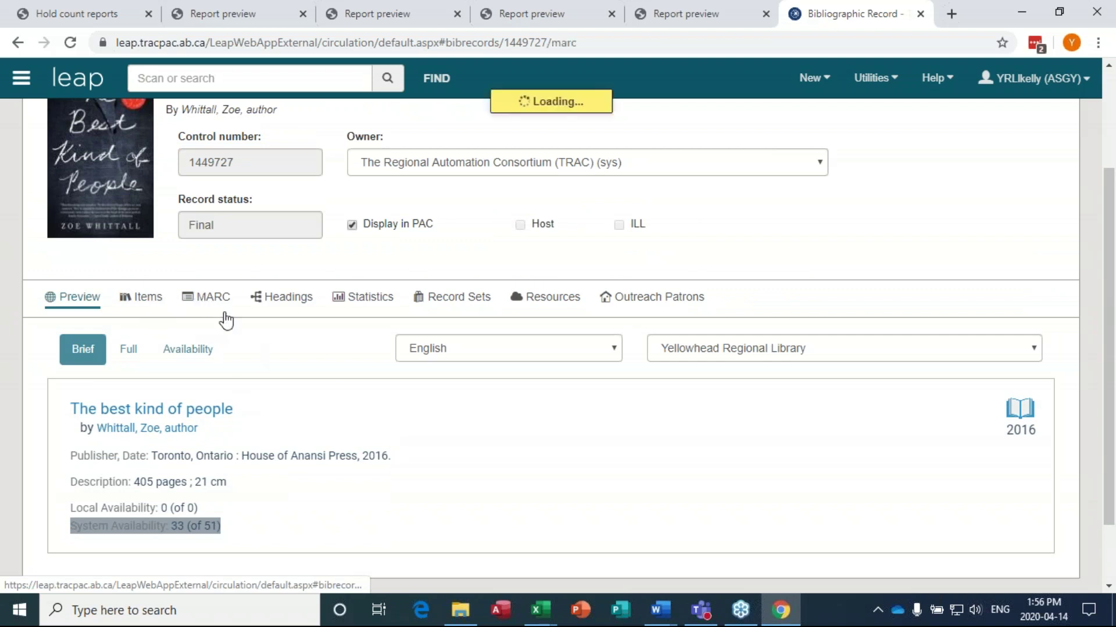
scroll(326, 340, "down", 1)
scroll(327, 343, "down", 2)
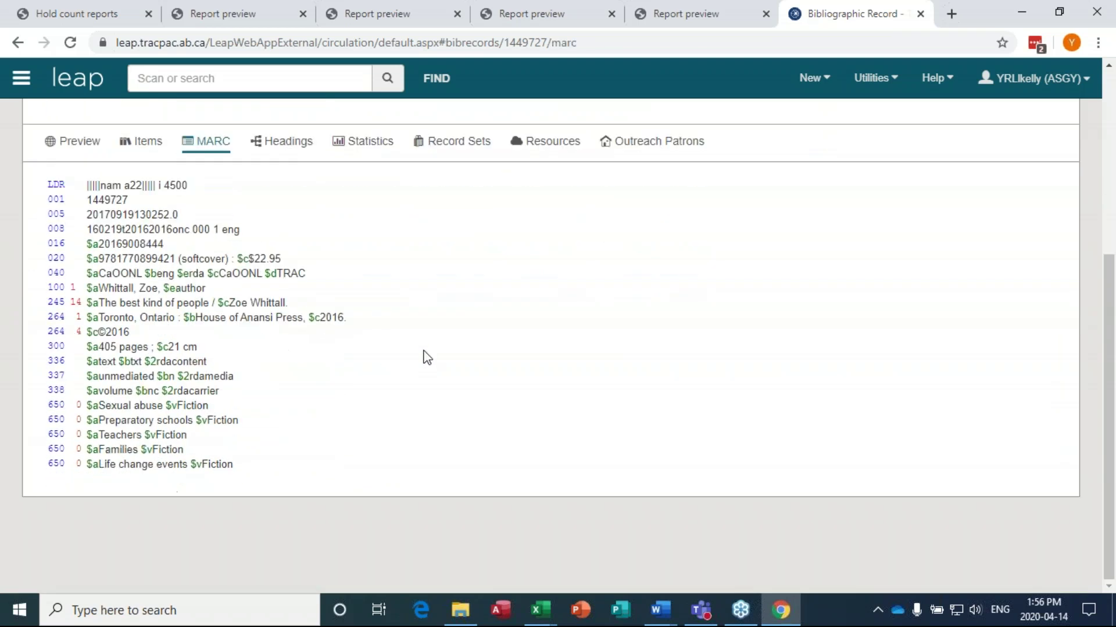
scroll(351, 421, "up", 1)
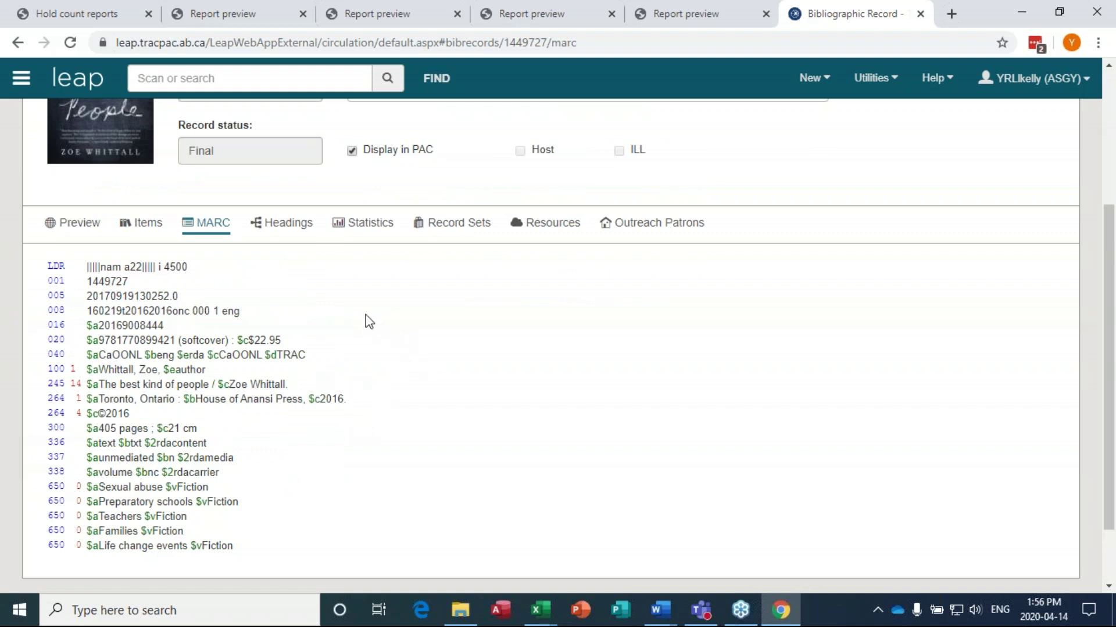
Step: Show the items linked to the record and examine their branches, collections and statuses
left_click(139, 231)
scroll(343, 360, "down", 2)
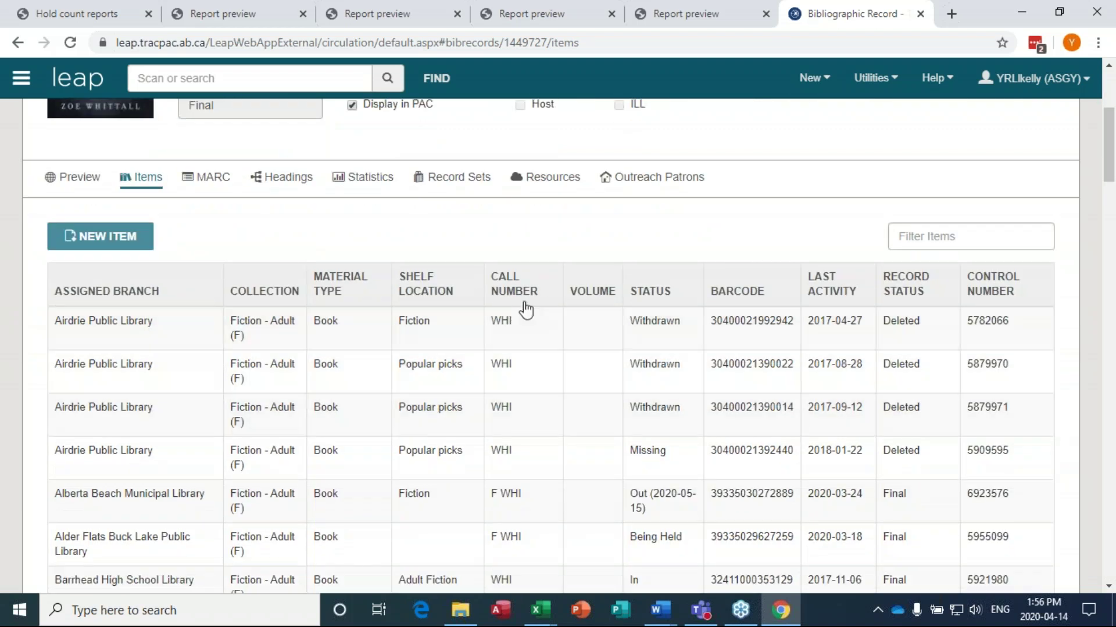
scroll(281, 410, "down", 5)
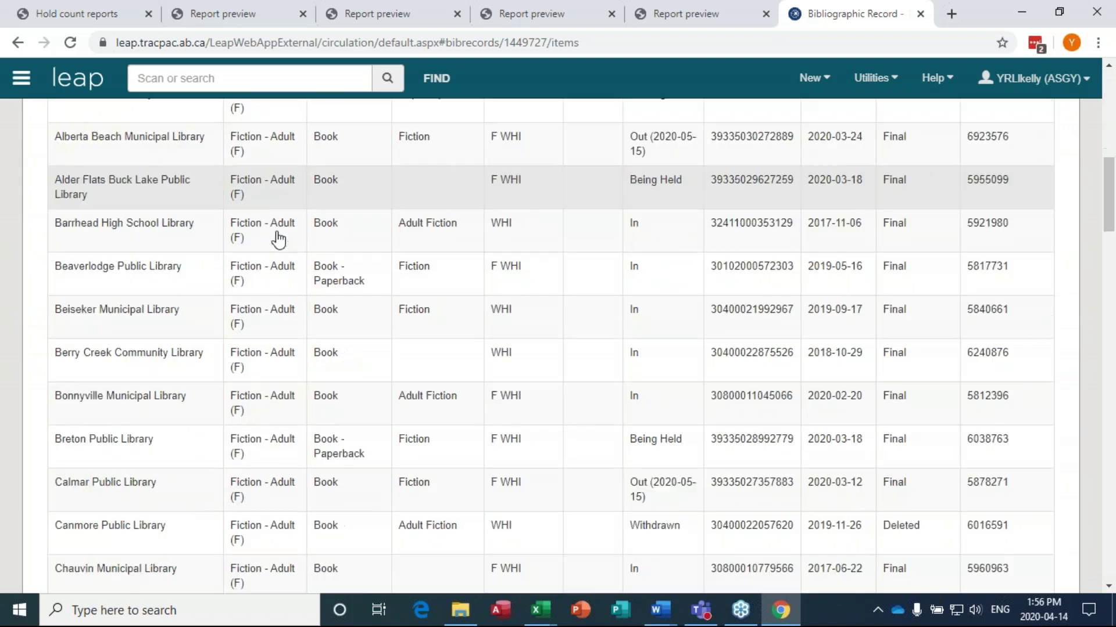
scroll(279, 325, "down", 2)
scroll(281, 428, "up", 10)
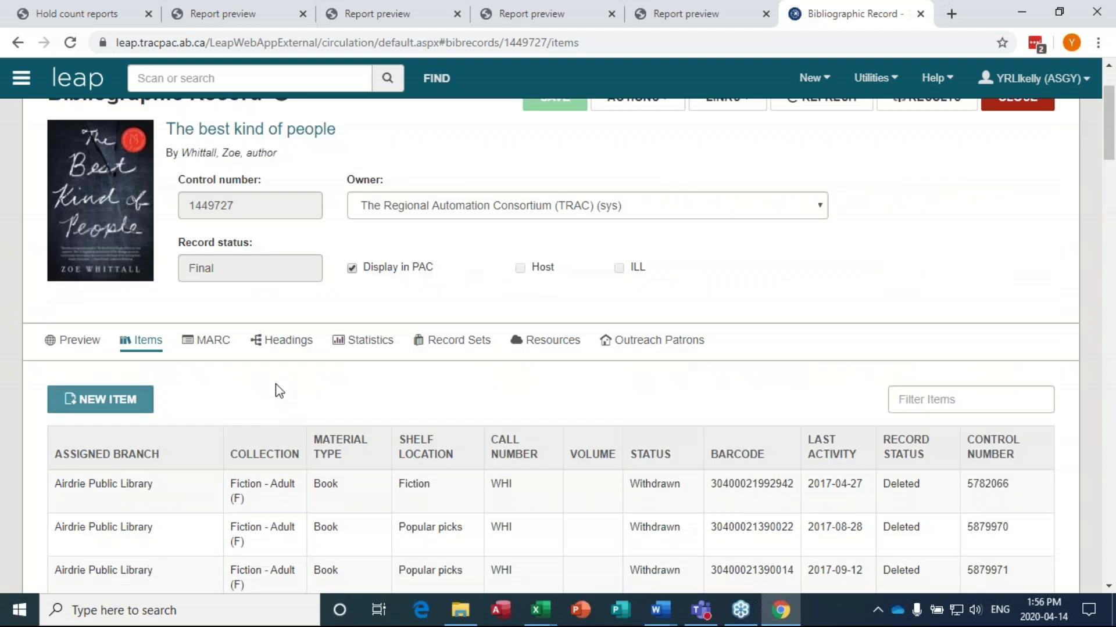
scroll(277, 390, "up", 2)
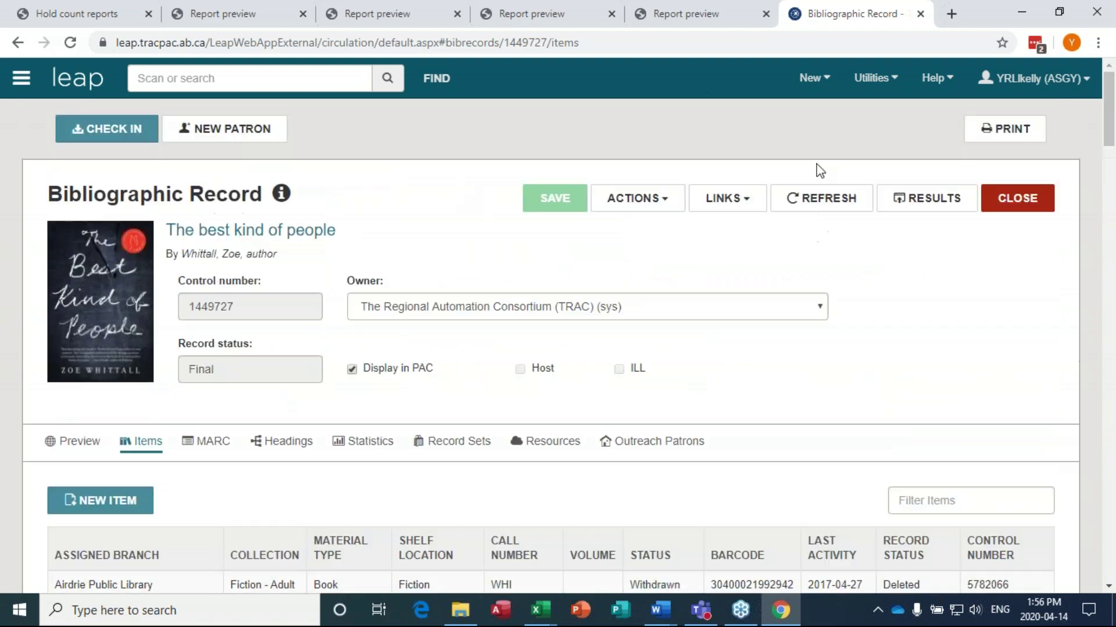
Step: Return to the HoldCounts_178701 workbook in Excel and look further down the Book titles
left_click(1021, 13)
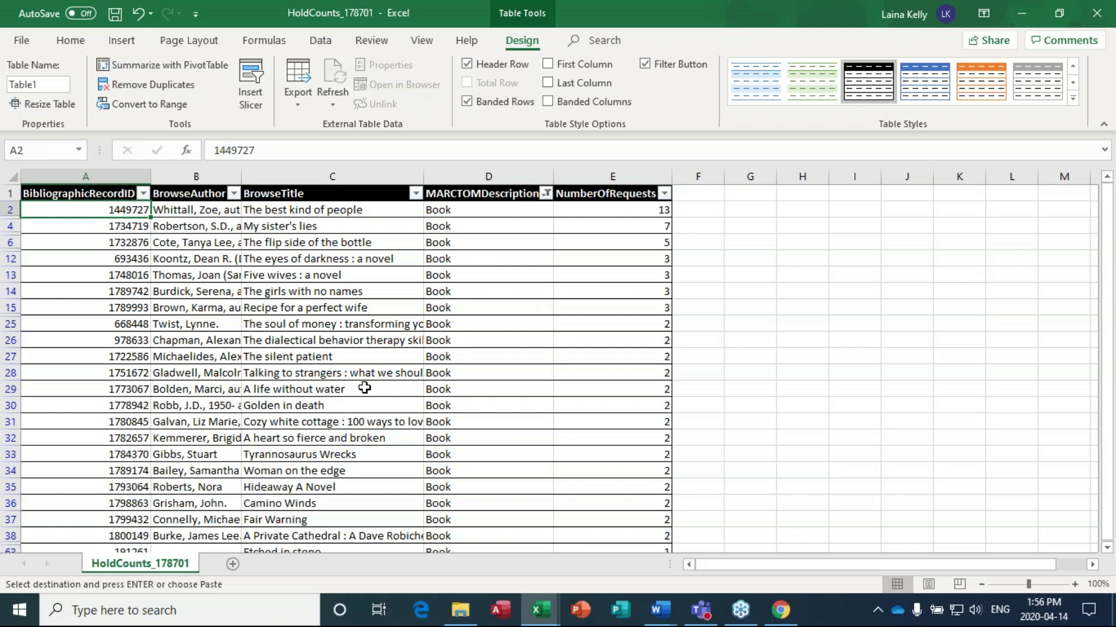
scroll(365, 388, "down", 5)
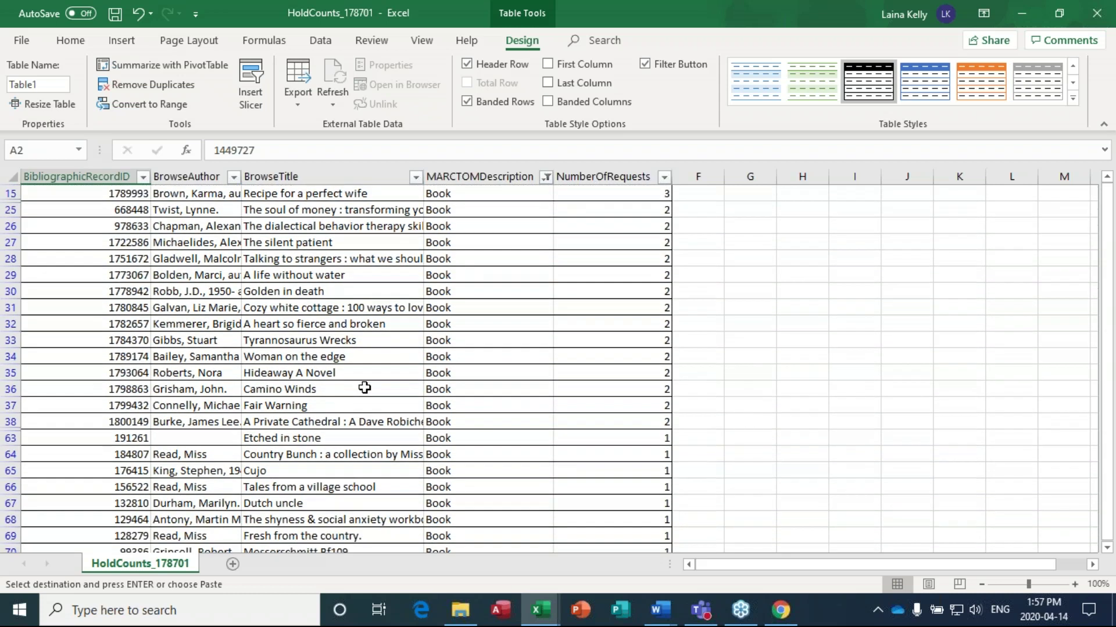
Step: Close the HoldCounts_178701 workbook without saving and switch to the SimplyReports hold count reports page in Chrome
left_click(1098, 20)
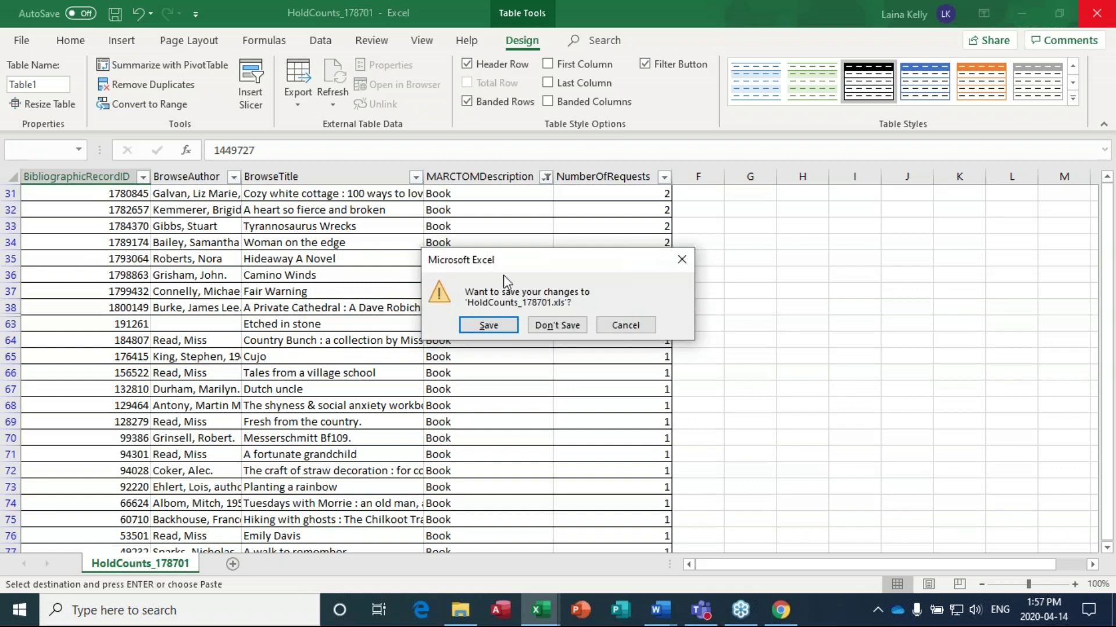
left_click(567, 327)
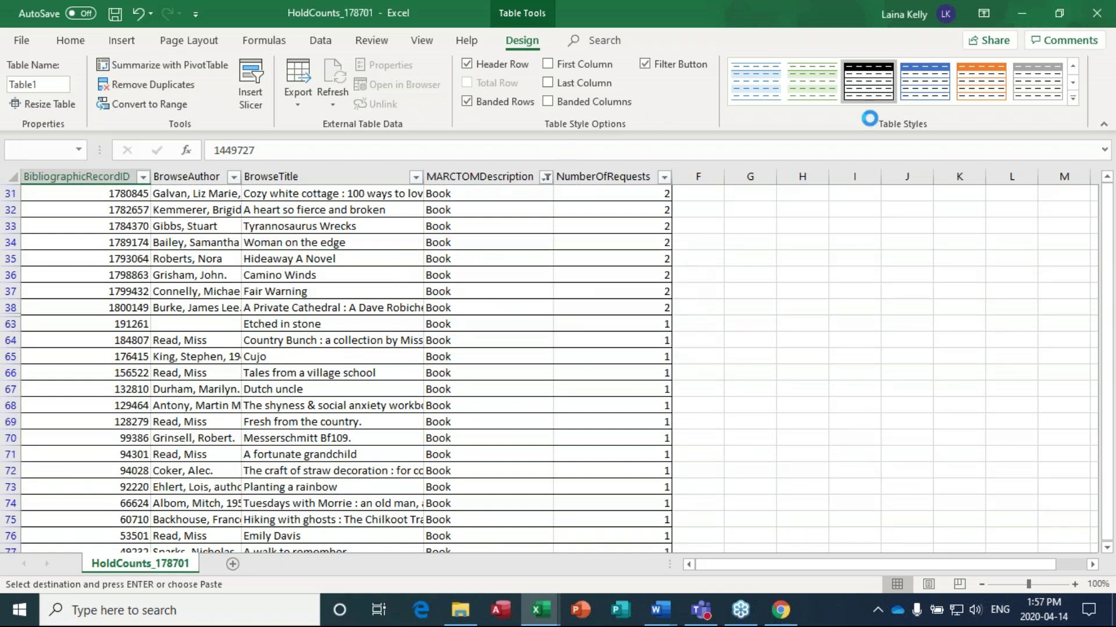
left_click(780, 610)
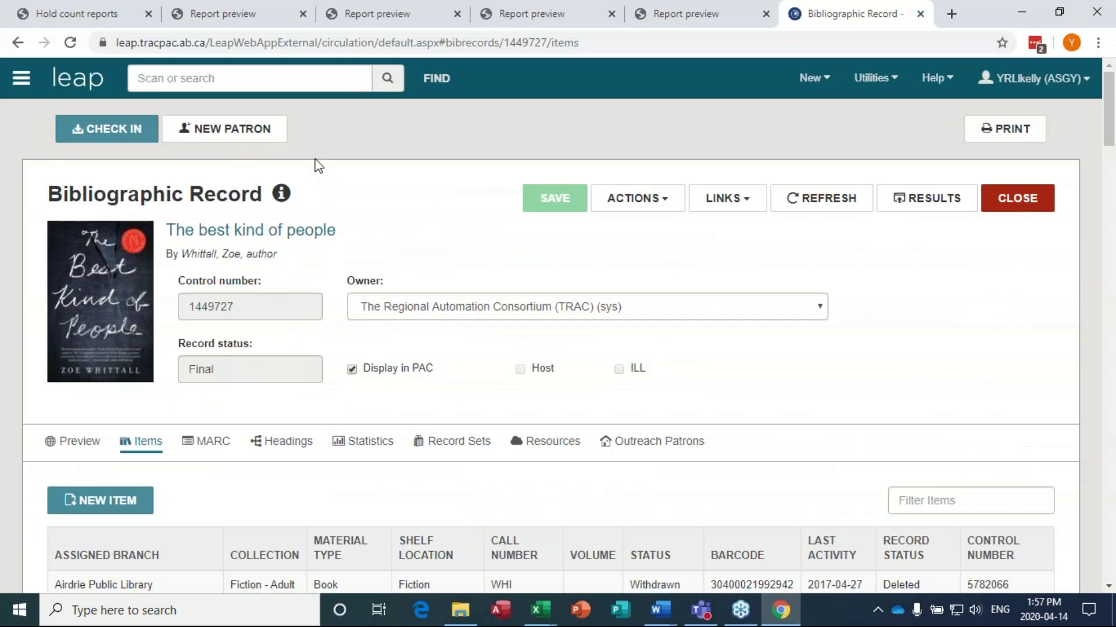
left_click(87, 14)
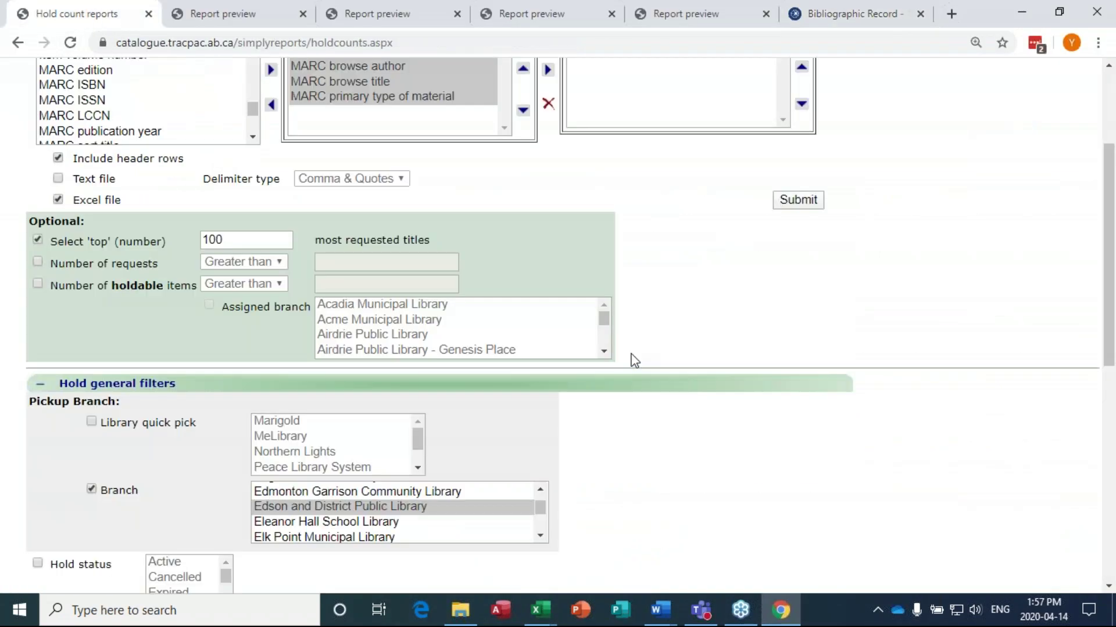
Step: Run the Edson hold count report limited to the top 100 titles and check the preview's result count
scroll(633, 360, "up", 3)
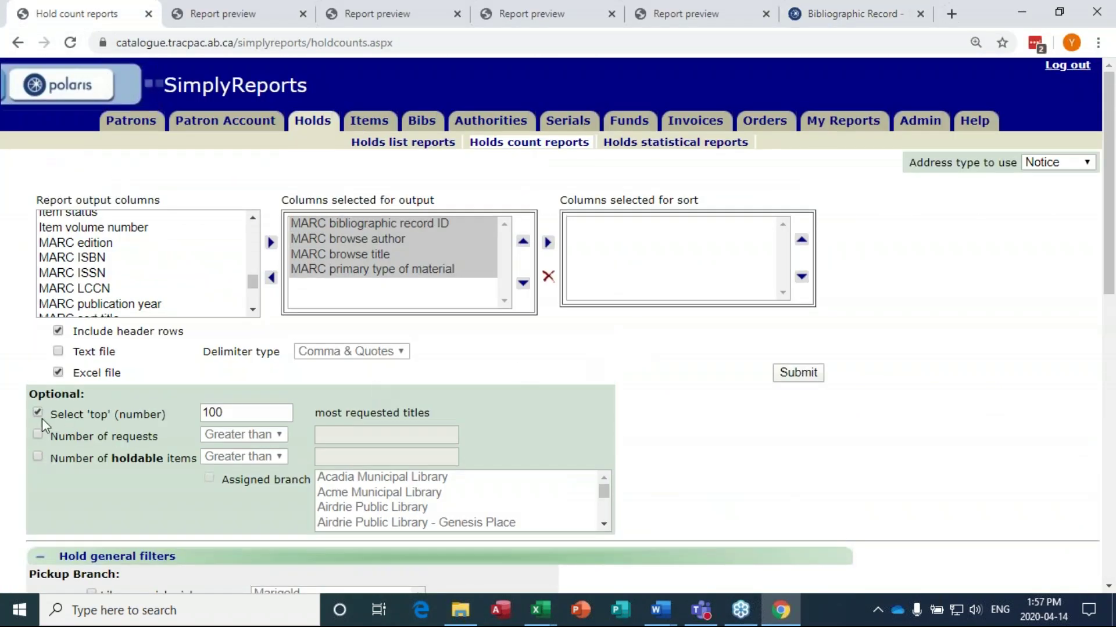
left_click(37, 413)
left_click(37, 412)
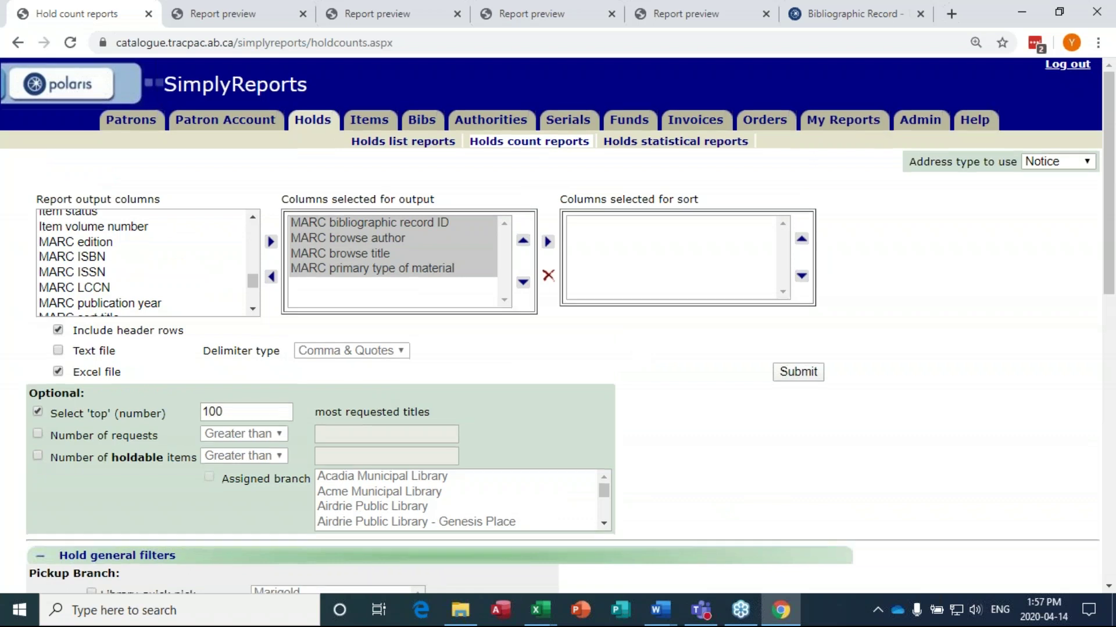
scroll(245, 416, "down", 10)
left_click(63, 524)
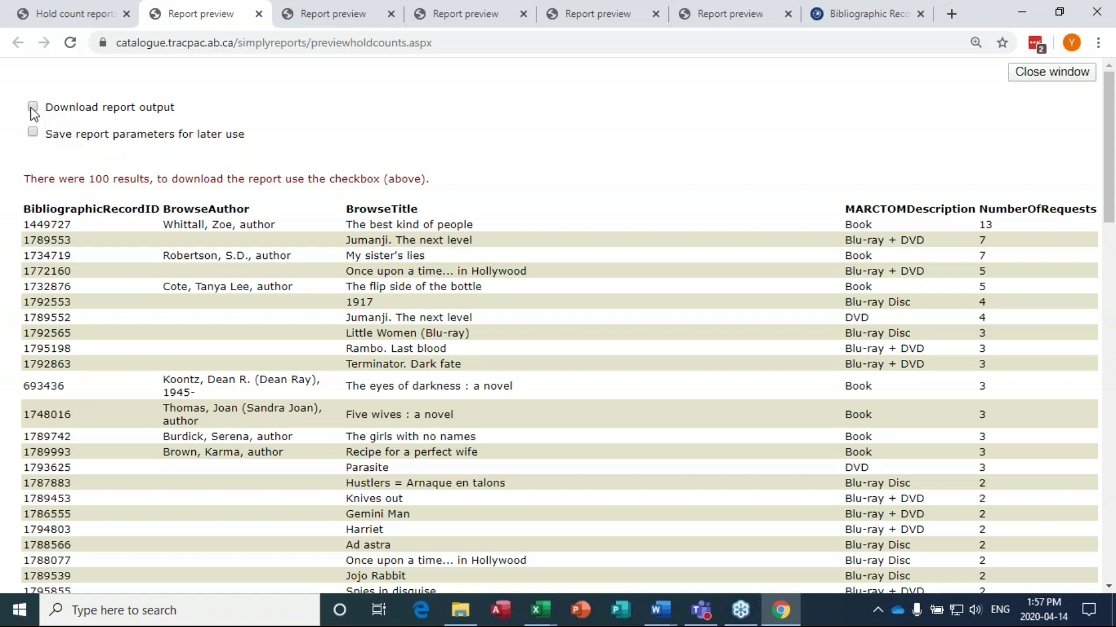
left_click_drag(89, 179, 132, 181)
left_click(132, 182)
Step: Remove the 'top' number limit from the hold count report options
left_click(78, 19)
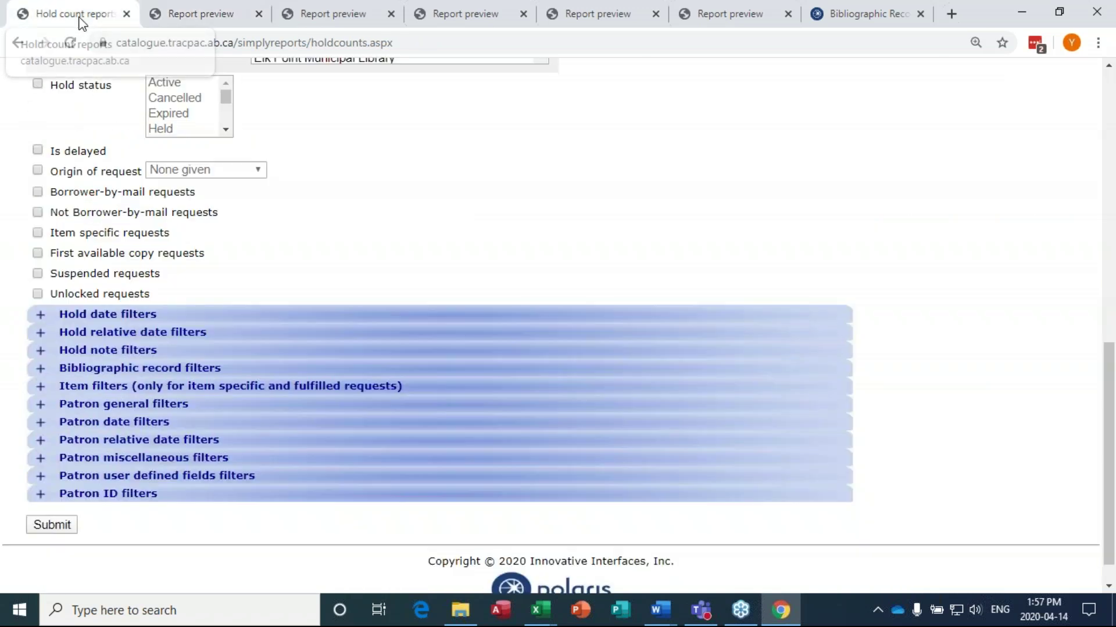
scroll(396, 295, "up", 5)
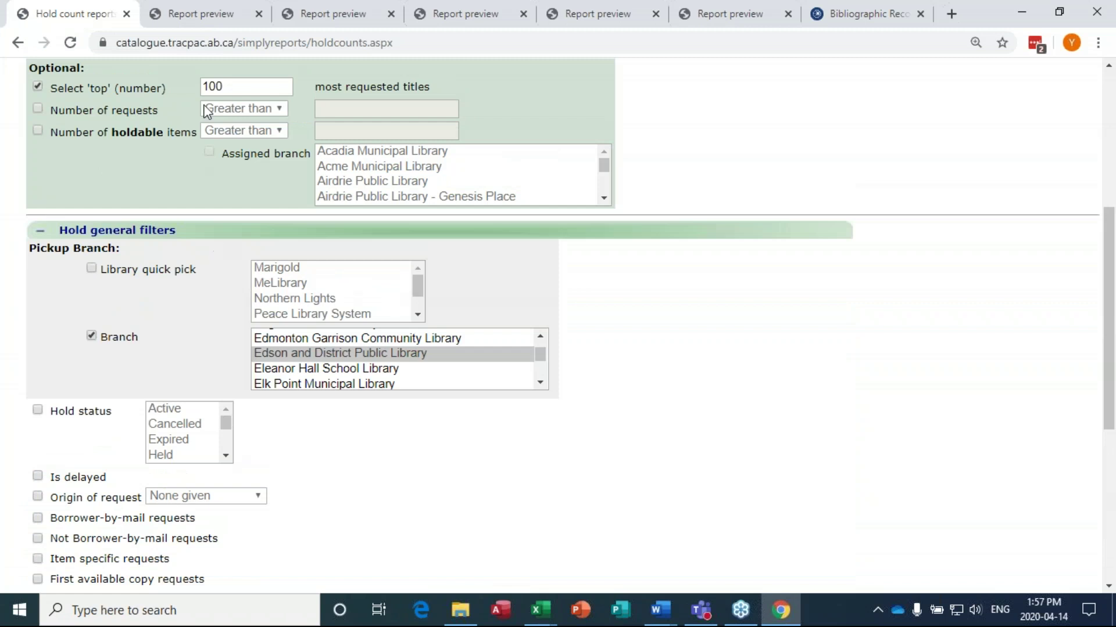
left_click(38, 87)
Step: Close the five open report previews, keeping the hold count form and the bibliographic record open
left_click(194, 14)
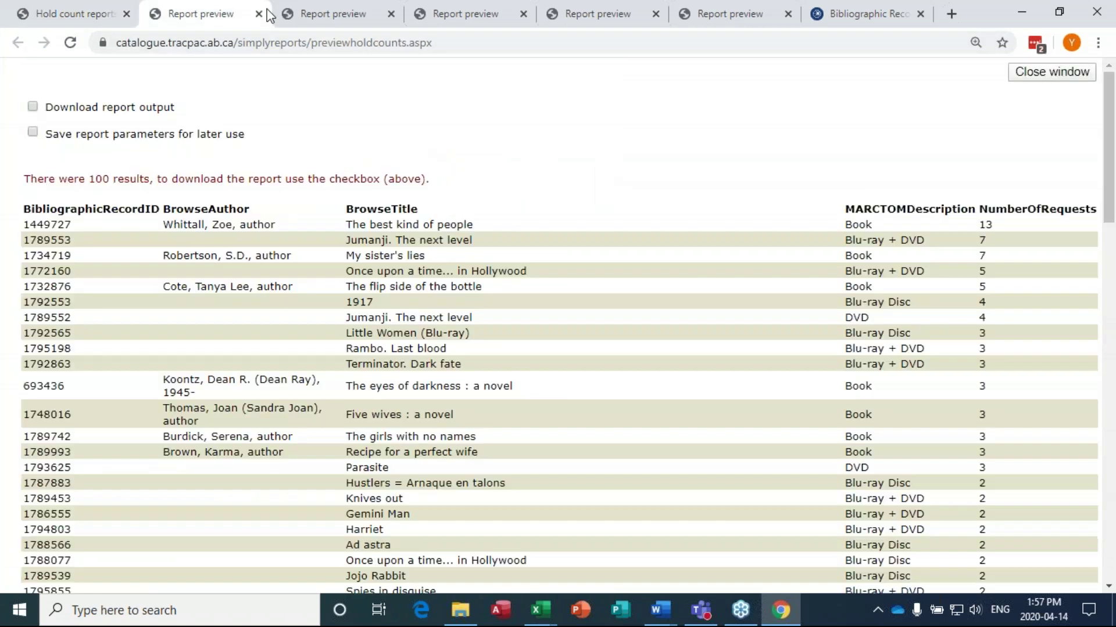
left_click(259, 14)
left_click(259, 14)
left_click(259, 14)
left_click(259, 14)
left_click(259, 14)
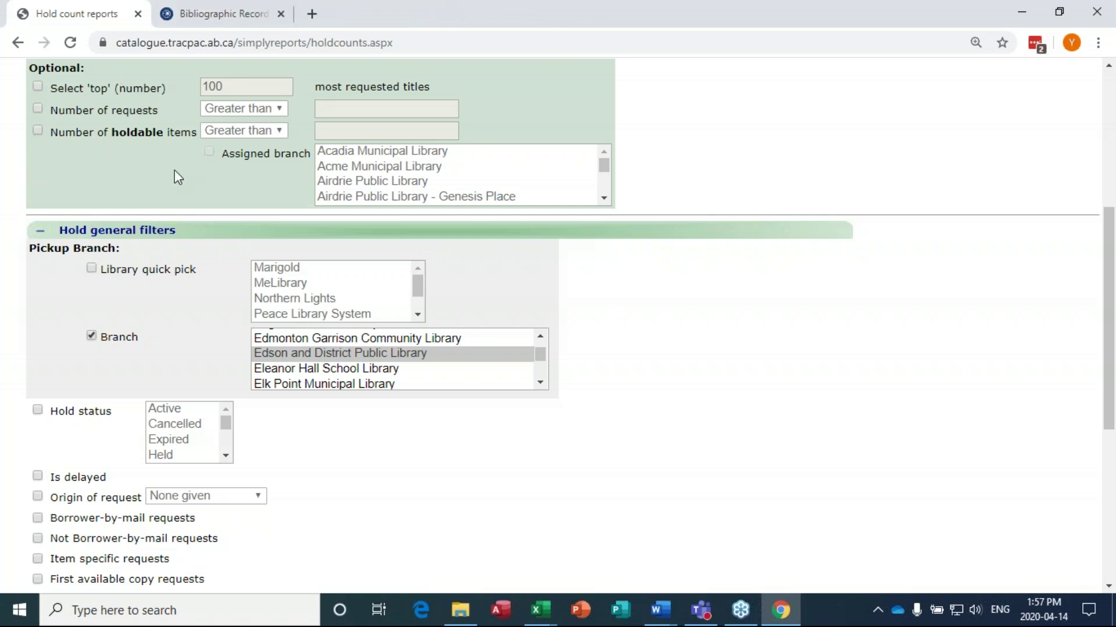
Step: Run the hold count report without the top limit and check how many results the preview reports
scroll(186, 337, "down", 6)
scroll(300, 325, "up", 7)
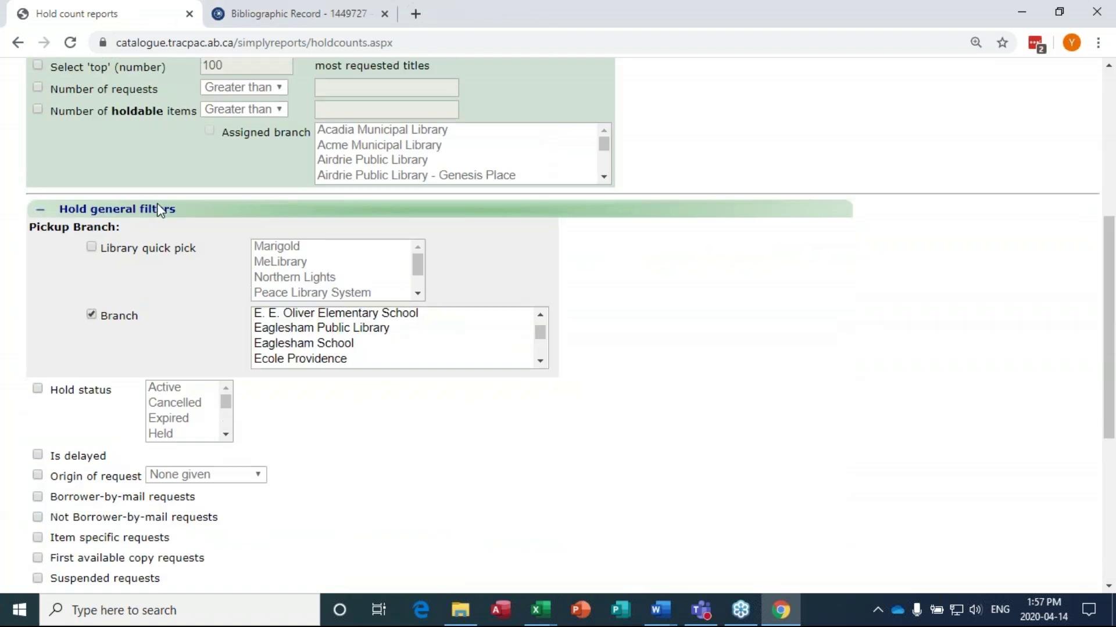
scroll(42, 535, "down", 8)
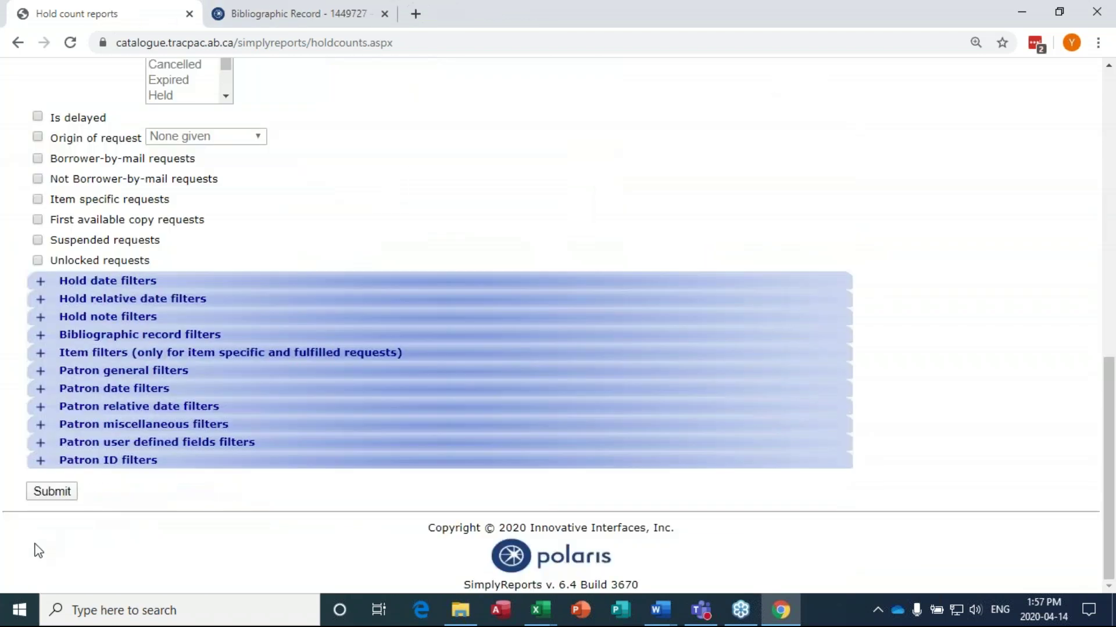
left_click(64, 491)
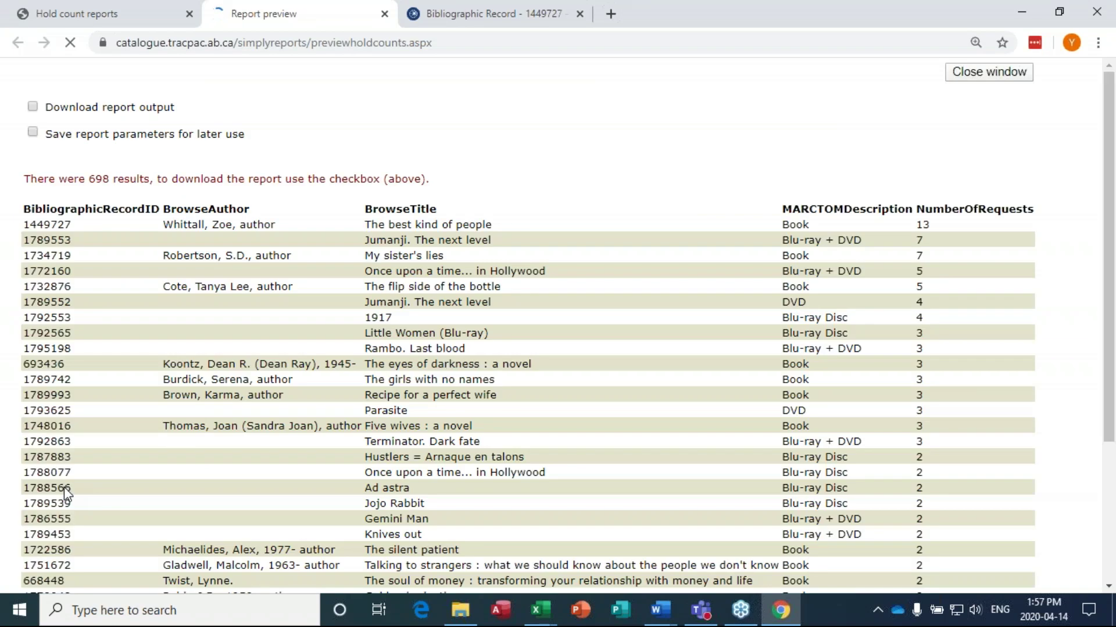
left_click_drag(88, 178, 111, 176)
left_click(289, 175)
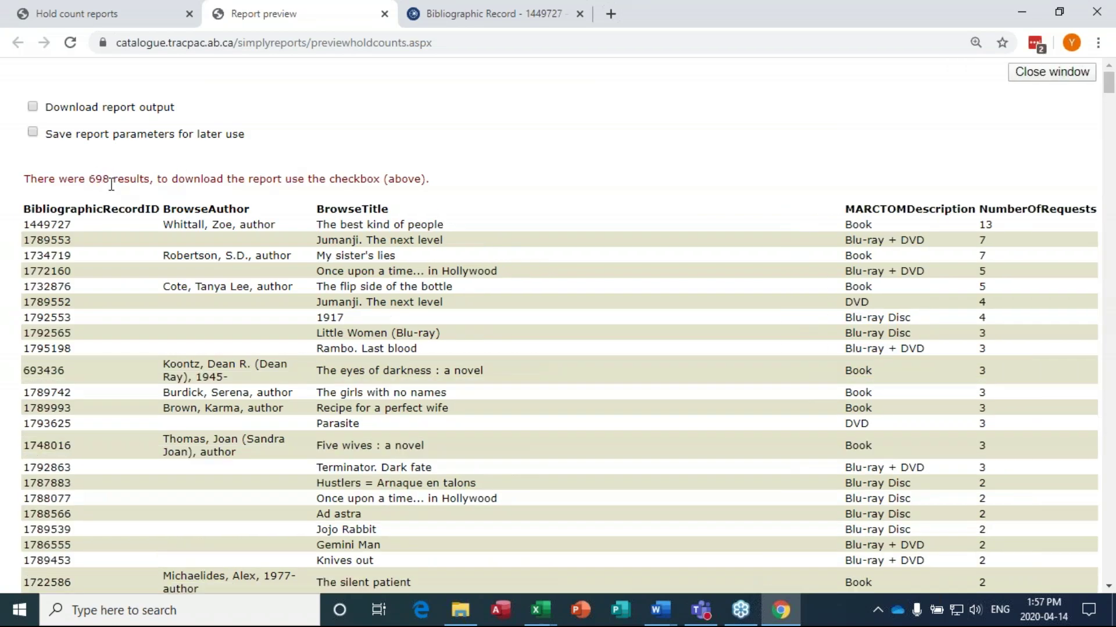
left_click_drag(111, 179, 93, 182)
left_click(109, 184)
Step: Review the hold count form's optional limits alongside the preview of the unlimited report
left_click(142, 5)
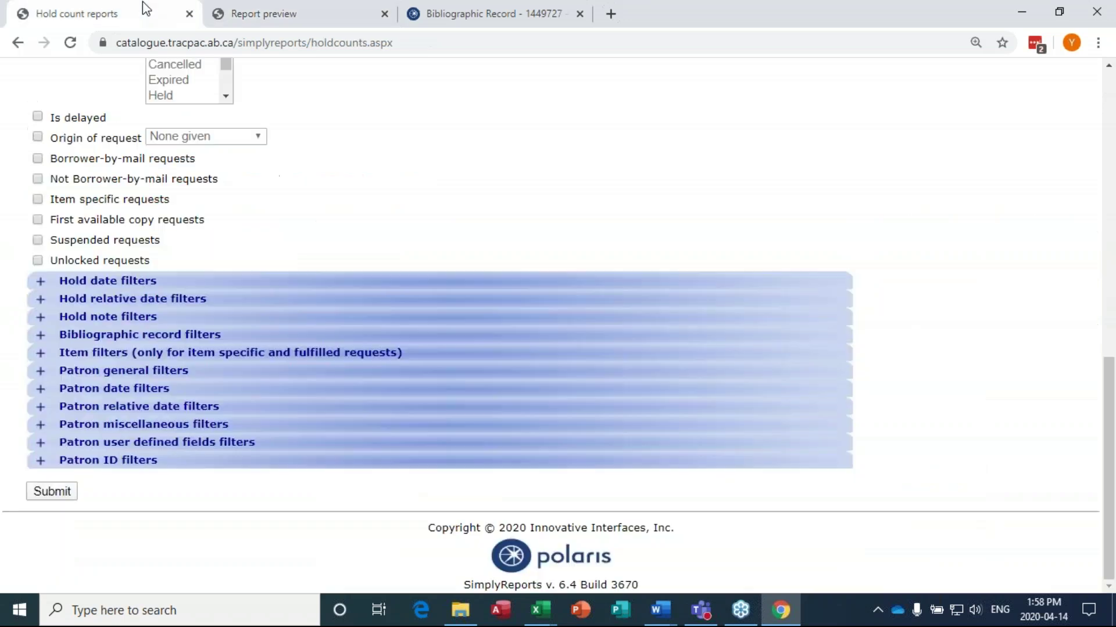
scroll(221, 186, "up", 8)
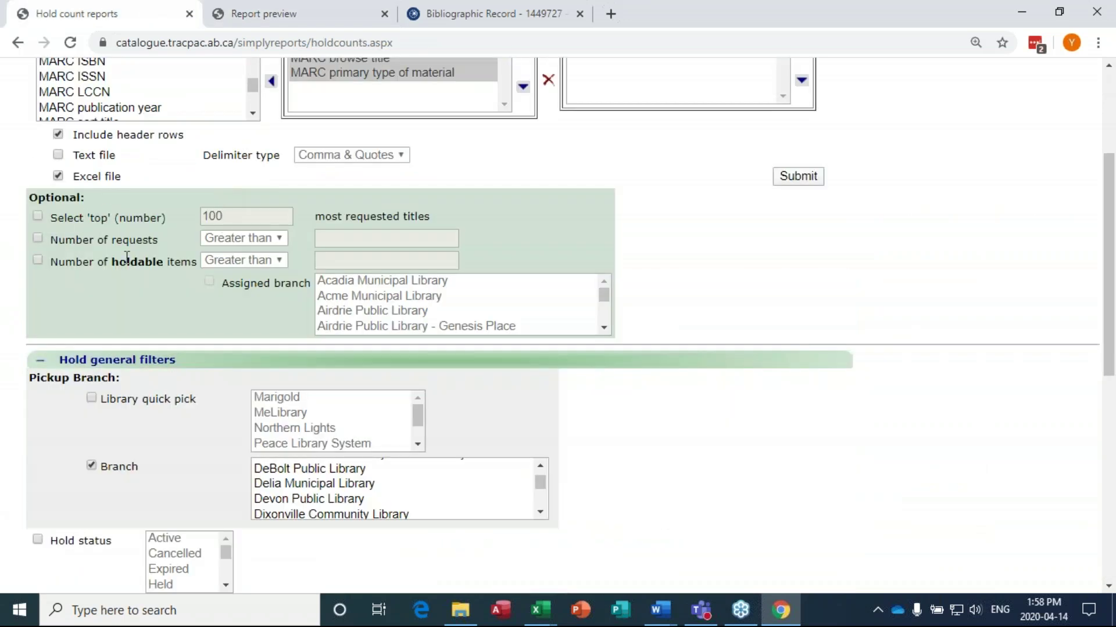
left_click(261, 13)
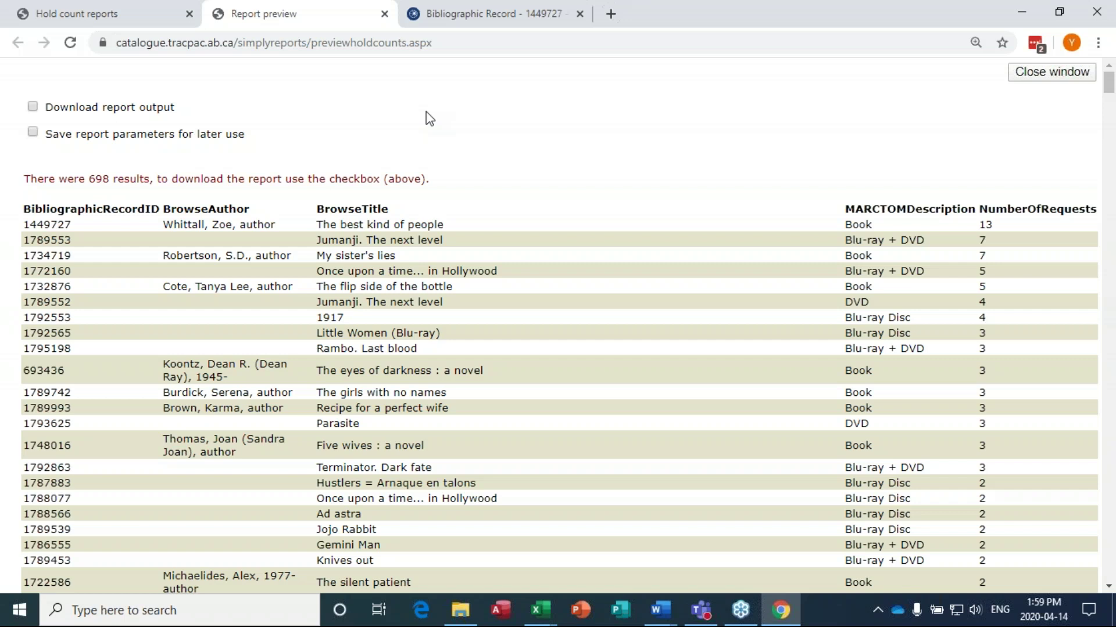
left_click(134, 13)
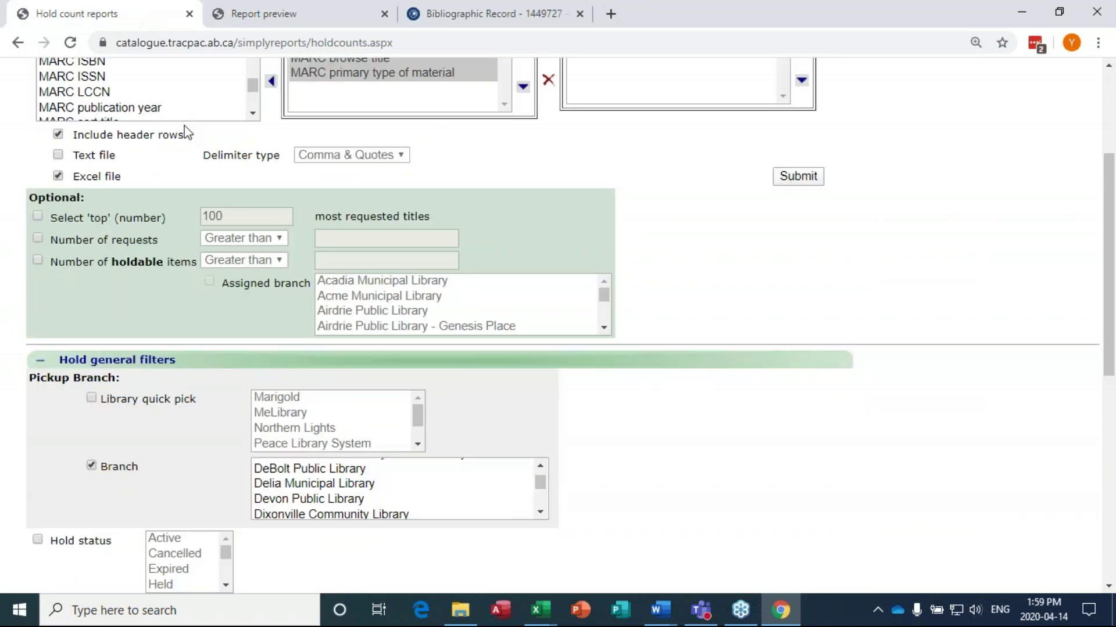
Step: Open the item count reports page in SimplyReports
scroll(185, 132, "up", 4)
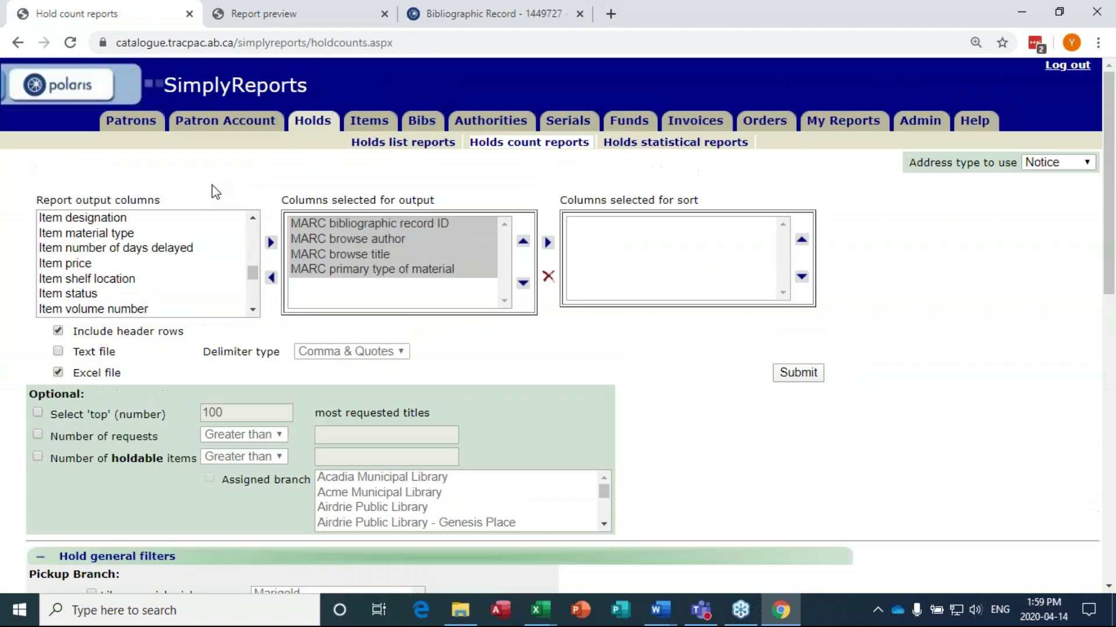
left_click(382, 126)
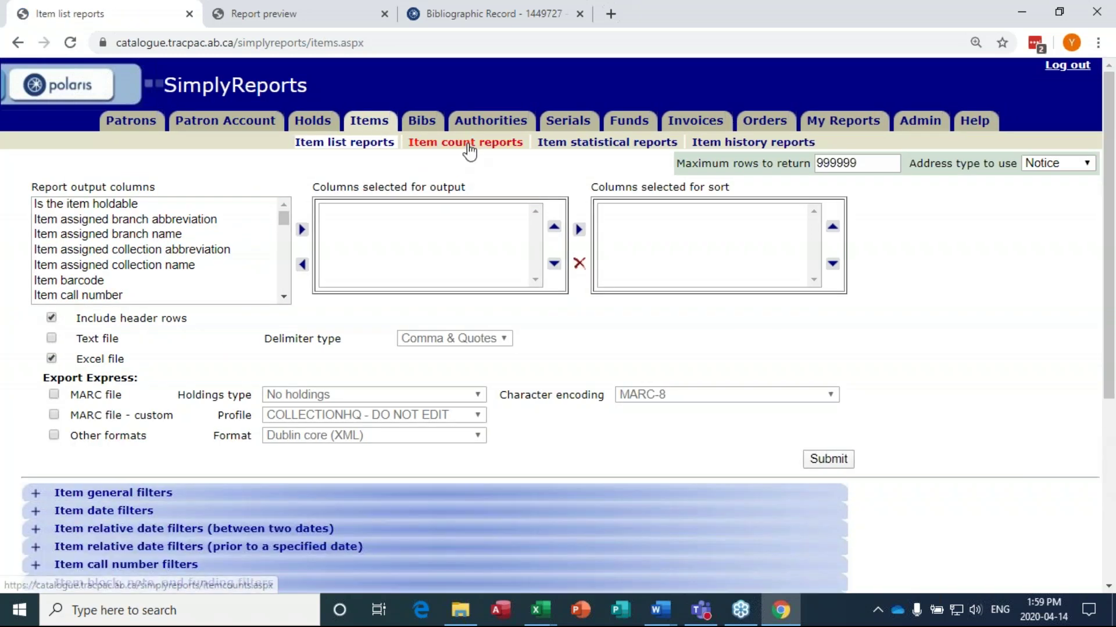
left_click(468, 149)
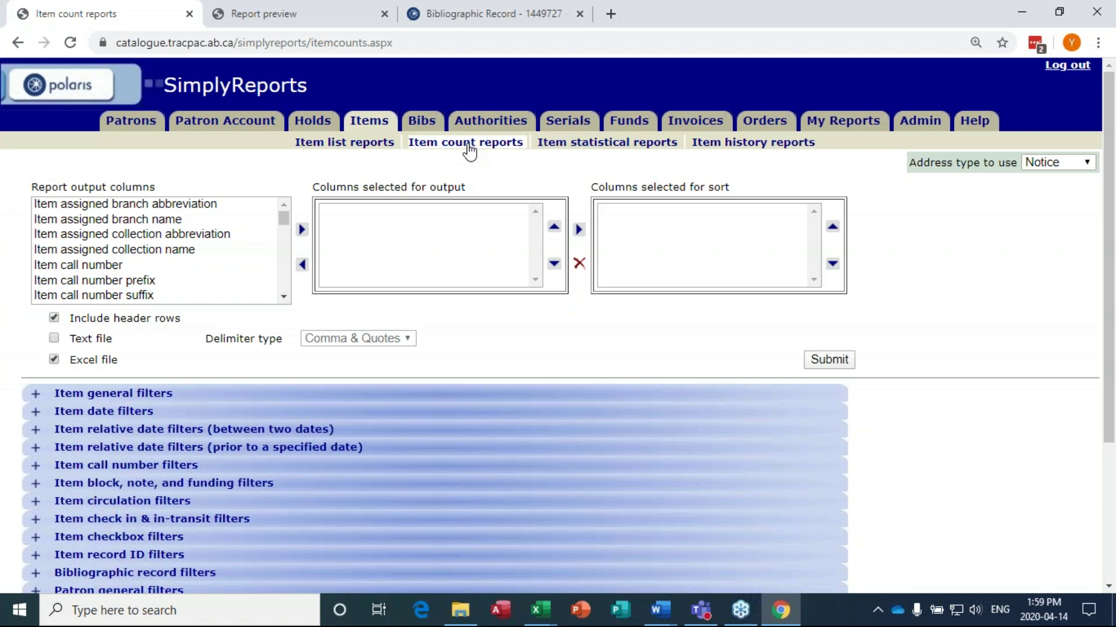
Step: Examine the item and MARC output columns available for item count reports
left_click(282, 222)
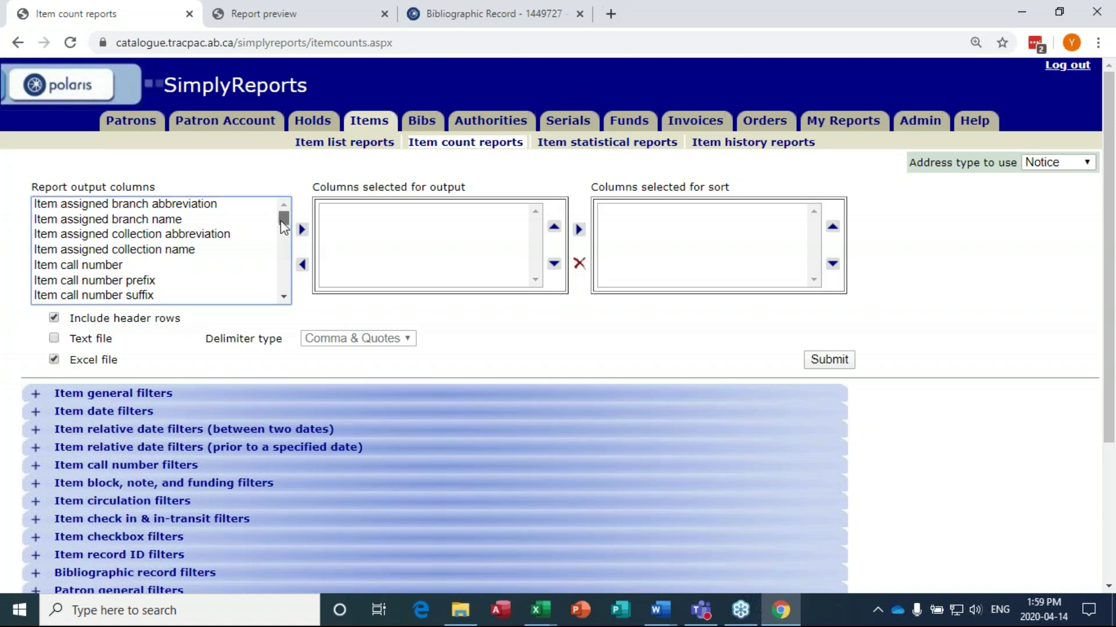
mouse_move(284, 224)
left_mouse_down()
mouse_move(286, 244)
mouse_move(287, 227)
left_mouse_up()
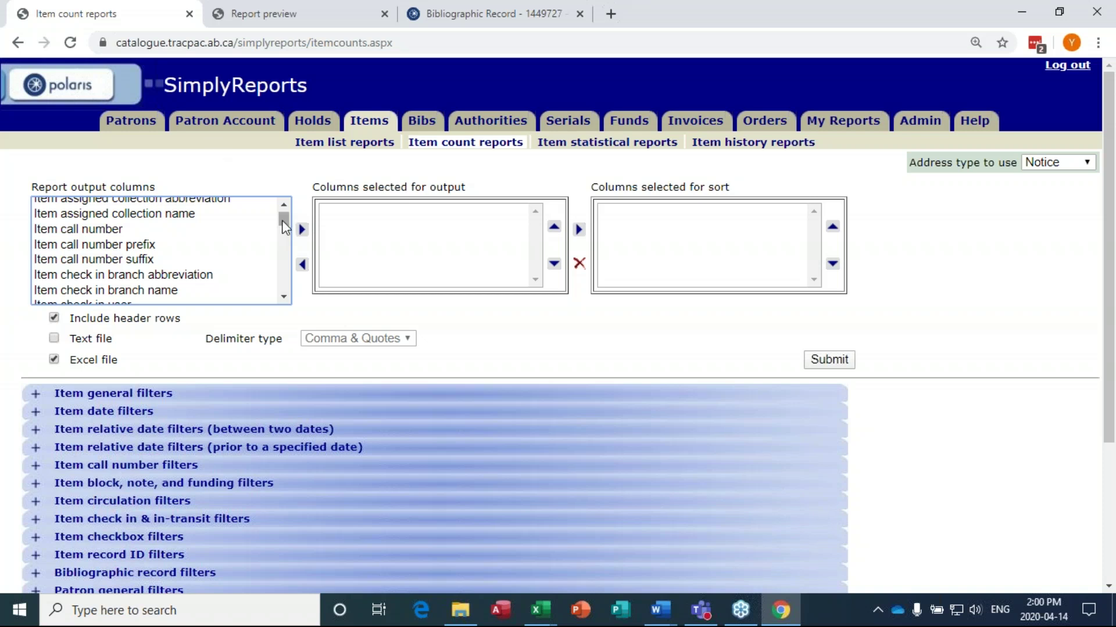
left_click_drag(283, 224, 289, 235)
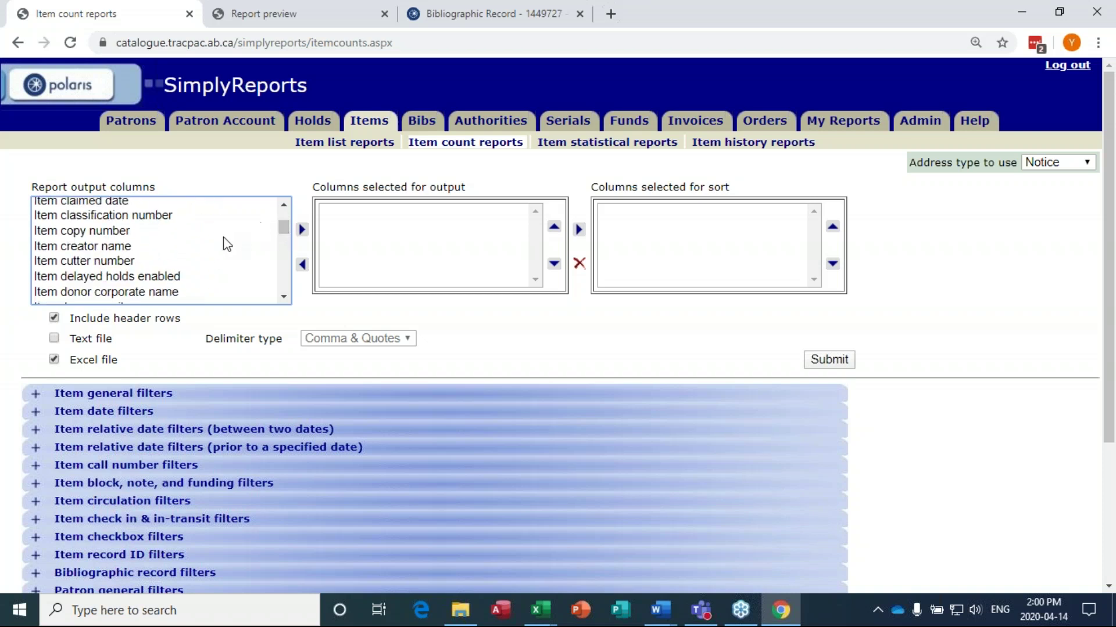
scroll(192, 256, "up", 2)
left_click_drag(284, 224, 298, 266)
scroll(199, 286, "up", 2)
scroll(152, 270, "up", 3)
scroll(174, 258, "down", 2)
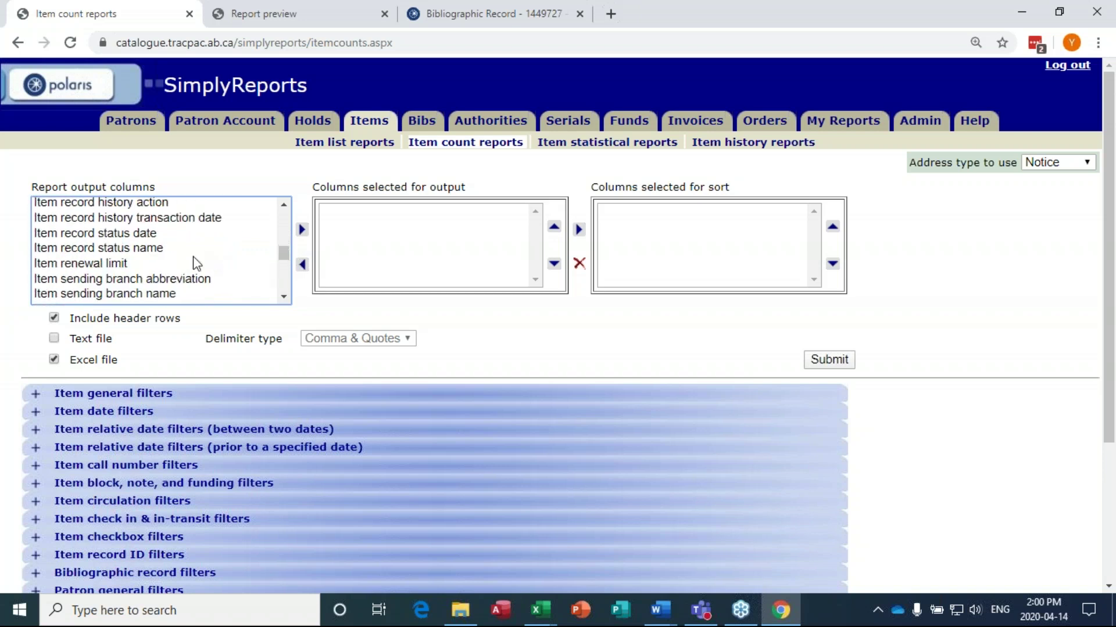
scroll(179, 232, "down", 2)
scroll(155, 130, "down", 3)
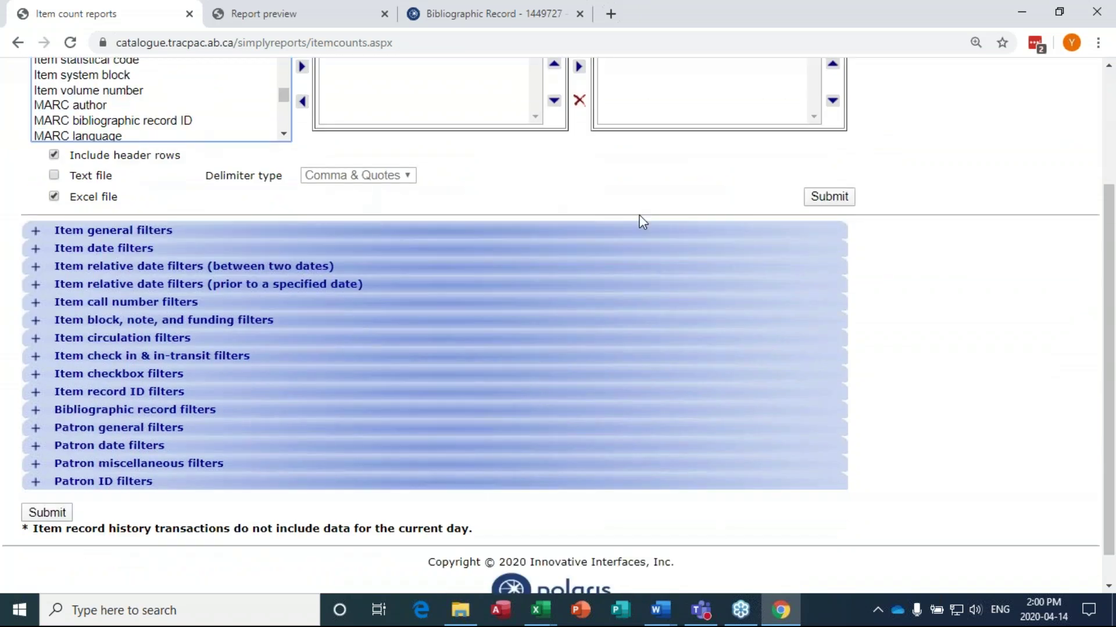
scroll(640, 219, "up", 3)
scroll(194, 275, "up", 10)
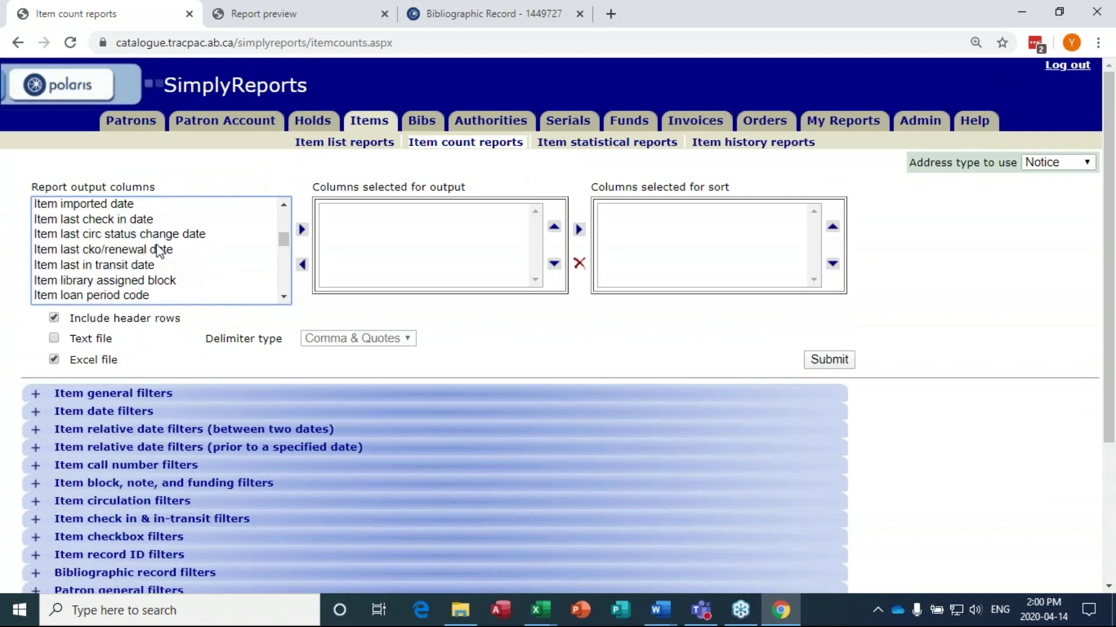
scroll(148, 266, "up", 2)
scroll(148, 265, "up", 4)
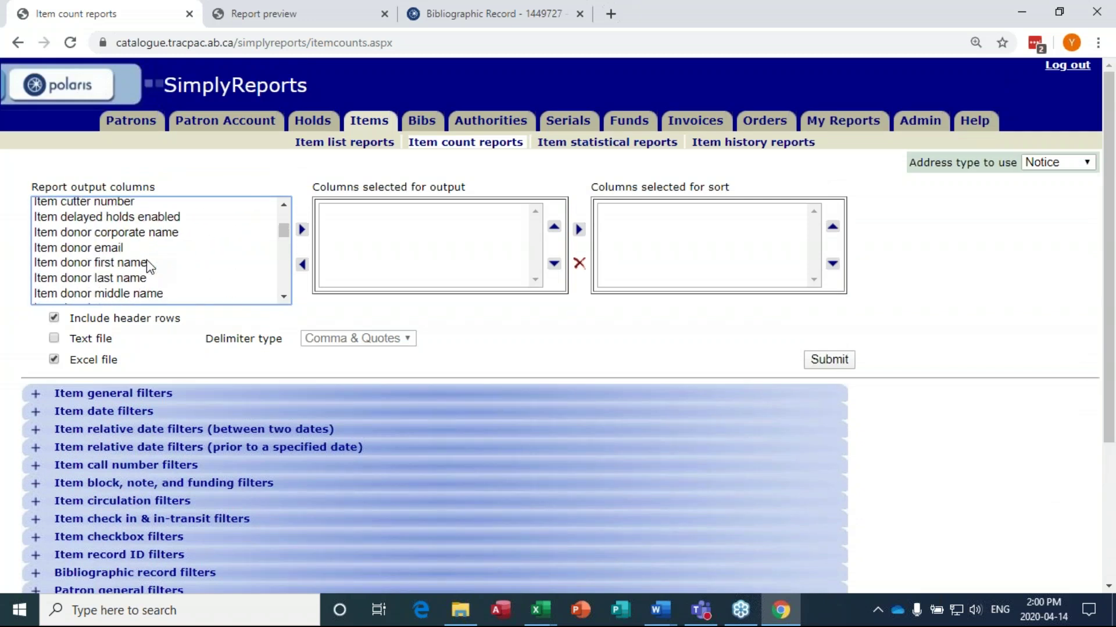
scroll(149, 266, "down", 2)
scroll(147, 260, "up", 4)
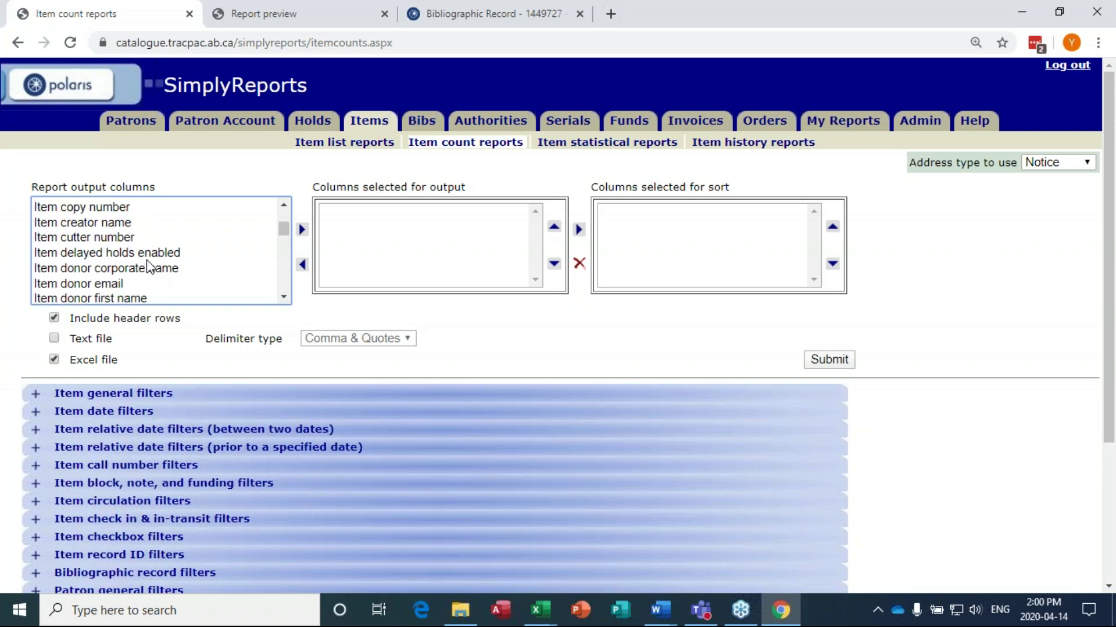
scroll(146, 264, "up", 4)
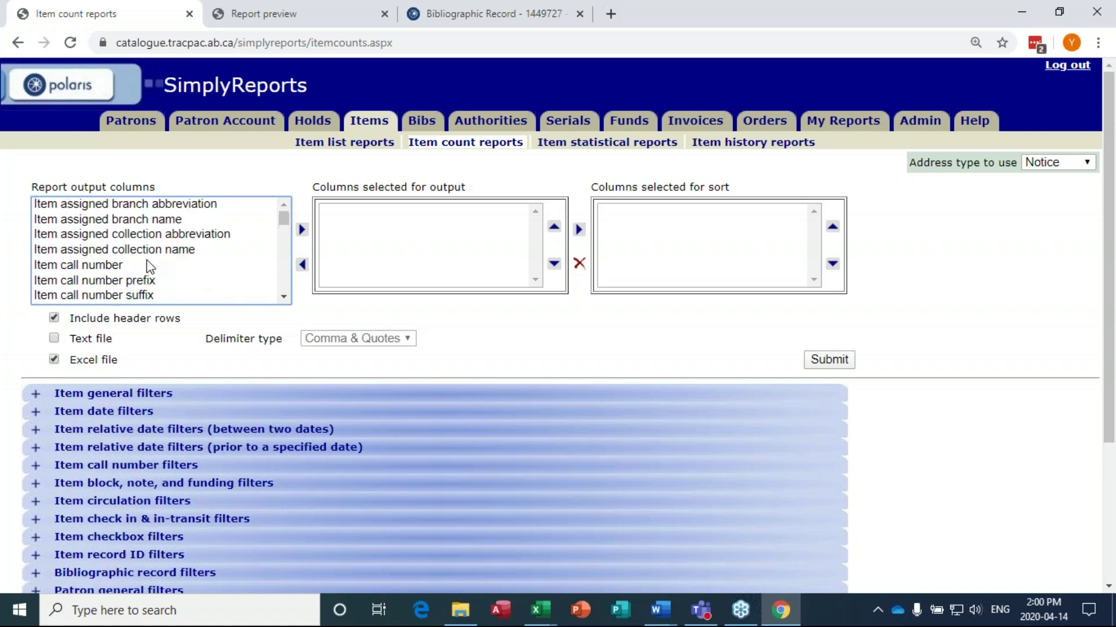
scroll(168, 266, "down", 5)
scroll(168, 267, "down", 15)
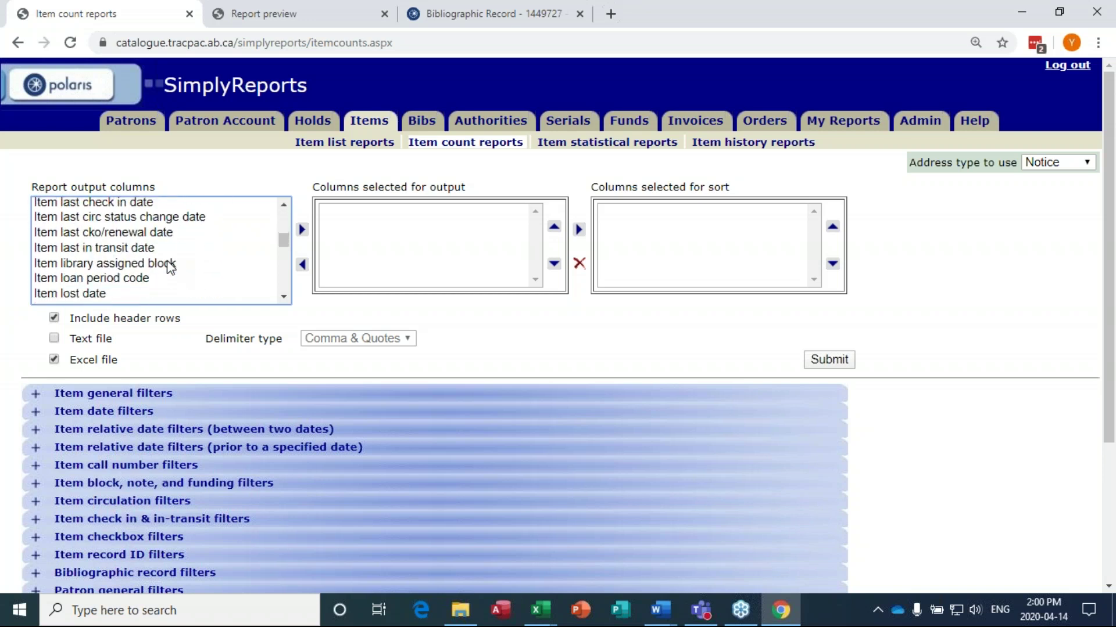
scroll(172, 267, "down", 5)
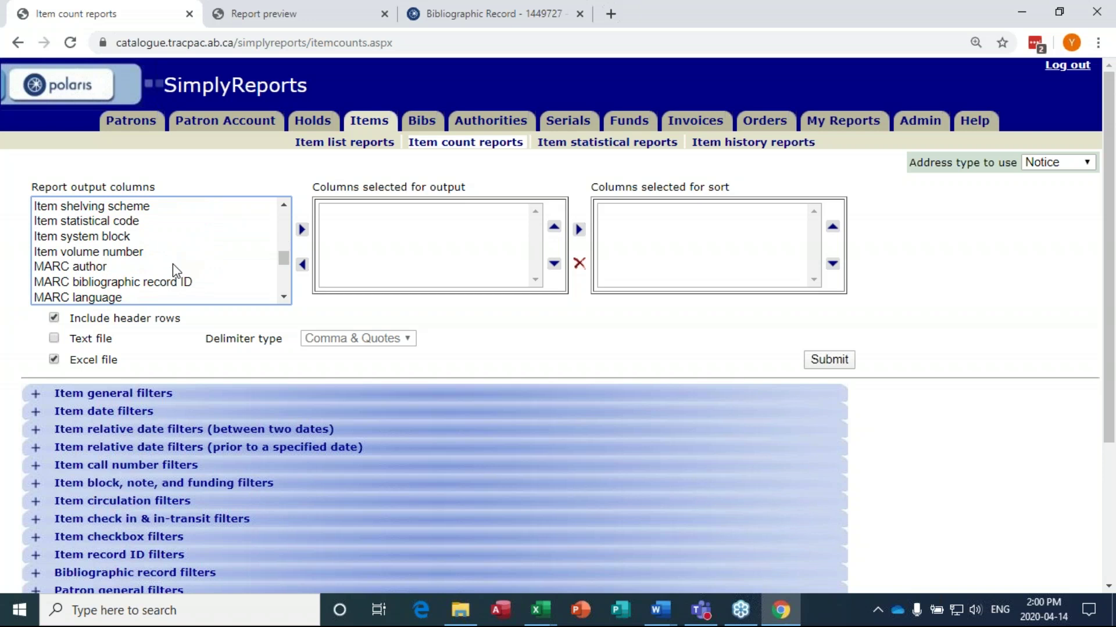
Step: Add the Sum item ytd inhouse use count column to the item count report's output
scroll(174, 264, "down", 4)
scroll(185, 268, "down", 3)
scroll(184, 269, "down", 3)
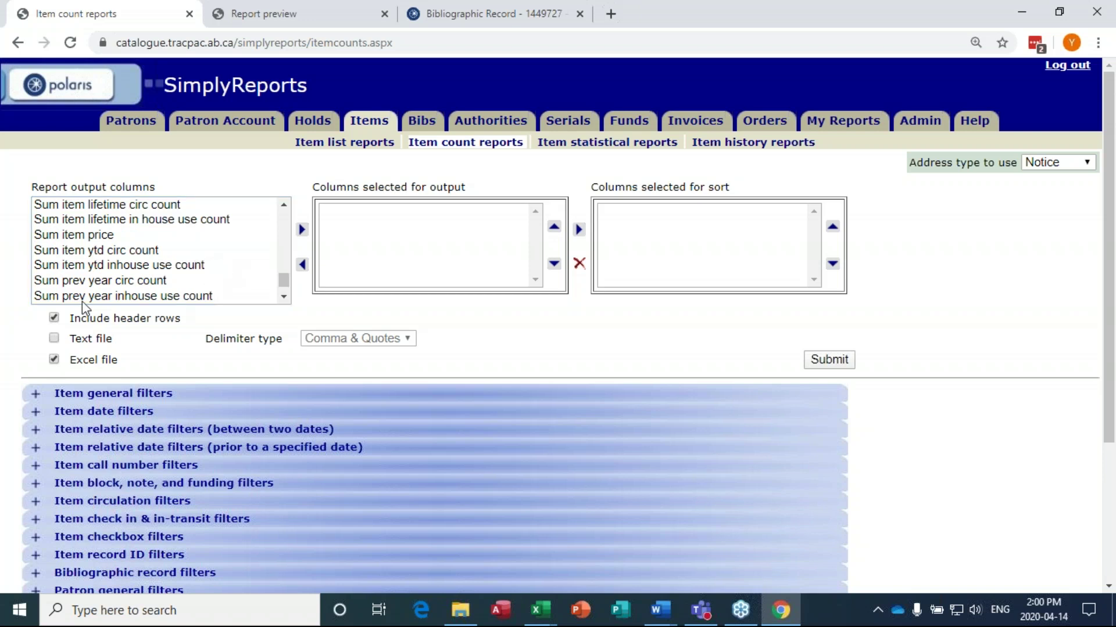
left_click(209, 297)
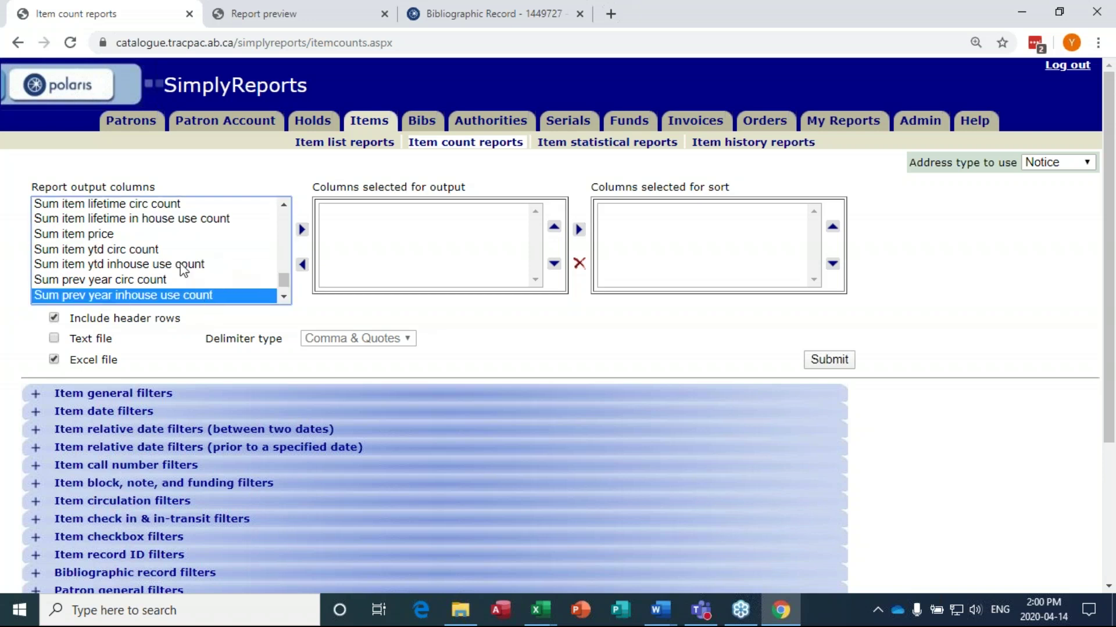
scroll(221, 284, "down", 1)
scroll(157, 244, "up", 2)
left_click(162, 286)
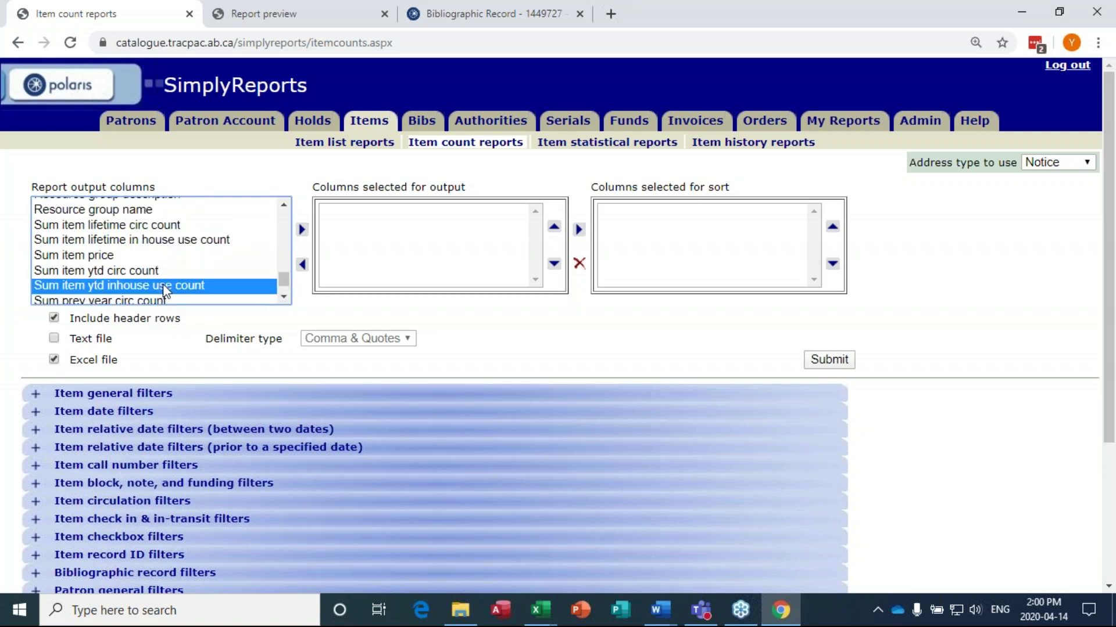
double_click(162, 286)
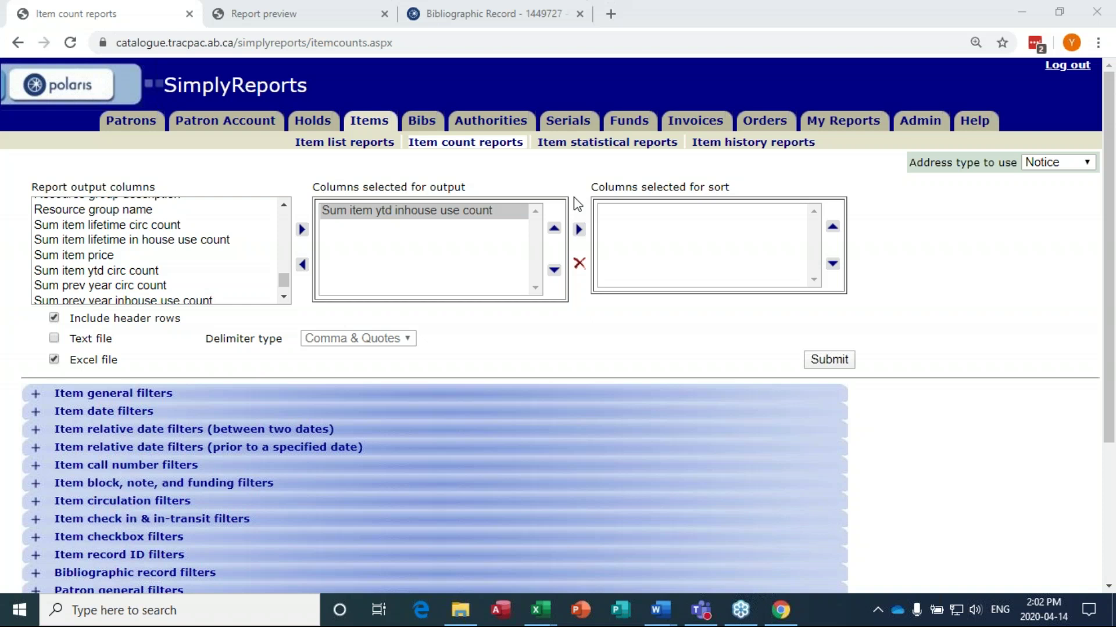
left_click(531, 16)
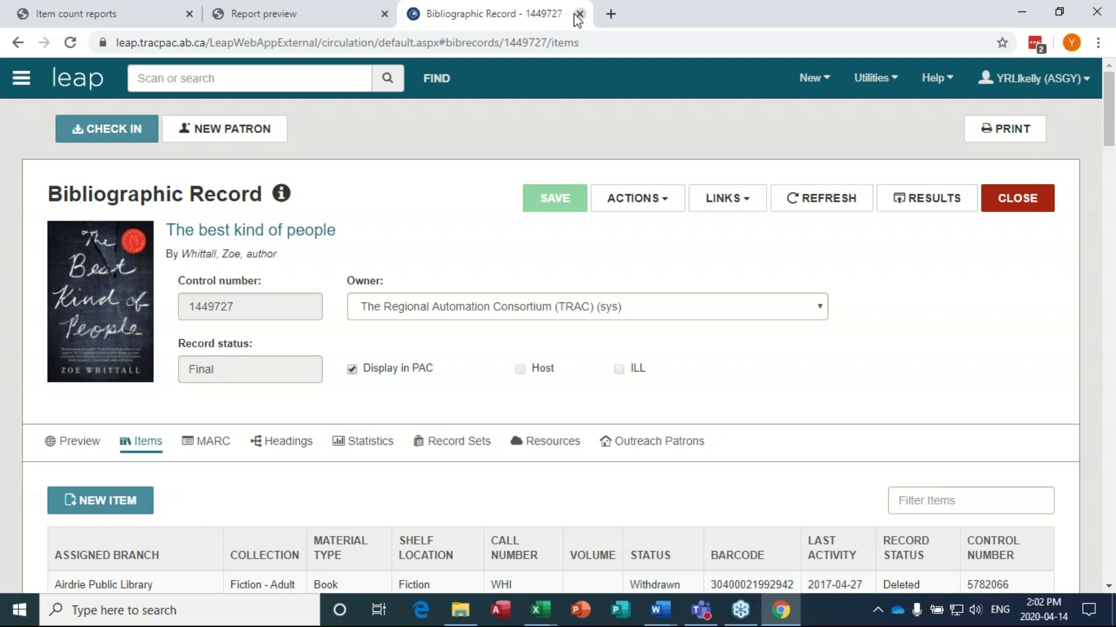
left_click(105, 16)
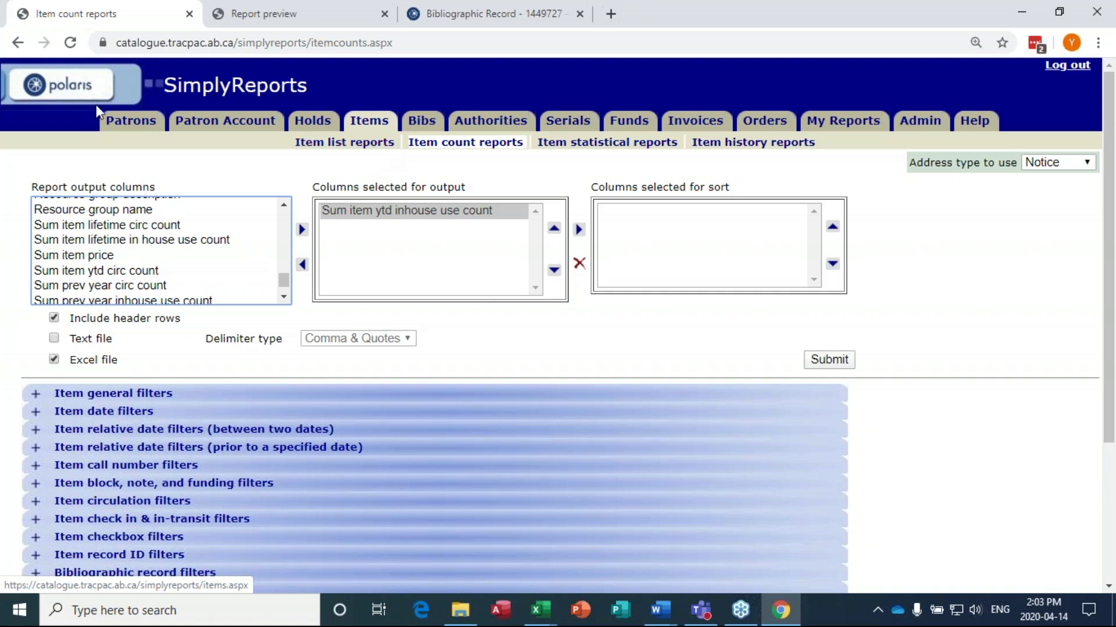
Step: Switch to item list reports and add Item assigned collection name to the output columns
left_click(369, 123)
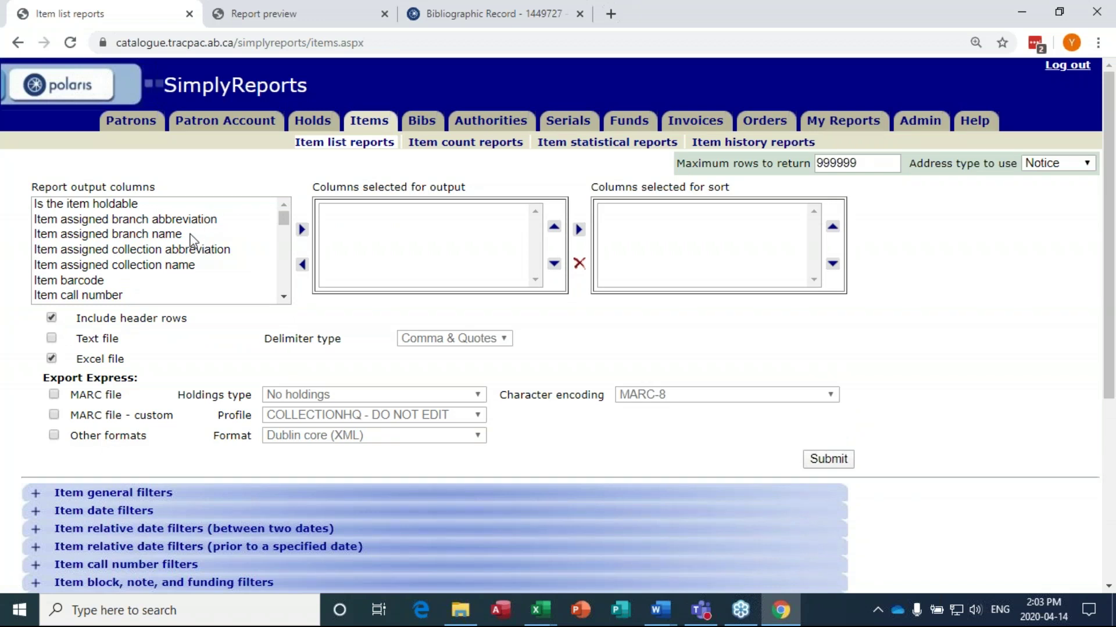
left_click(157, 269)
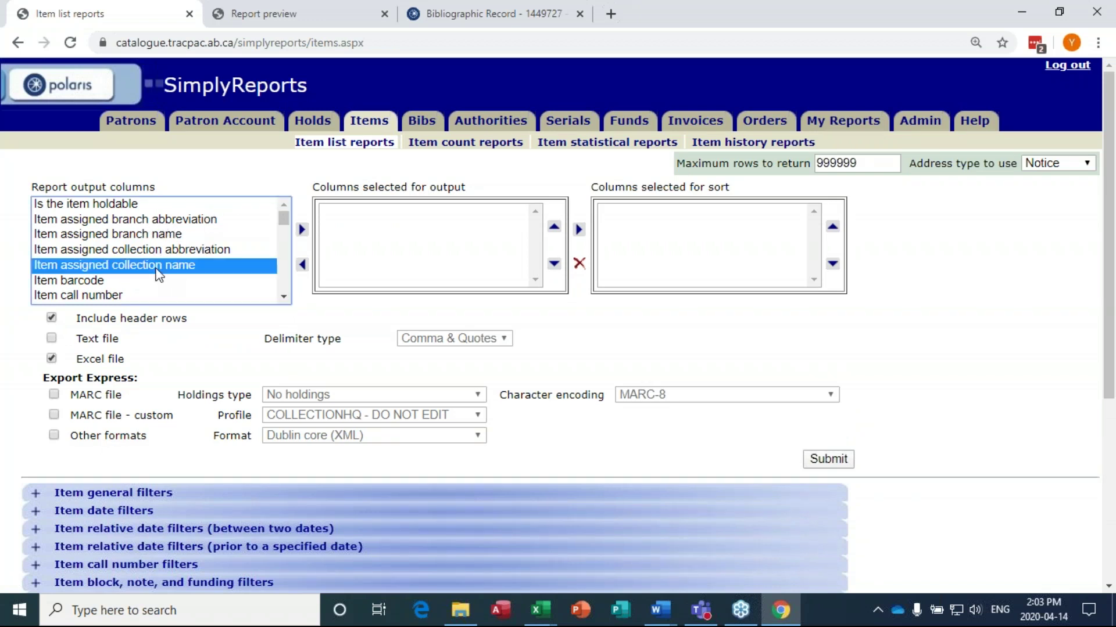
double_click(158, 272)
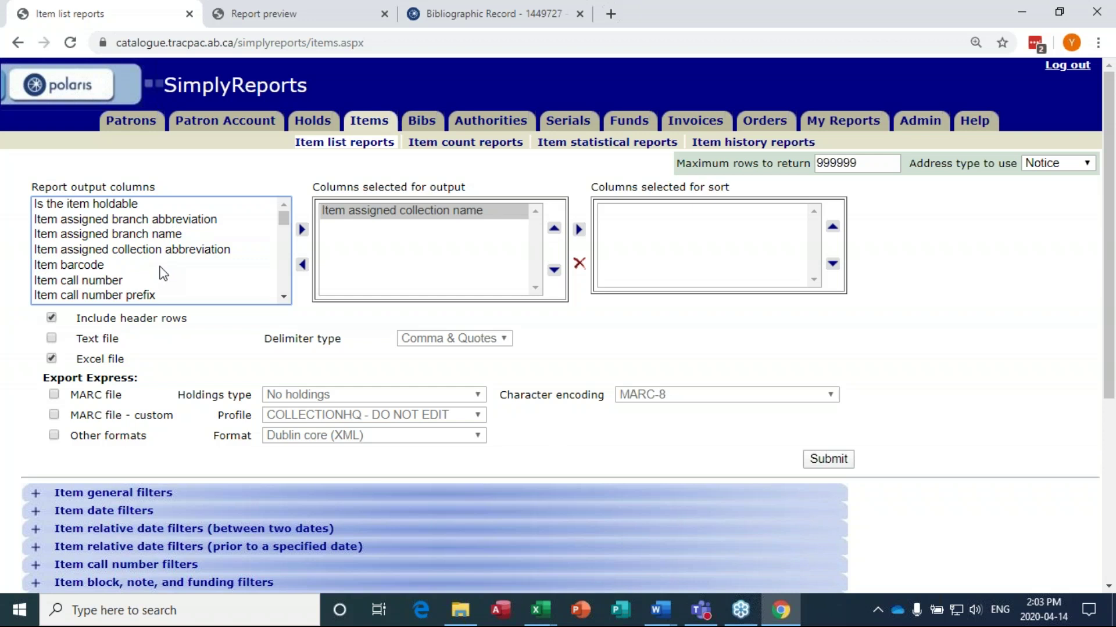
Step: Add Item barcode to the output columns and move it above Item assigned collection name
left_click(93, 266)
double_click(93, 266)
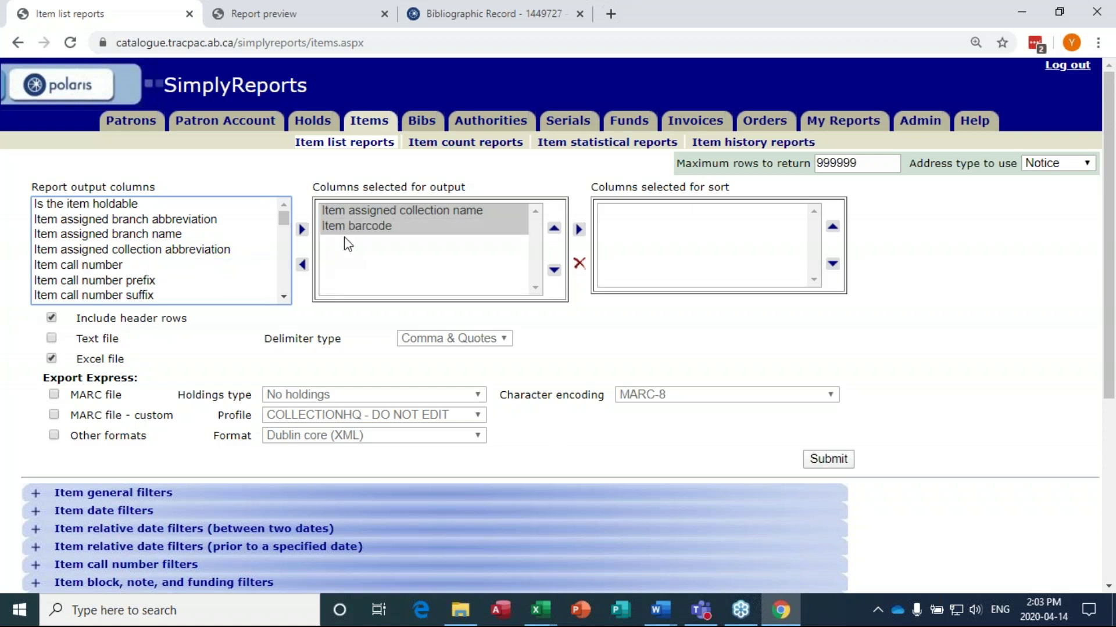
left_click(359, 228)
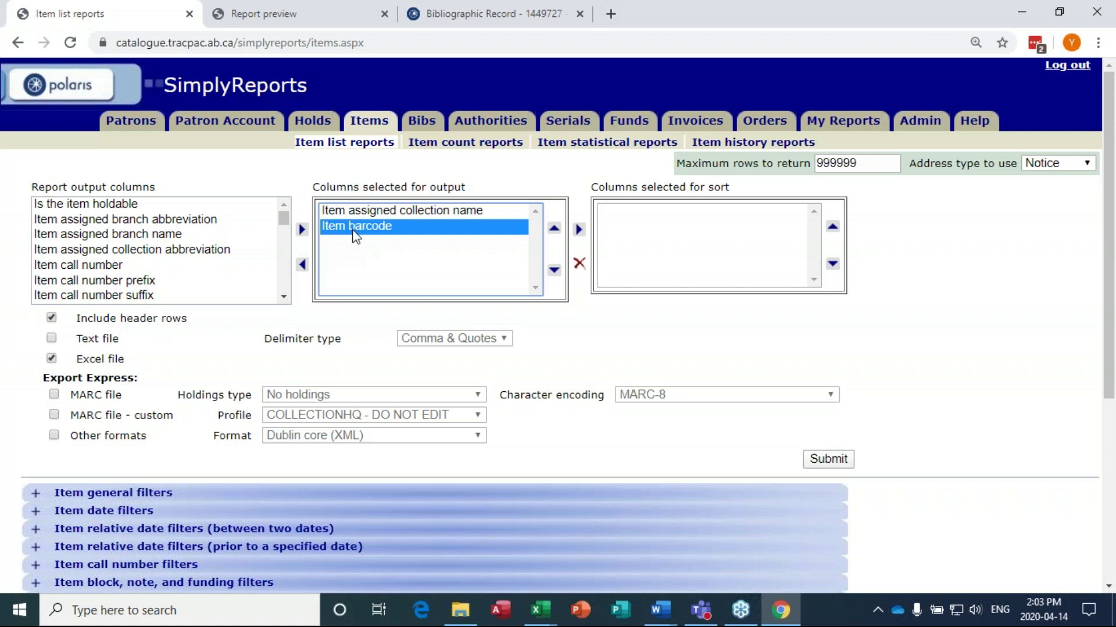
left_click(555, 230)
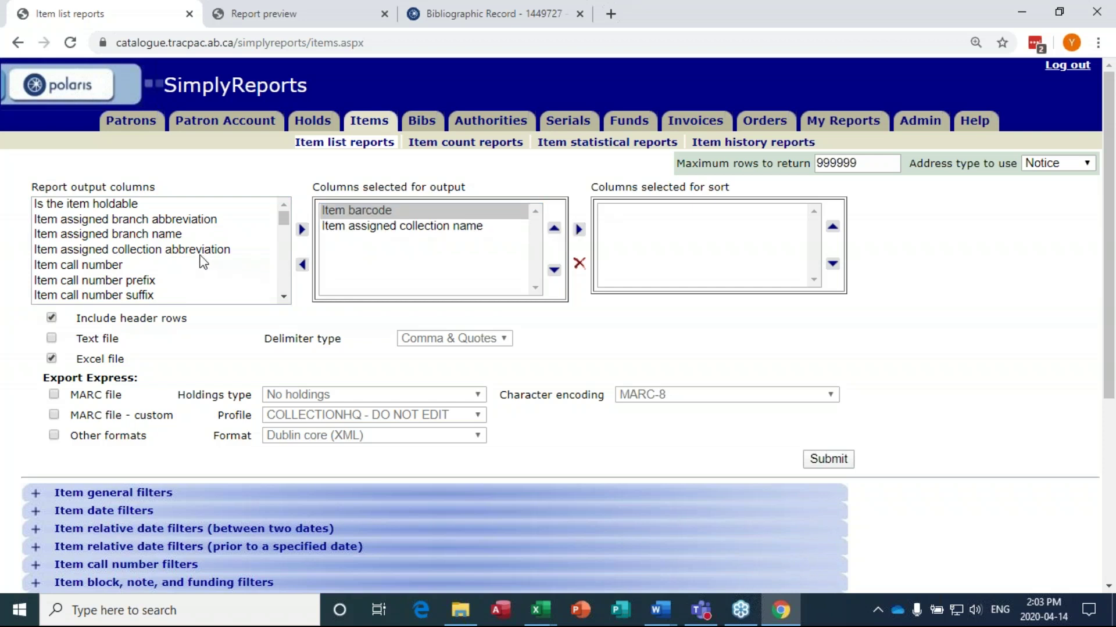
Step: Add the MARC title column to the item list report's output
left_click(284, 296)
left_click_drag(285, 301, 285, 301)
left_click(73, 297)
double_click(74, 297)
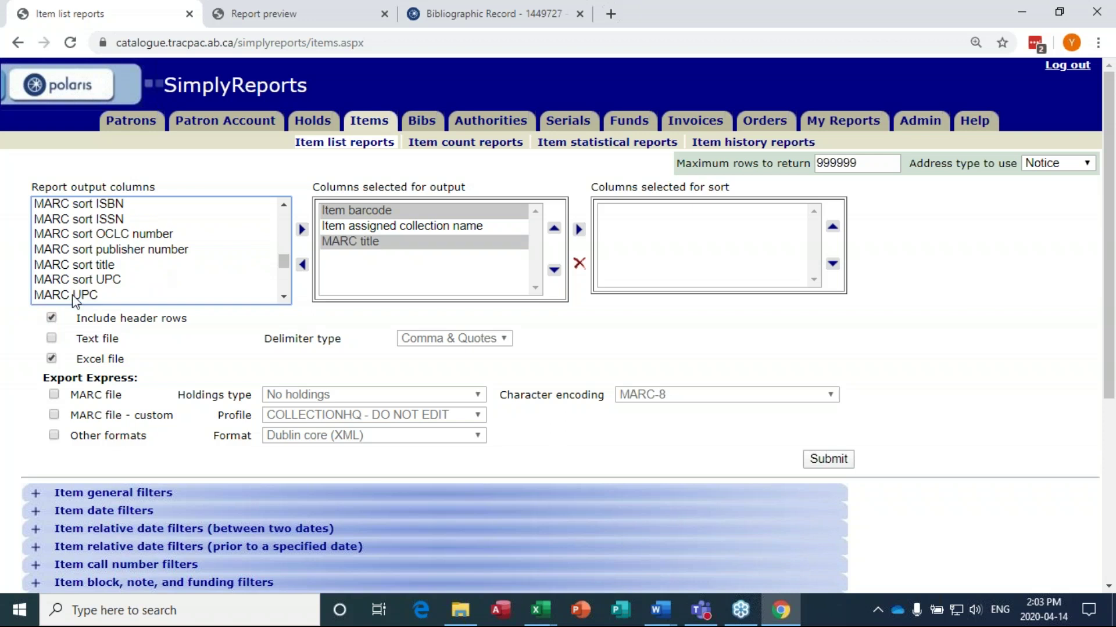
Step: Find MARC author among the available report columns and add it to the output
left_click(282, 299)
left_click(283, 297)
left_click(76, 214)
left_click(284, 204)
left_click(284, 207)
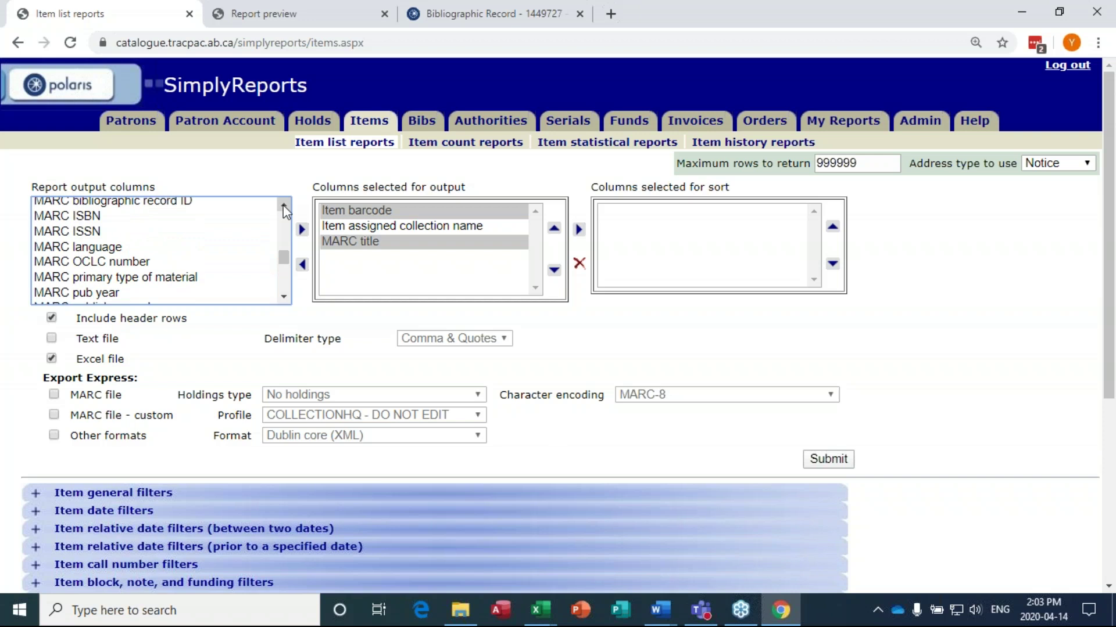
left_click(82, 281)
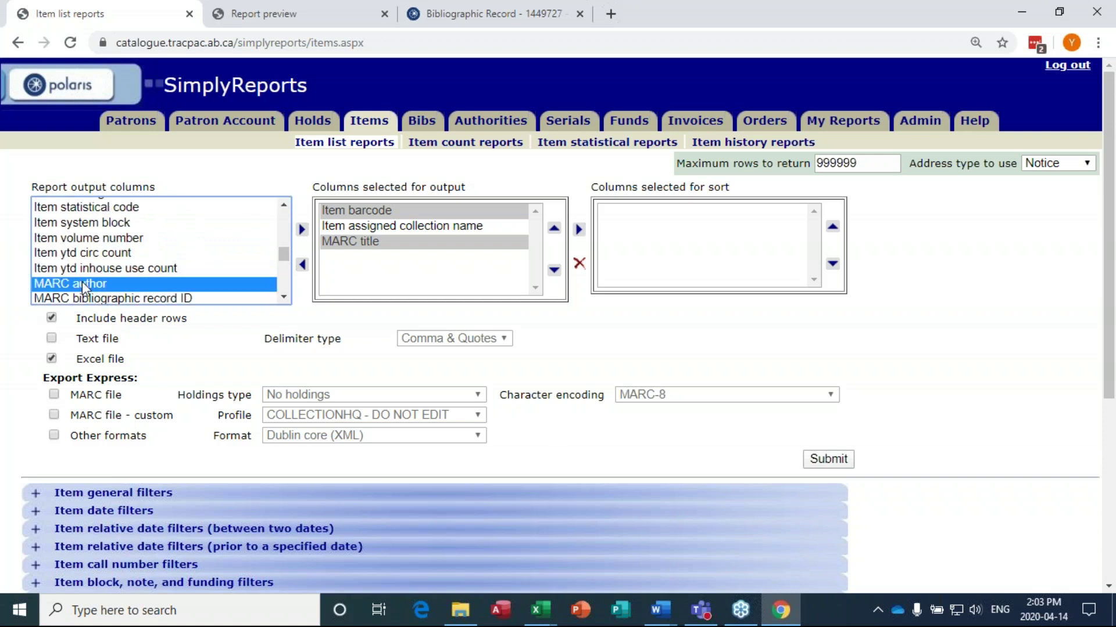
double_click(82, 281)
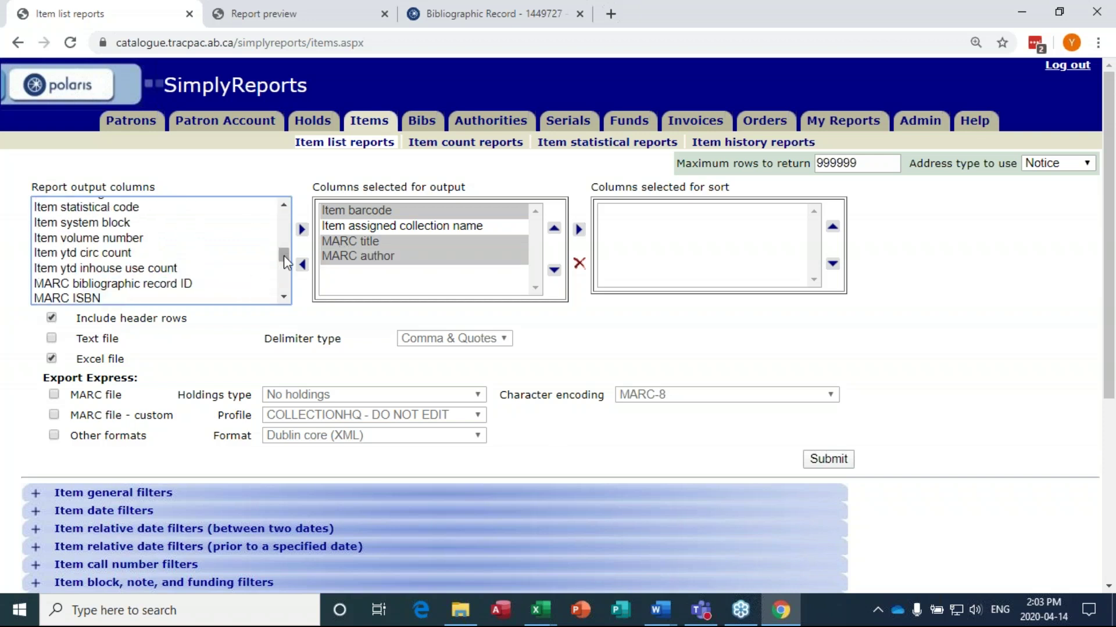
Step: Add the Item call number column to the item list report's output
left_click(284, 205)
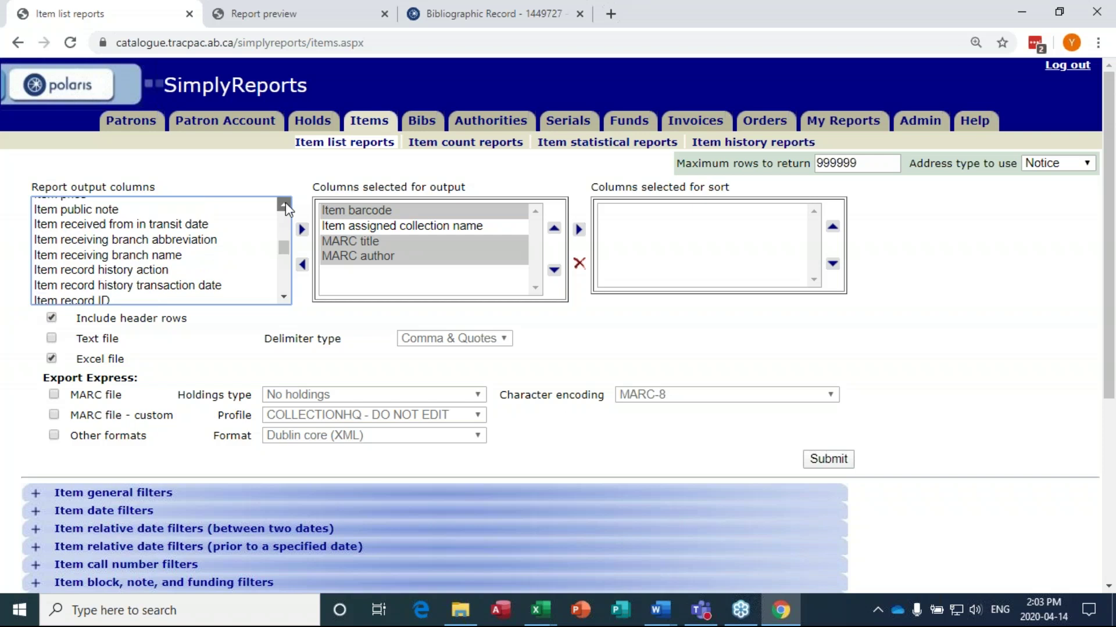
left_click_drag(284, 204, 286, 207)
left_click(69, 221)
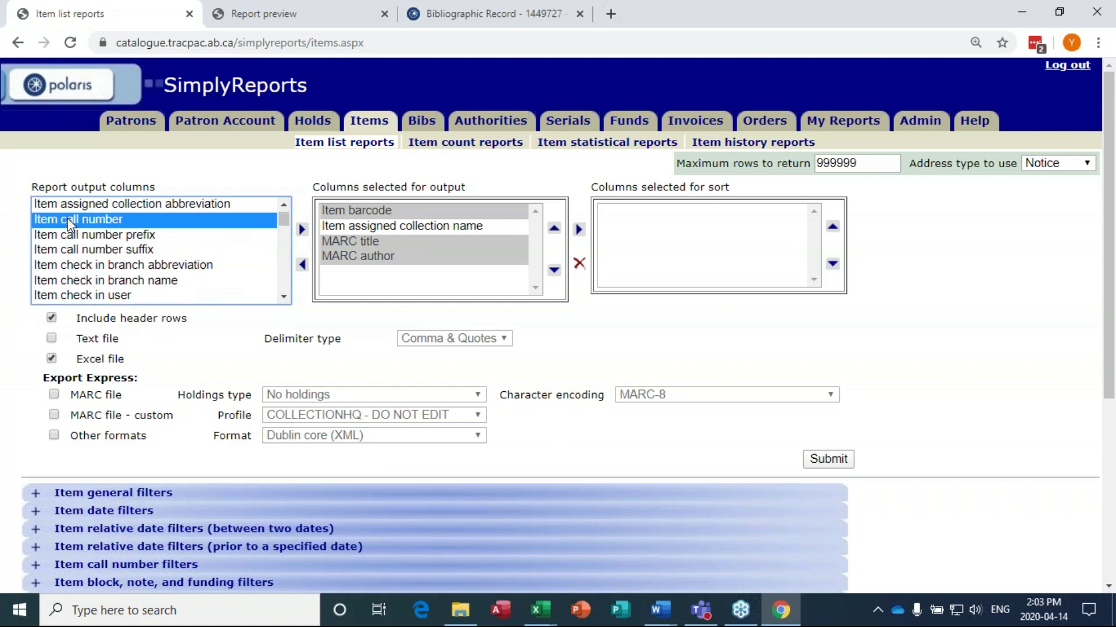
double_click(69, 221)
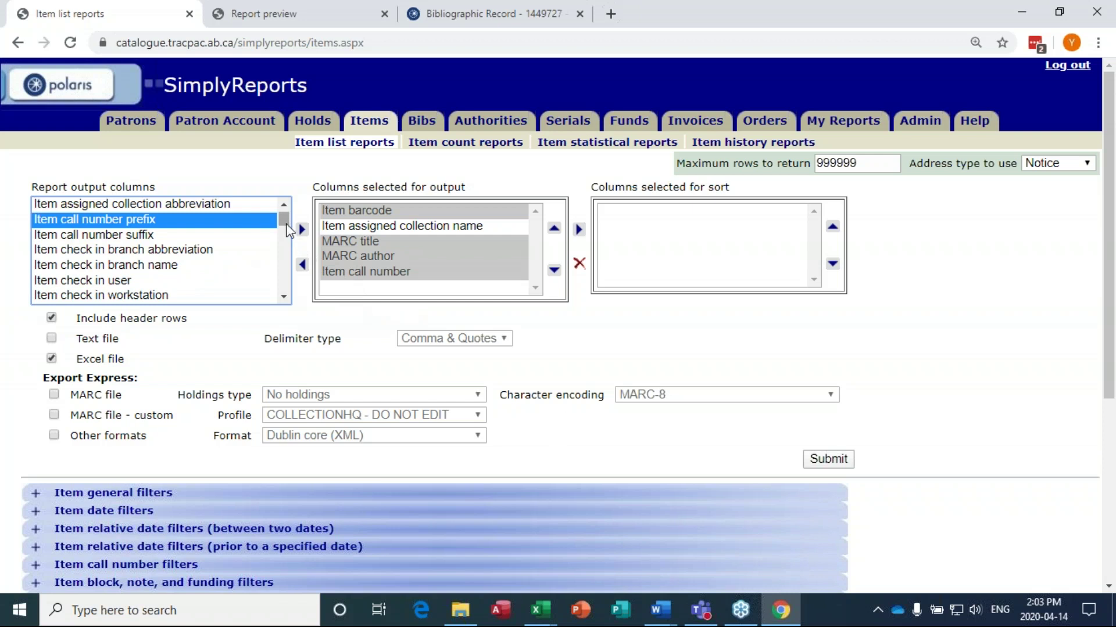
Step: Add Item ytd circ count to the output columns and set it as the sort column
left_click_drag(288, 227, 292, 258)
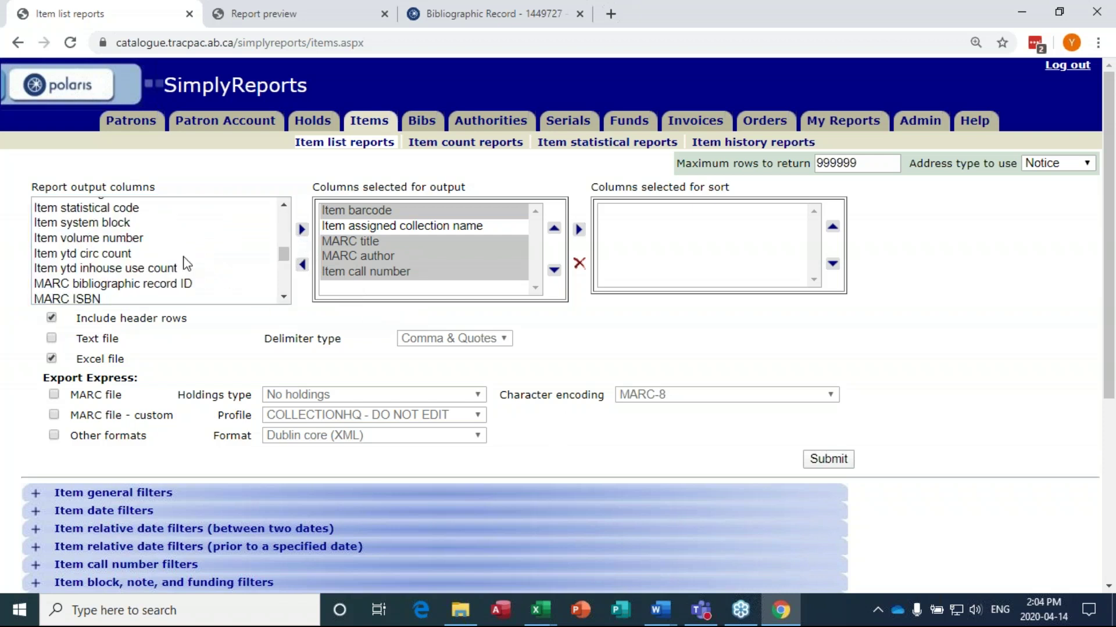
double_click(109, 256)
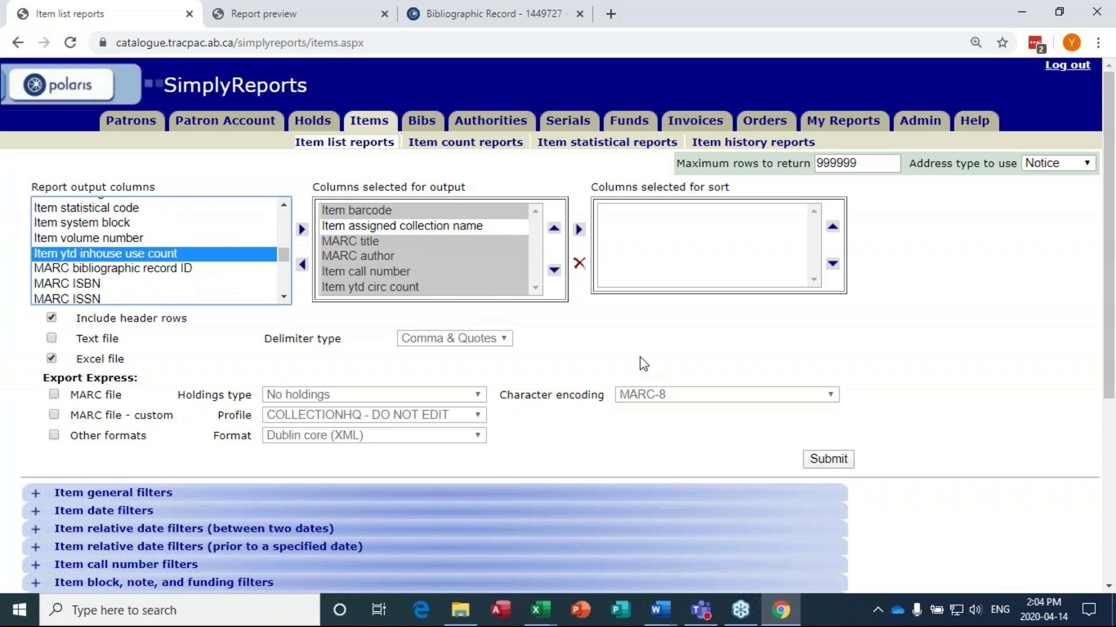
left_click(380, 288)
double_click(380, 288)
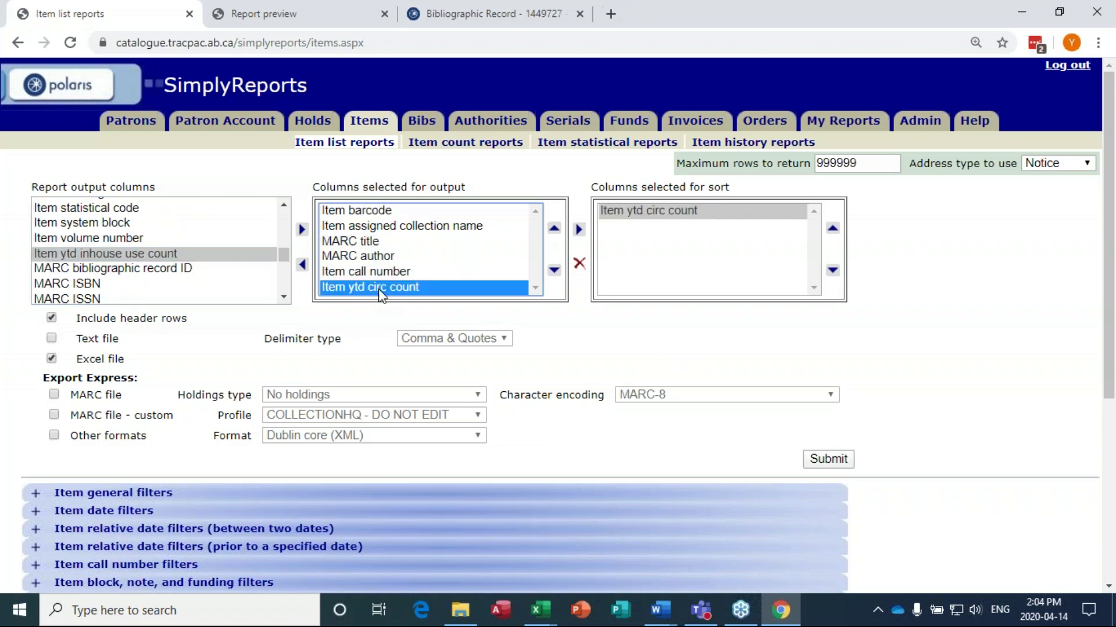
left_click(769, 311)
left_click(733, 215)
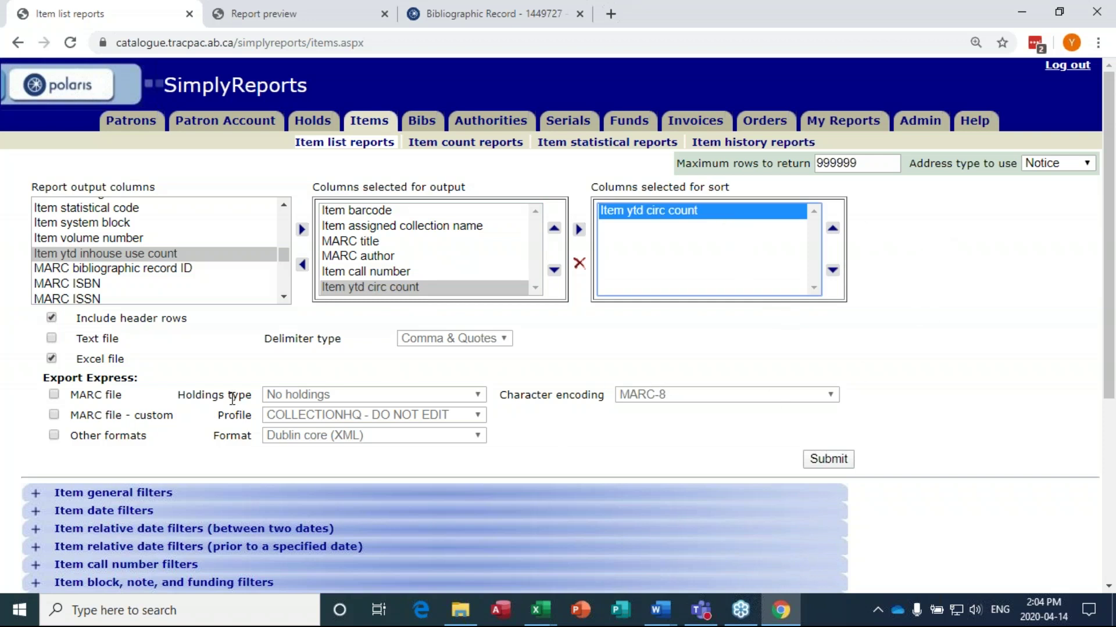
Step: Enable the assigned branch filter in the item general filters and choose Stony Plain Public Library
scroll(187, 403, "down", 3)
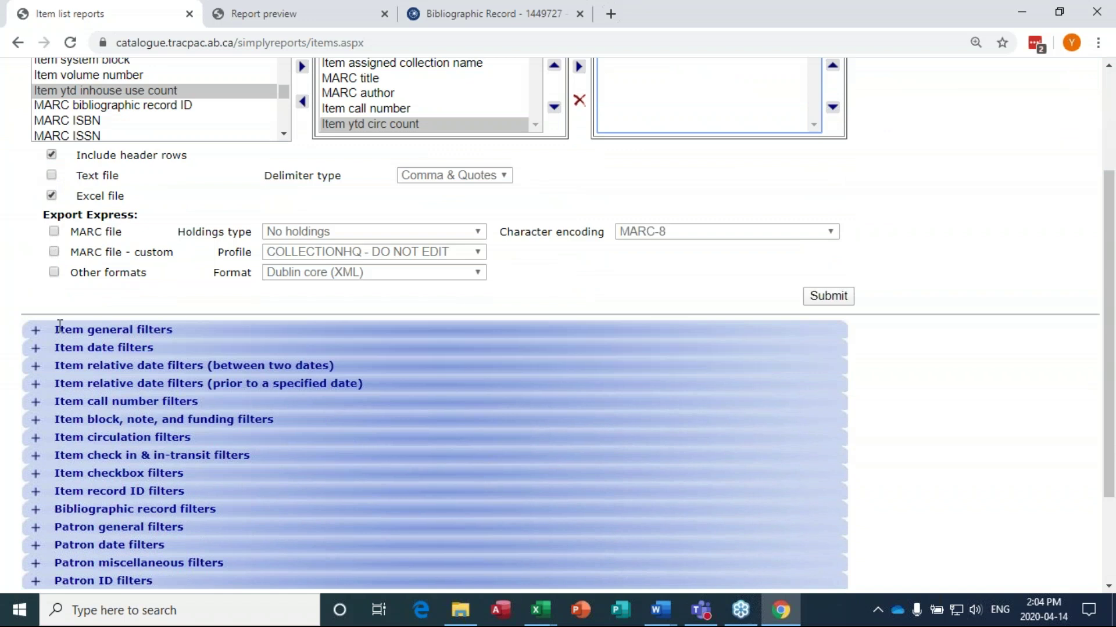
left_click(142, 336)
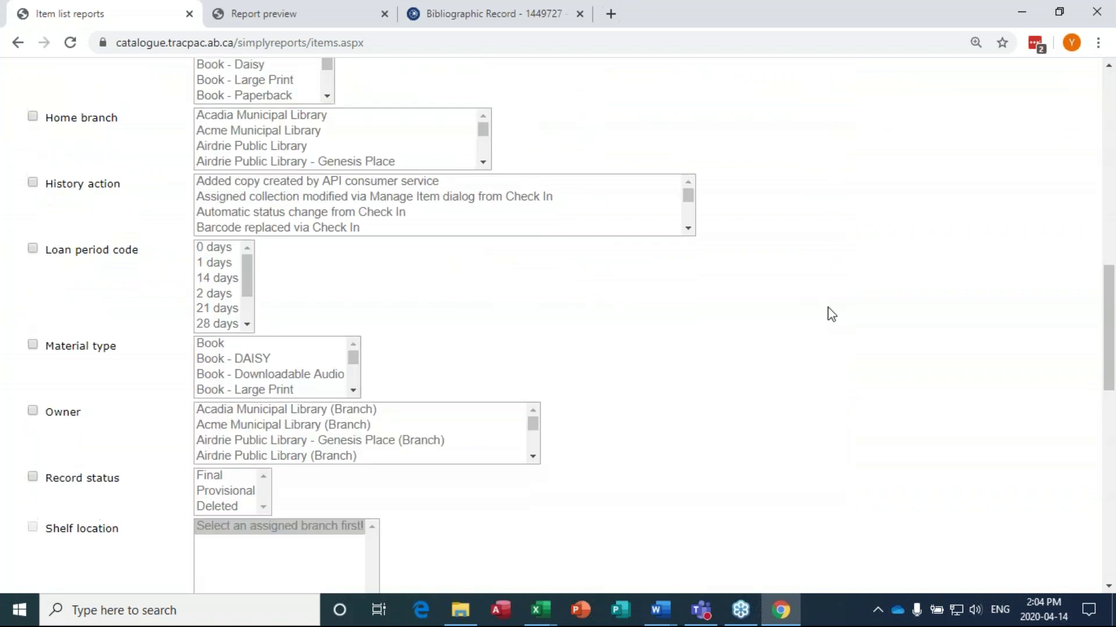
scroll(830, 314, "up", 7)
scroll(833, 314, "up", 3)
scroll(843, 323, "down", 1)
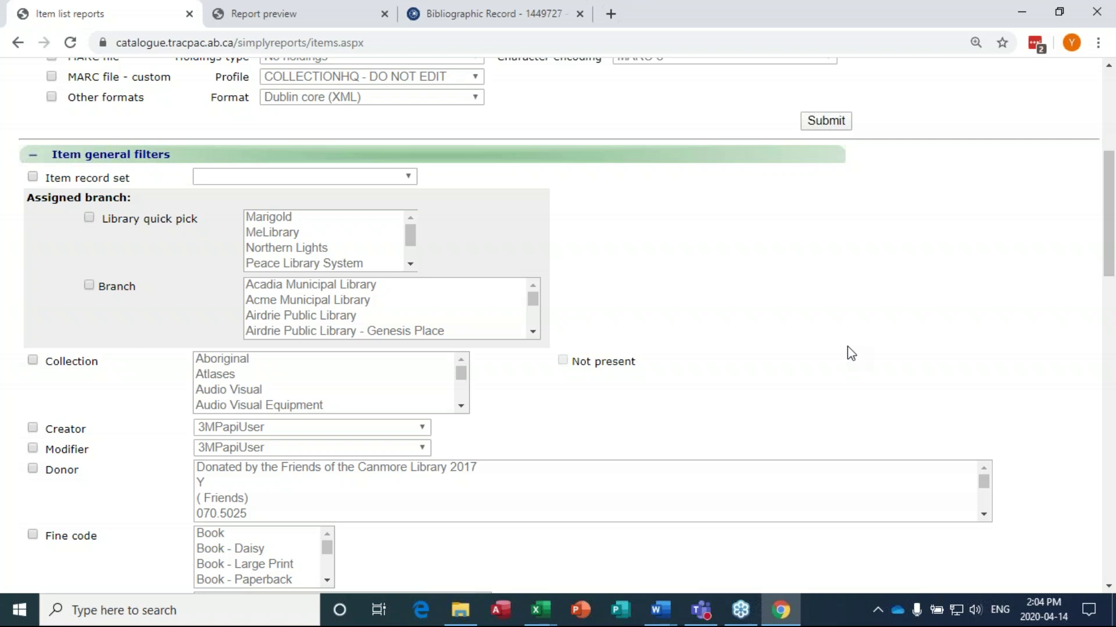
left_click(89, 286)
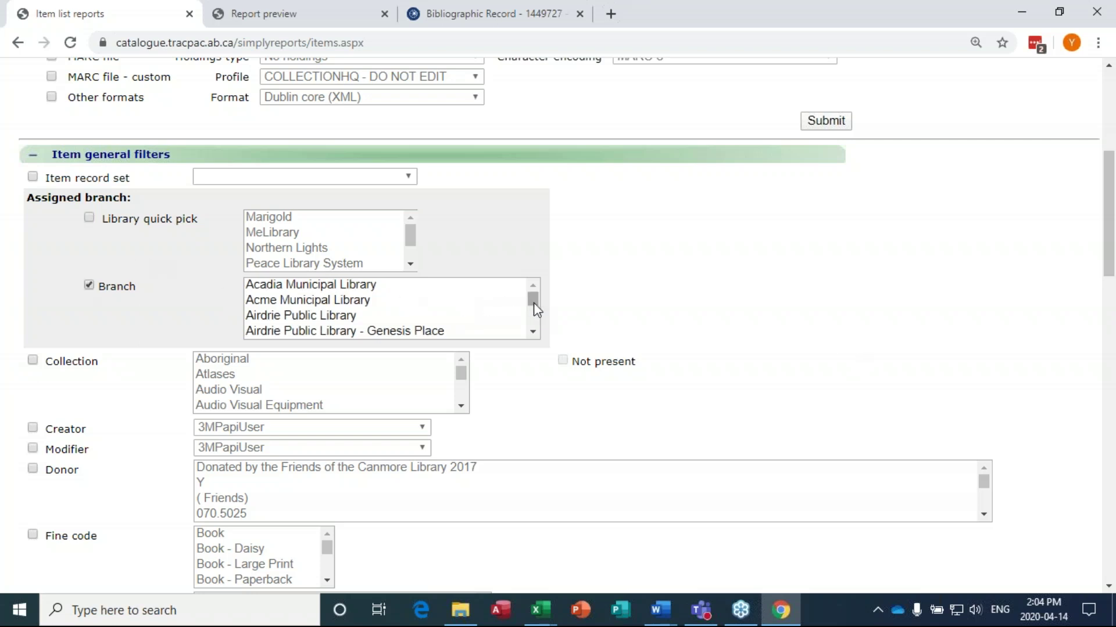
left_click_drag(531, 298, 534, 313)
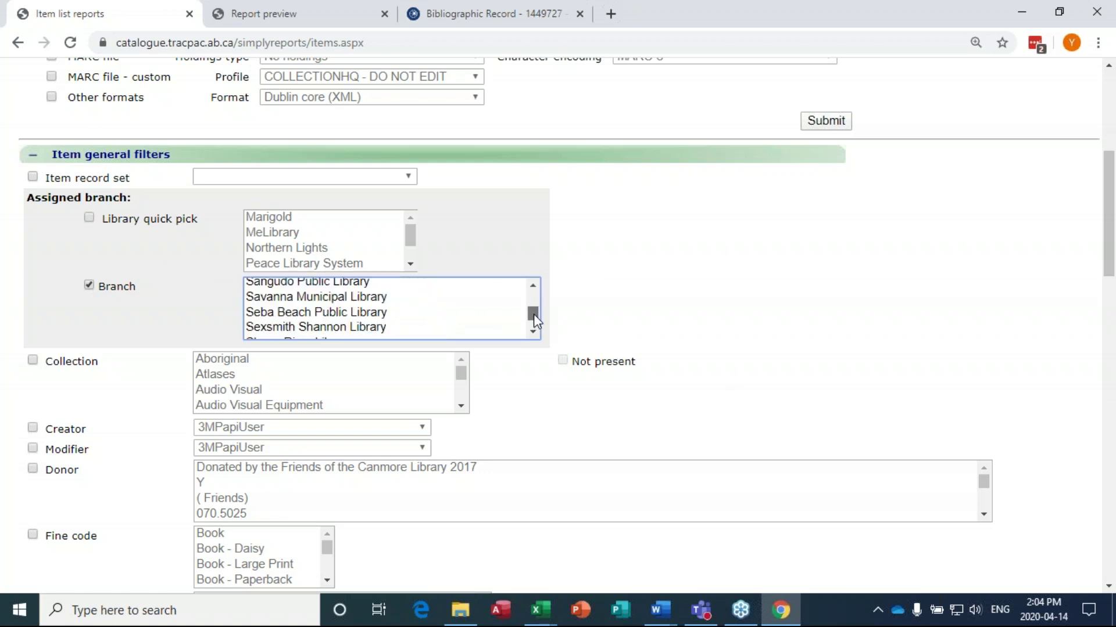
scroll(483, 323, "down", 1)
scroll(476, 317, "down", 1)
scroll(482, 314, "down", 7)
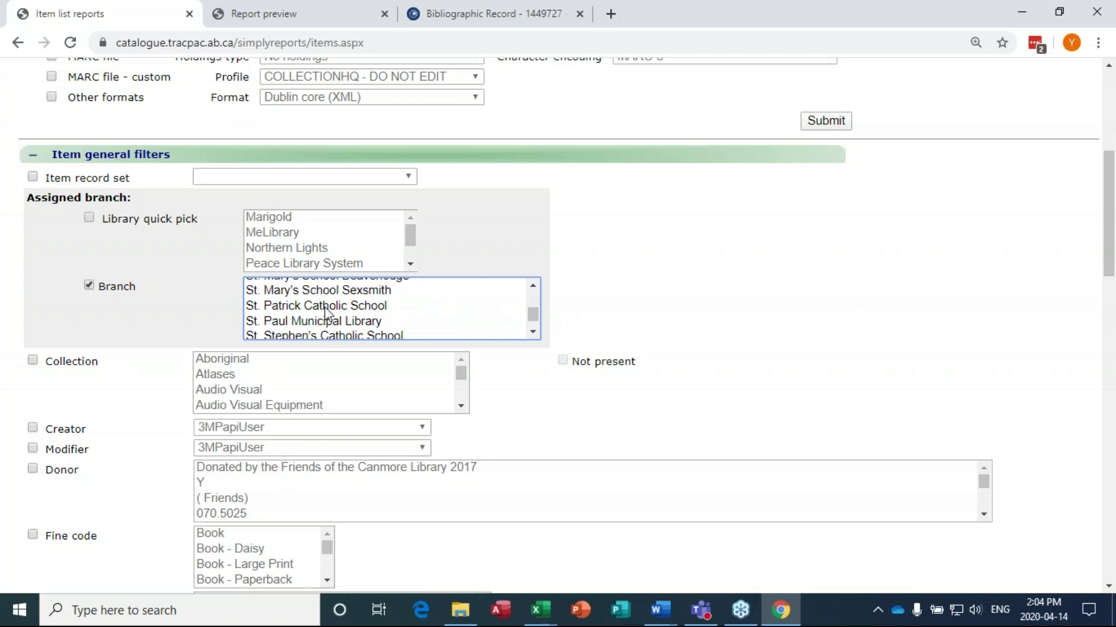
left_click(327, 315)
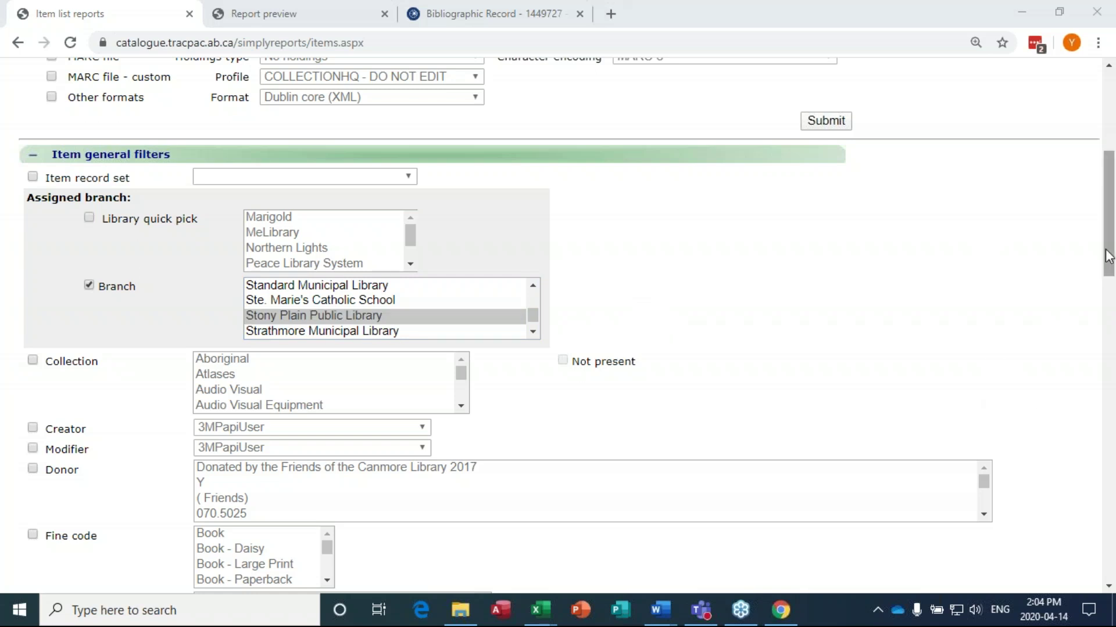
Step: Remove Item ytd circ count from the report's output columns
left_click_drag(1108, 256, 1108, 176)
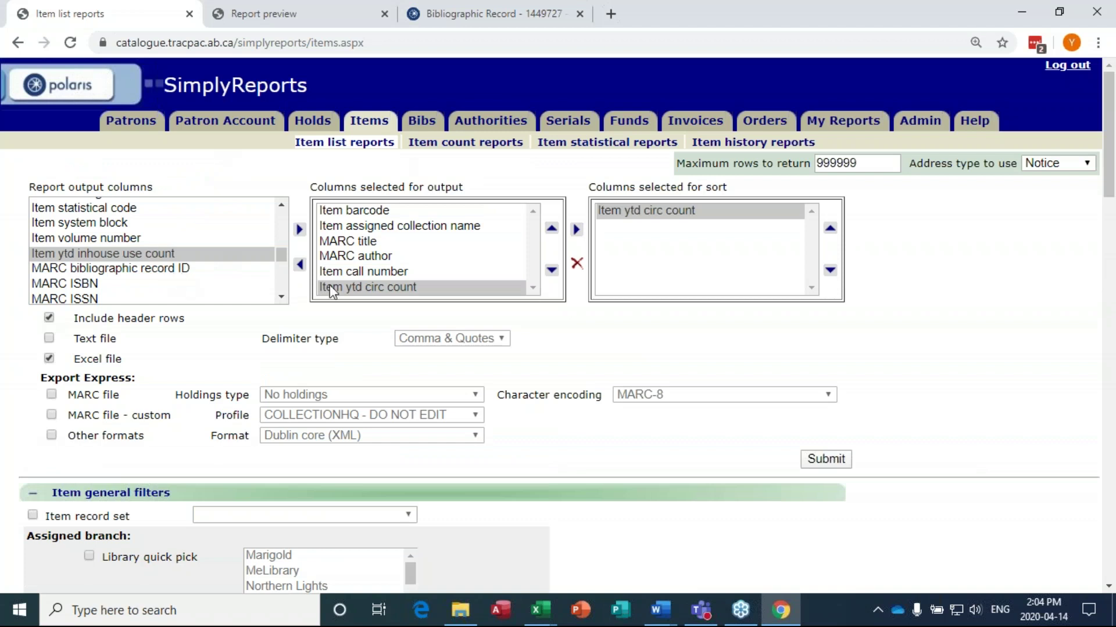
scroll(207, 250, "up", 2)
scroll(205, 260, "up", 5)
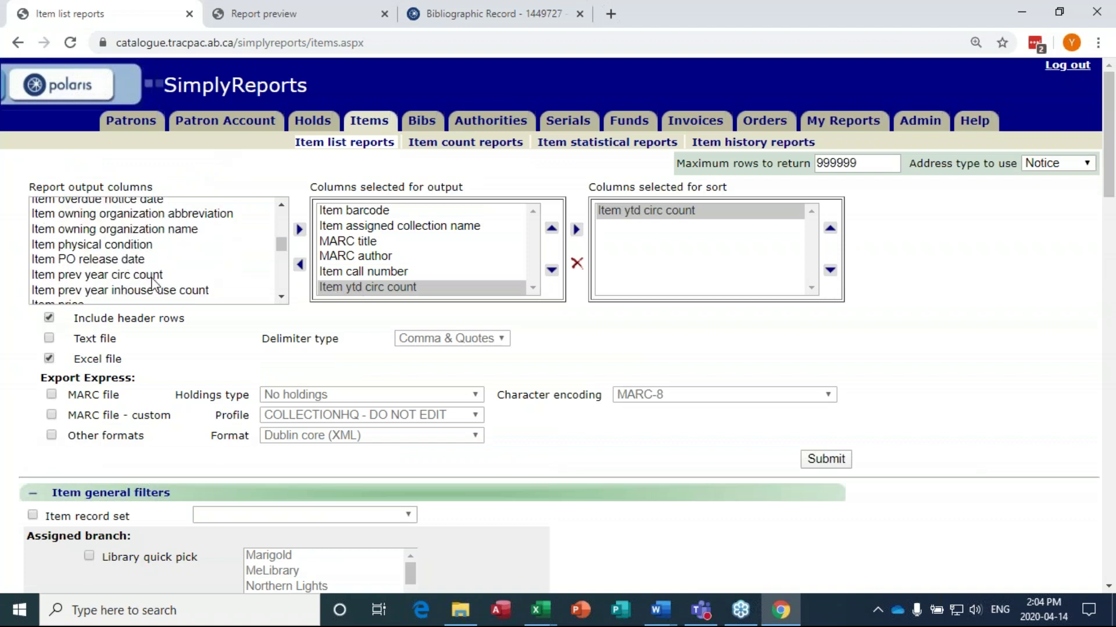
left_click(354, 287)
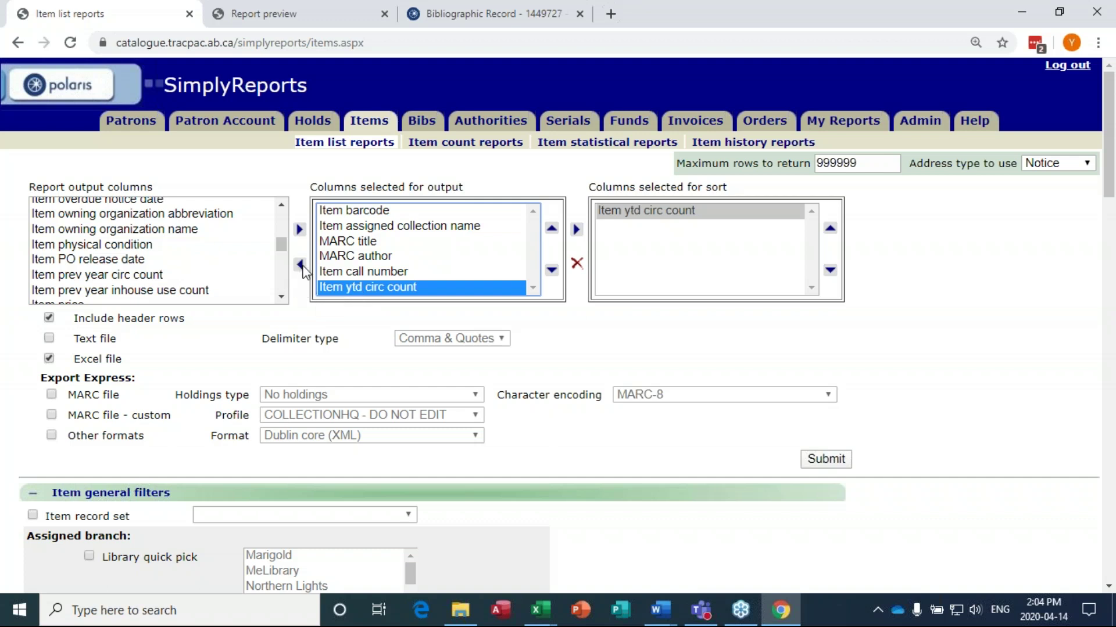
Step: Add the Item prev year circ count column to the item list report's output
scroll(175, 281, "up", 10)
scroll(230, 240, "down", 2)
scroll(221, 247, "down", 7)
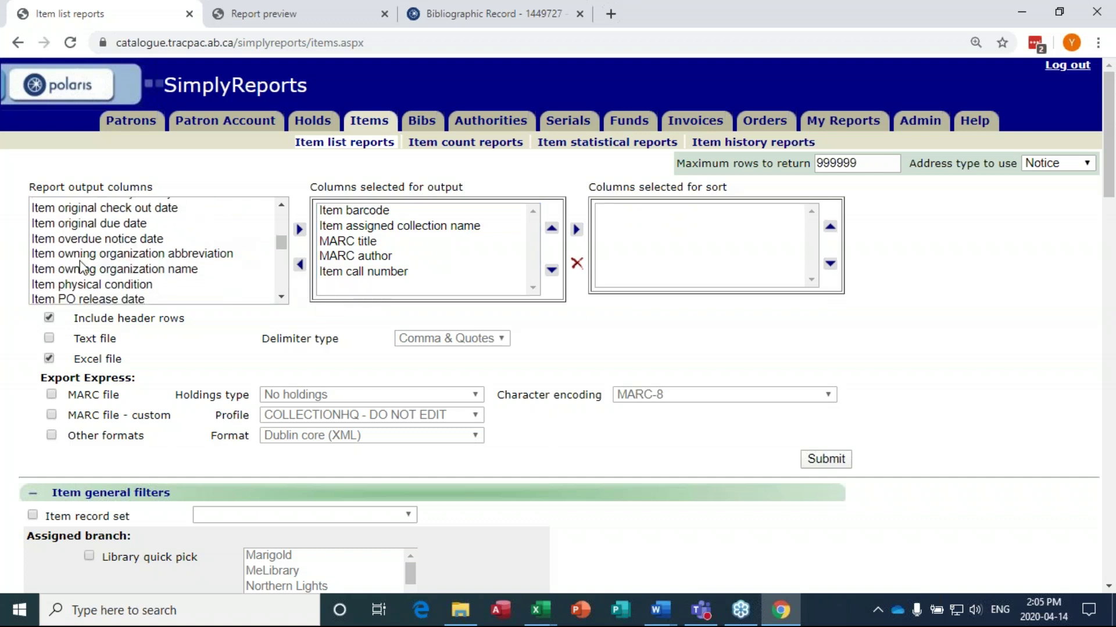
left_click(75, 238)
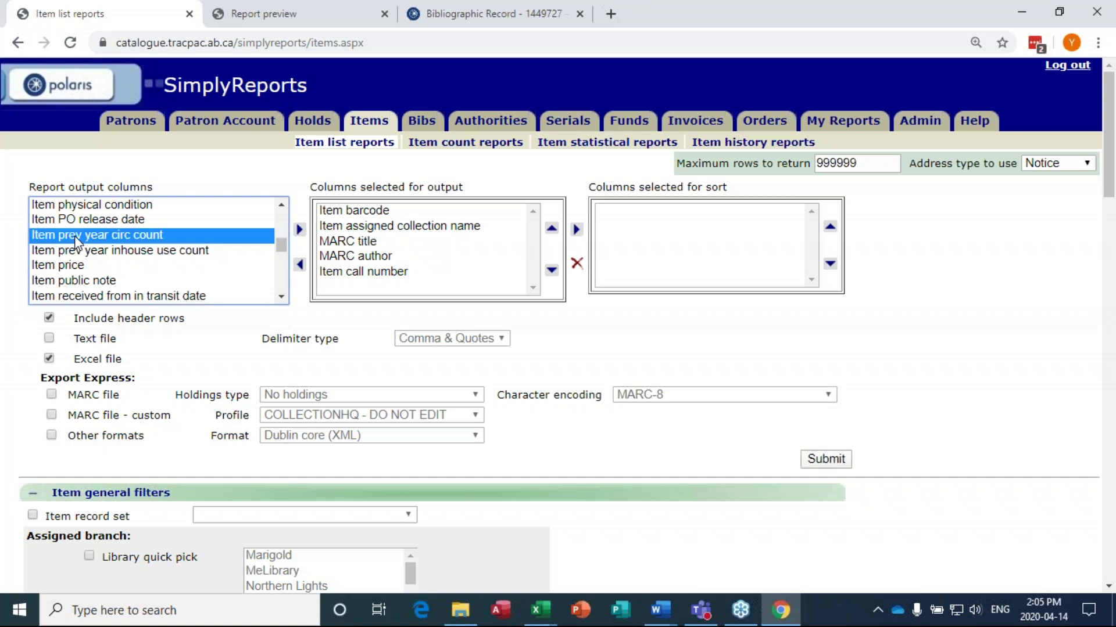
left_click(299, 229)
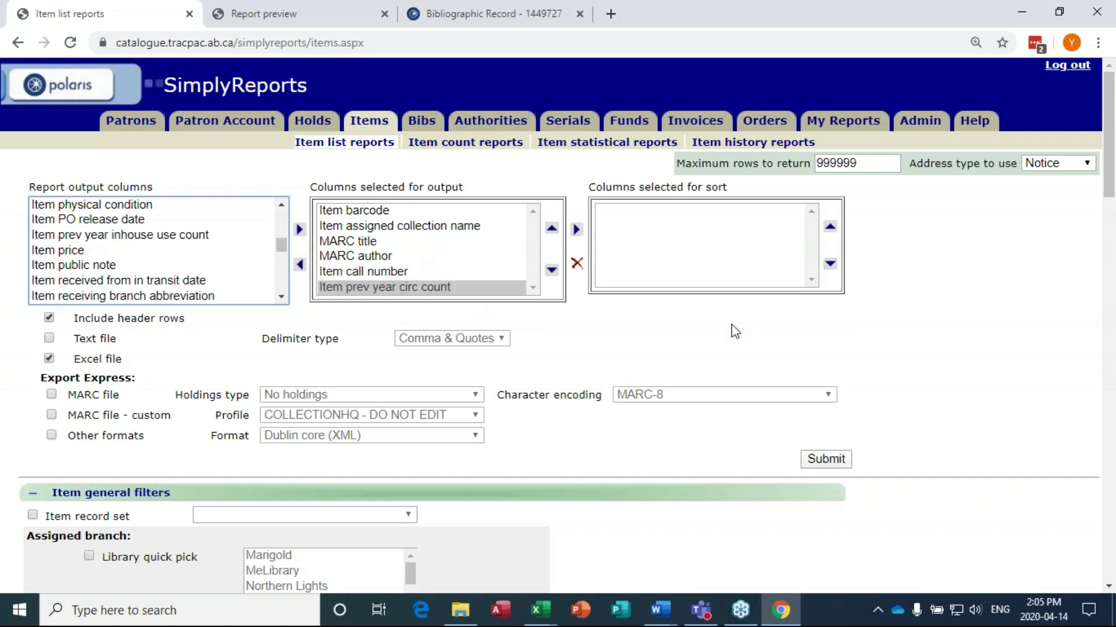
Step: Enable the Collection filter in the item general filters and select both Non-fiction and Non-Fiction - Adult
scroll(905, 317, "down", 4)
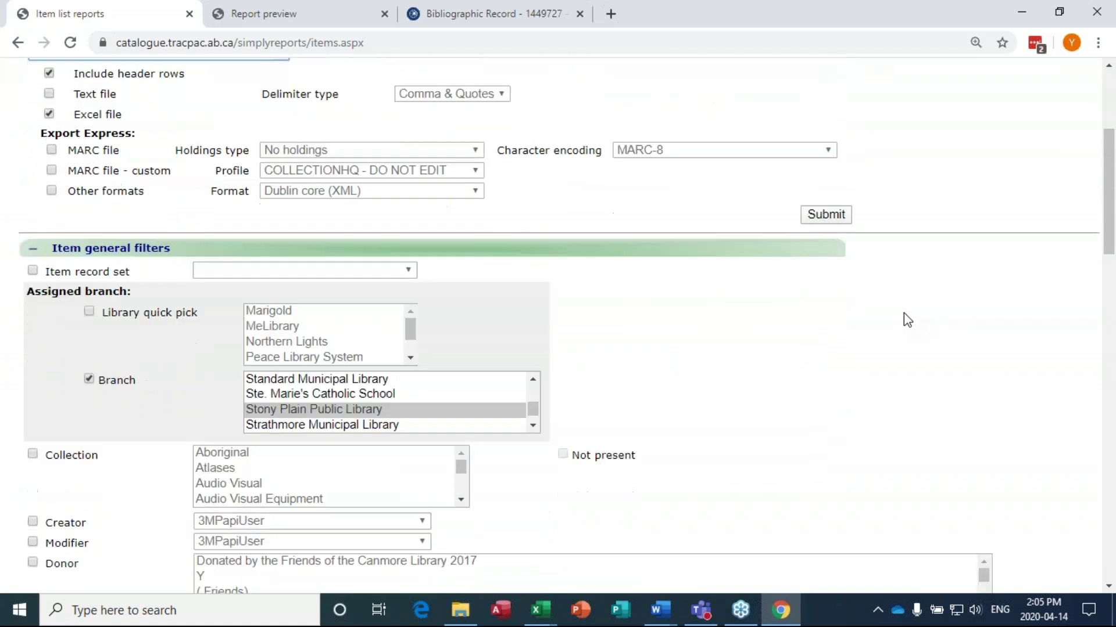
scroll(904, 313, "down", 1)
scroll(883, 320, "down", 1)
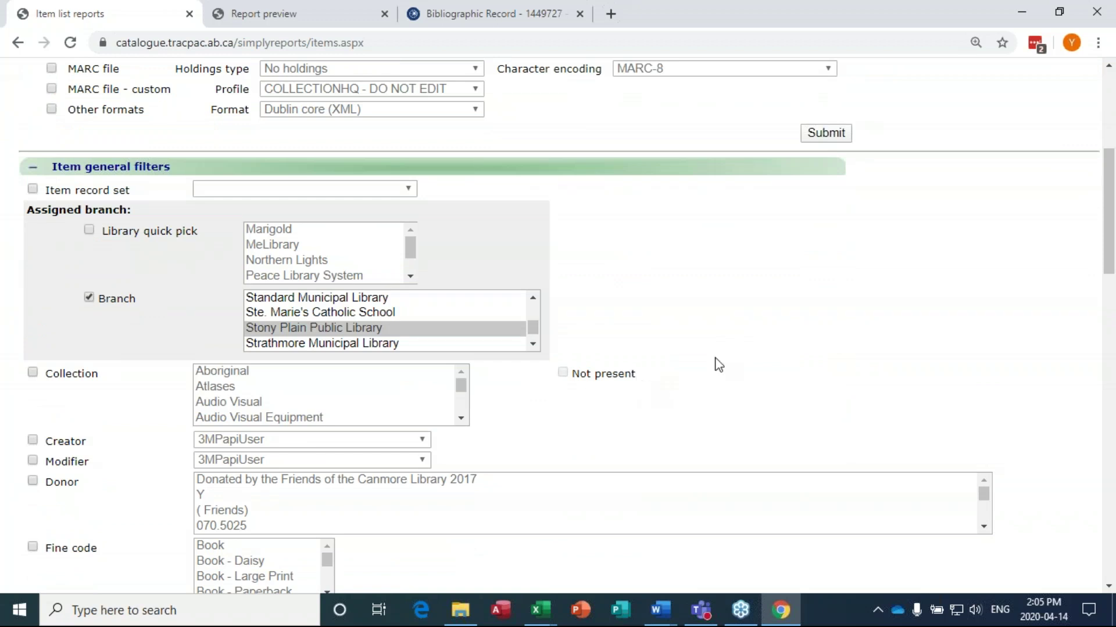
scroll(715, 364, "down", 1)
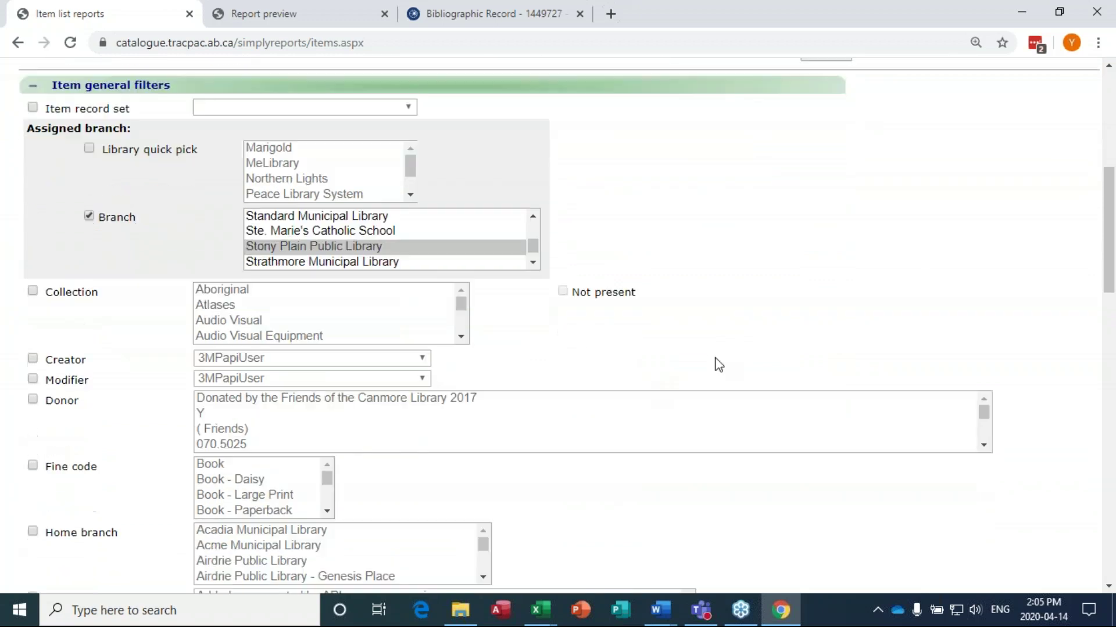
left_click(33, 290)
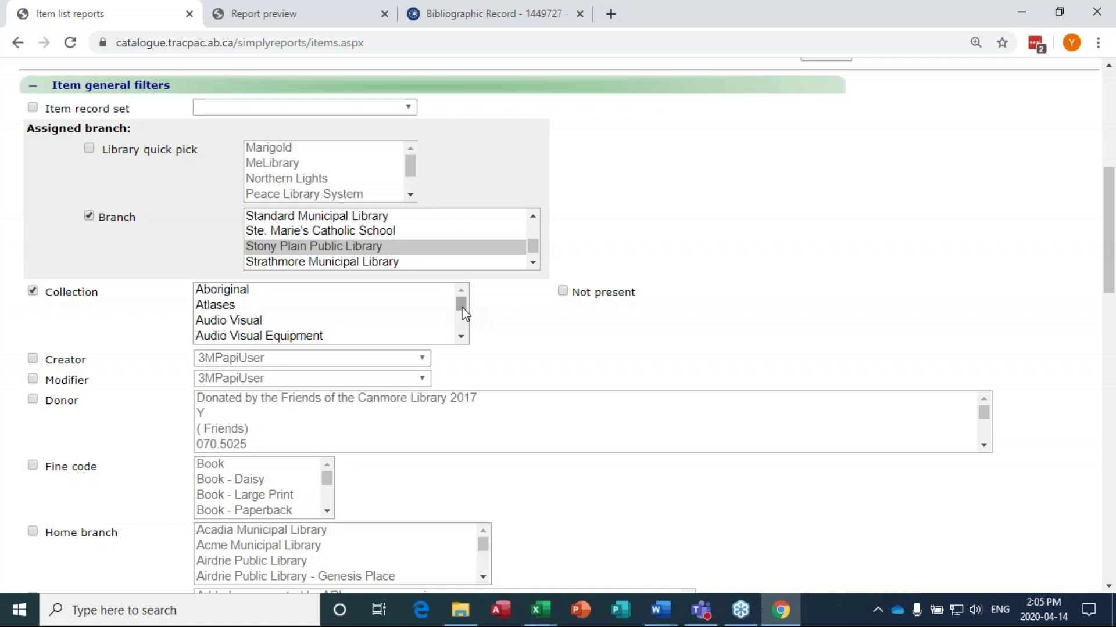
left_click_drag(463, 308, 471, 326)
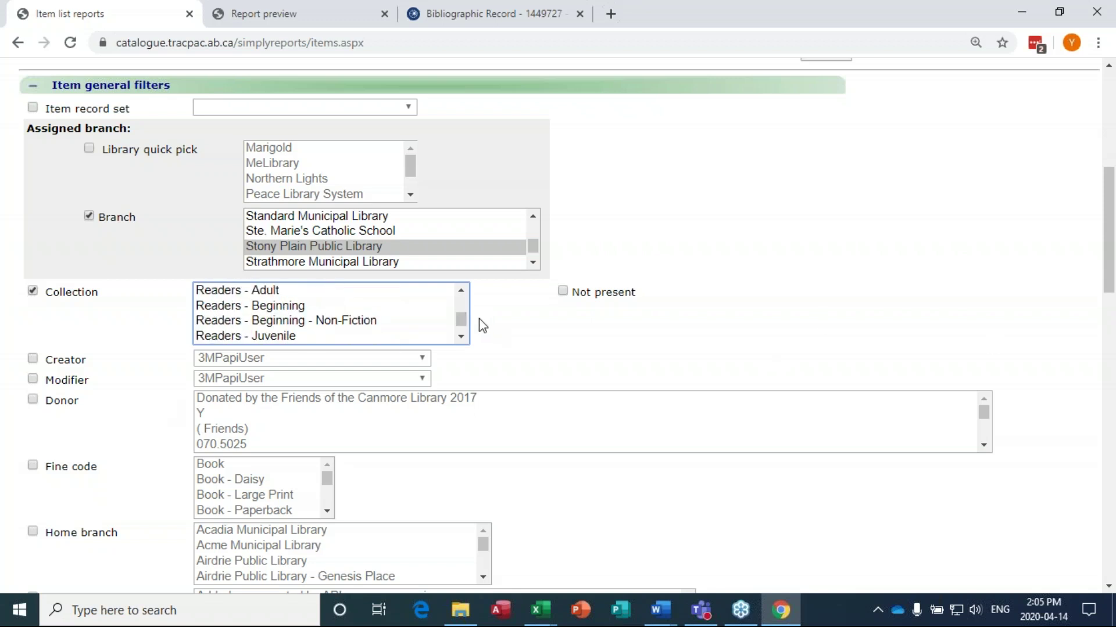
scroll(462, 320, "up", 4)
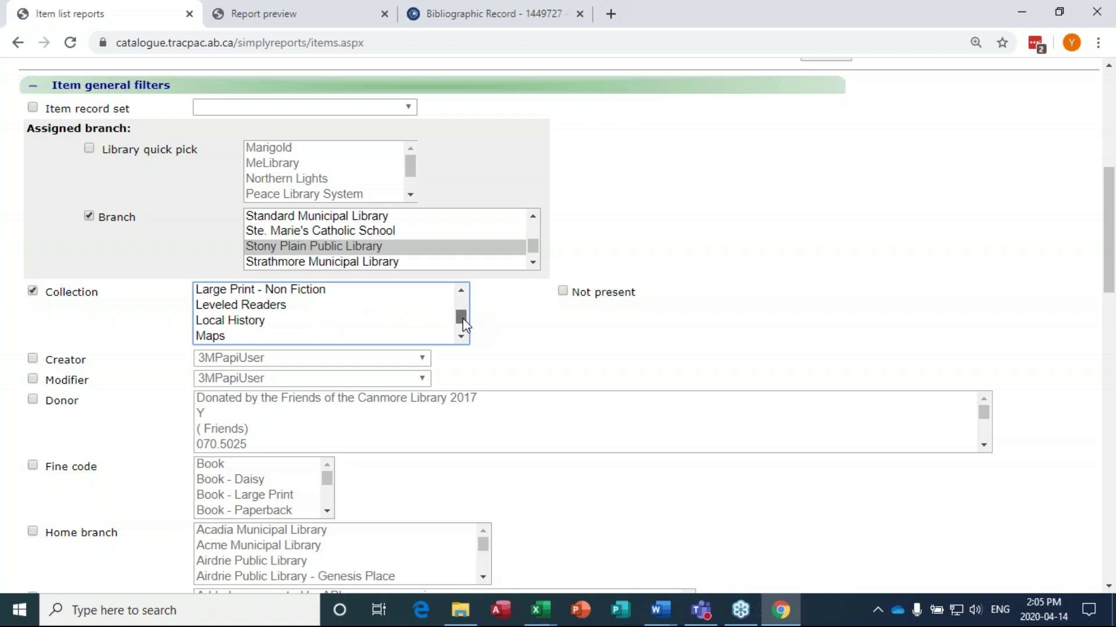
left_click_drag(463, 319, 464, 316)
scroll(219, 331, "down", 3)
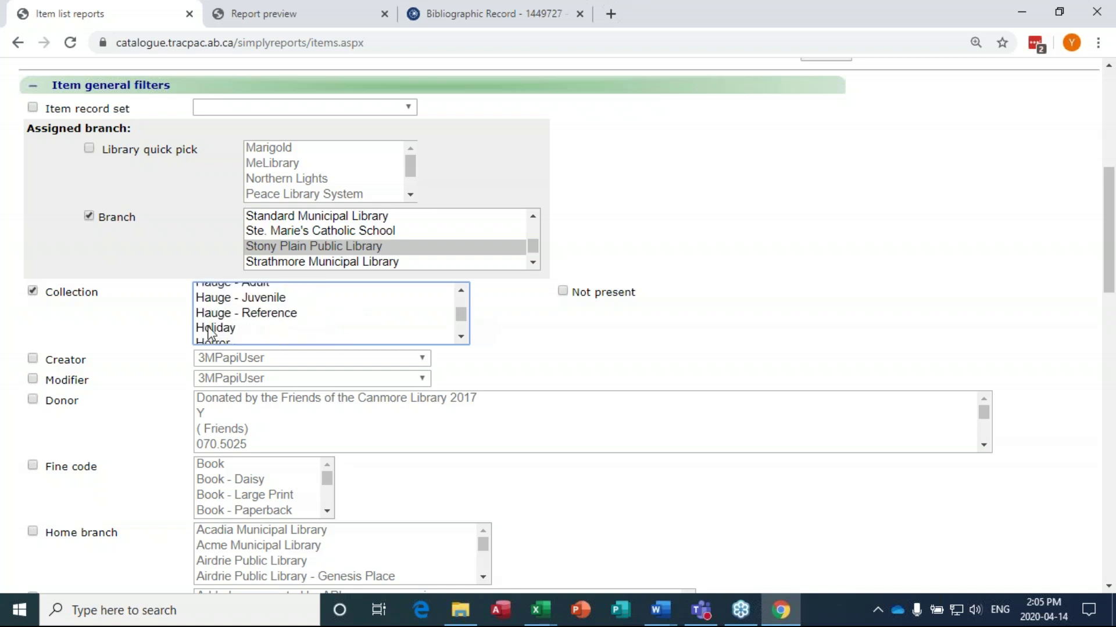
scroll(224, 341, "up", 4)
scroll(224, 347, "up", 5)
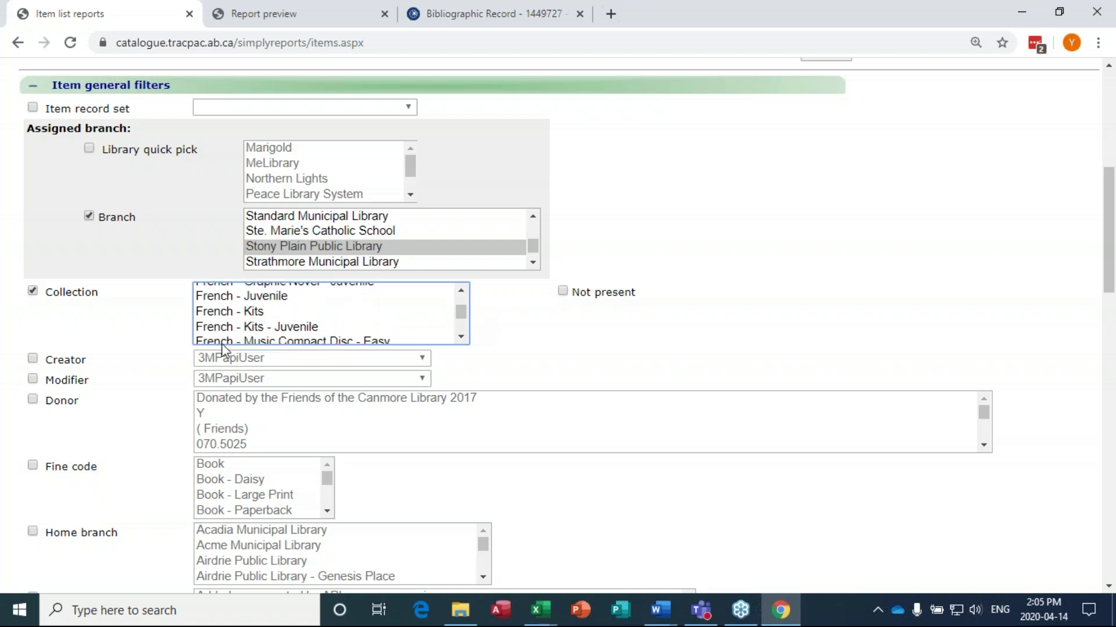
scroll(231, 340, "down", 5)
scroll(232, 336, "down", 7)
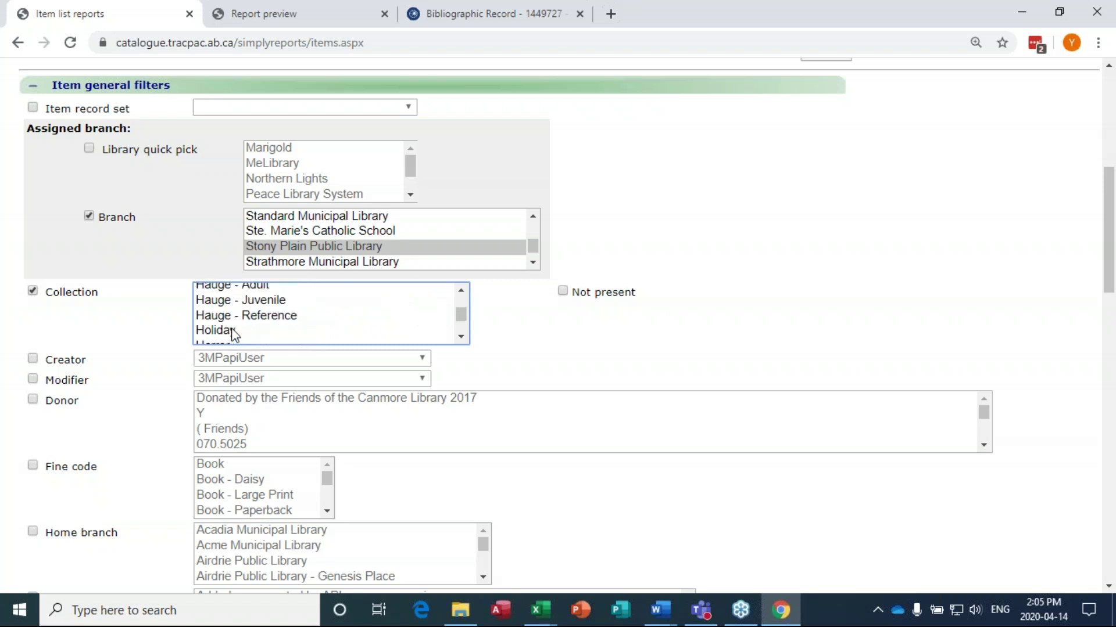
scroll(232, 334, "down", 6)
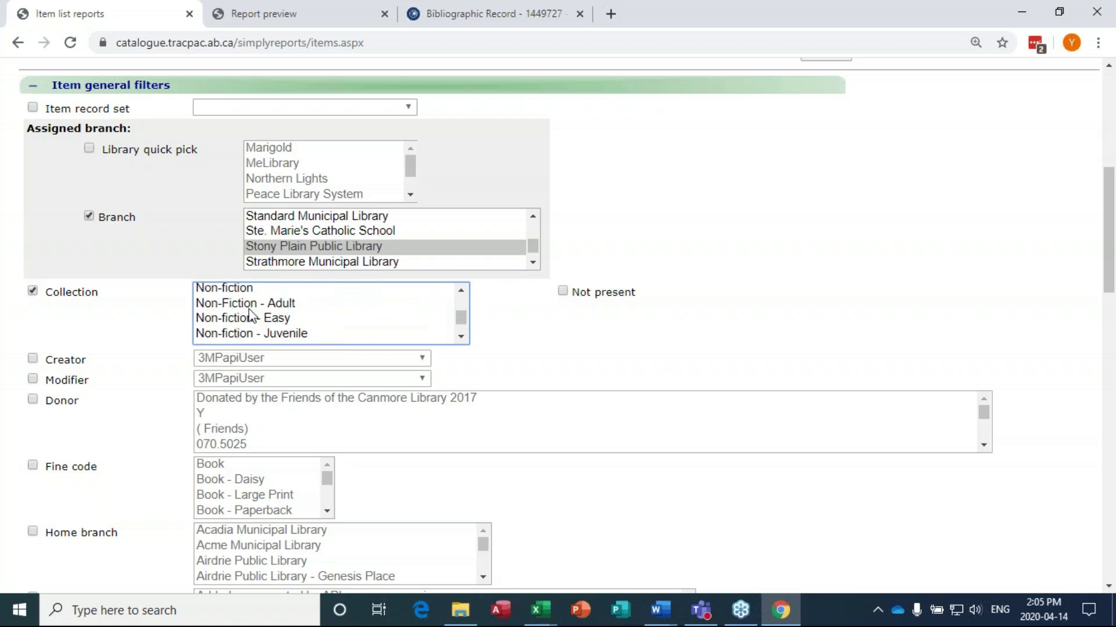
left_click(255, 289)
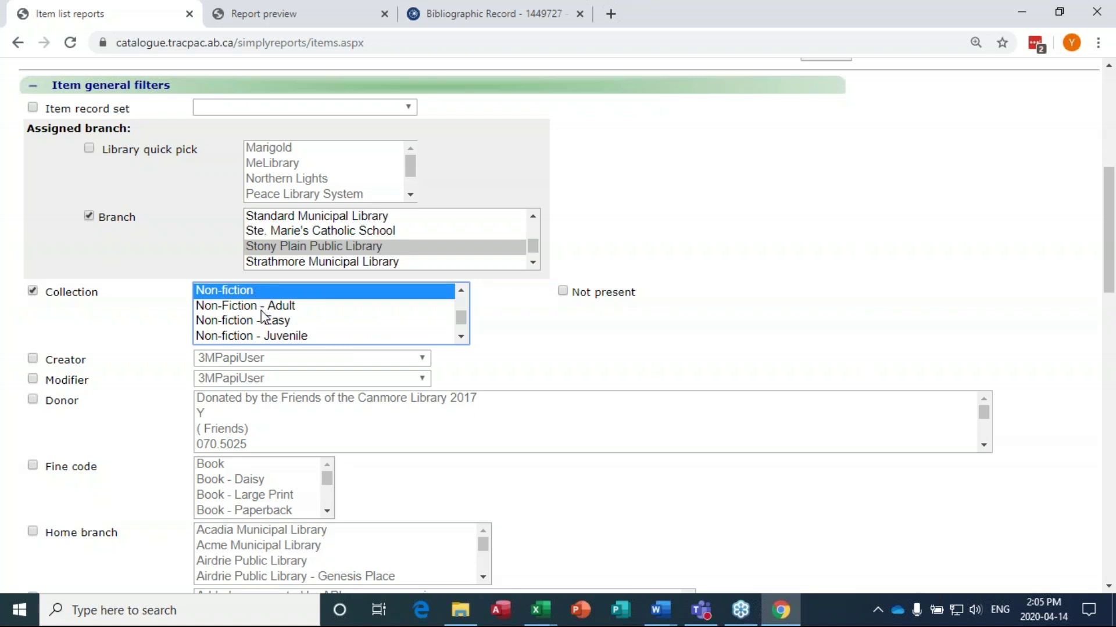
left_click(261, 309, "ctrl")
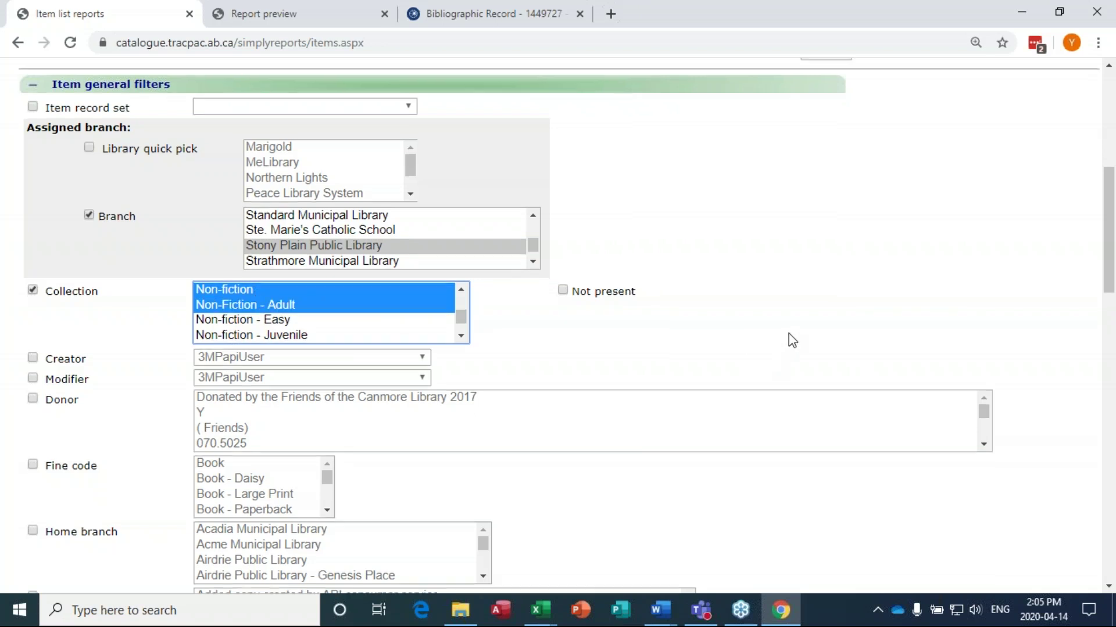
Step: Expand the Item circulation filters section of the item list report
scroll(789, 333, "down", 4)
scroll(783, 343, "down", 1)
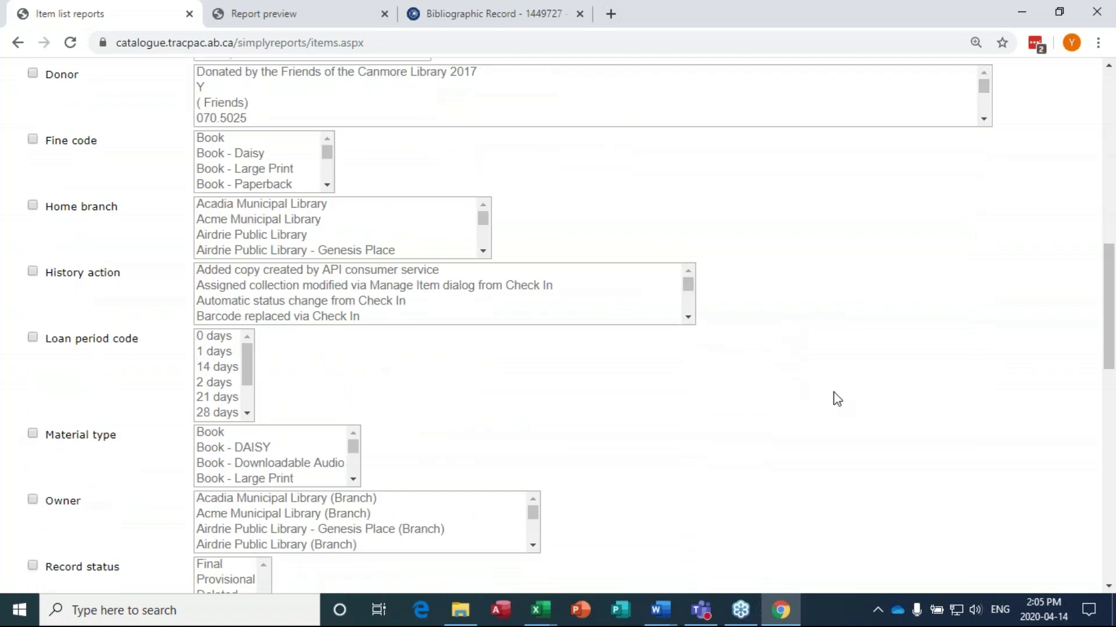
scroll(45, 491, "down", 2)
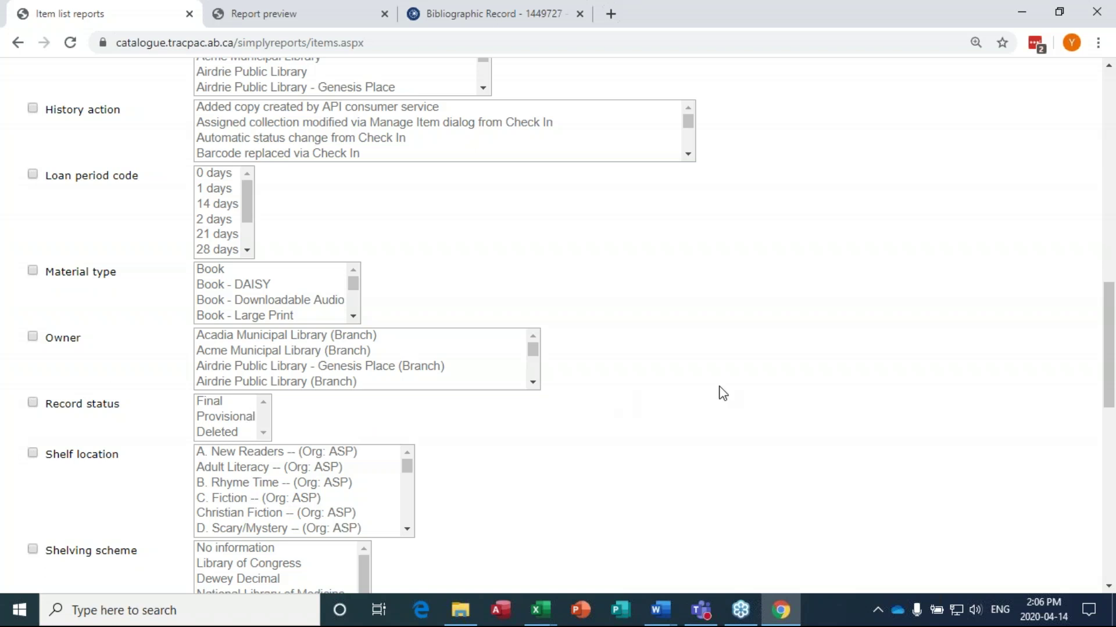
scroll(714, 394, "up", 4)
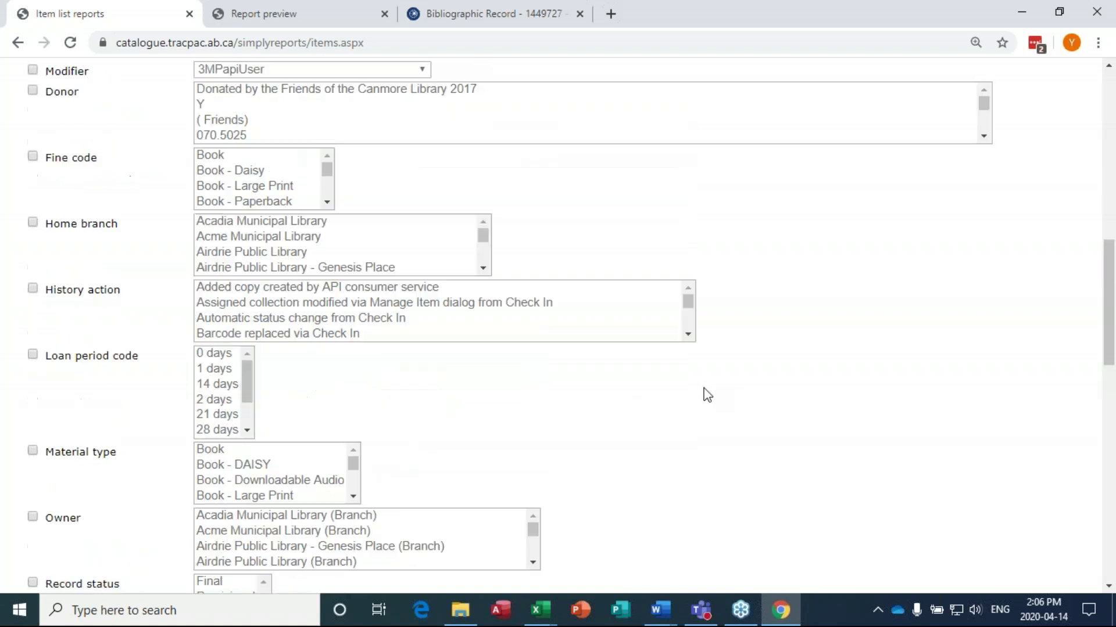
scroll(705, 395, "down", 10)
scroll(706, 397, "down", 5)
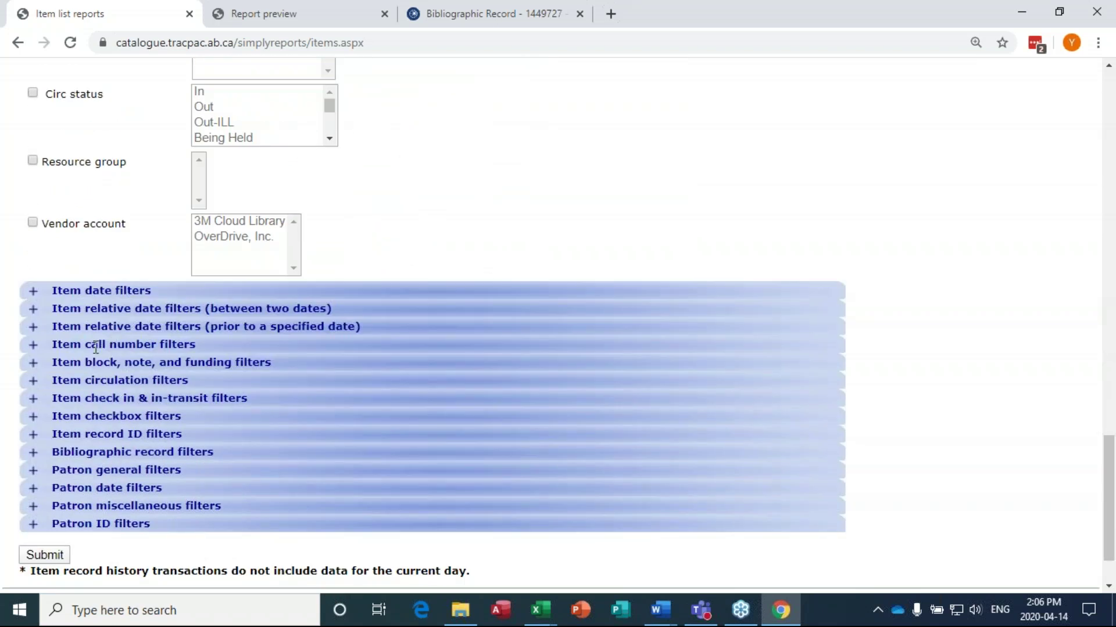
left_click(33, 384)
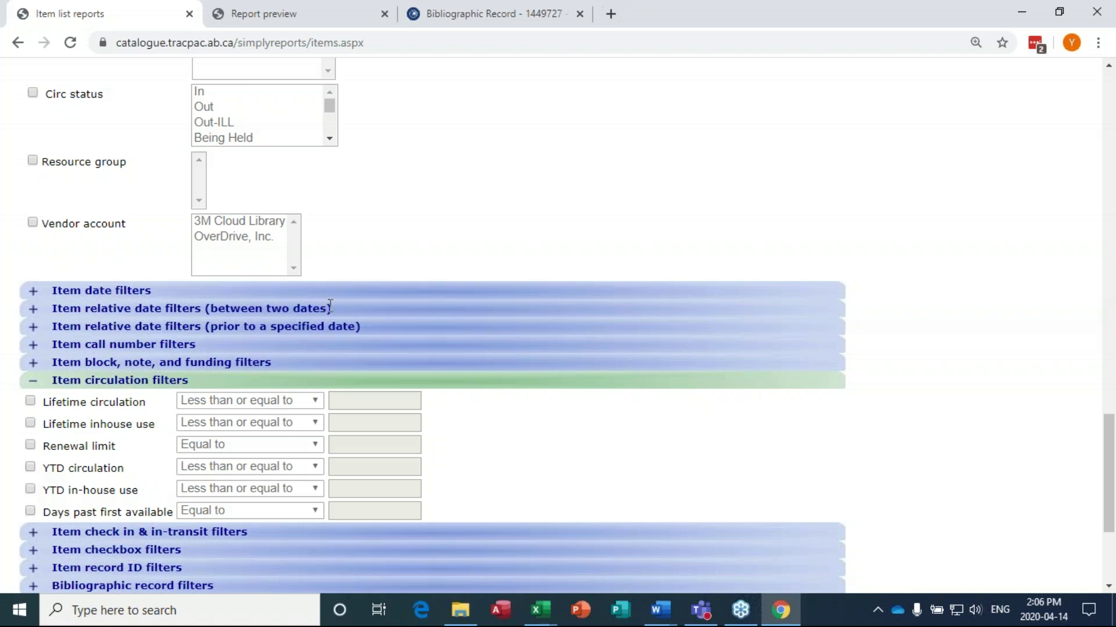
Step: Remove Item prev year circ count from the report's sort and output columns
scroll(463, 263, "up", 15)
scroll(439, 257, "up", 10)
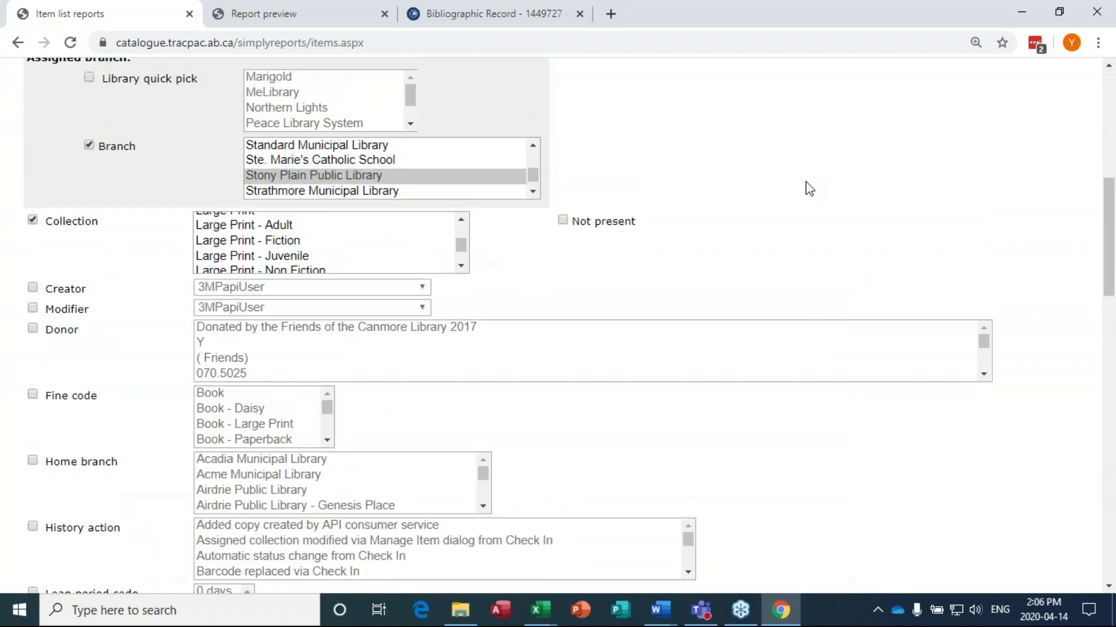
left_click(421, 289)
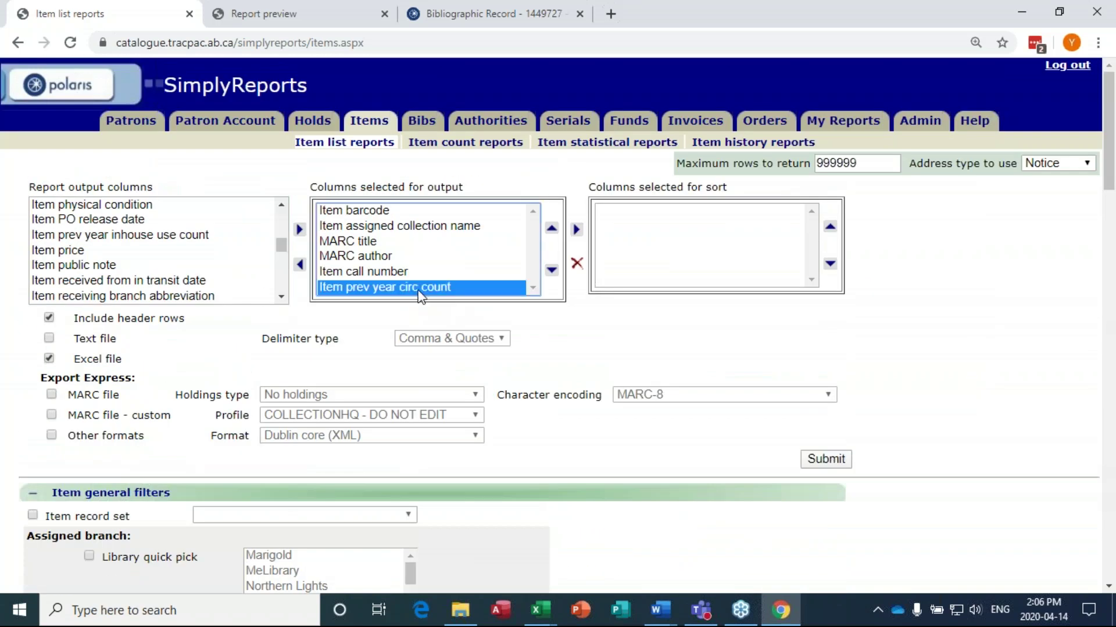
left_click(576, 229)
left_click(697, 215)
left_click(577, 265)
left_click(301, 265)
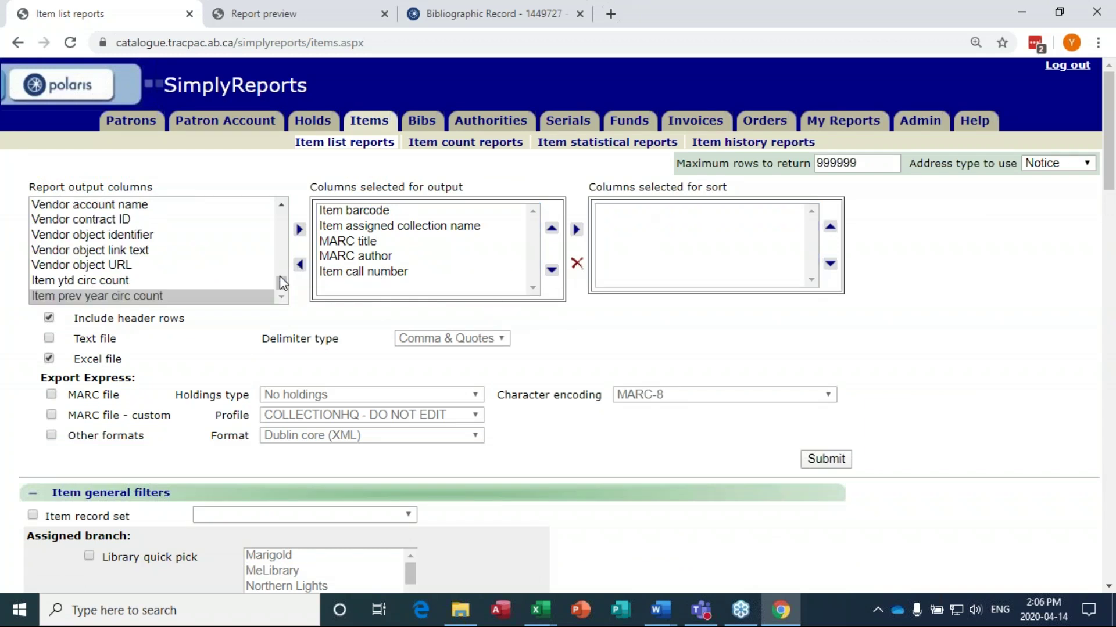
Step: Add Item ytd circ count back to the report's output columns
left_click(163, 297)
left_click(106, 281)
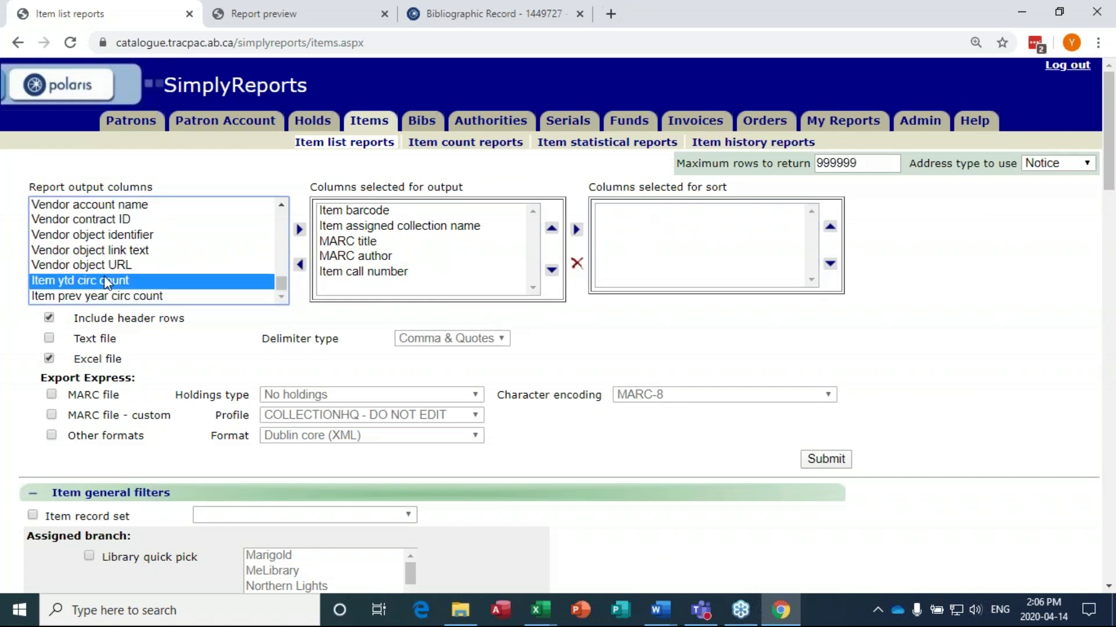
double_click(106, 281)
Step: Enable the YTD circulation filter, set it to greater than or equal to 5, and submit the report for preview
scroll(854, 345, "down", 20)
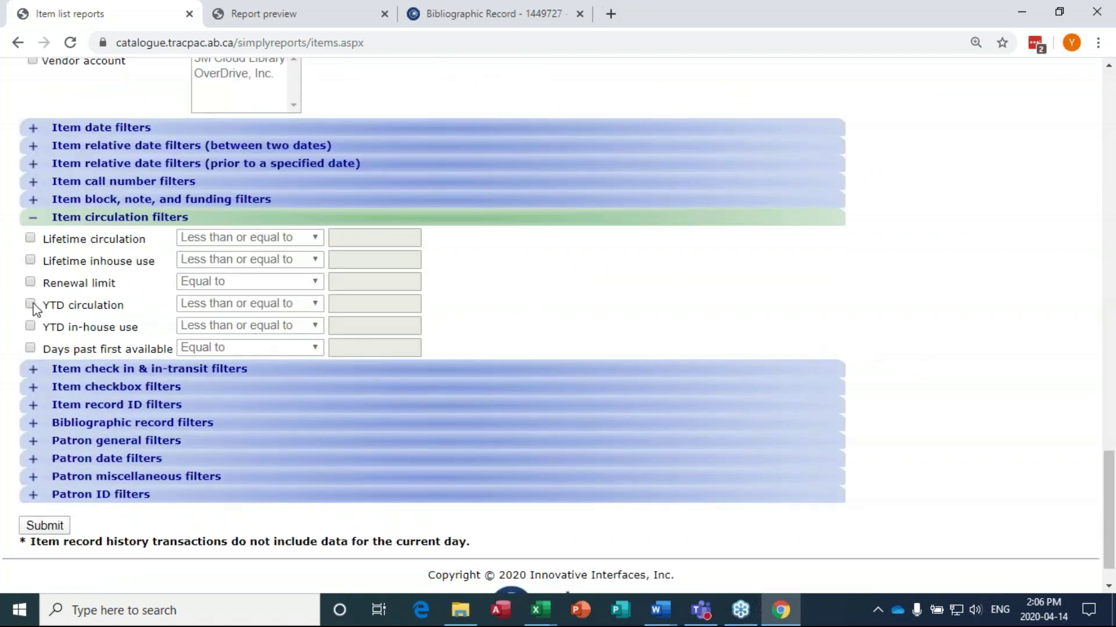
left_click(30, 304)
left_click(294, 303)
left_click(273, 333)
left_click(366, 306)
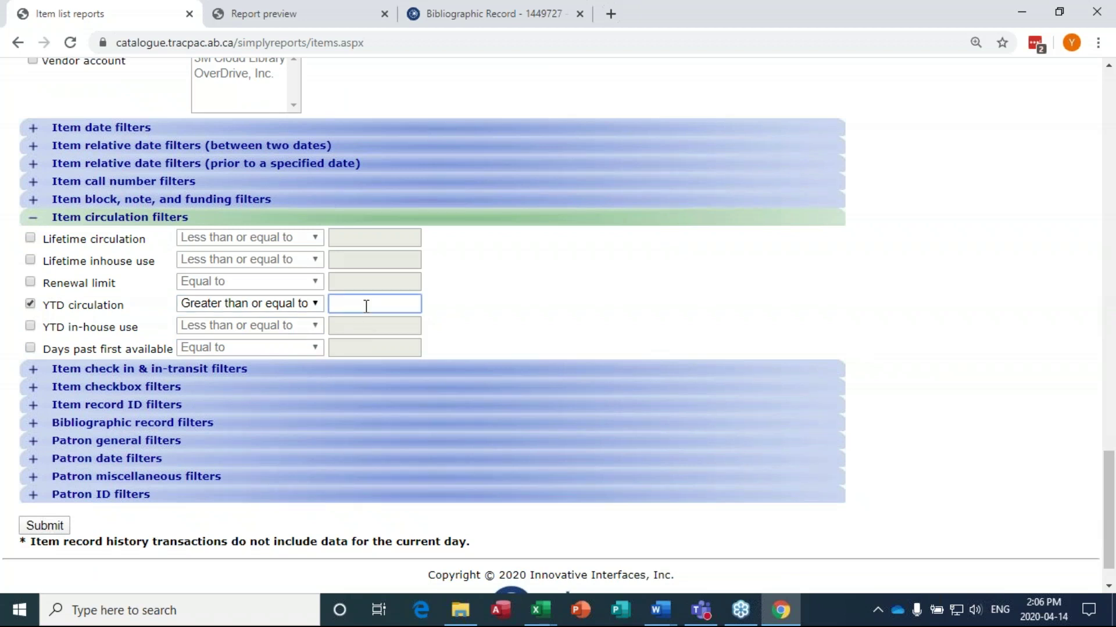
type("5")
scroll(542, 311, "down", 1)
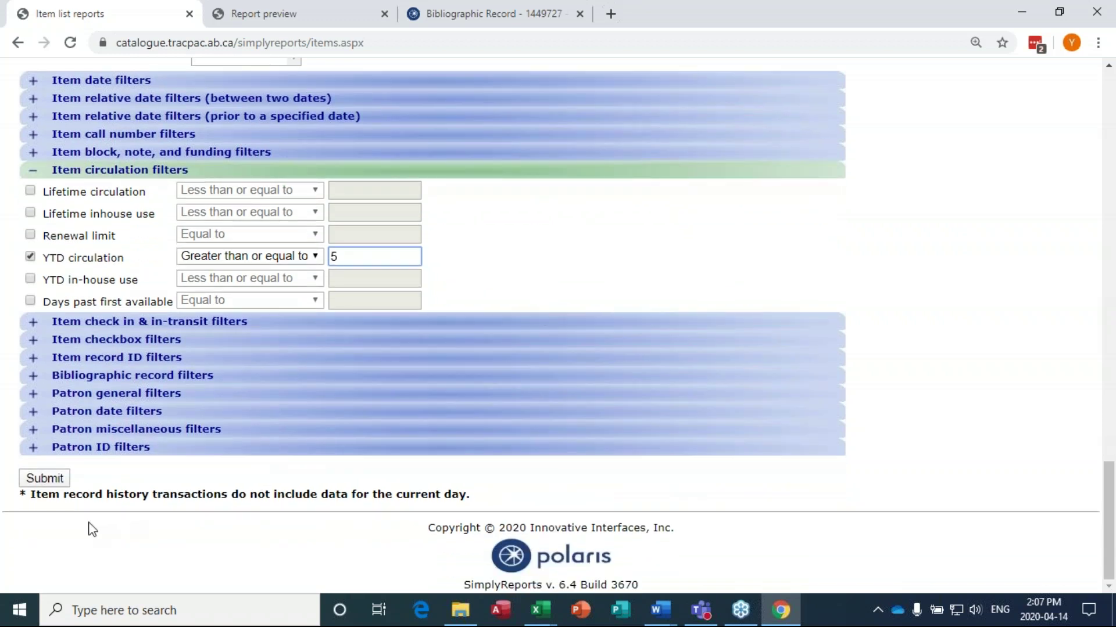
left_click(47, 481)
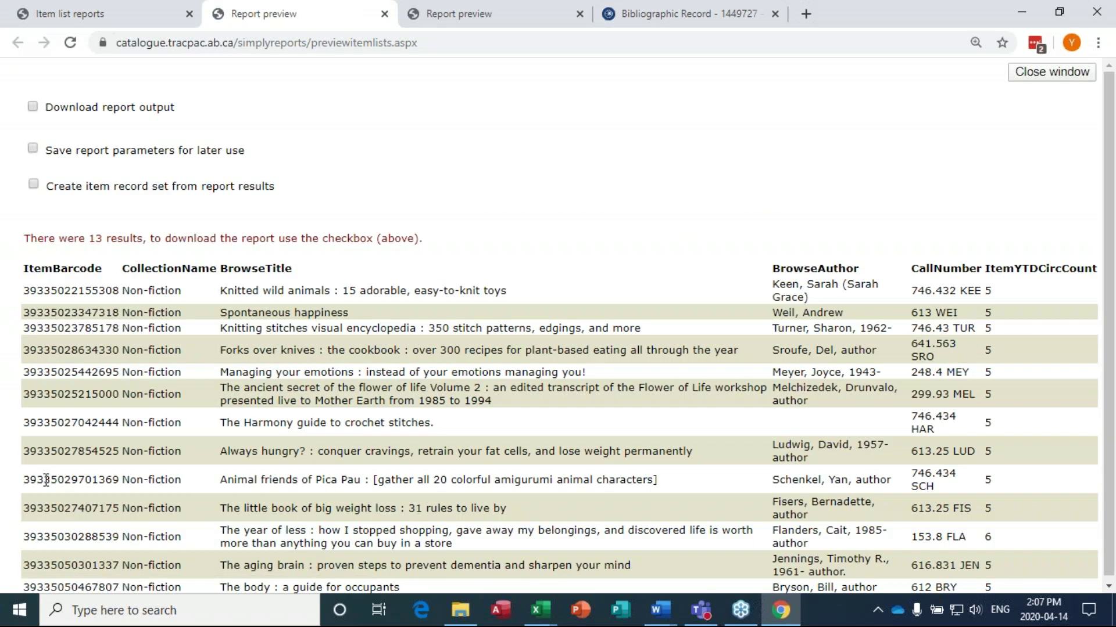
scroll(138, 426, "down", 1)
Step: Return to the item list report setup, sort the report by Item ytd circ count, and submit it again
left_click(119, 14)
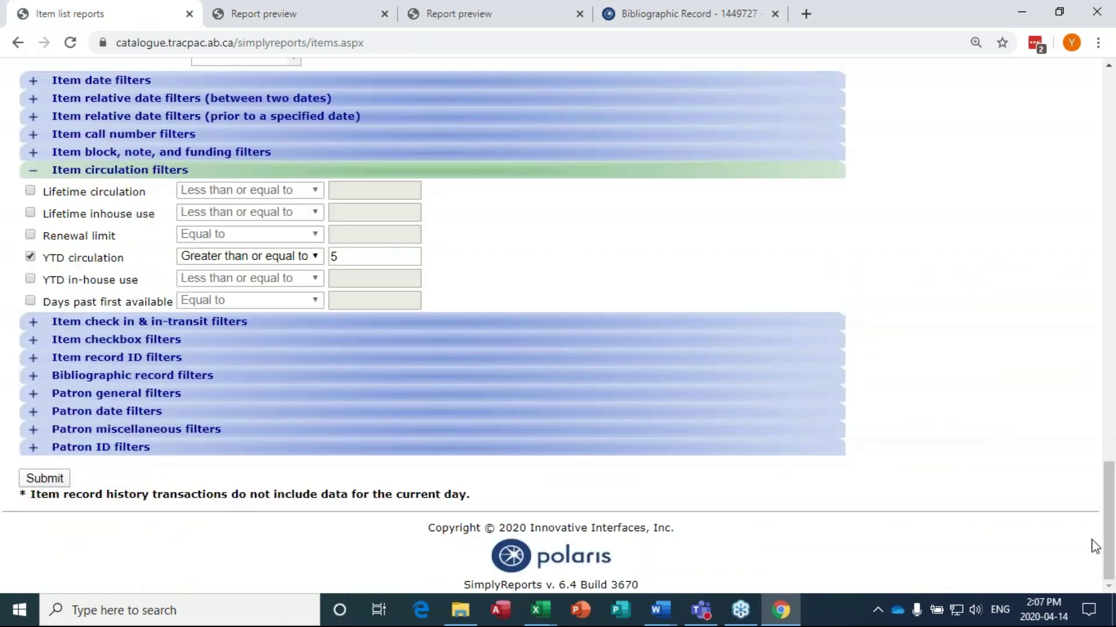
left_click_drag(1110, 533, 1075, 101)
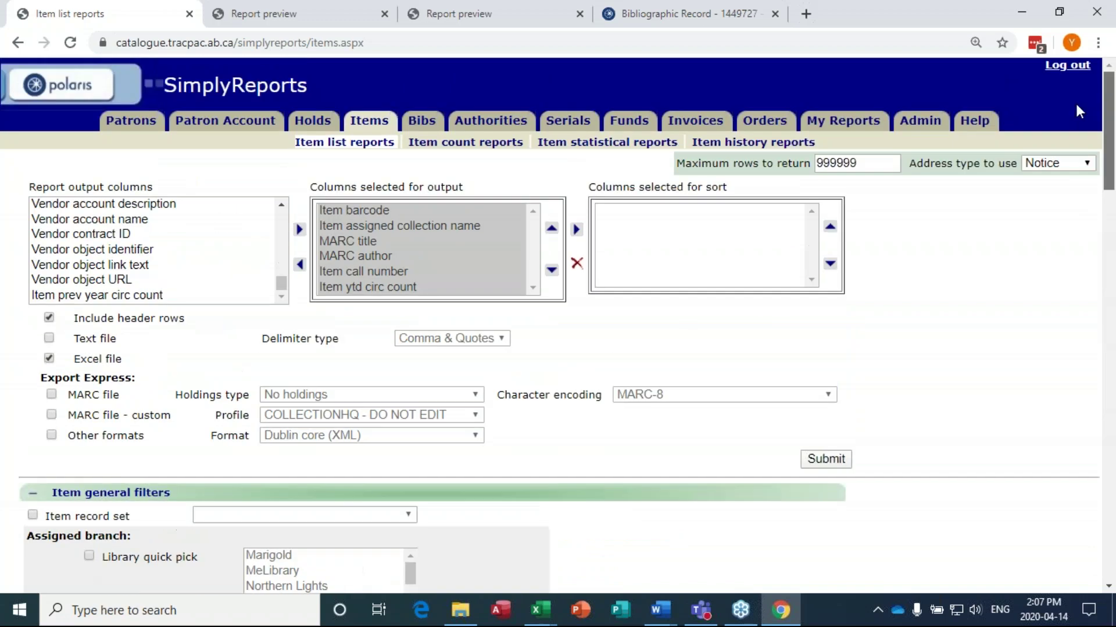
left_click(416, 241)
scroll(437, 271, "down", 1)
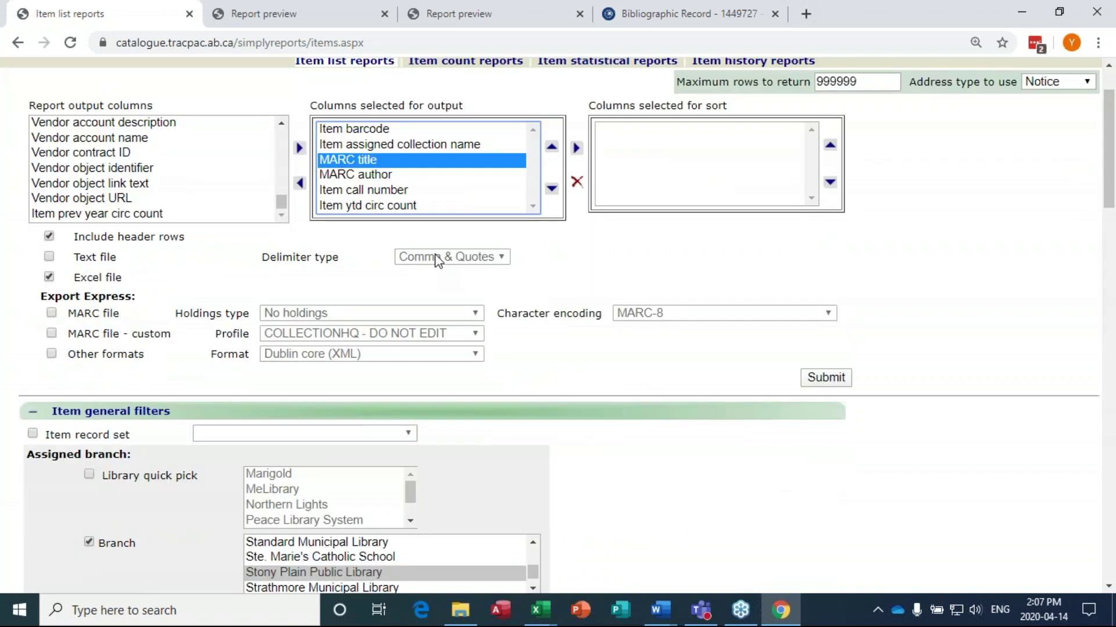
left_click(406, 205)
double_click(413, 205)
scroll(566, 218, "down", 6)
scroll(311, 154, "down", 2)
scroll(79, 343, "down", 15)
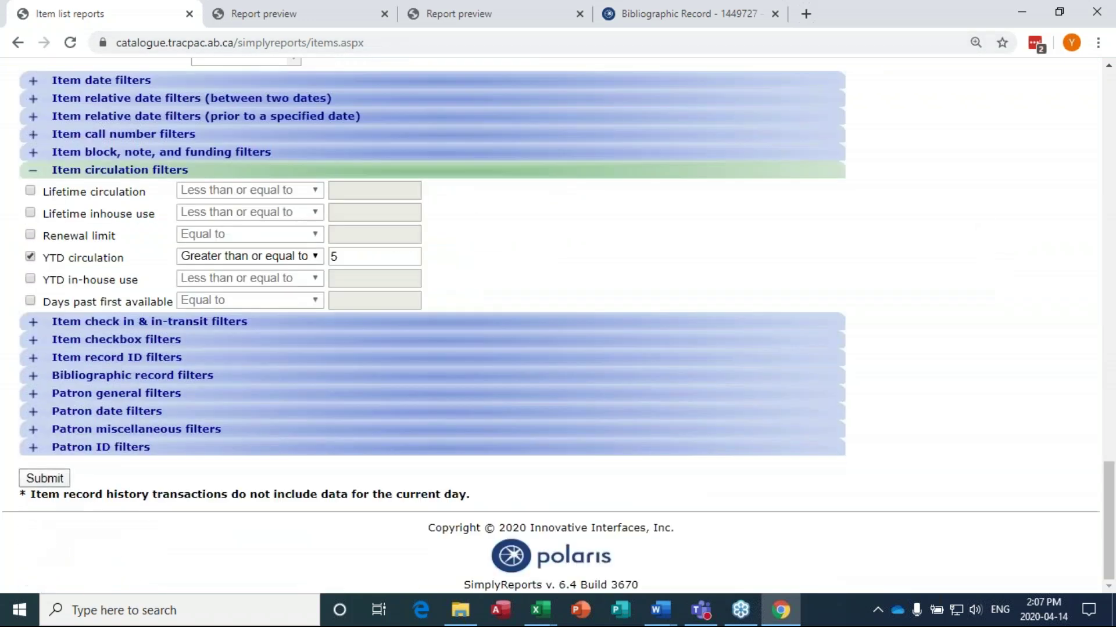
left_click(52, 479)
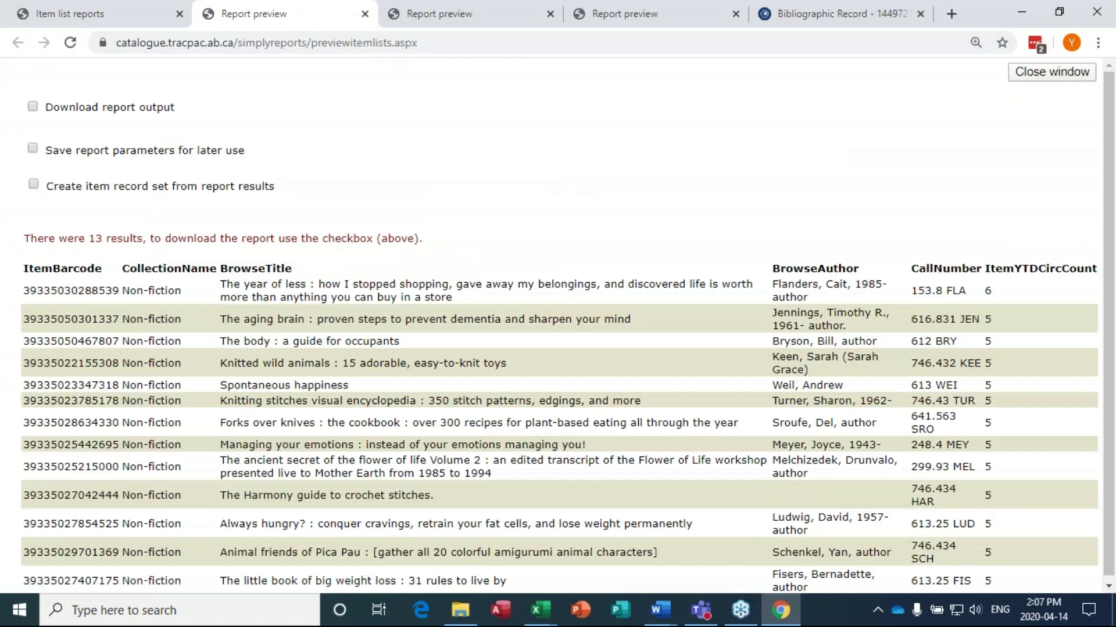
Step: Close the earlier item report preview that is not sorted by circulation count
left_click(465, 17)
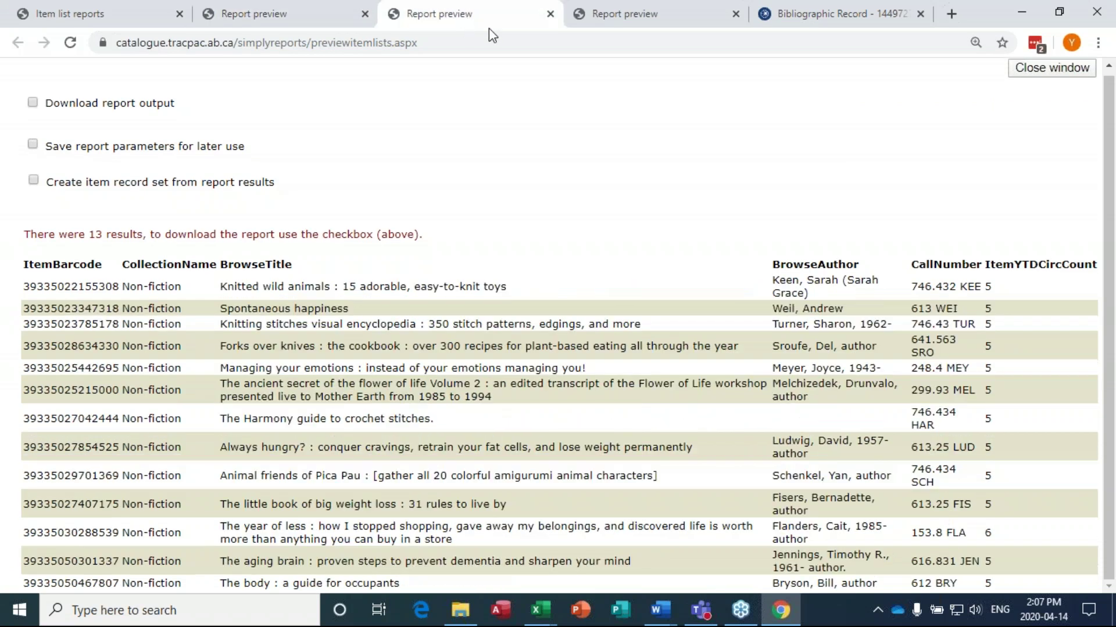
left_click(551, 14)
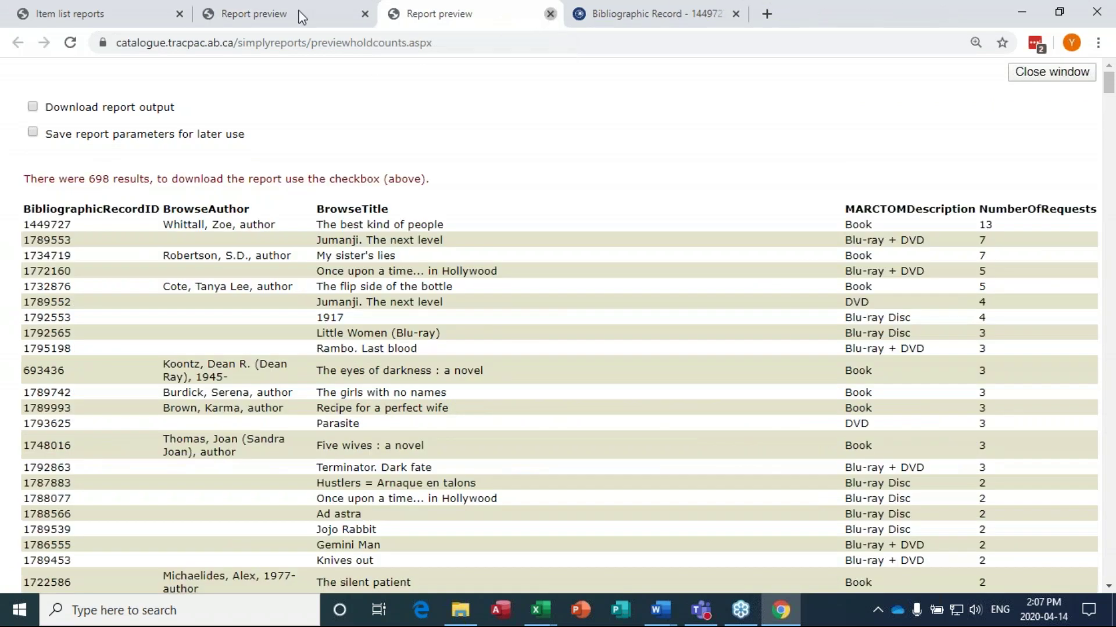
Step: Close the hold counts preview and review the titles and YTD circulation counts in the sorted item report preview
left_click(550, 14)
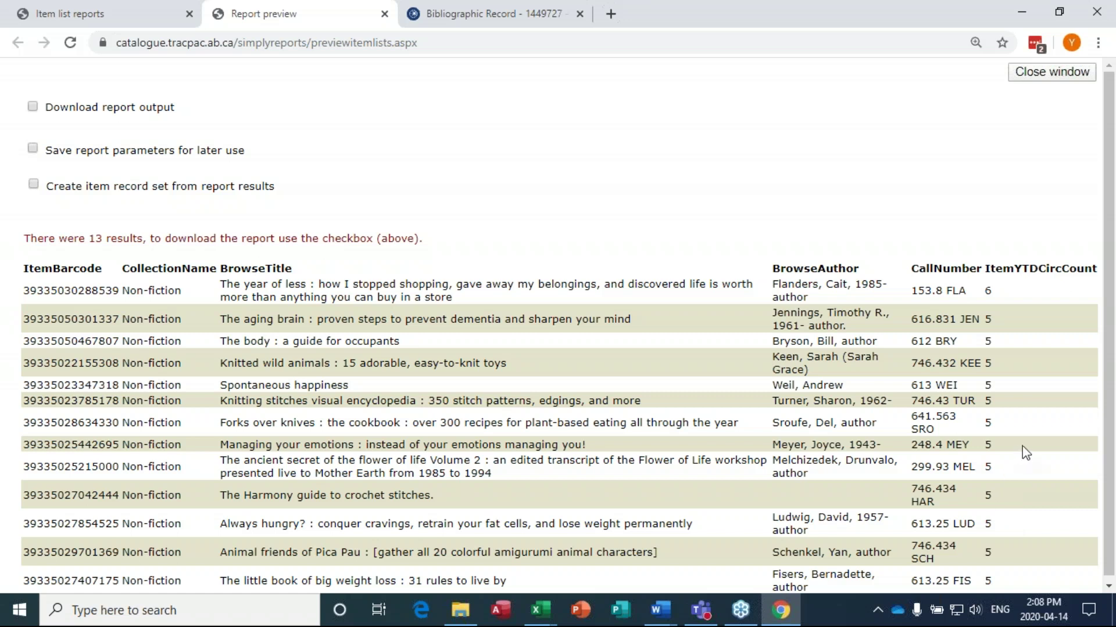
scroll(1026, 452, "down", 1)
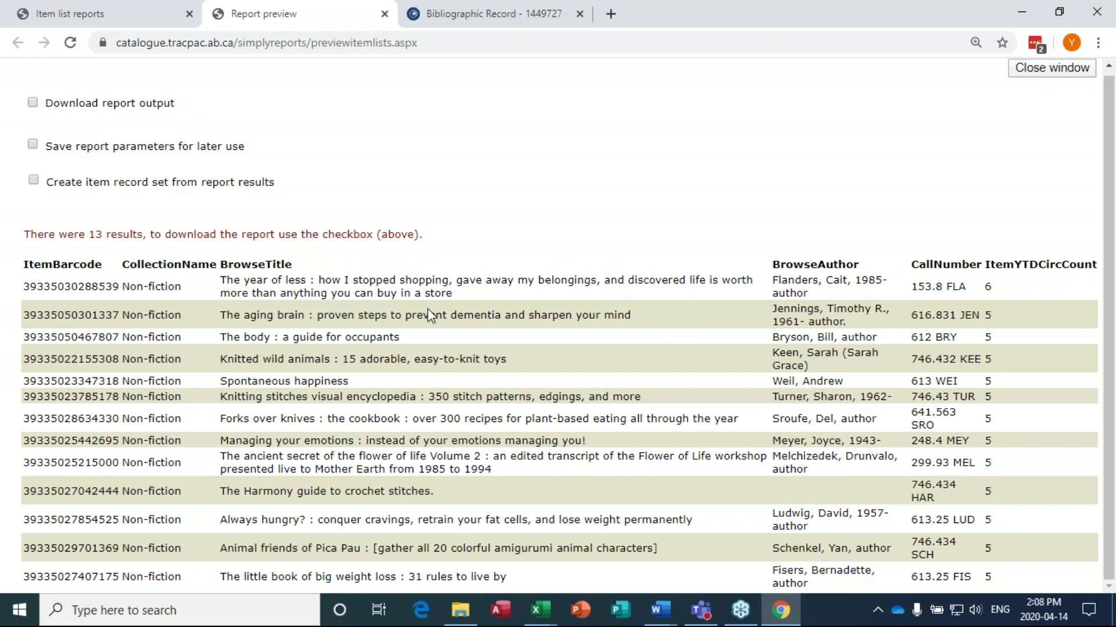
double_click(258, 315)
left_click(480, 315)
double_click(987, 315)
left_click_drag(492, 470, 213, 468)
left_click(214, 463)
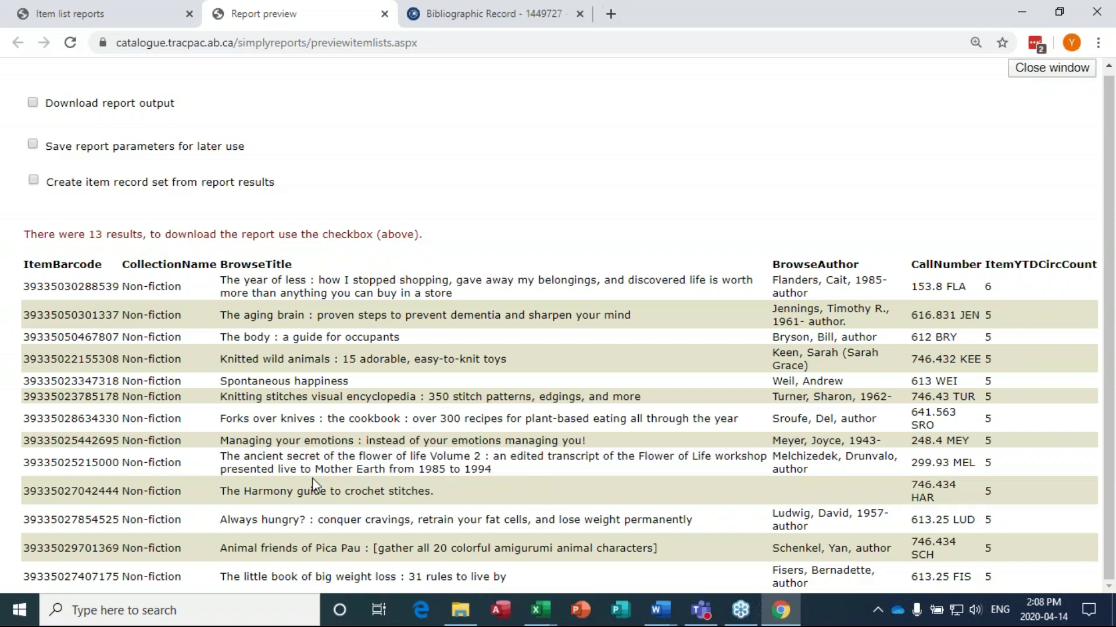
Step: Return to the item list report setup, lower the YTD circulation filter value to 3, and submit the report
left_click(129, 21)
left_click(343, 259)
double_click(342, 259)
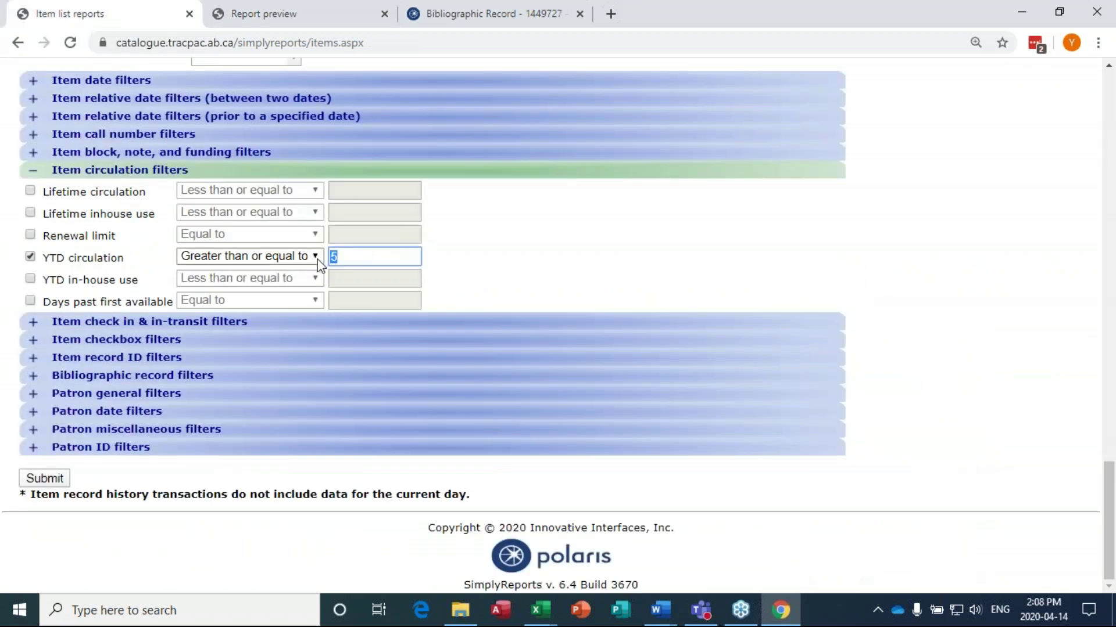
type("3")
left_click(50, 479)
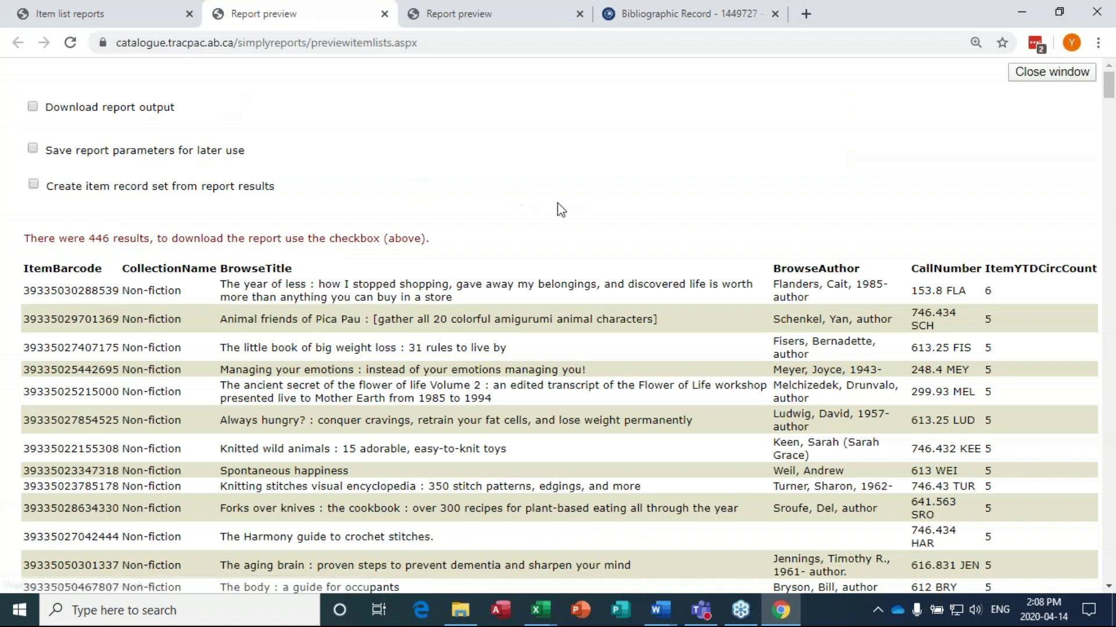
Step: Look through the new item report preview, examining how the YTD circulation counts are ordered down the list
scroll(553, 217, "down", 3)
scroll(528, 186, "down", 10)
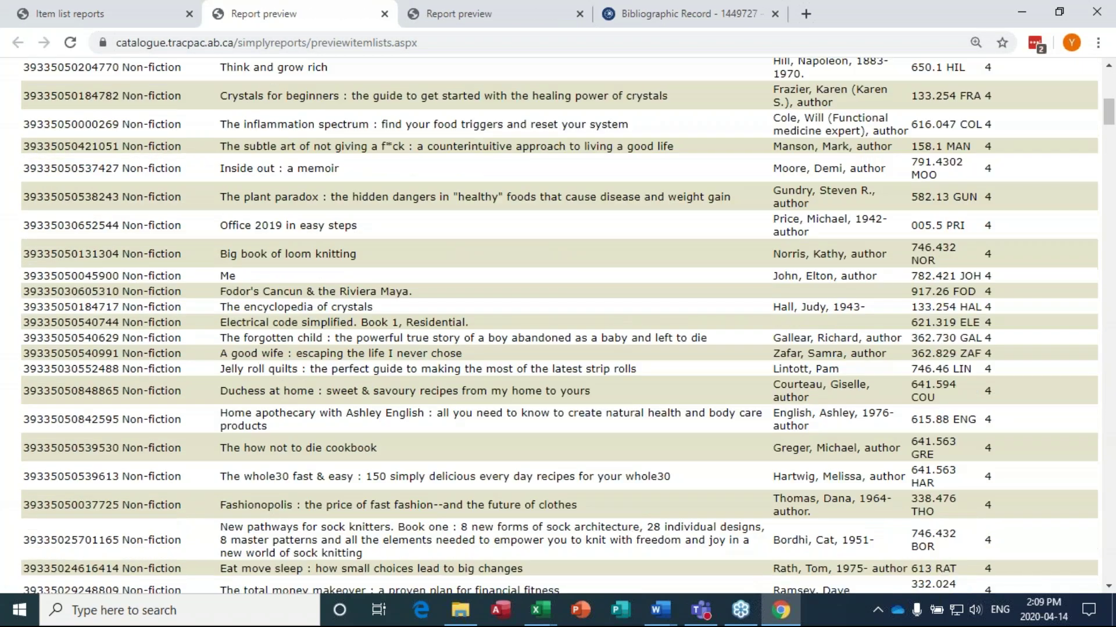
scroll(1108, 116, "up", 15)
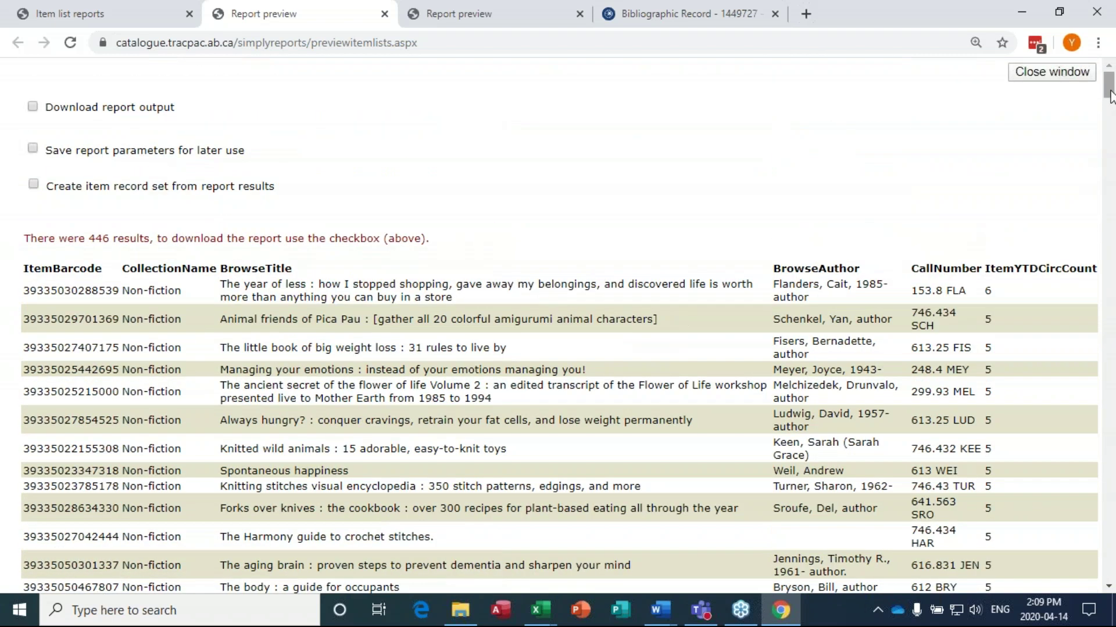
scroll(1110, 105, "down", 11)
scroll(558, 326, "down", 6)
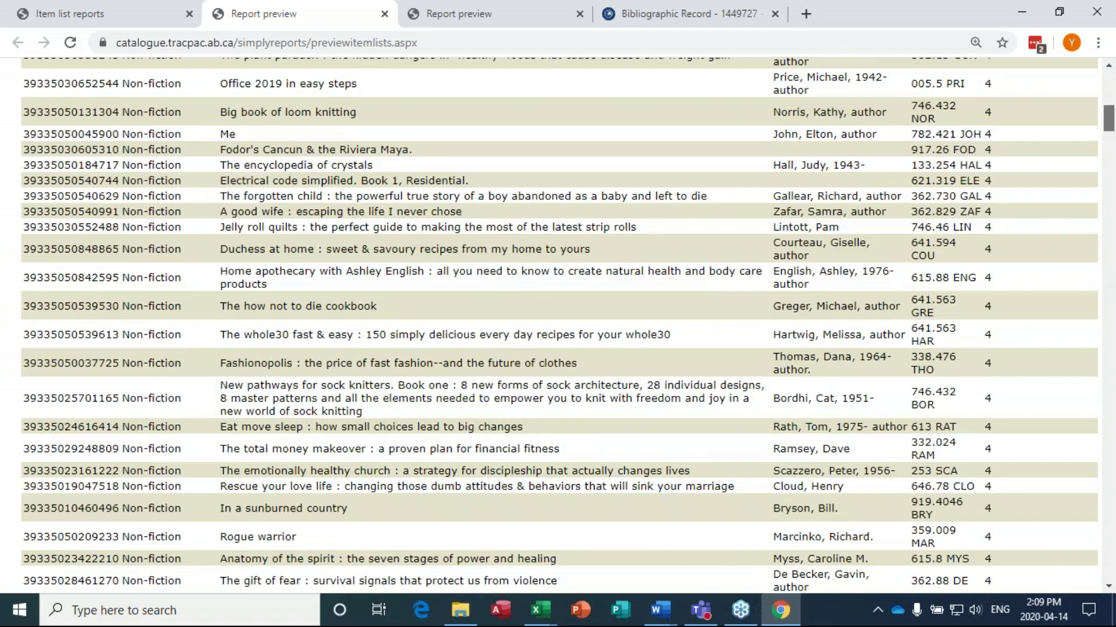
scroll(558, 325, "down", 8)
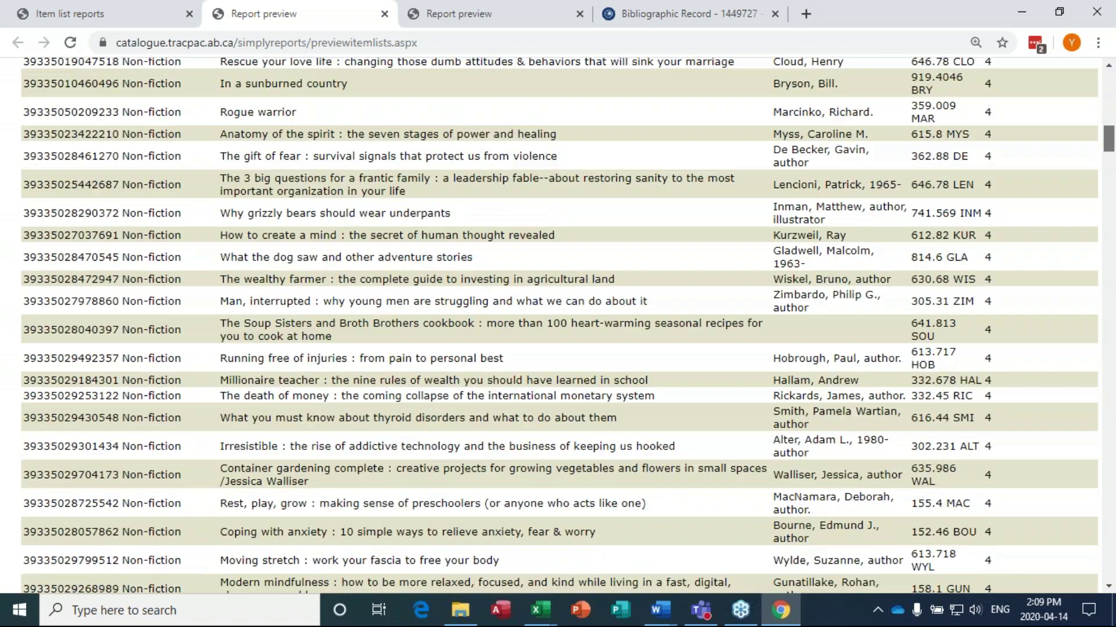
scroll(558, 325, "down", 2)
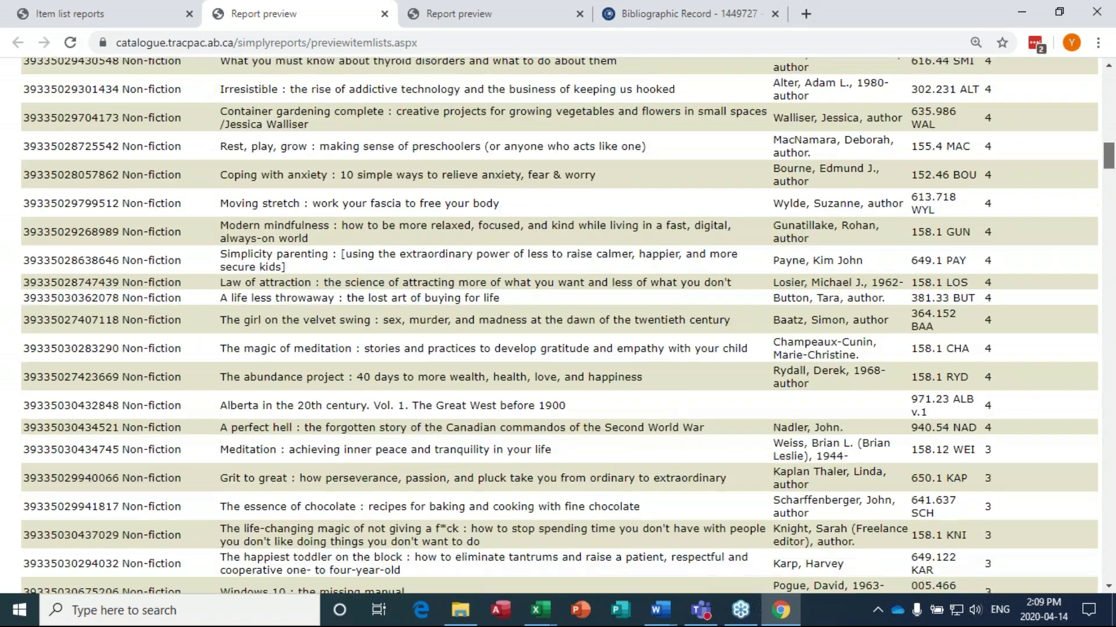
scroll(558, 326, "down", 8)
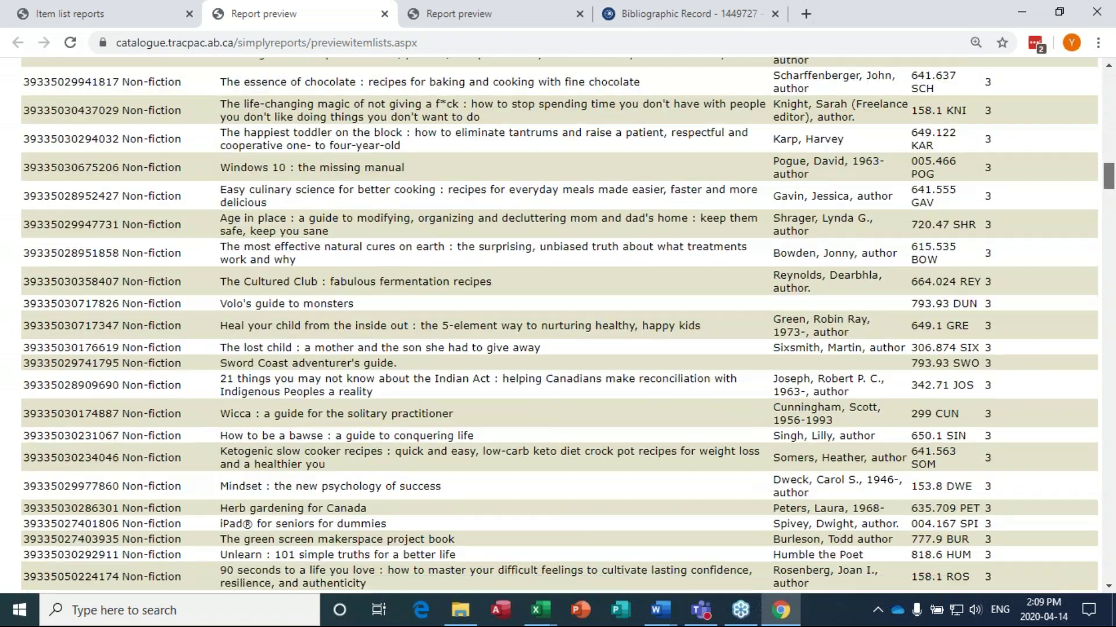
scroll(558, 326, "up", 5)
scroll(812, 173, "up", 15)
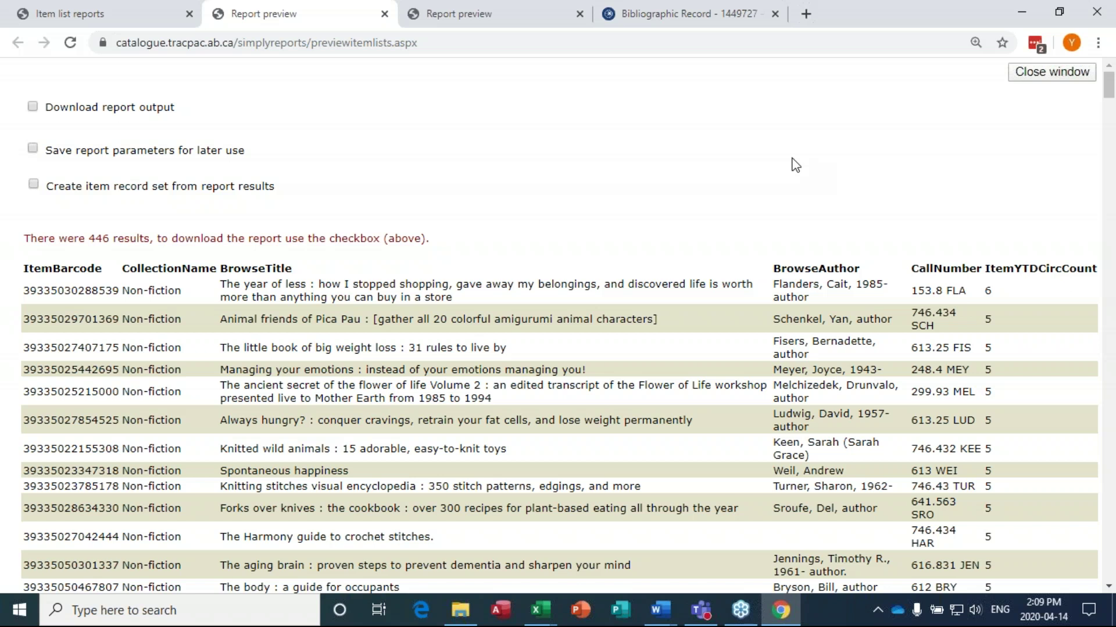
left_click(1020, 11)
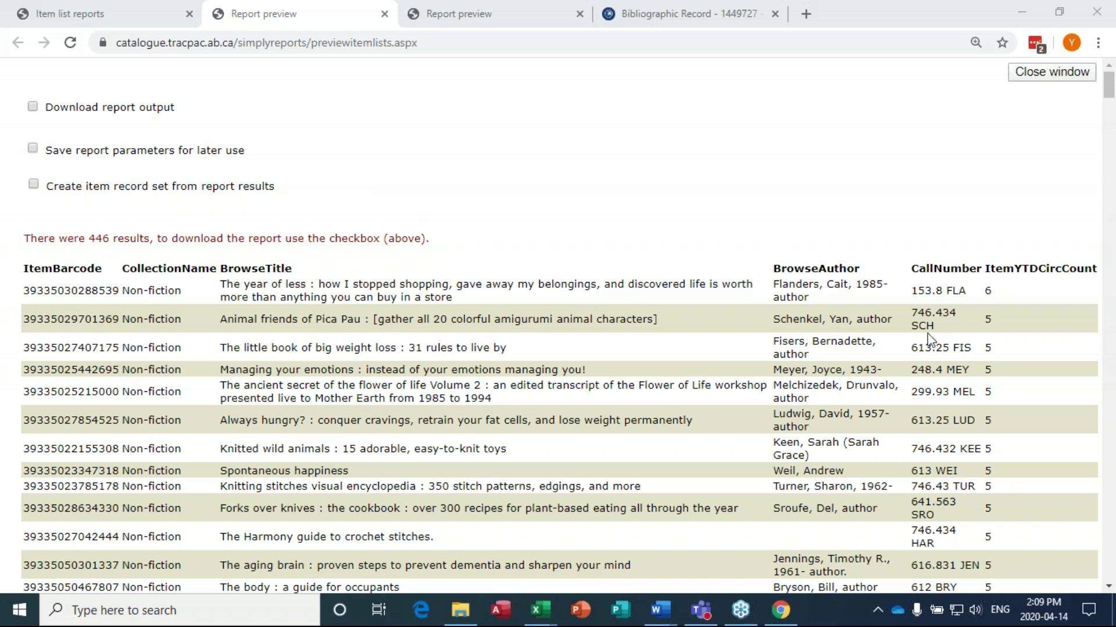
Step: Return to the report setup and check the assigned branch, Stony Plain Public Library, and the item circulation filters
left_click(70, 12)
scroll(544, 203, "up", 3)
scroll(543, 203, "up", 20)
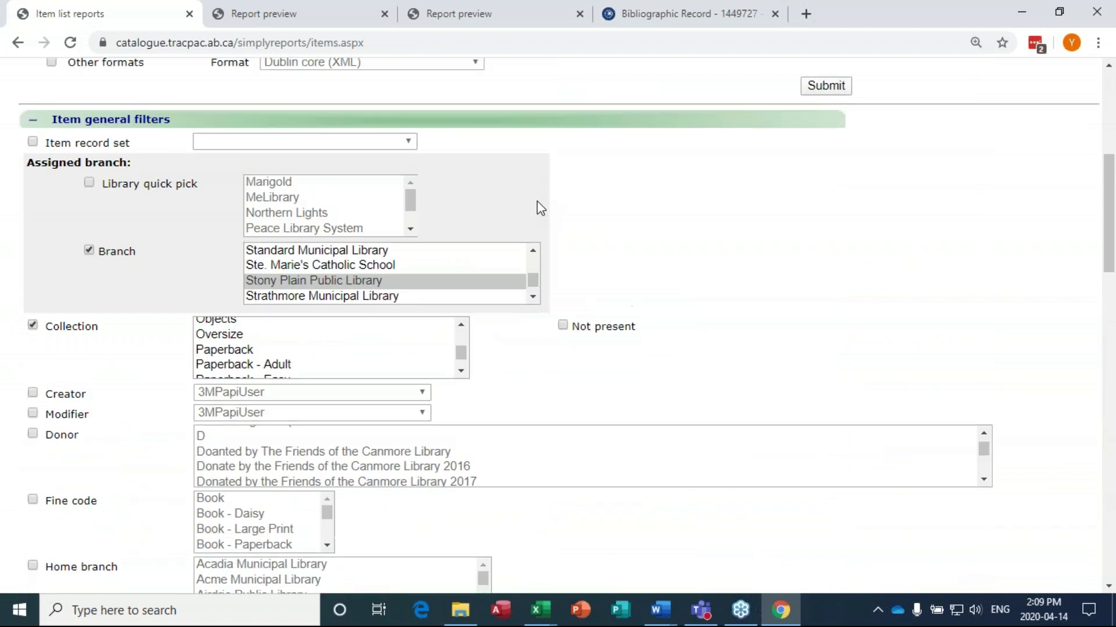
scroll(541, 210, "up", 3)
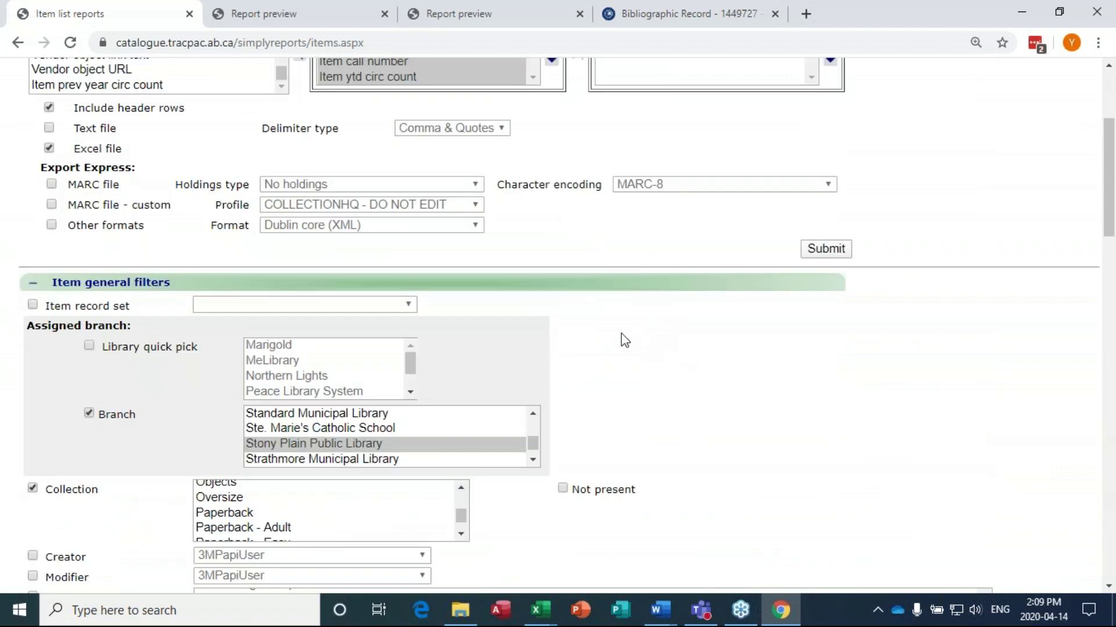
left_click(372, 444)
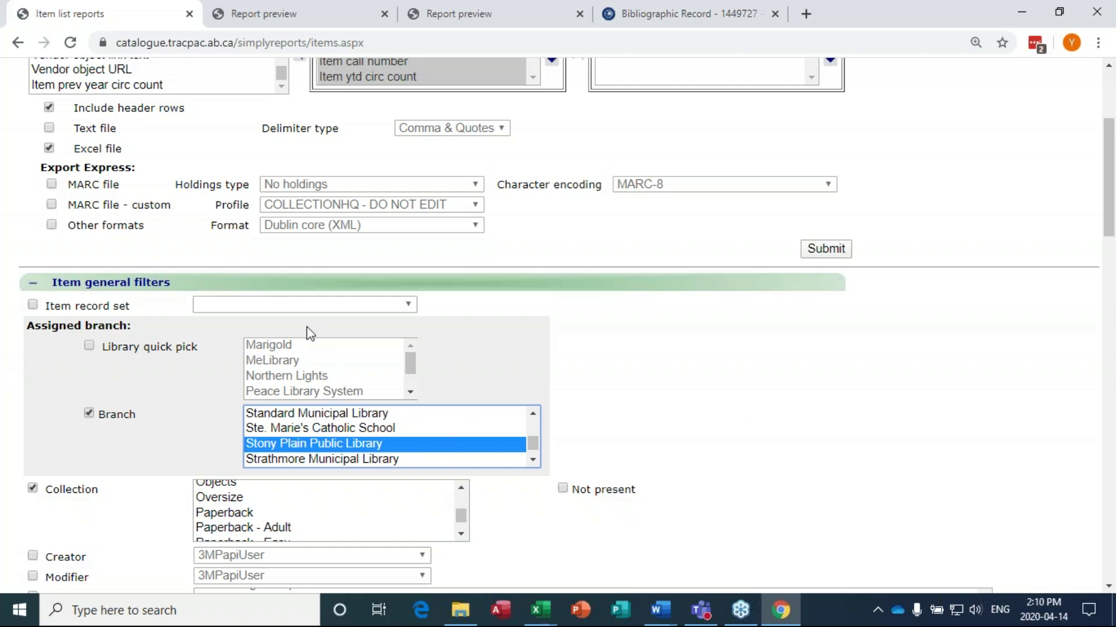
scroll(646, 353, "down", 10)
scroll(773, 355, "down", 5)
scroll(773, 354, "down", 7)
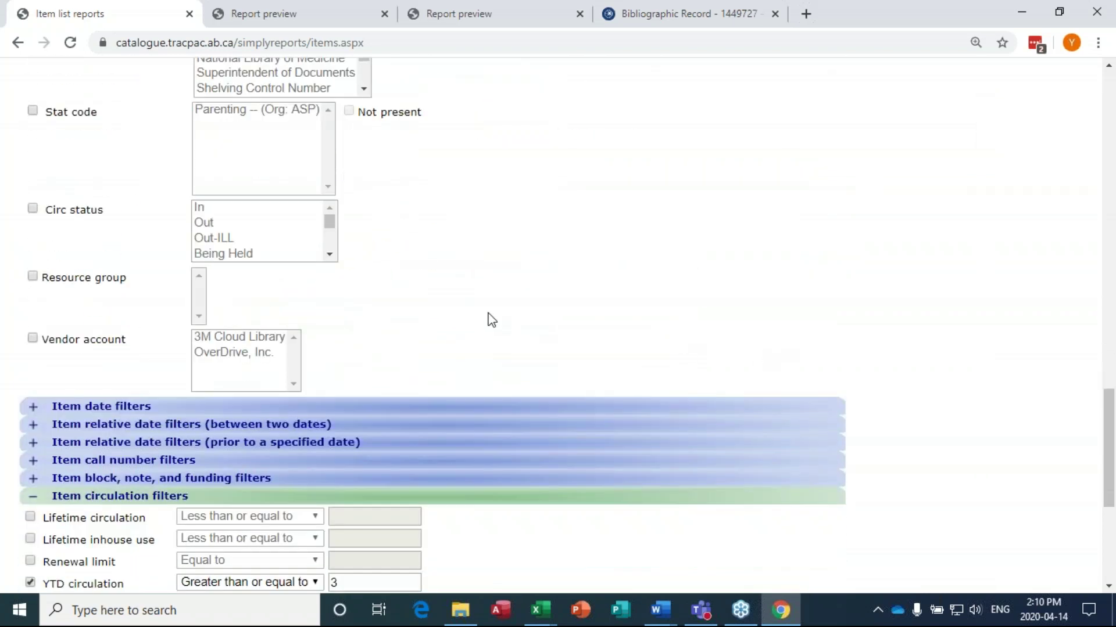
scroll(406, 311, "down", 6)
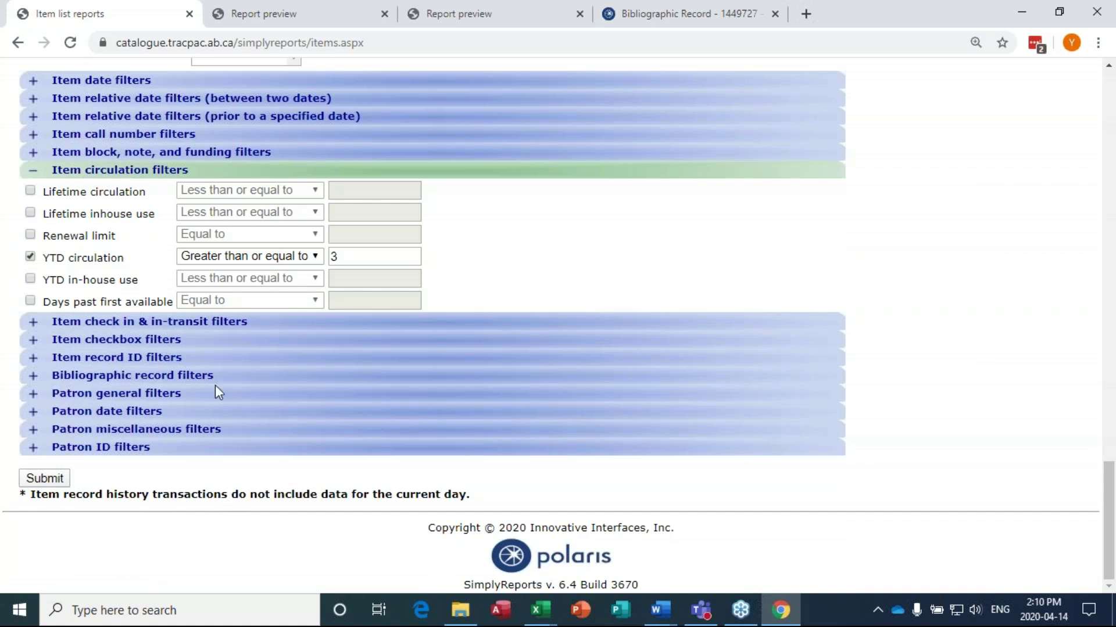
Step: Enable the patron branch filter in the patron general filters, choose Stony Plain Public Library, and submit the report
left_click(34, 323)
left_click(36, 324)
left_click(34, 394)
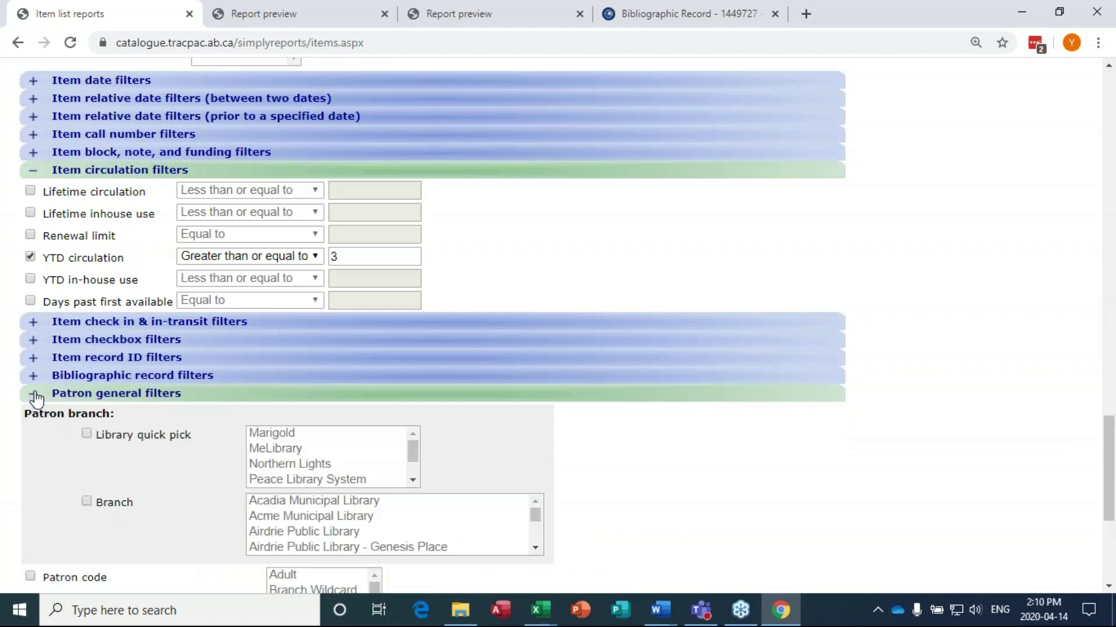
scroll(38, 402, "down", 5)
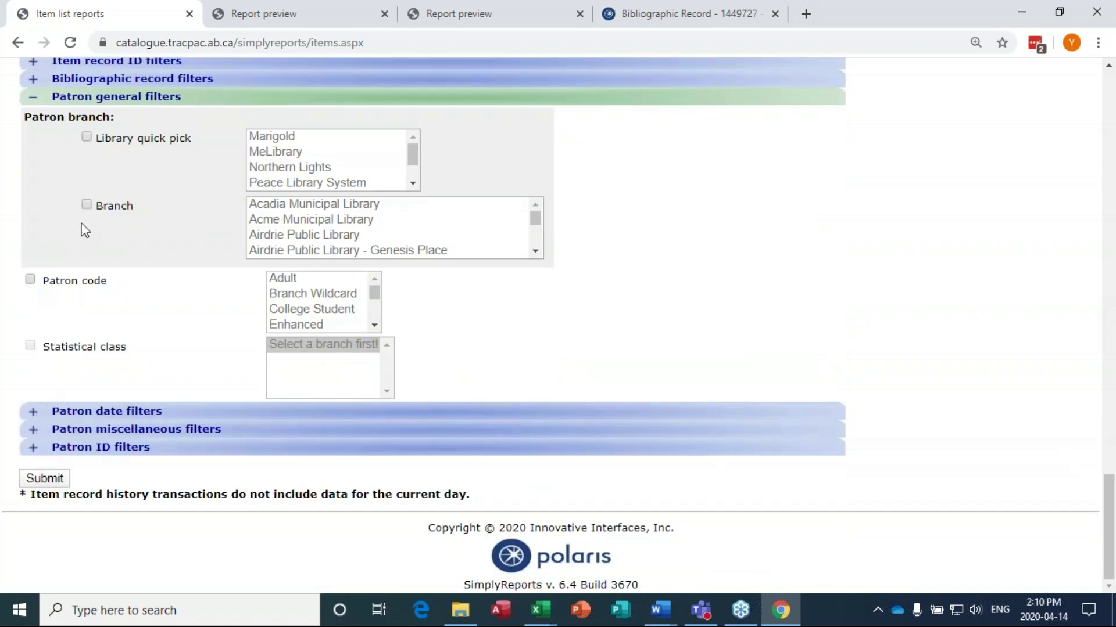
left_click(87, 204)
mouse_move(535, 218)
left_mouse_down()
mouse_move(537, 242)
mouse_move(535, 233)
left_mouse_up()
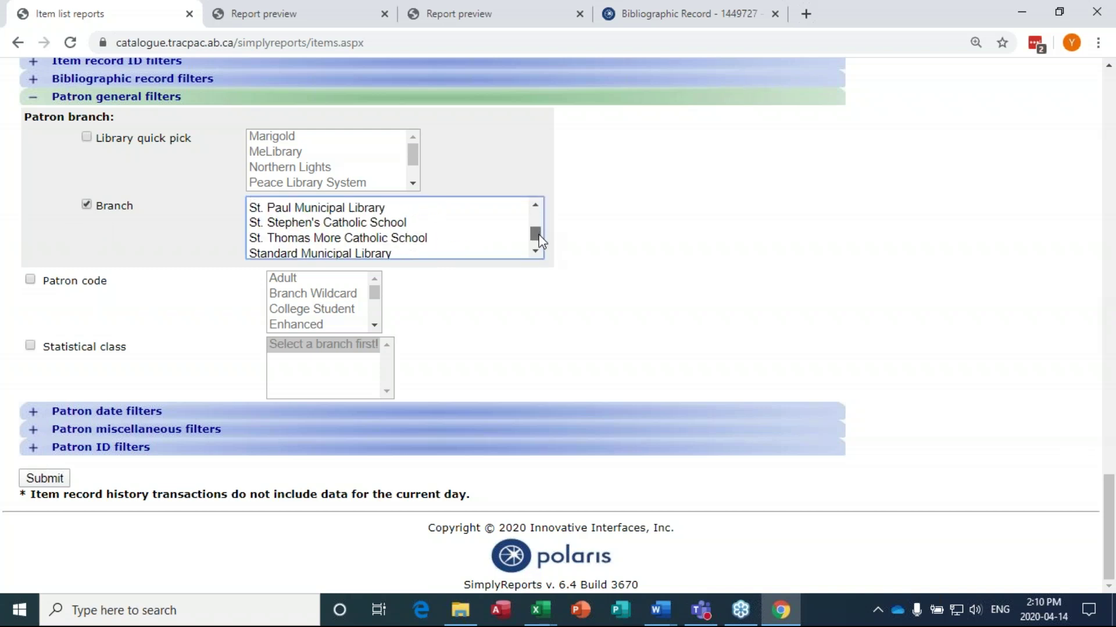
scroll(451, 235, "up", 5)
scroll(395, 242, "down", 4)
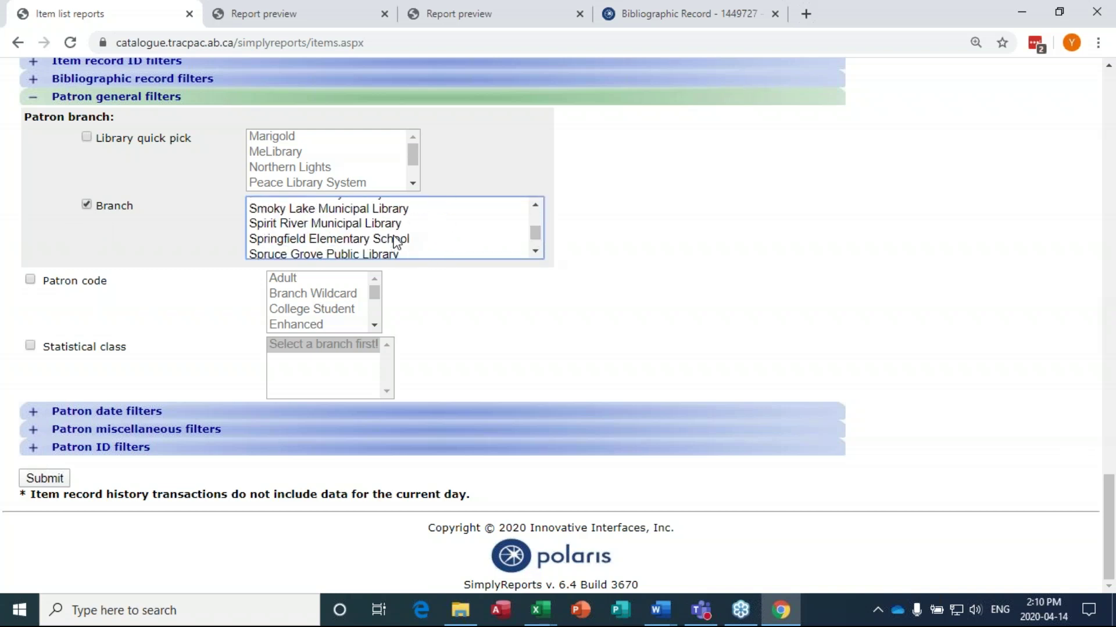
scroll(373, 240, "down", 6)
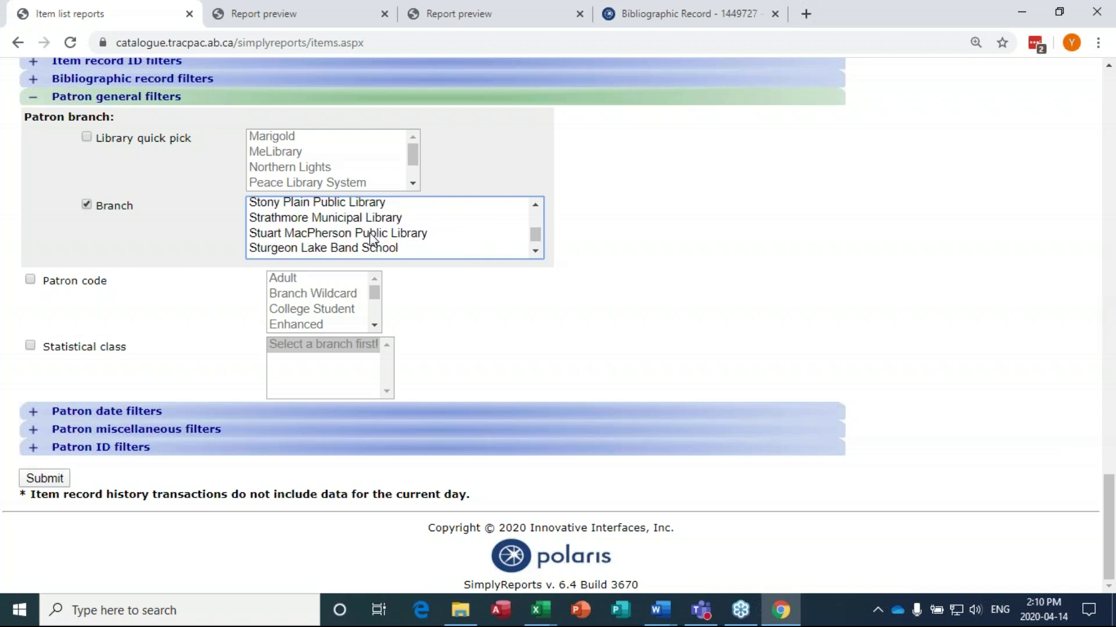
left_click(318, 208)
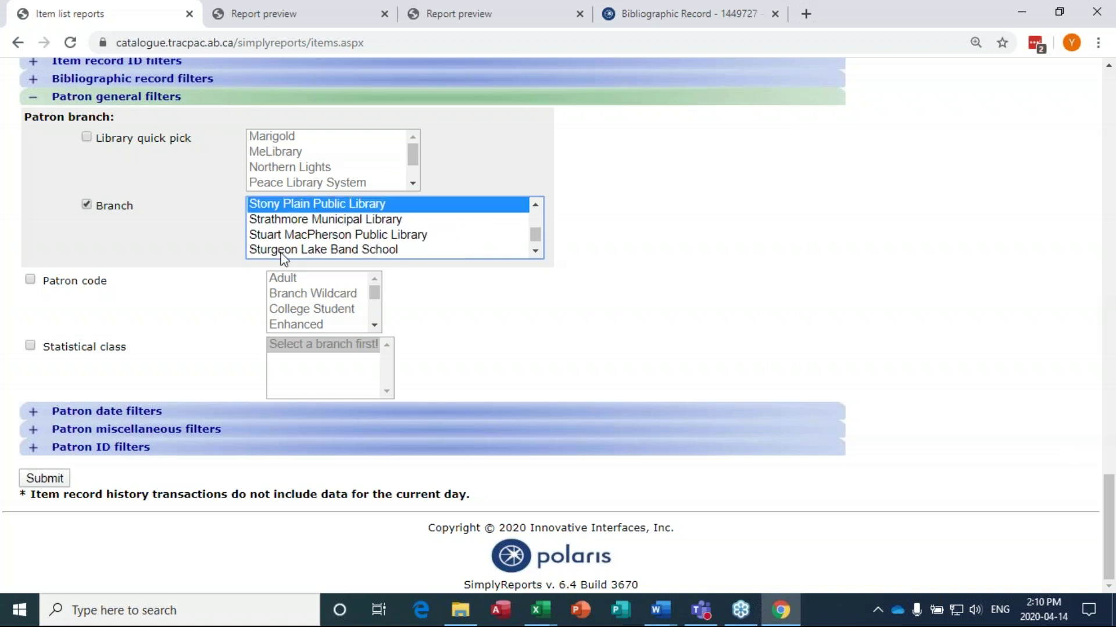
left_click(50, 485)
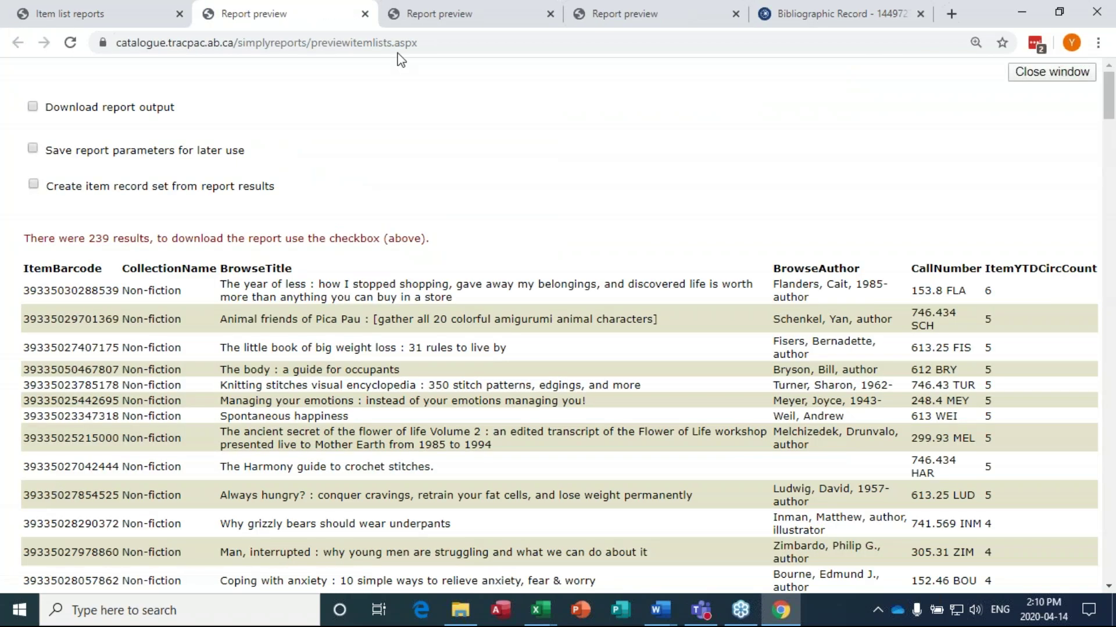
Step: Compare the patron branch filter in the report setup with the results listed in the newest report preview
left_click(79, 16)
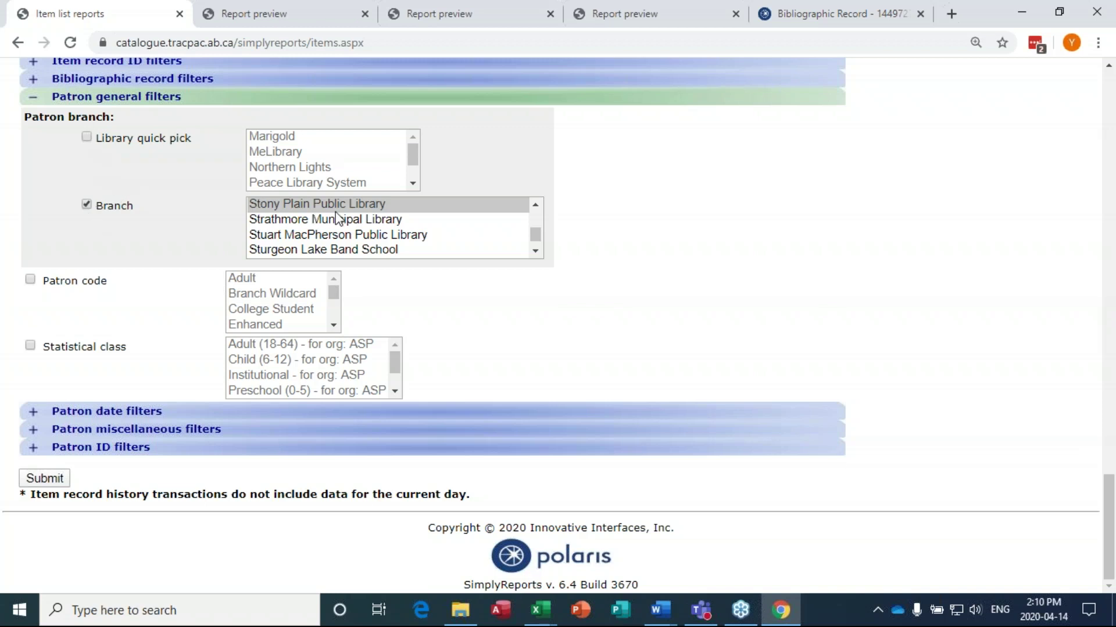
left_click(256, 14)
left_click_drag(110, 238, 103, 238)
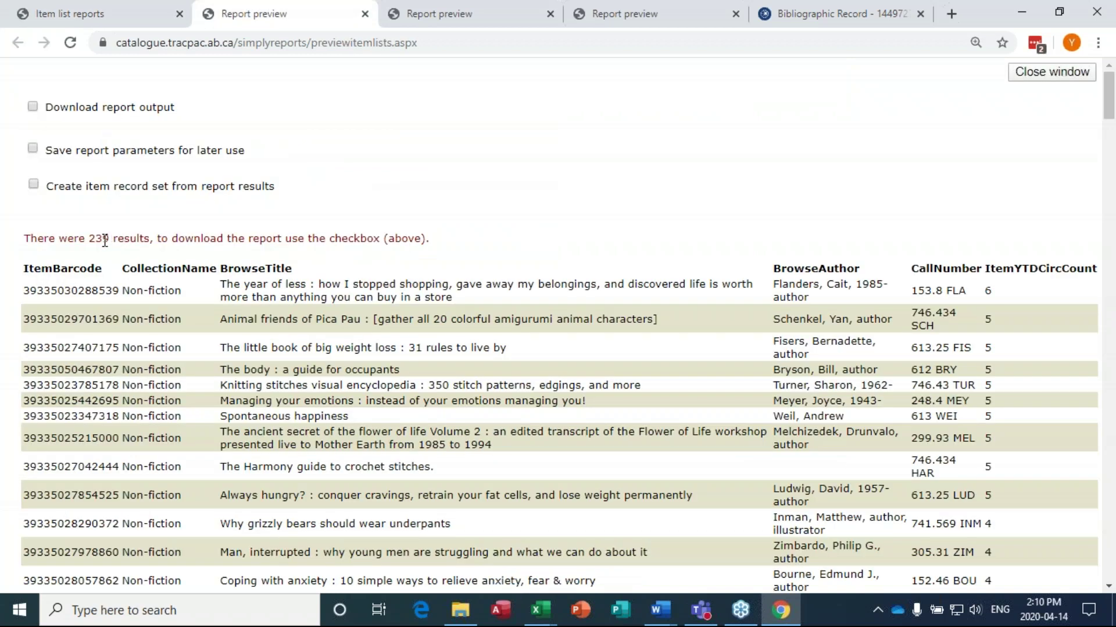
left_click(553, 229)
left_click(90, 23)
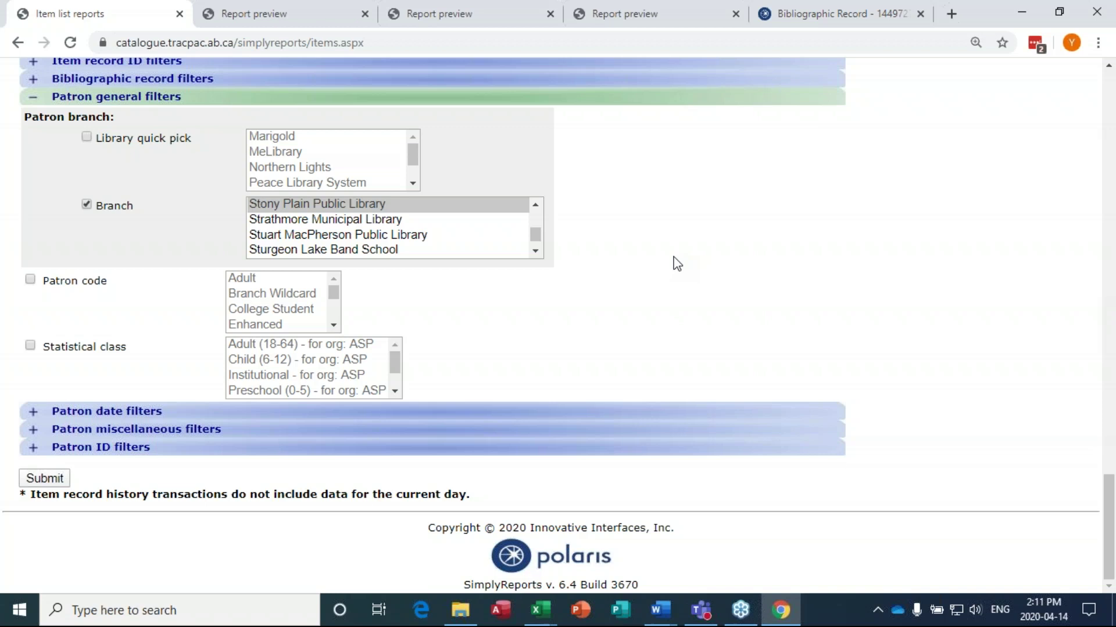
left_click(260, 14)
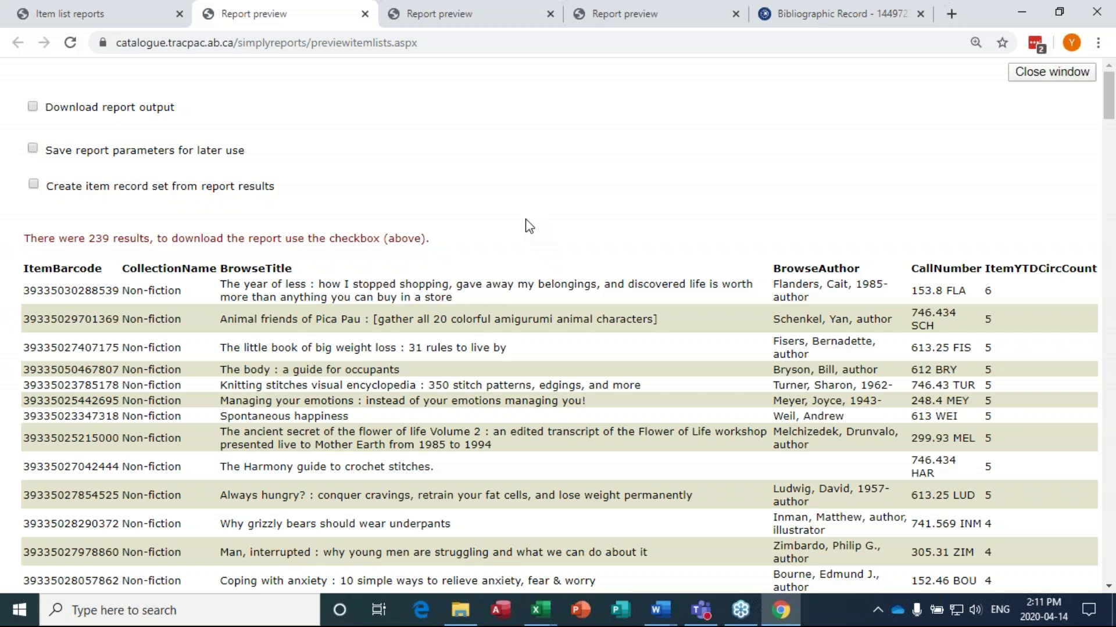
scroll(525, 221, "down", 1)
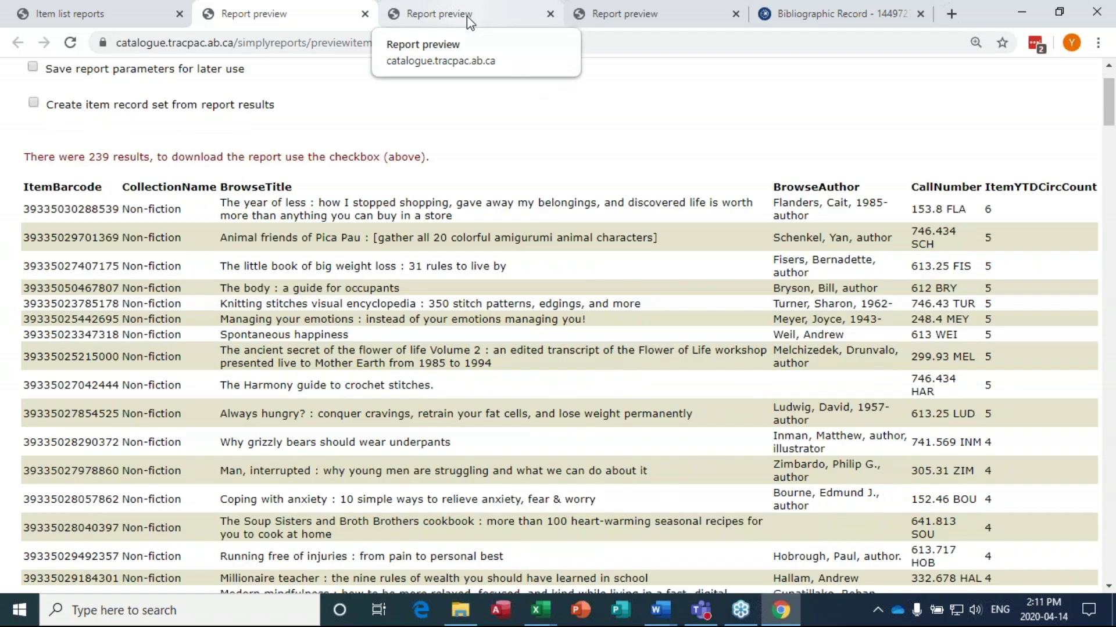
scroll(566, 225, "down", 2)
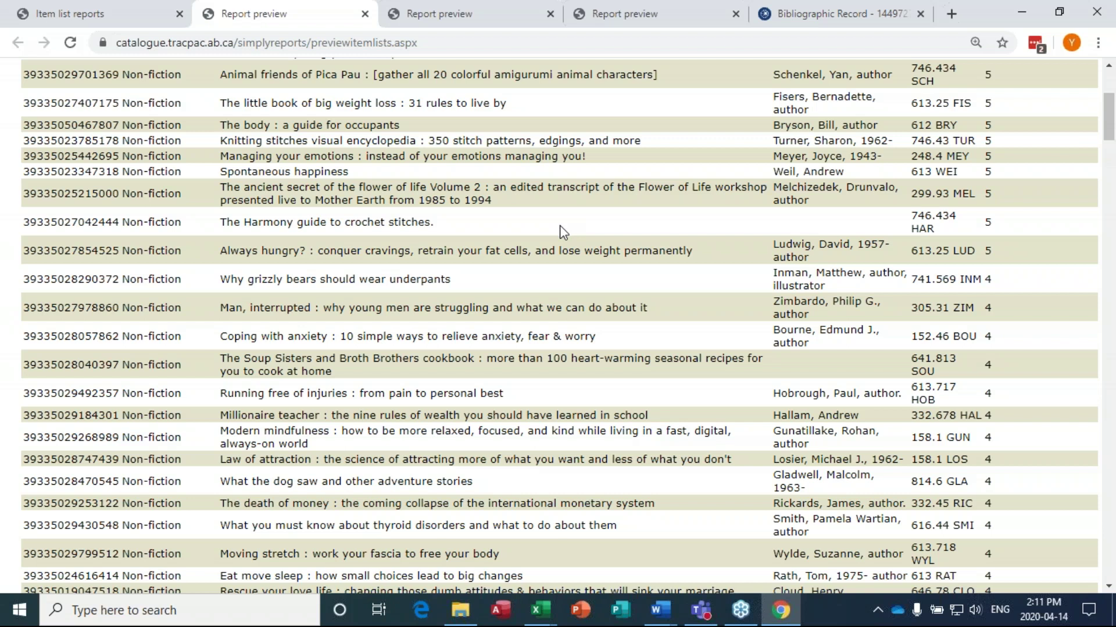
scroll(562, 231, "up", 4)
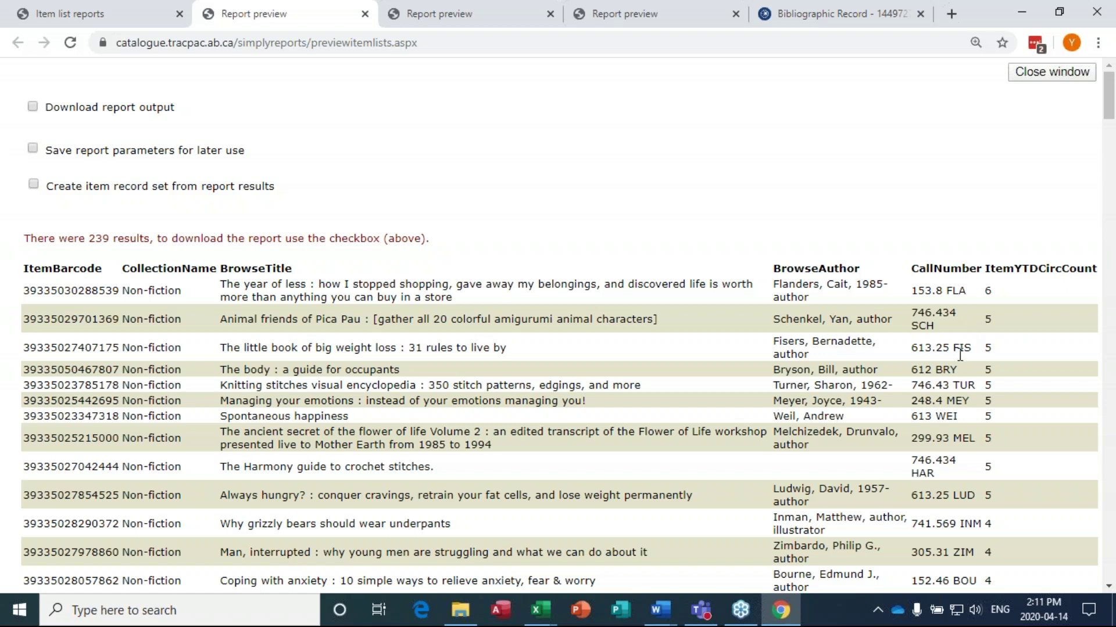
Step: Switch to the earlier preview without the patron branch filter and examine its call numbers for popular subjects
left_click(486, 16)
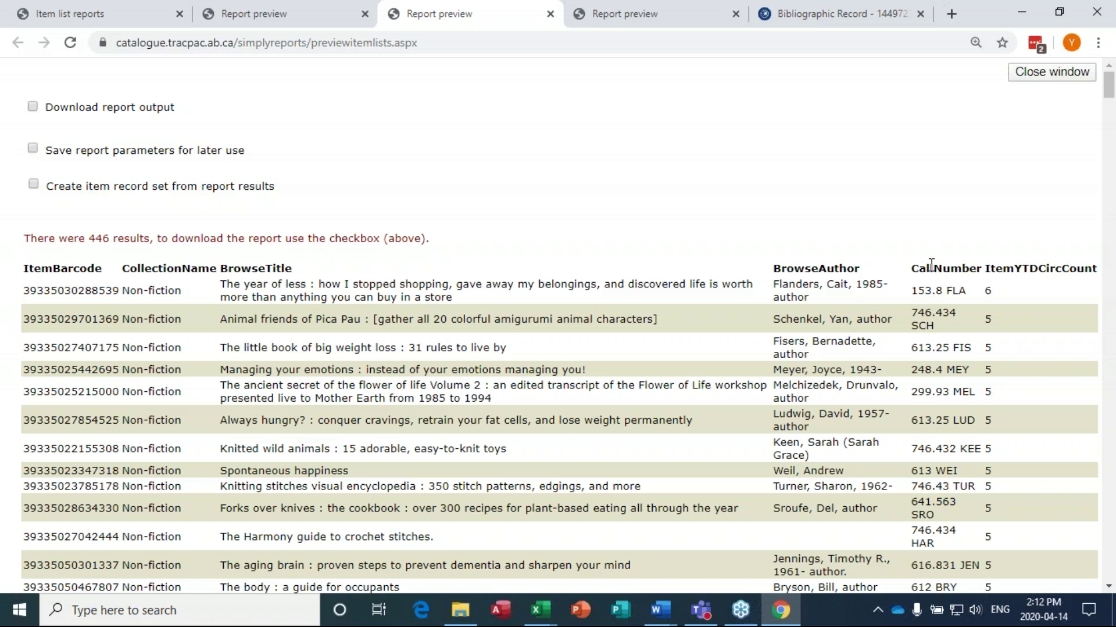
left_click_drag(934, 321, 953, 401)
left_click(952, 415)
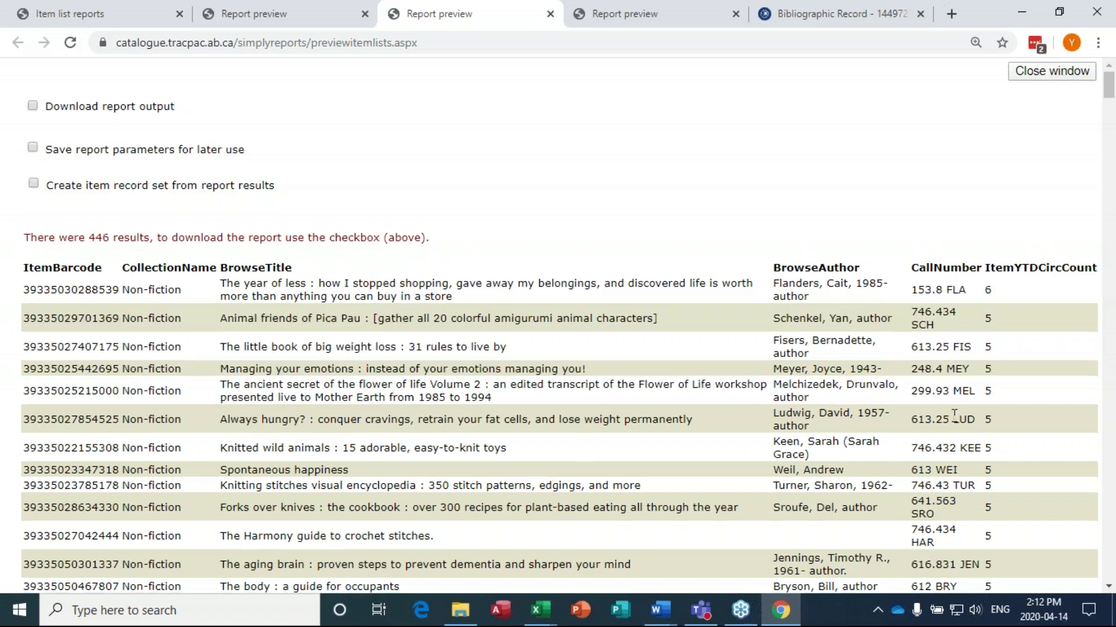
scroll(953, 415, "down", 2)
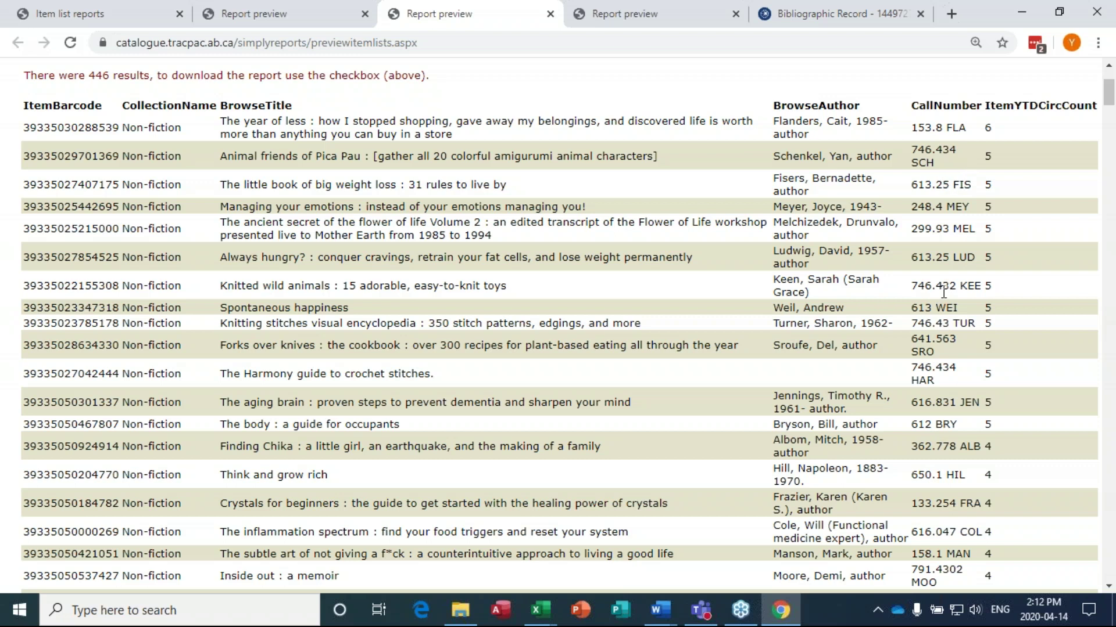
Step: Skim the call numbers in the earlier preview, and close all three report previews to return to the report setup
scroll(937, 481, "down", 2)
scroll(952, 452, "down", 6)
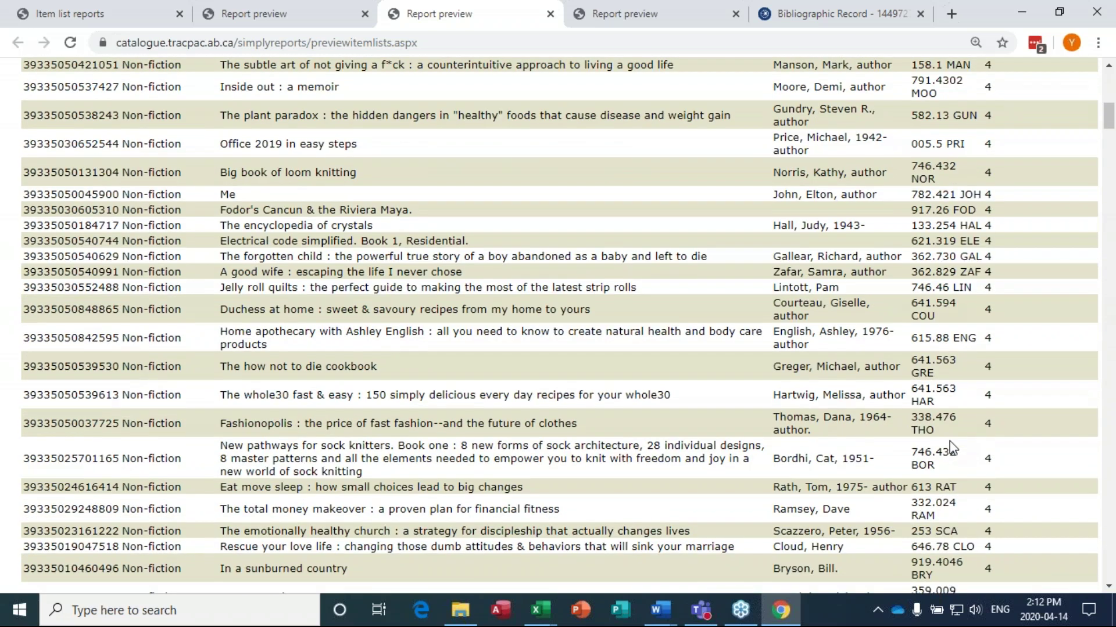
scroll(952, 452, "up", 9)
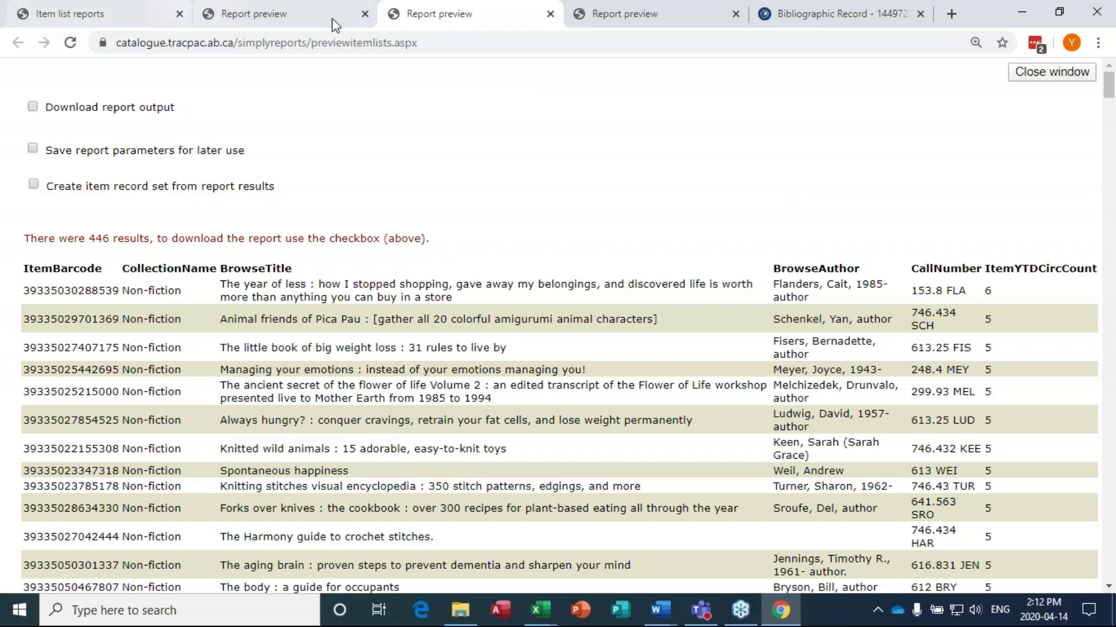
left_click(102, 15)
left_click(365, 13)
left_click(364, 14)
left_click(364, 13)
left_click(290, 11)
left_click(128, 10)
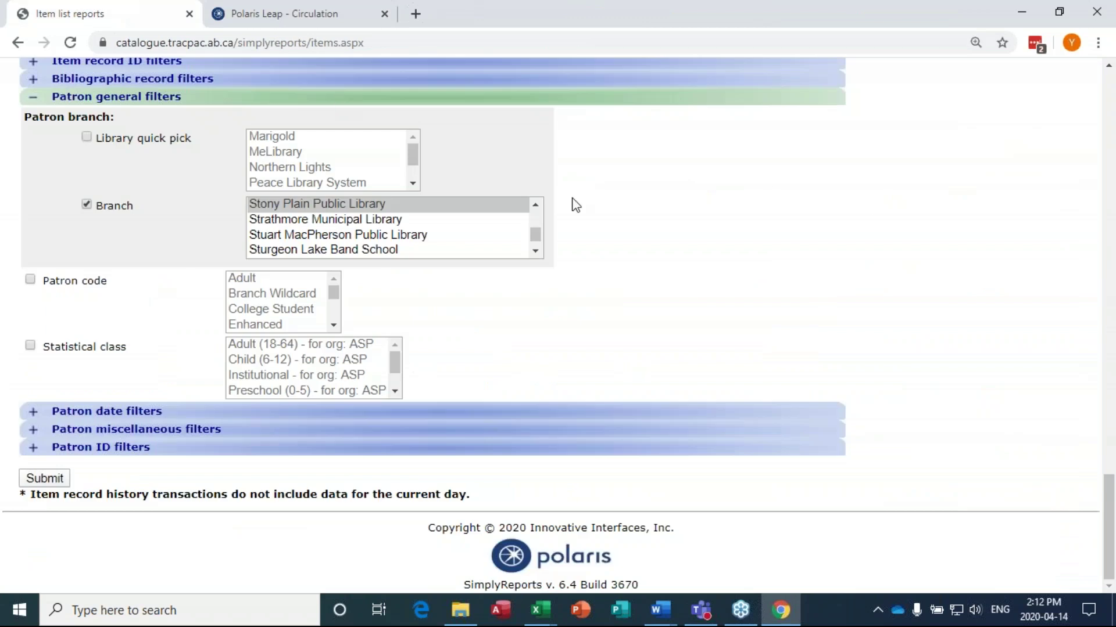
Step: Start a fresh item list report, clearing the previously chosen columns, sort order and filters
scroll(572, 204, "up", 5)
left_click(286, 16)
left_click(102, 15)
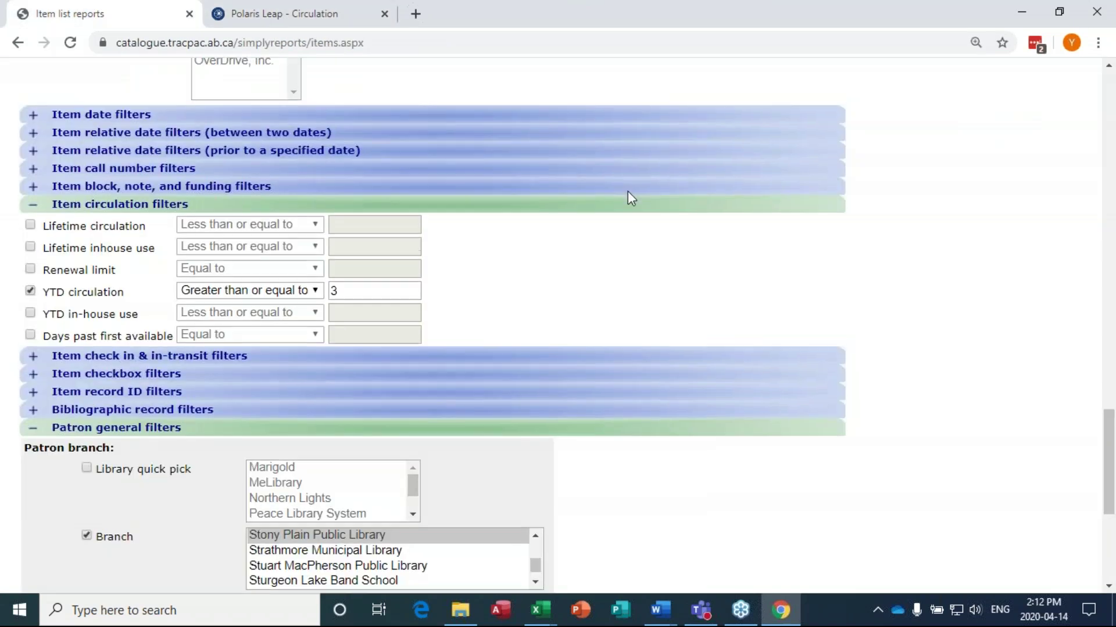
scroll(629, 196, "down", 15)
scroll(834, 278, "up", 8)
scroll(1001, 189, "up", 8)
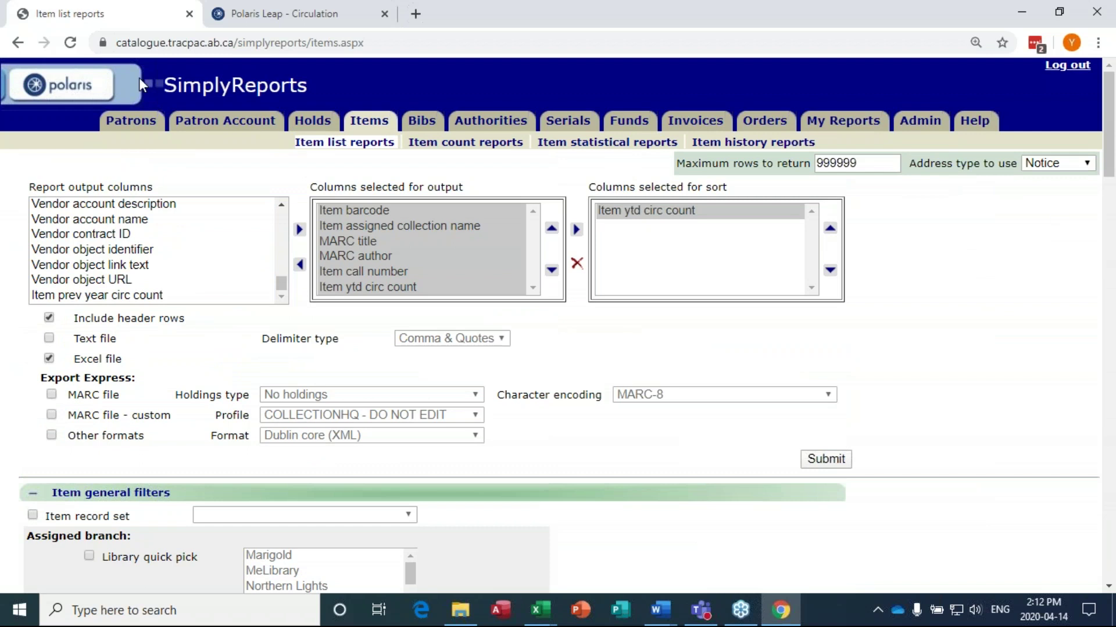
left_click(358, 146)
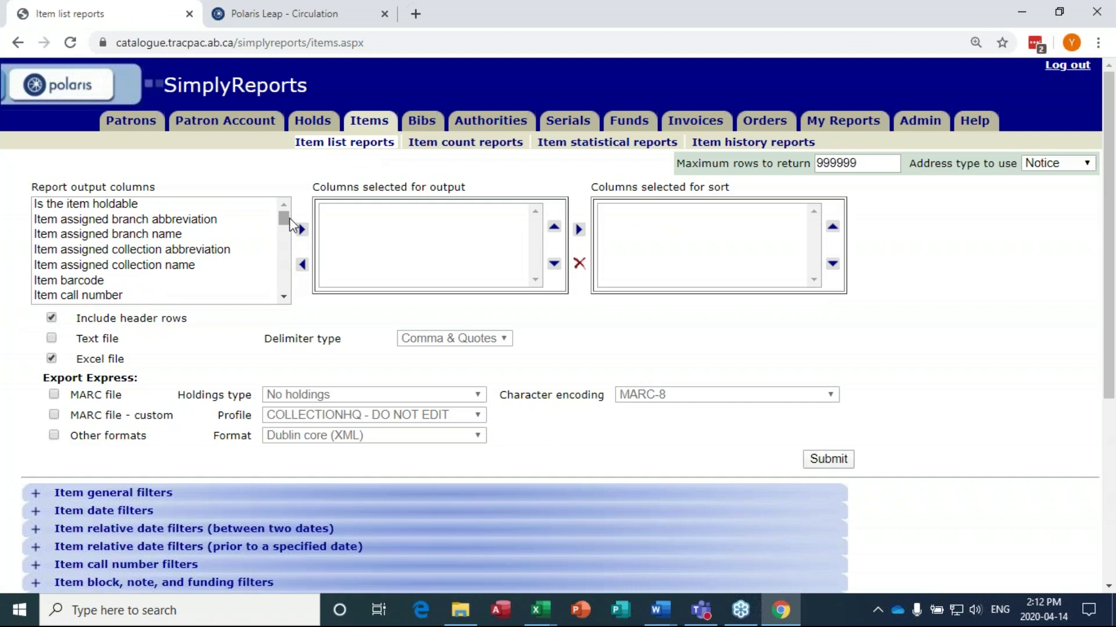
Step: Add MARC title to the output columns of the new item list report
left_click(285, 230)
left_click_drag(285, 230, 291, 262)
scroll(105, 282, "down", 2)
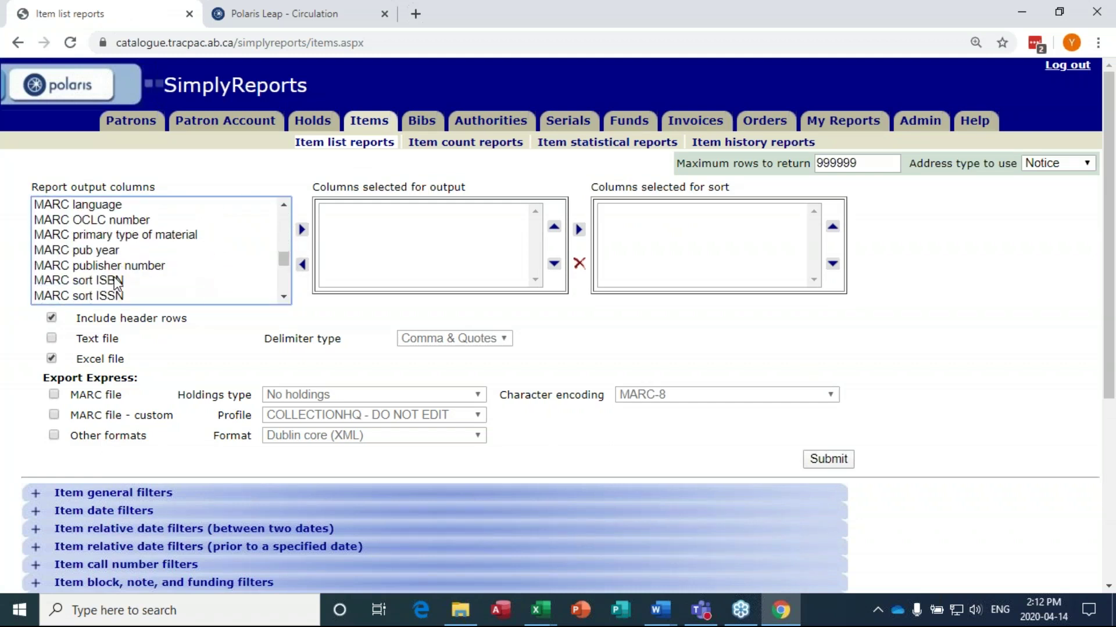
scroll(85, 281, "down", 2)
left_click(74, 221)
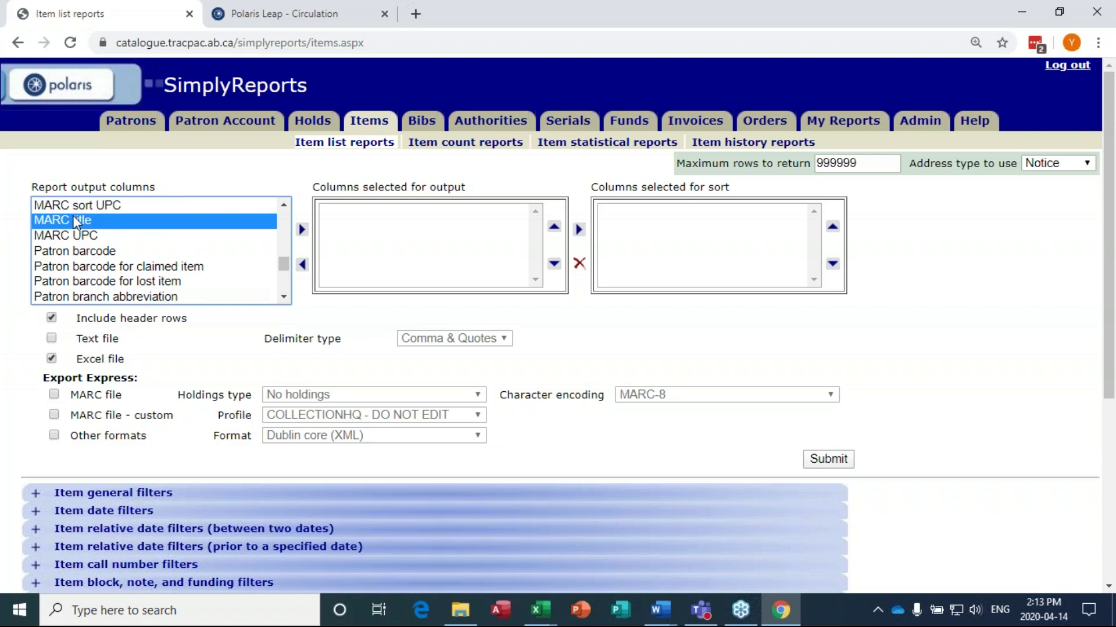
double_click(111, 223)
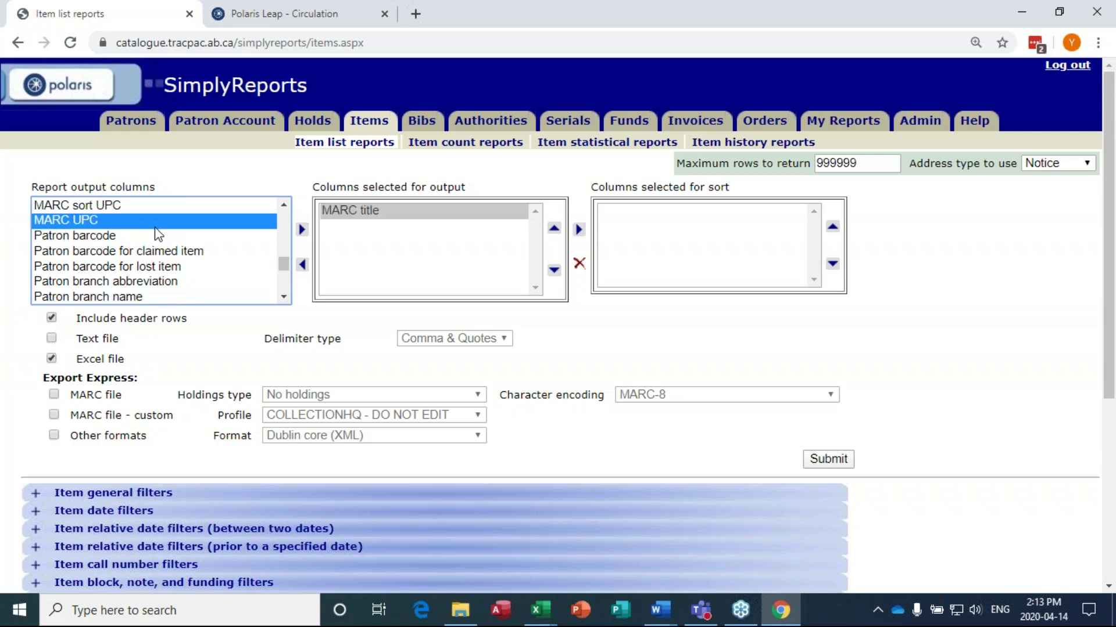
Step: Add MARC author to the output columns and remove the unwanted MARC UPC column
double_click(154, 224)
scroll(171, 238, "up", 1)
scroll(163, 243, "up", 5)
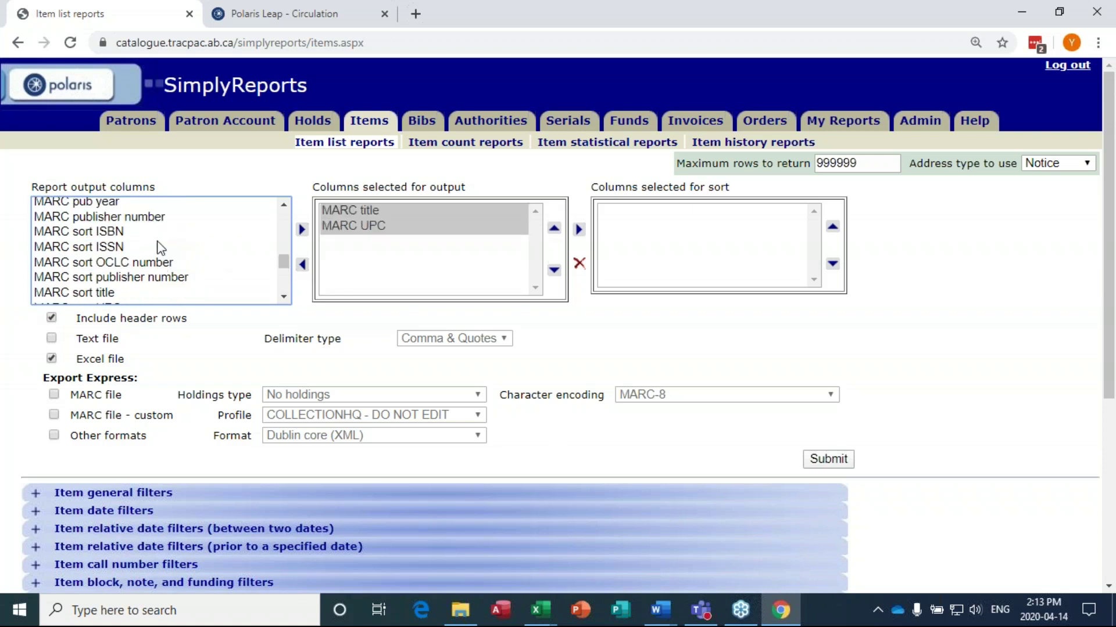
scroll(152, 250, "down", 2)
scroll(145, 252, "up", 4)
scroll(139, 256, "down", 2)
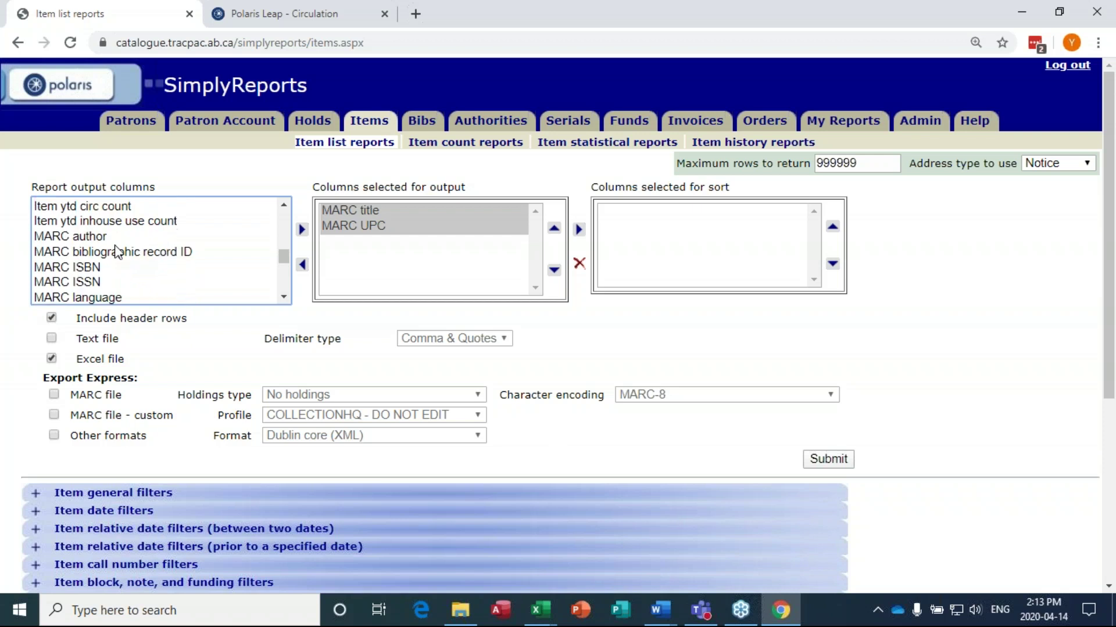
double_click(103, 237)
left_click(381, 227)
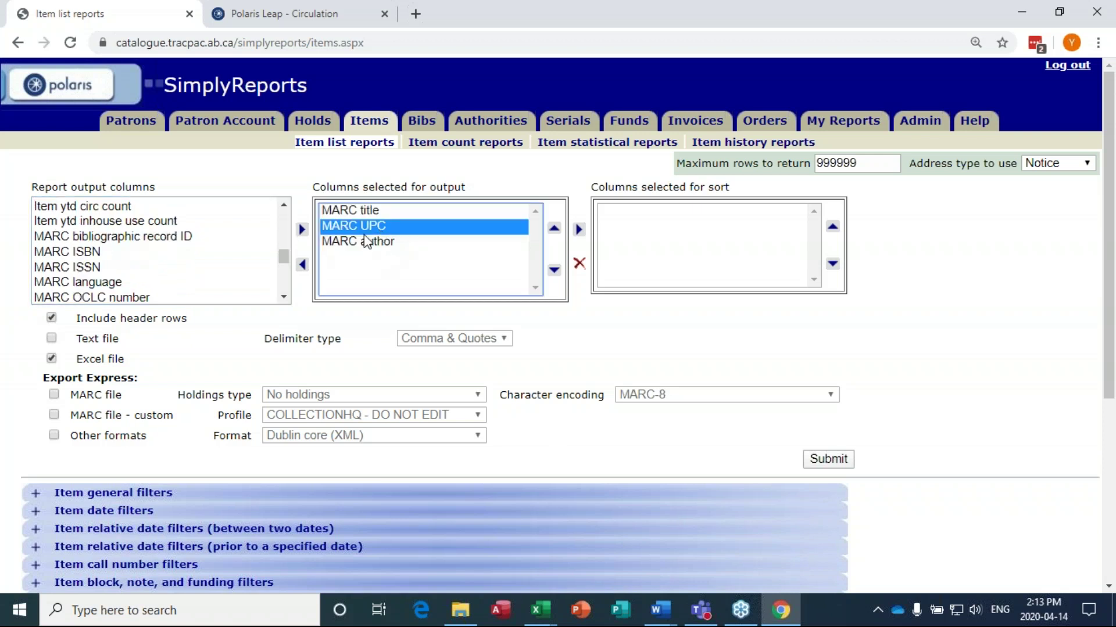
left_click(303, 266)
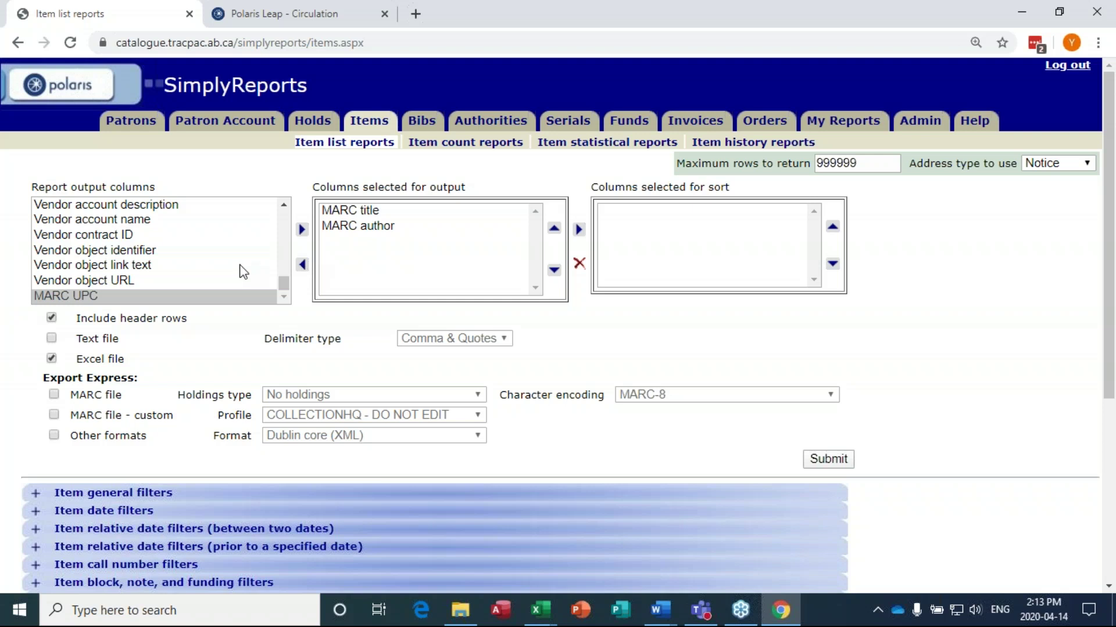
Step: Add Item assigned collection name and MARC primary type of material to the output columns
left_click_drag(284, 288, 285, 252)
scroll(287, 211, "up", 7)
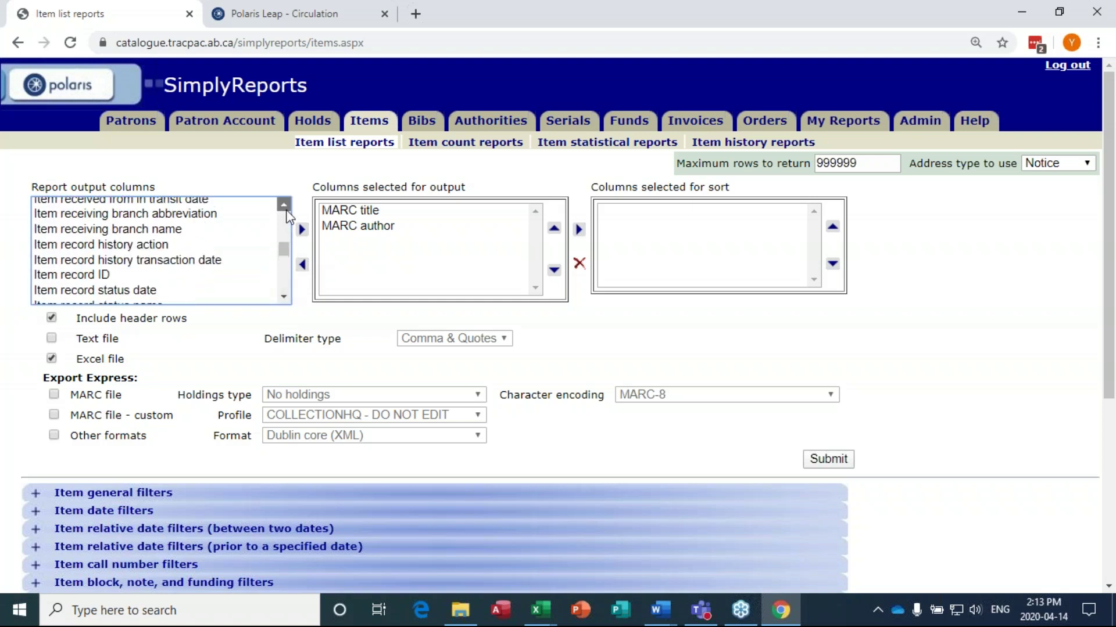
scroll(289, 216, "up", 6)
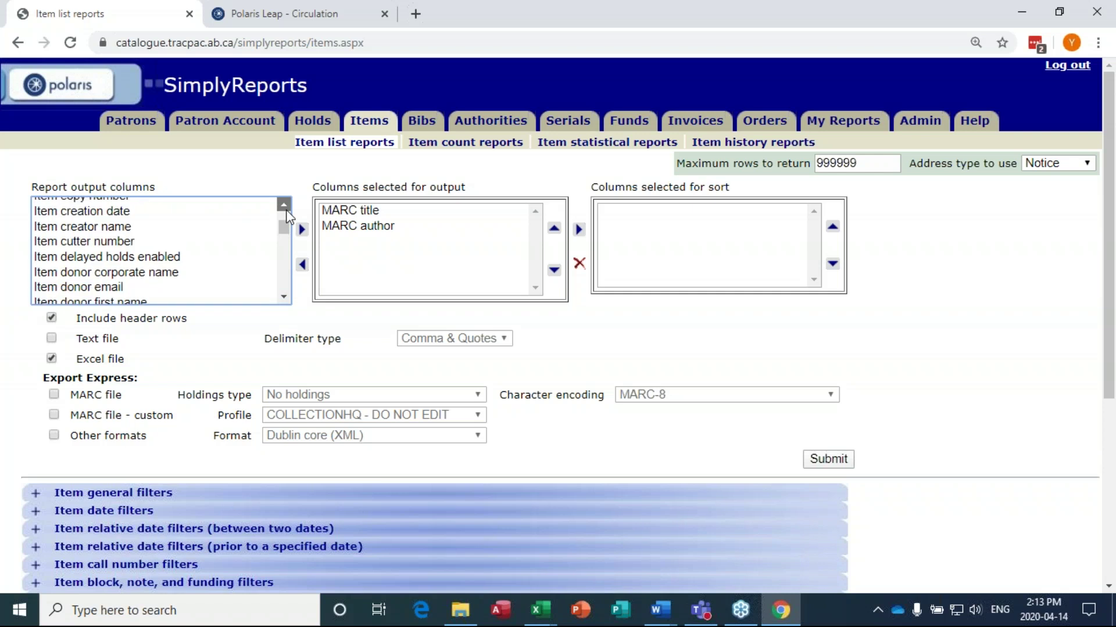
double_click(109, 230)
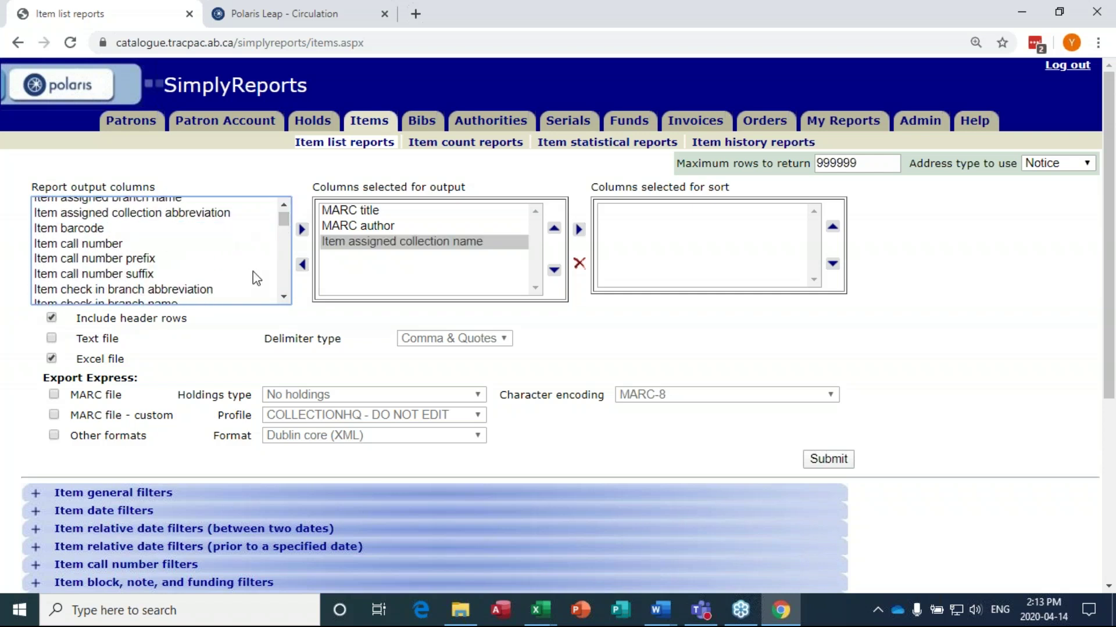
left_click_drag(284, 222, 285, 259)
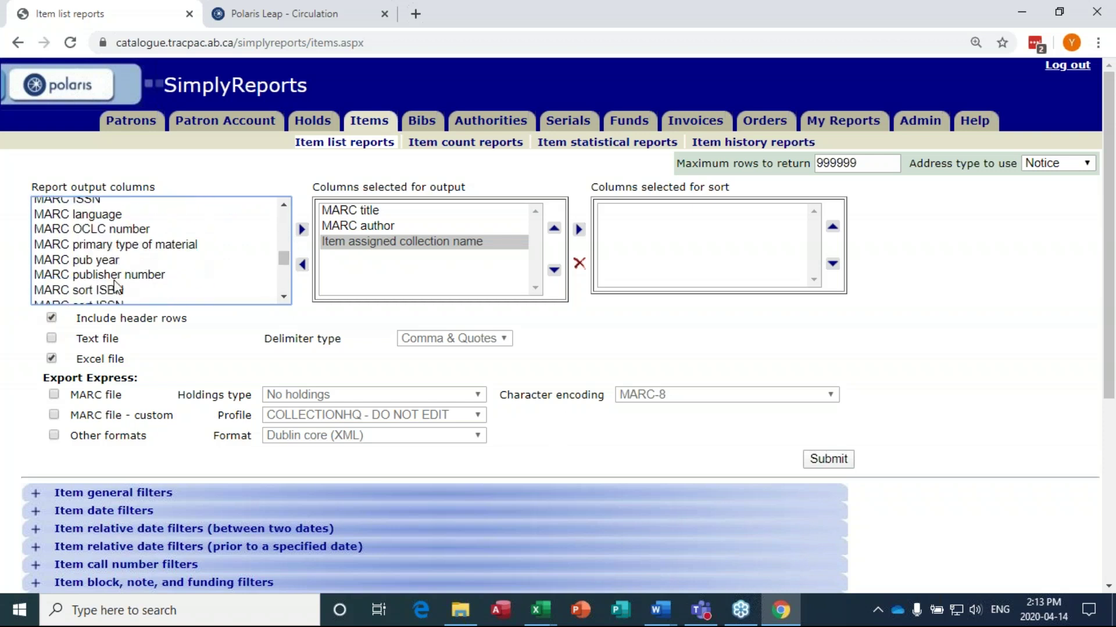
double_click(137, 245)
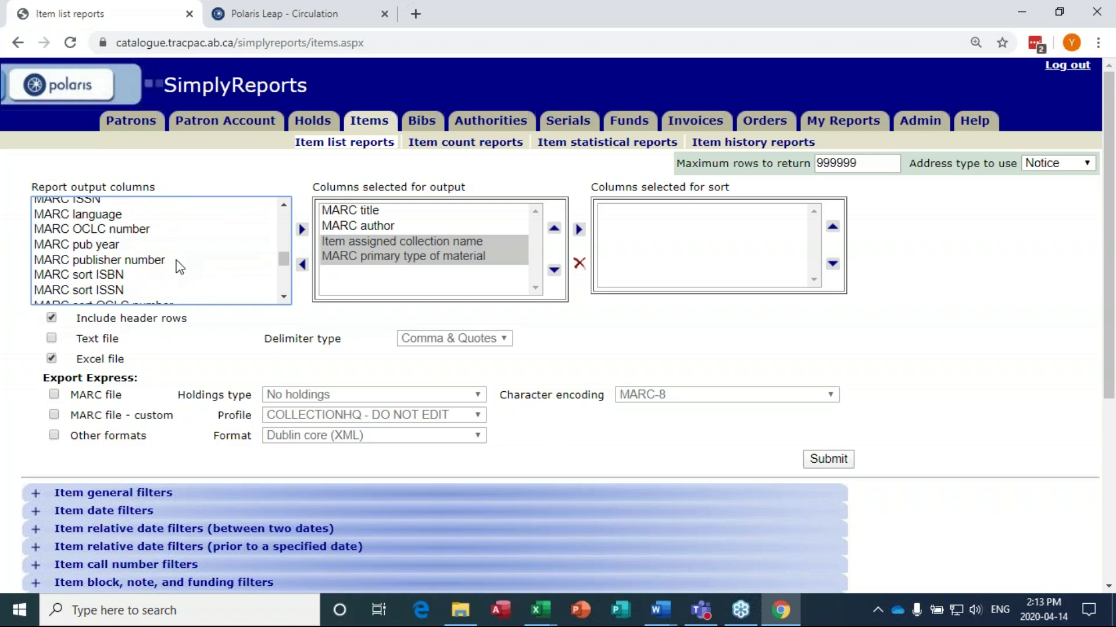
Step: Find Item home branch name among the available report columns and add it to the output columns
mouse_move(284, 260)
left_mouse_down()
mouse_move(286, 294)
mouse_move(280, 246)
left_mouse_up()
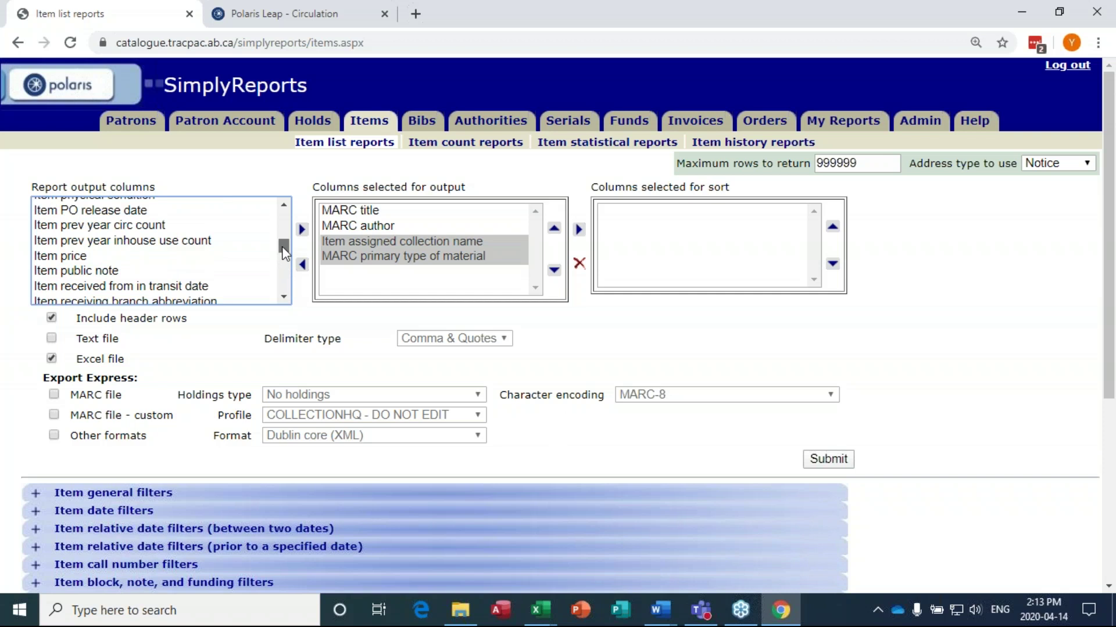
scroll(174, 249, "up", 3)
scroll(166, 251, "up", 10)
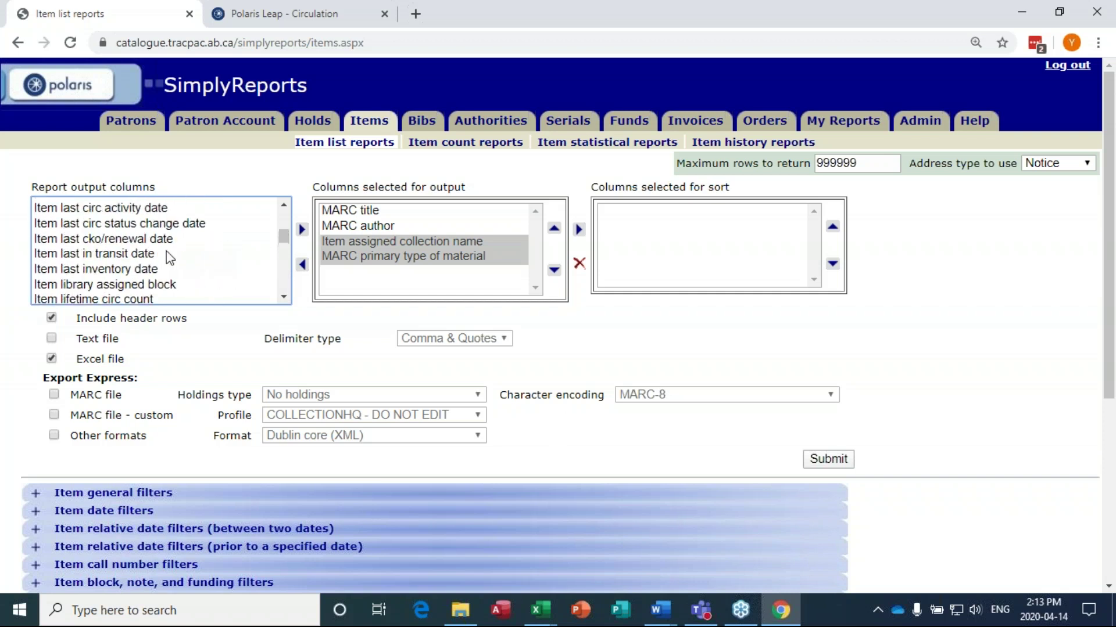
scroll(142, 271, "up", 4)
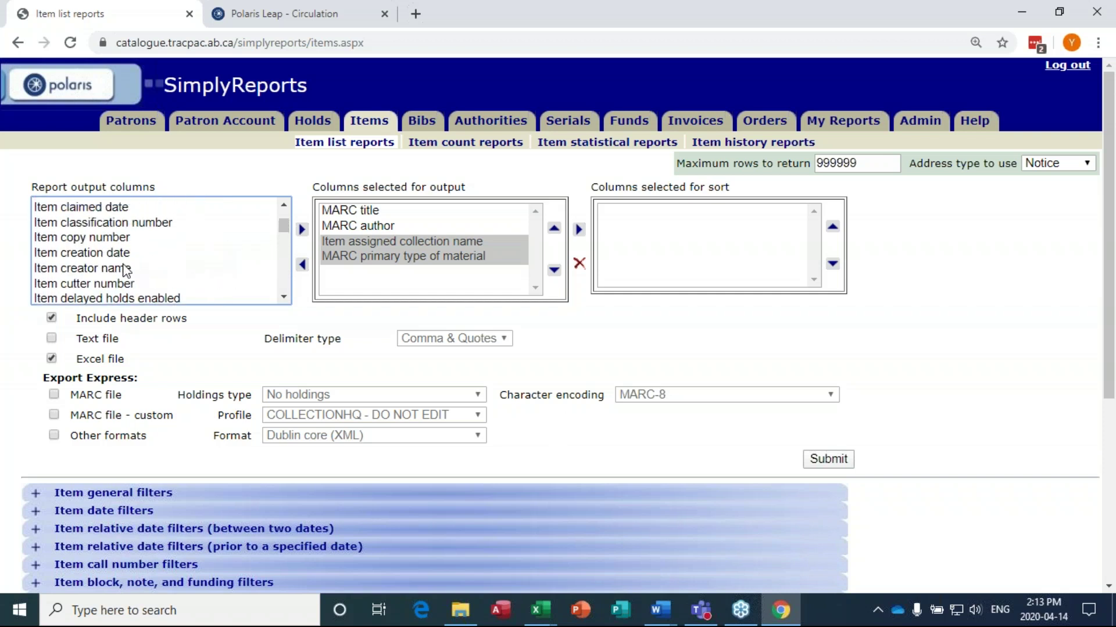
scroll(115, 268, "down", 6)
scroll(111, 272, "down", 5)
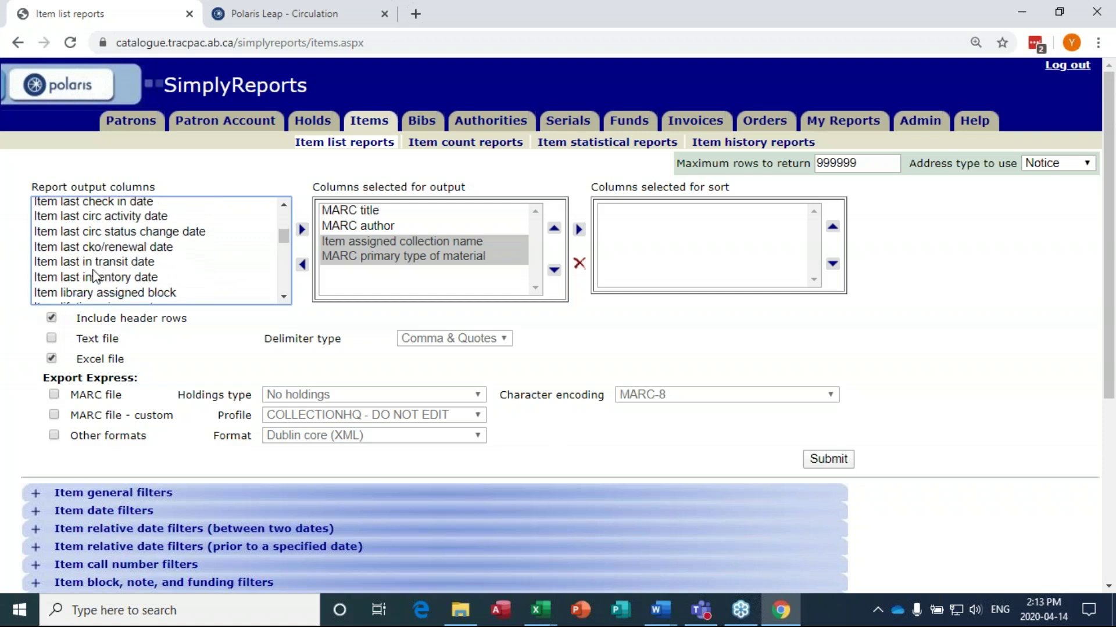
scroll(89, 271, "up", 4)
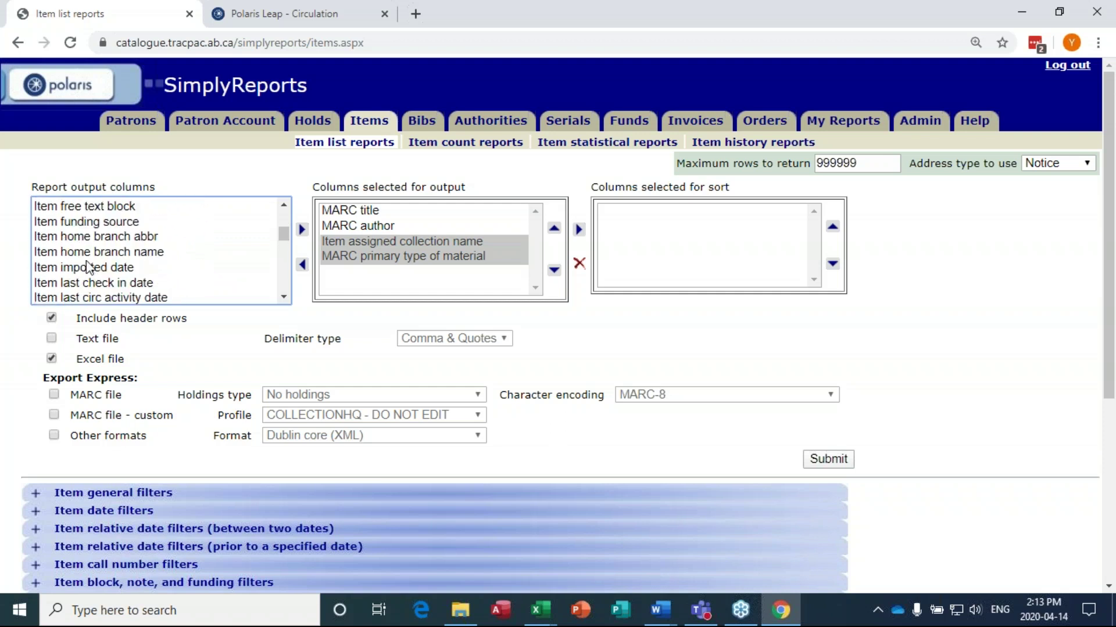
left_click(100, 256)
double_click(100, 254)
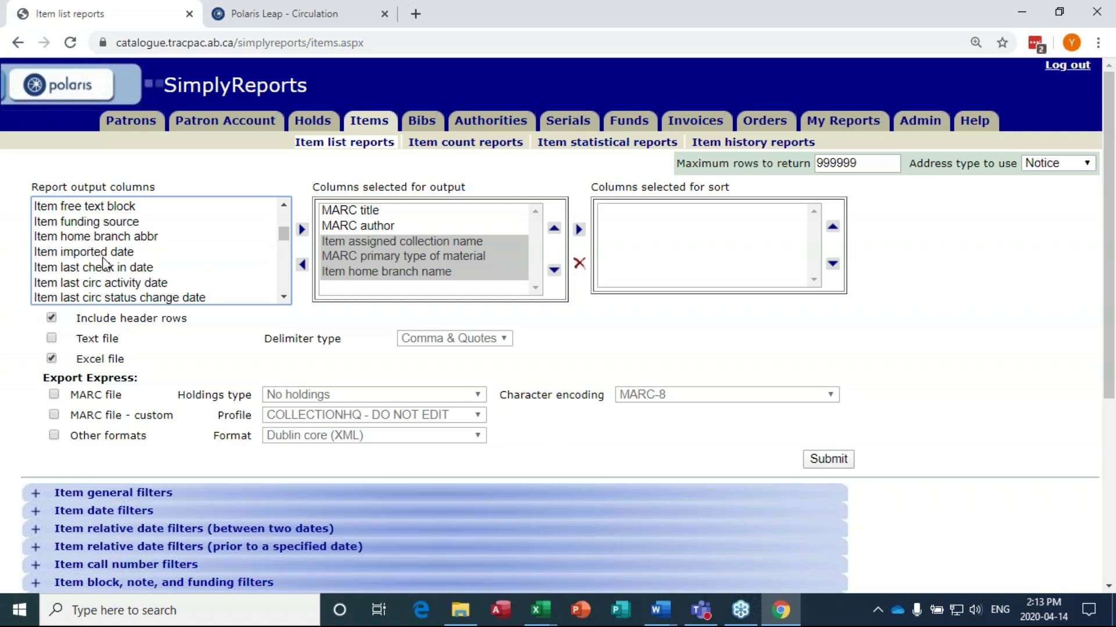
Step: Sort the report by MARC primary type of material first and Item assigned collection name second
left_click(431, 256)
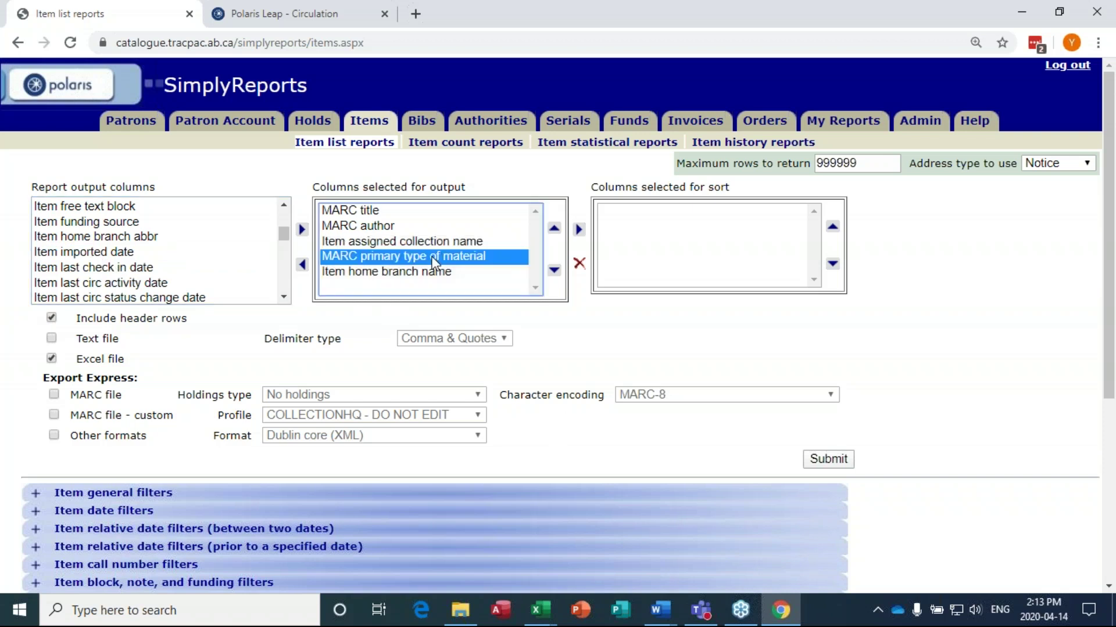
double_click(433, 256)
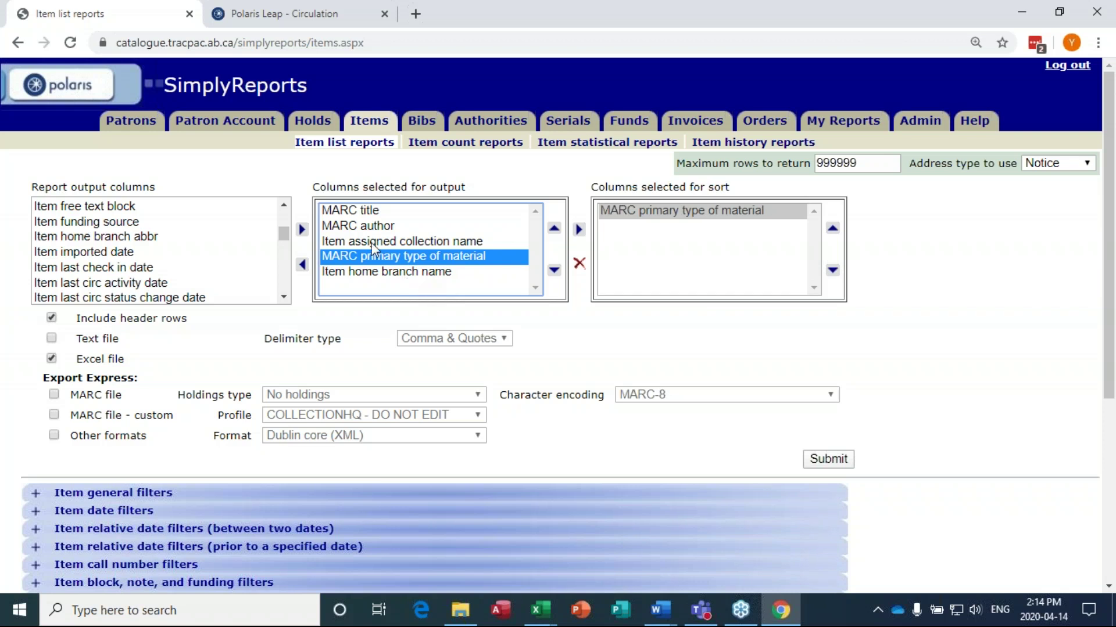
left_click(404, 242)
double_click(405, 242)
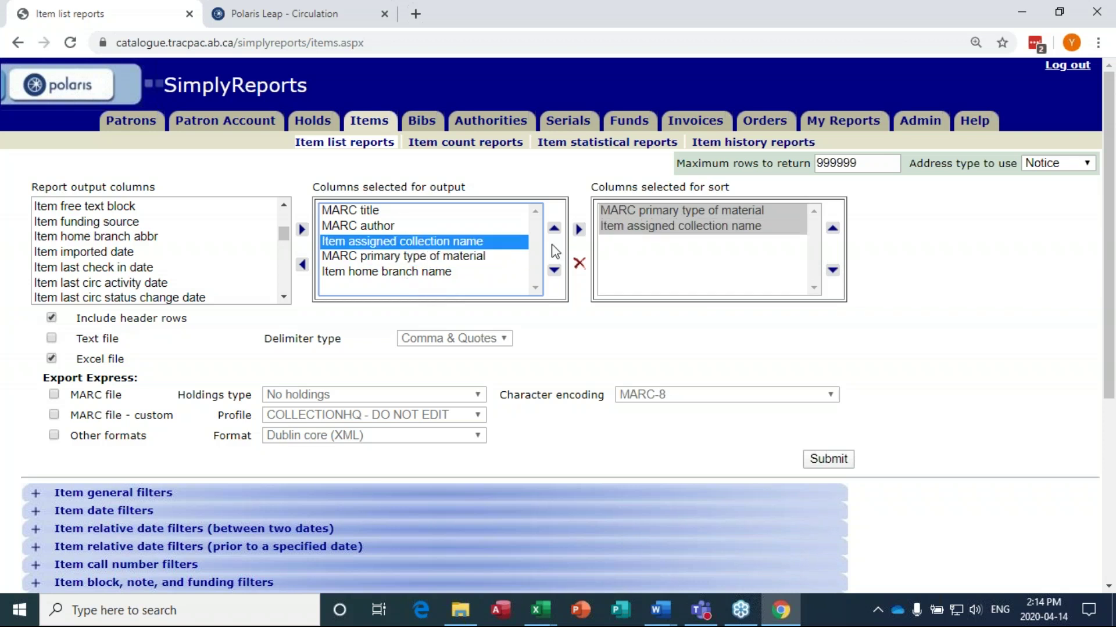
left_click(698, 232)
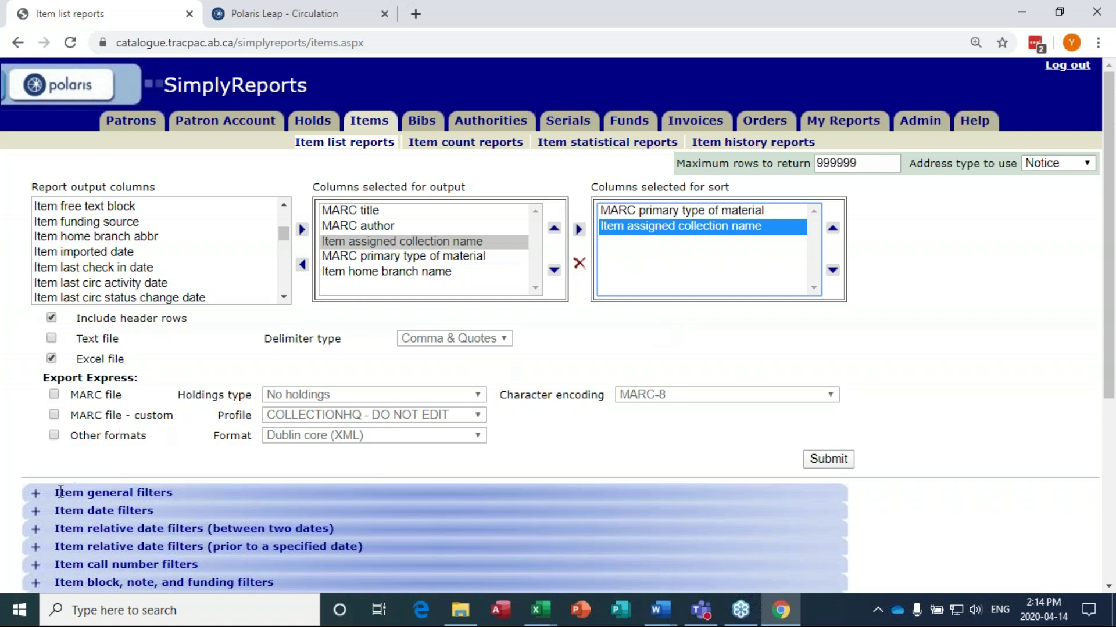
Step: Expand the item general filters and enable the Owner filter, leaving the assigned branch filter off
left_click(36, 495)
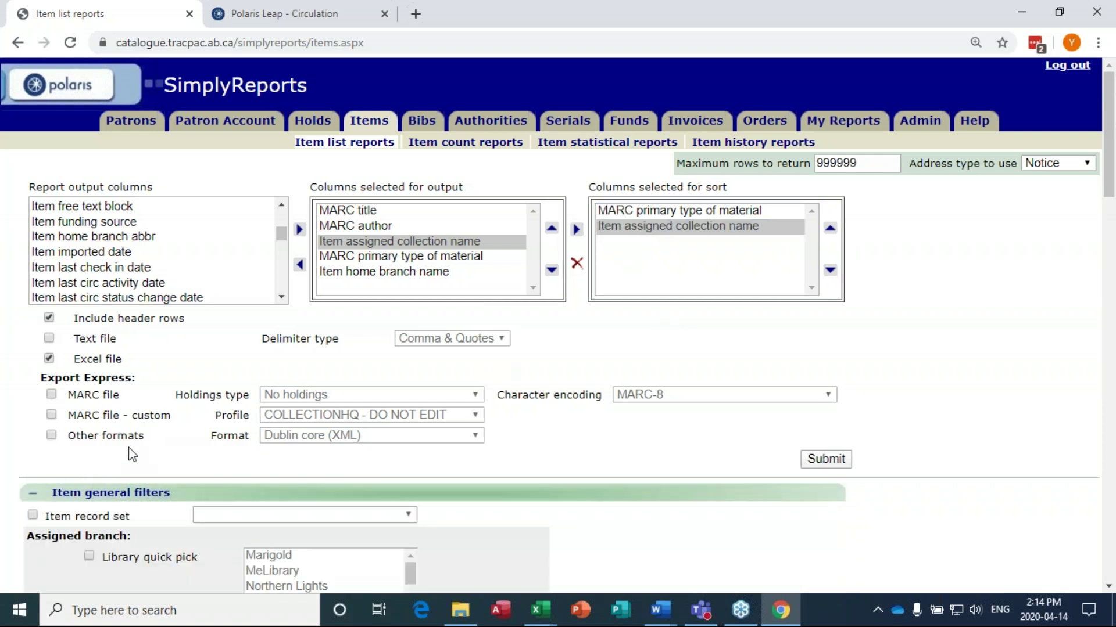
scroll(194, 425, "down", 3)
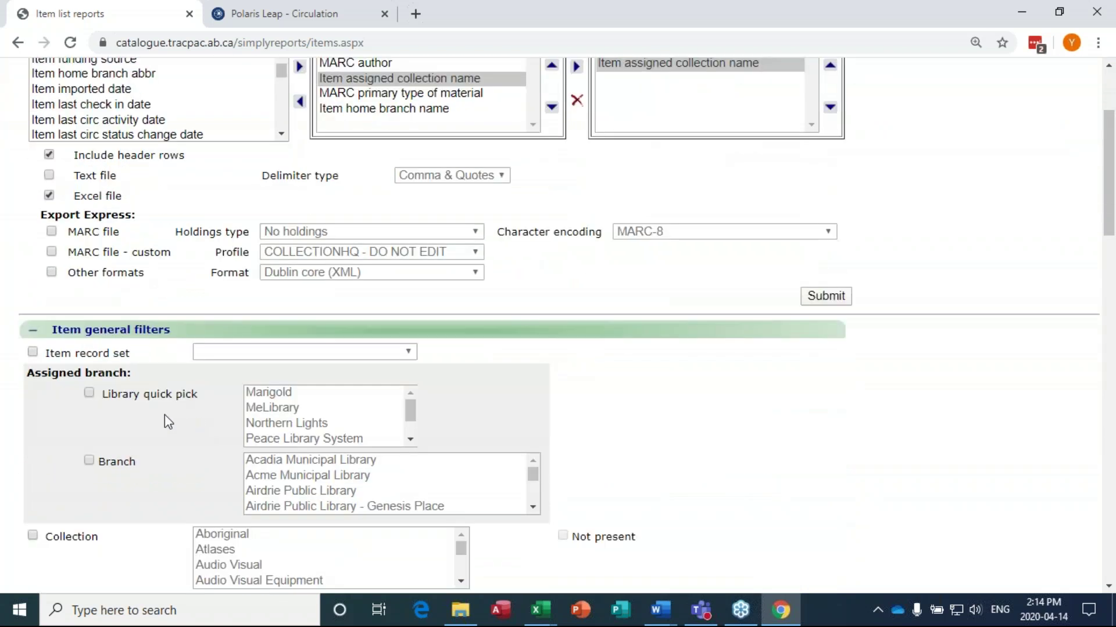
scroll(168, 422, "down", 3)
left_click(89, 298)
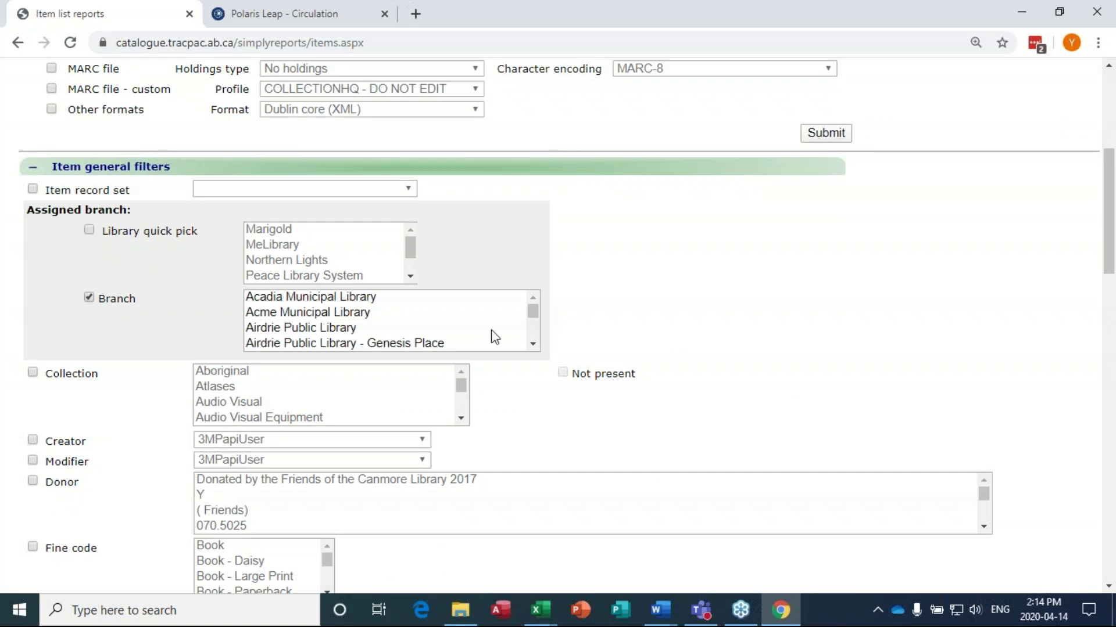
left_click(89, 298)
scroll(13, 341, "down", 6)
scroll(20, 329, "down", 2)
left_click(33, 500)
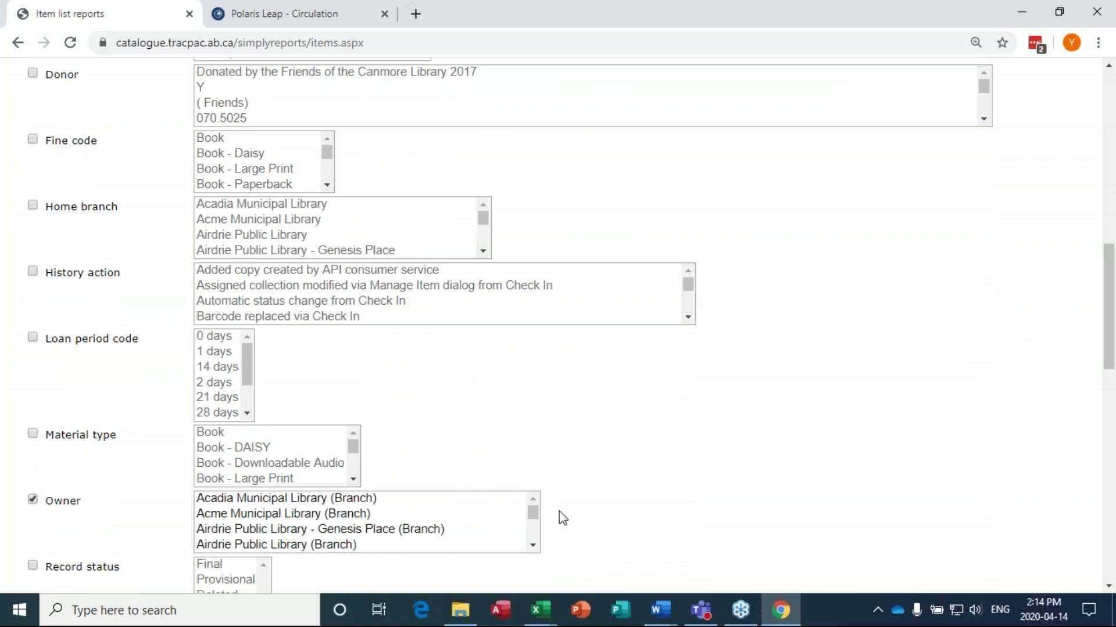
Step: Choose Beaumont Library Bibliotheque de Beaumont Library (Branch) as the owner in the Owner filter
left_click(534, 547)
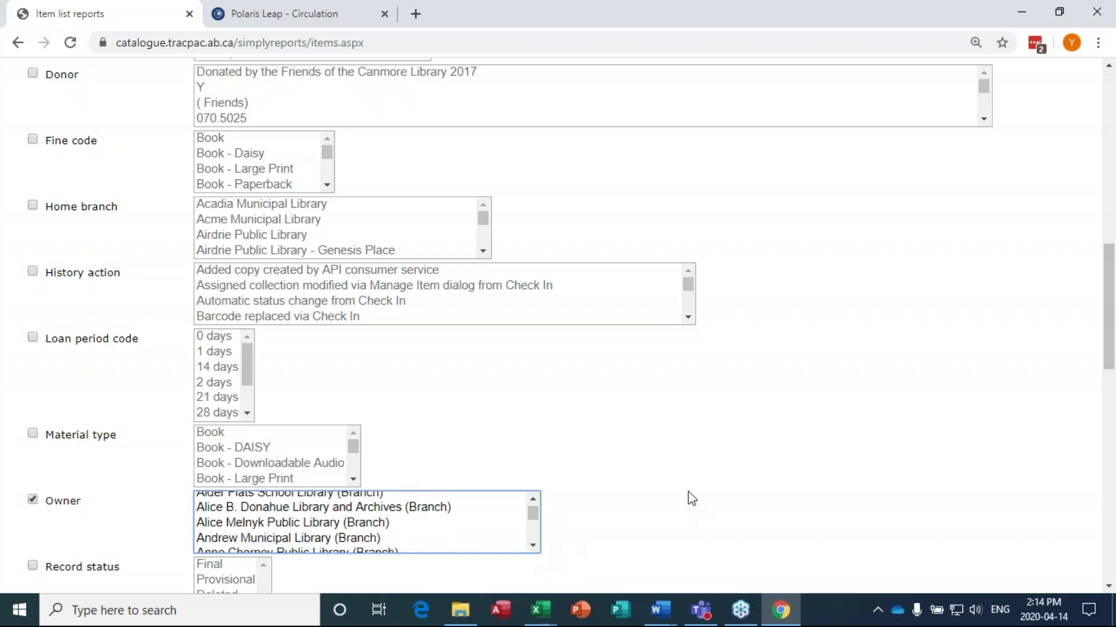
scroll(690, 495, "down", 3)
left_click(532, 384)
left_click(533, 384)
left_click(533, 384)
left_click(533, 384)
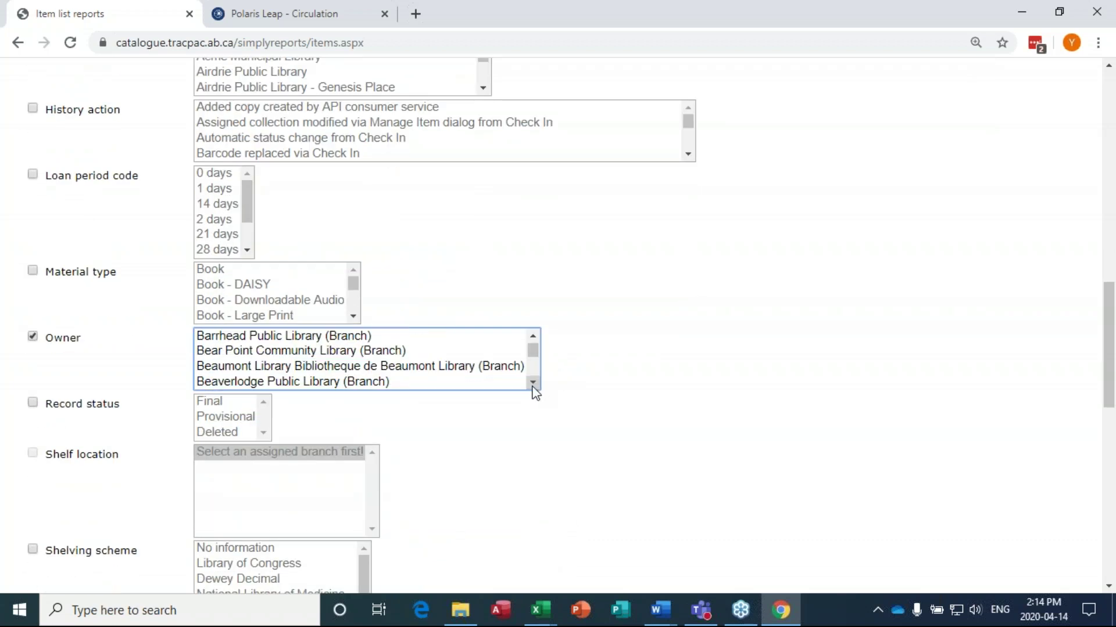
left_click(532, 383)
left_click_drag(533, 352, 531, 347)
left_click(533, 384)
left_click(533, 383)
left_click(533, 383)
left_click(533, 383)
left_click(337, 367)
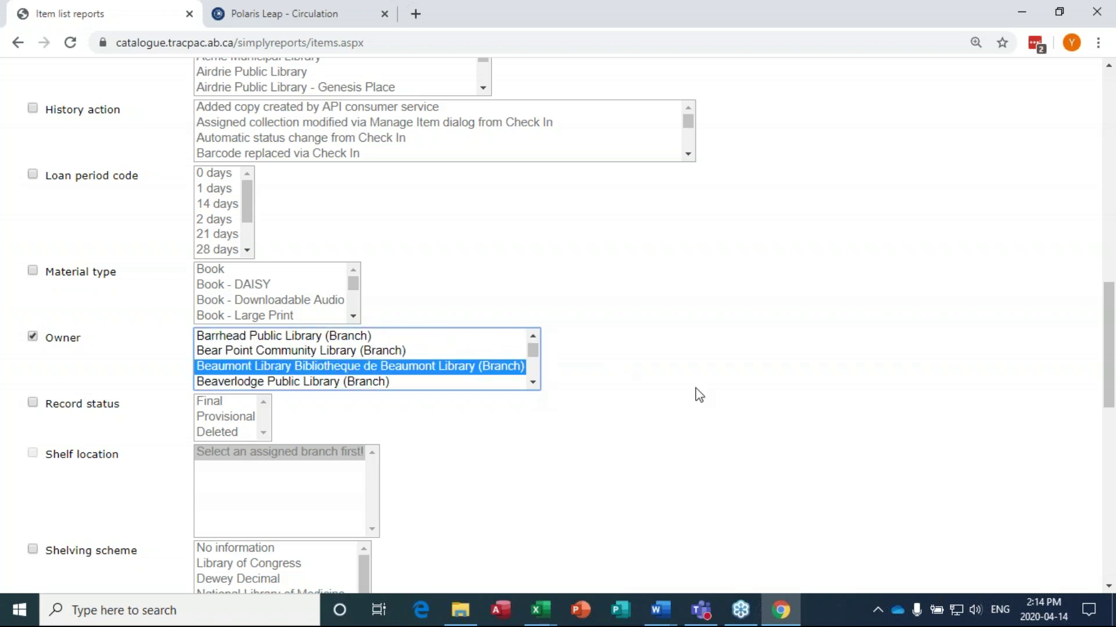
Step: Enable the Circ status filter in the item general filters and choose Out as its value
scroll(44, 363, "down", 4)
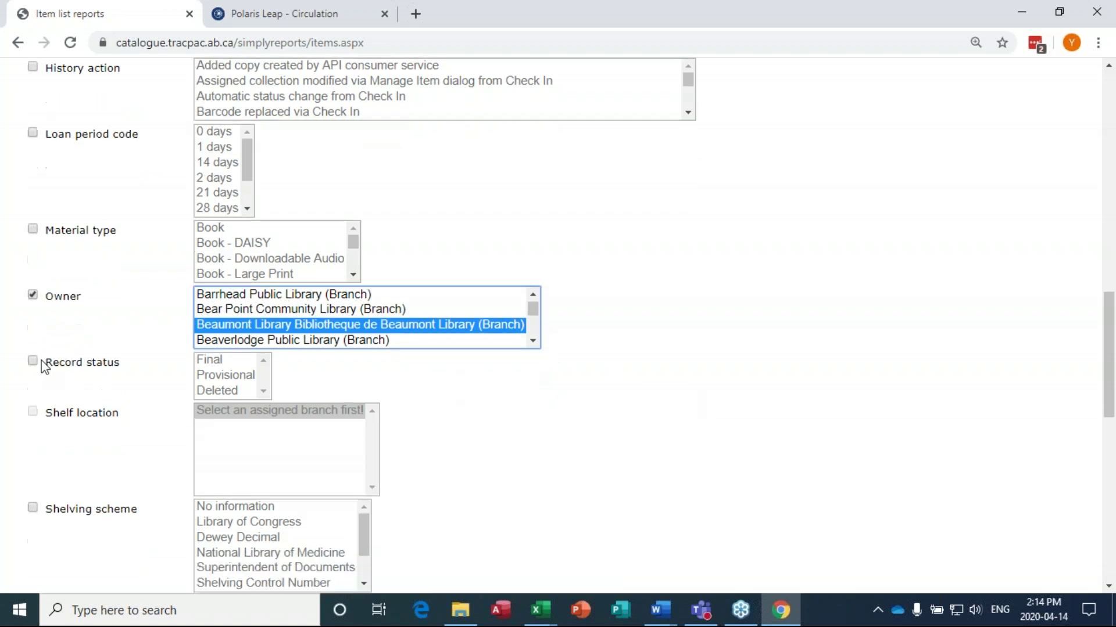
scroll(50, 430, "down", 1)
left_click(32, 419)
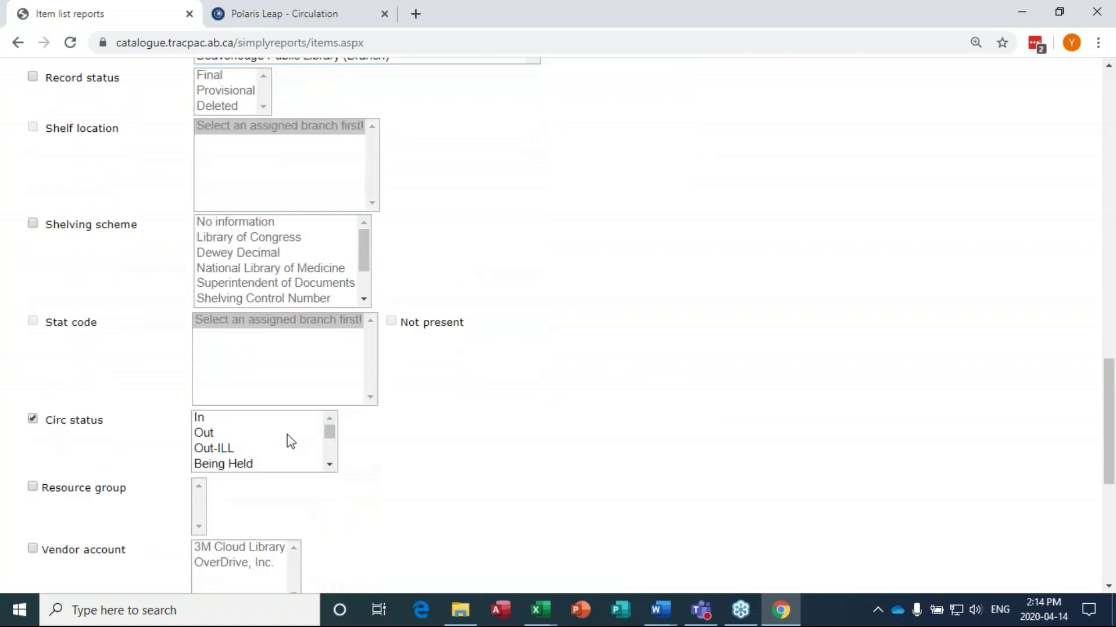
left_click(251, 439)
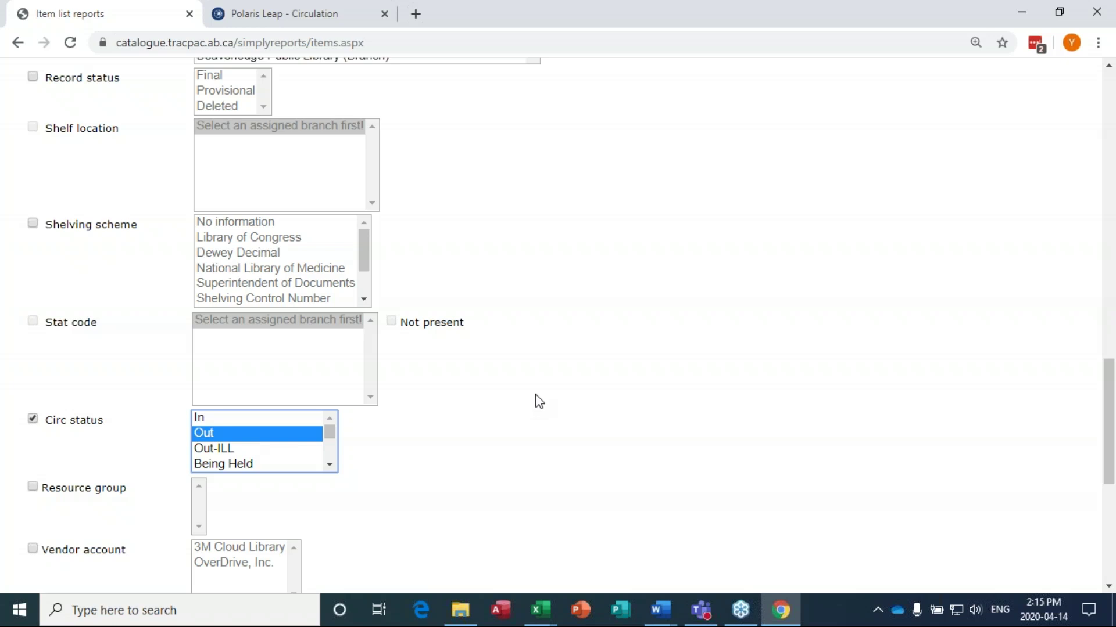
Step: Expand the patron general filters, enable the patron Branch filter and choose Beaumont Library Bibliotheque de Beaumont Library
scroll(469, 403, "down", 4)
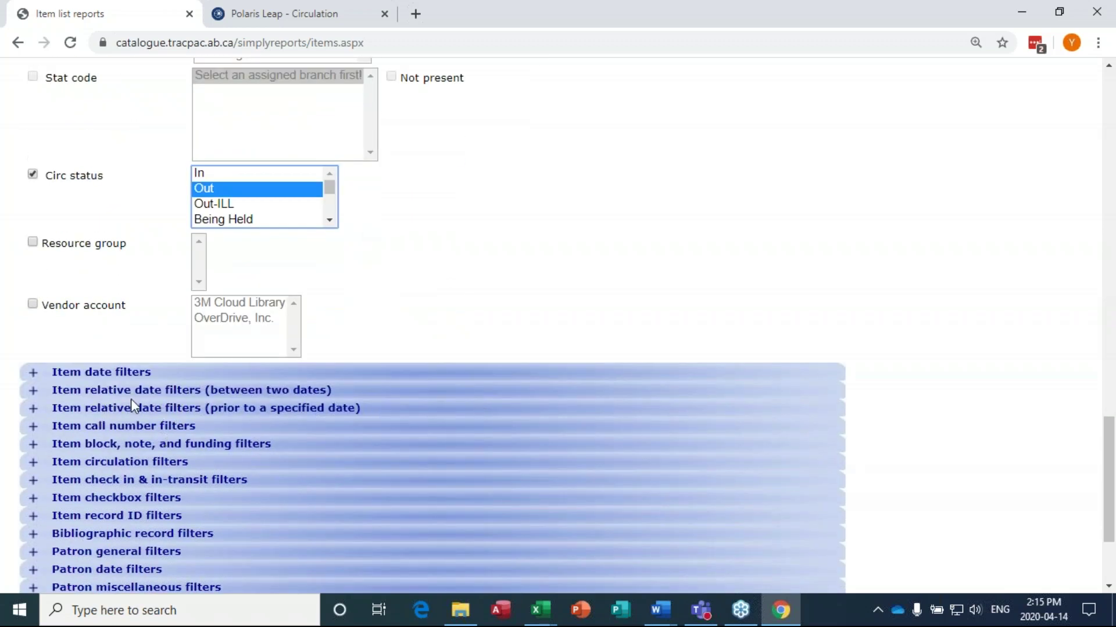
scroll(52, 433, "down", 3)
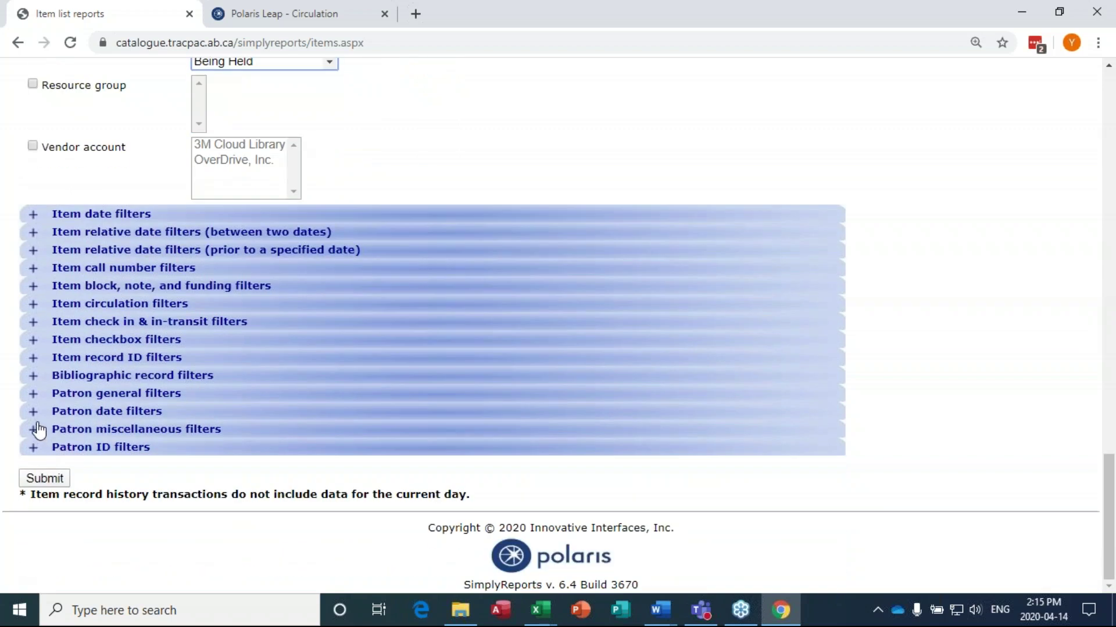
left_click(33, 396)
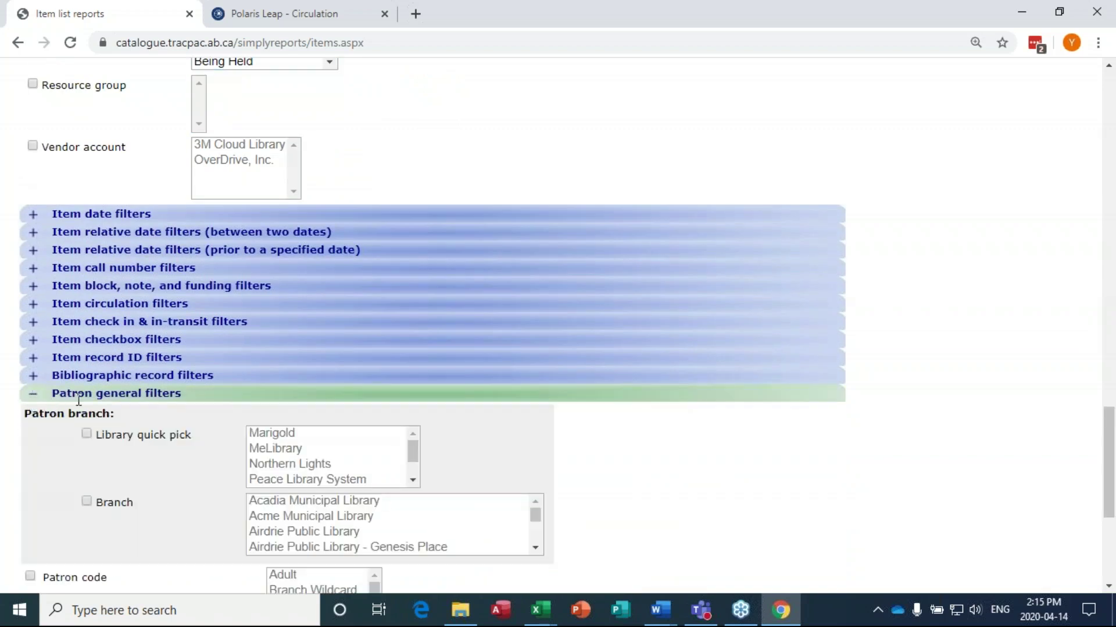
left_click(87, 500)
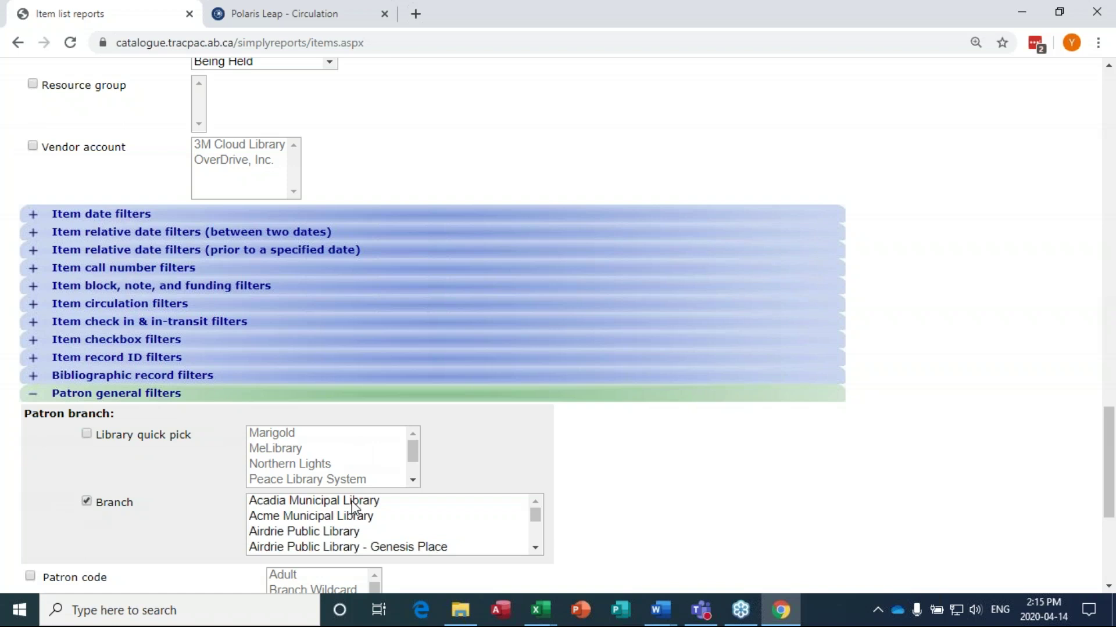
scroll(351, 511, "down", 2)
scroll(405, 516, "down", 2)
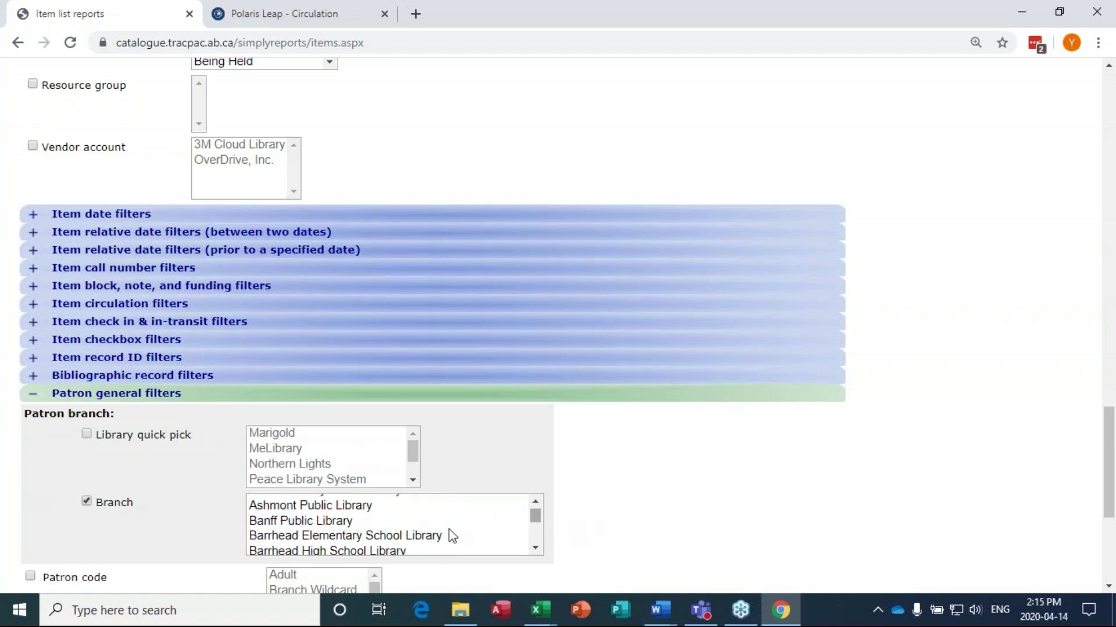
scroll(402, 527, "down", 2)
left_click(384, 515)
left_click(655, 252)
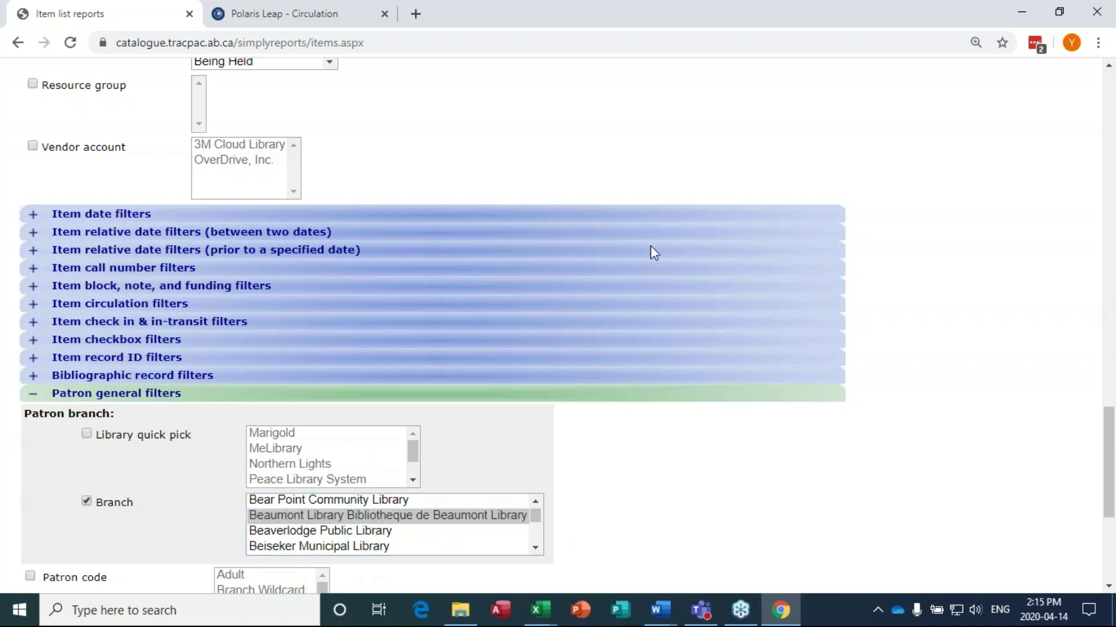
Step: Replace the Owner filter selection with every entry from Acadia Municipal Library (Branch) through Youngstown Municipal Library (Branch)
scroll(650, 252, "up", 10)
left_click(355, 298)
left_click(361, 291)
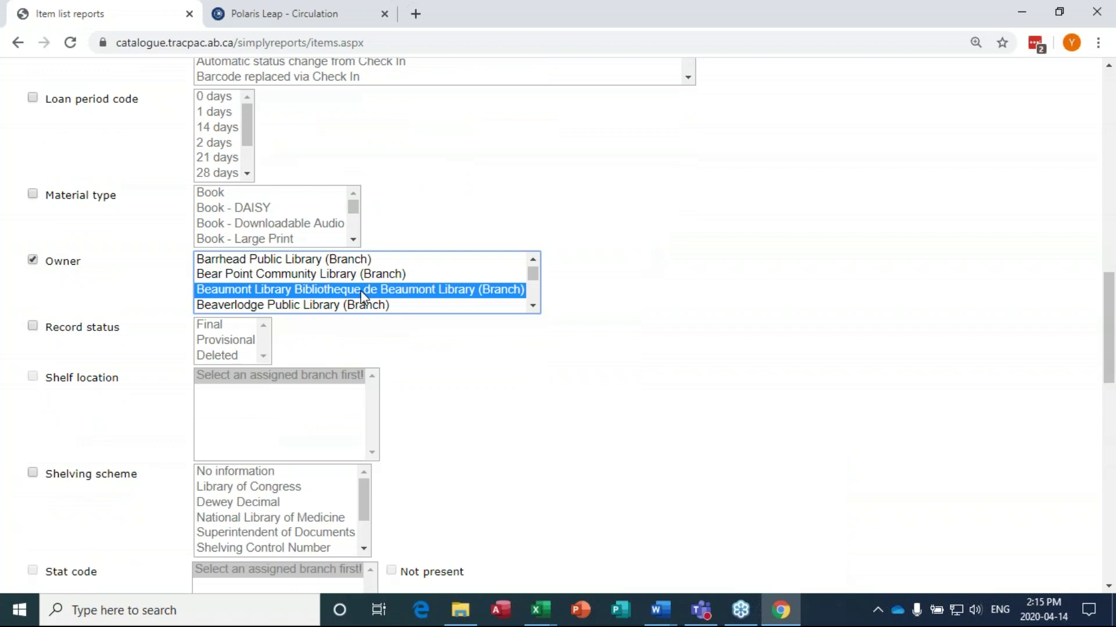
scroll(535, 268, "up", 3)
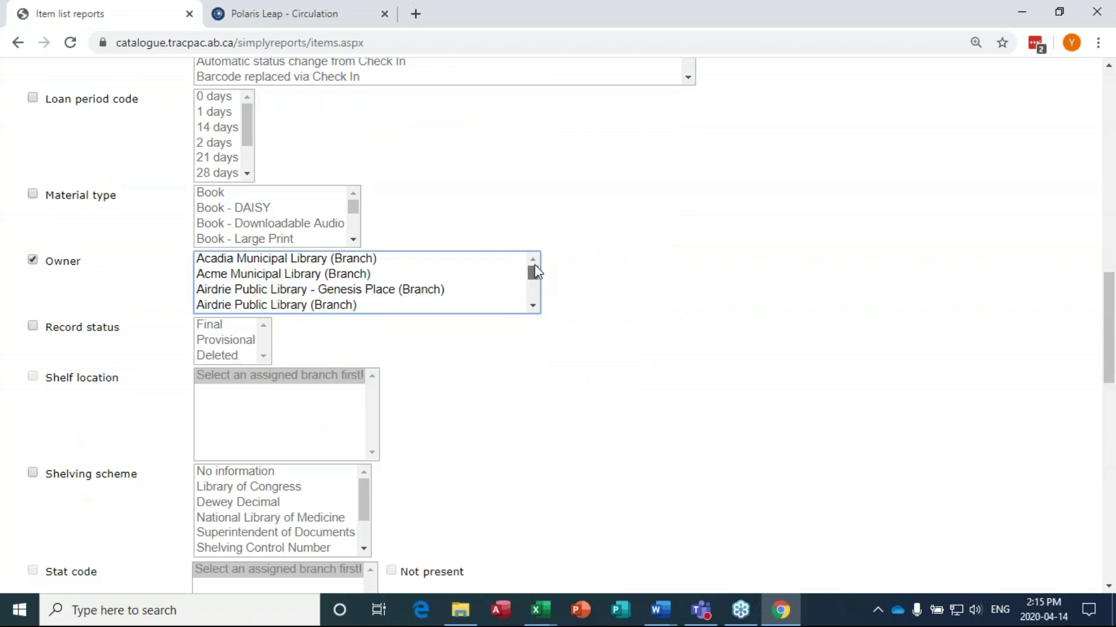
left_click(346, 266)
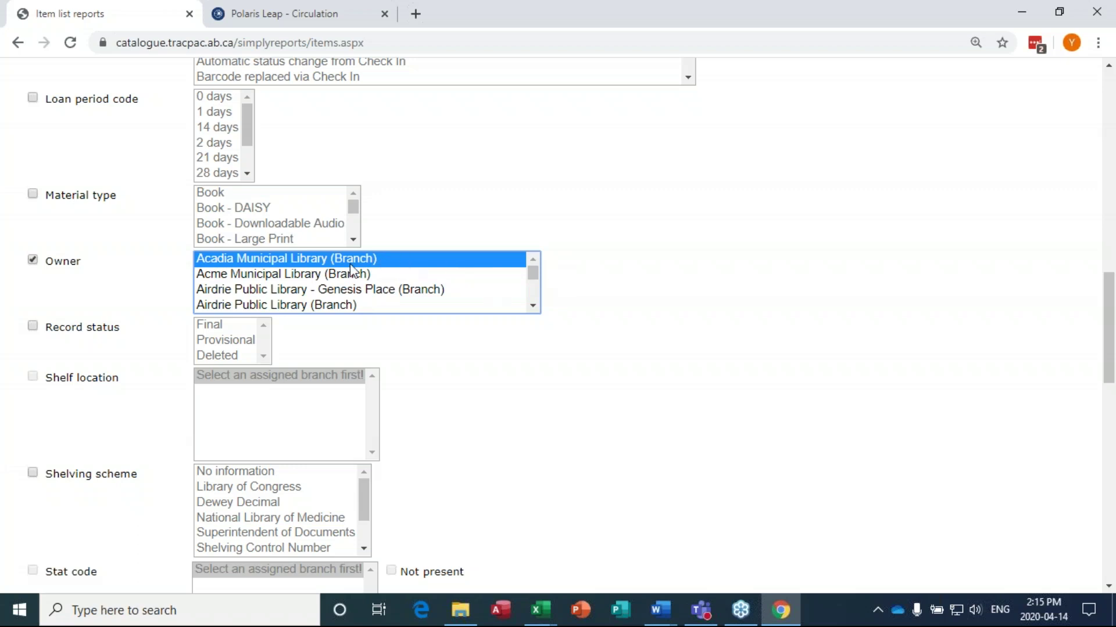
left_click_drag(531, 276, 520, 317)
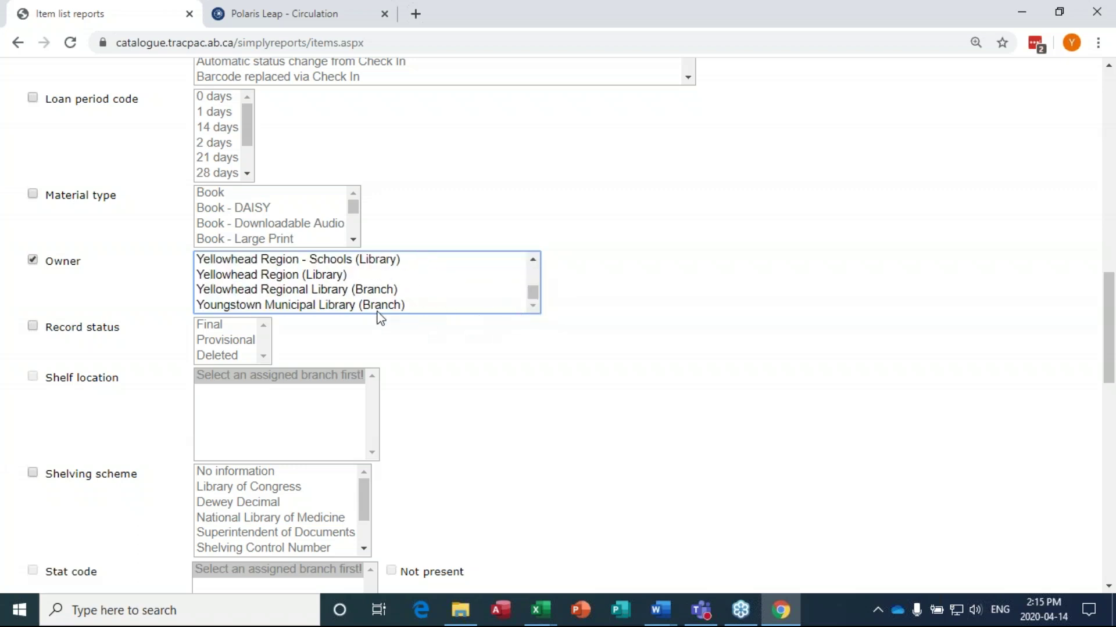
left_click(359, 307, "shift")
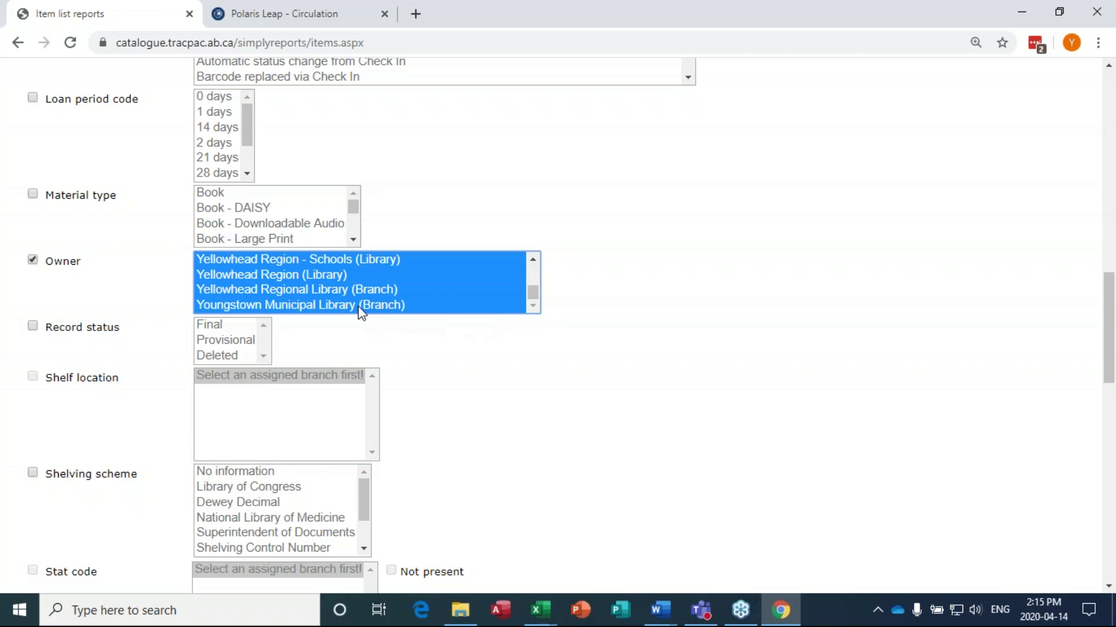
Step: Exclude Beaumont Library Bibliotheque de Beaumont Library (Branch) from the selected owners, keeping all other owners selected
left_click_drag(535, 296, 528, 273)
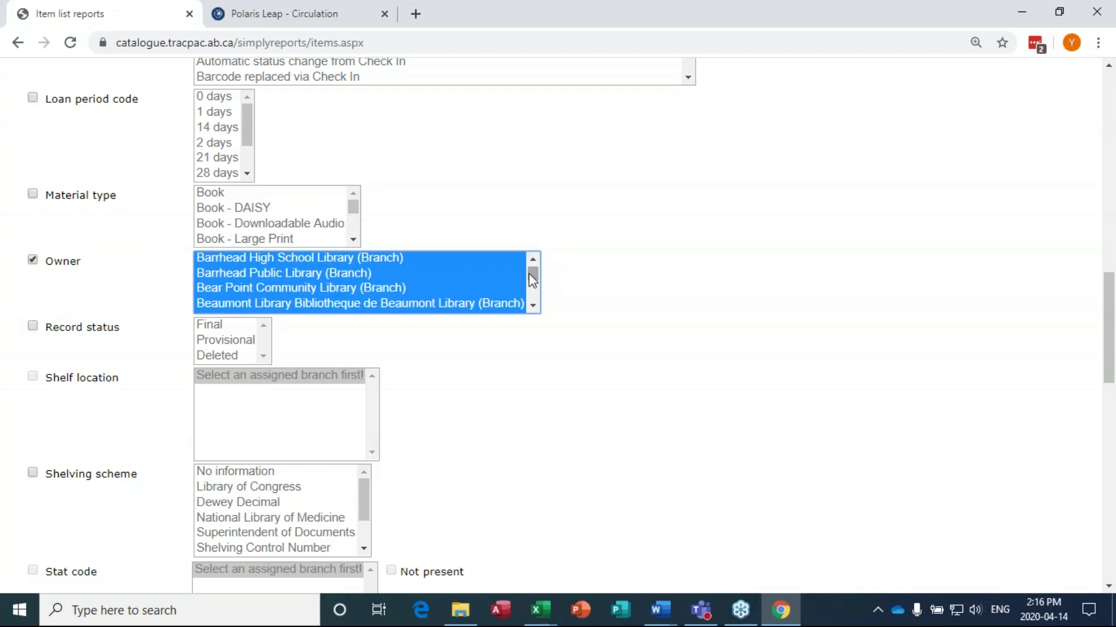
left_click(387, 305, "ctrl")
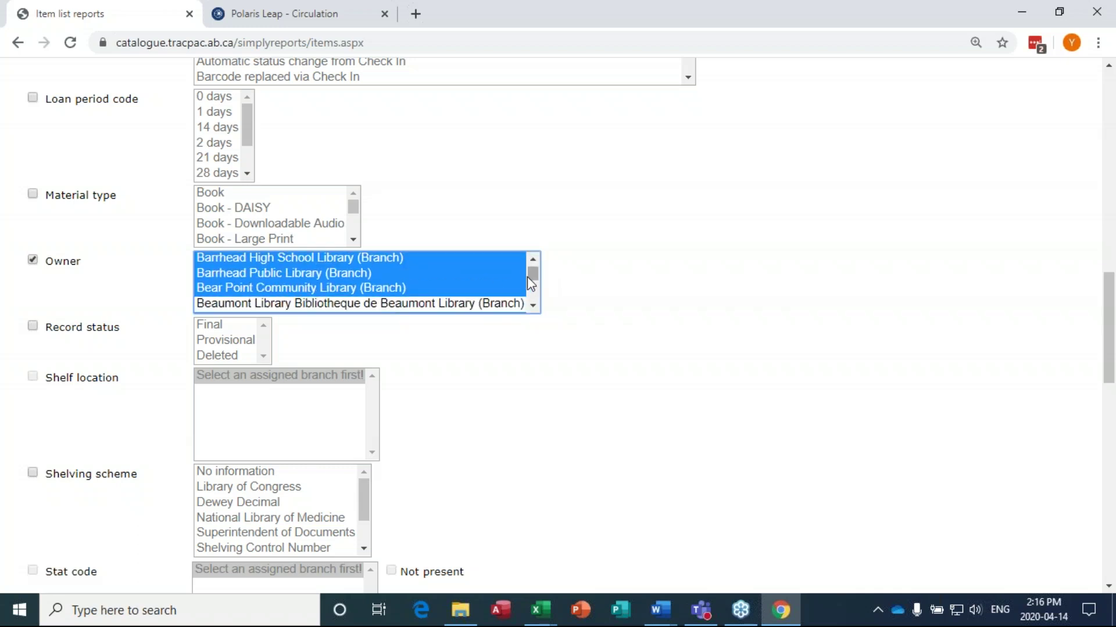
left_click_drag(533, 283, 655, 264)
Step: Review the owner, circ status and patron branch filters and submit the item list report
scroll(298, 297, "down", 10)
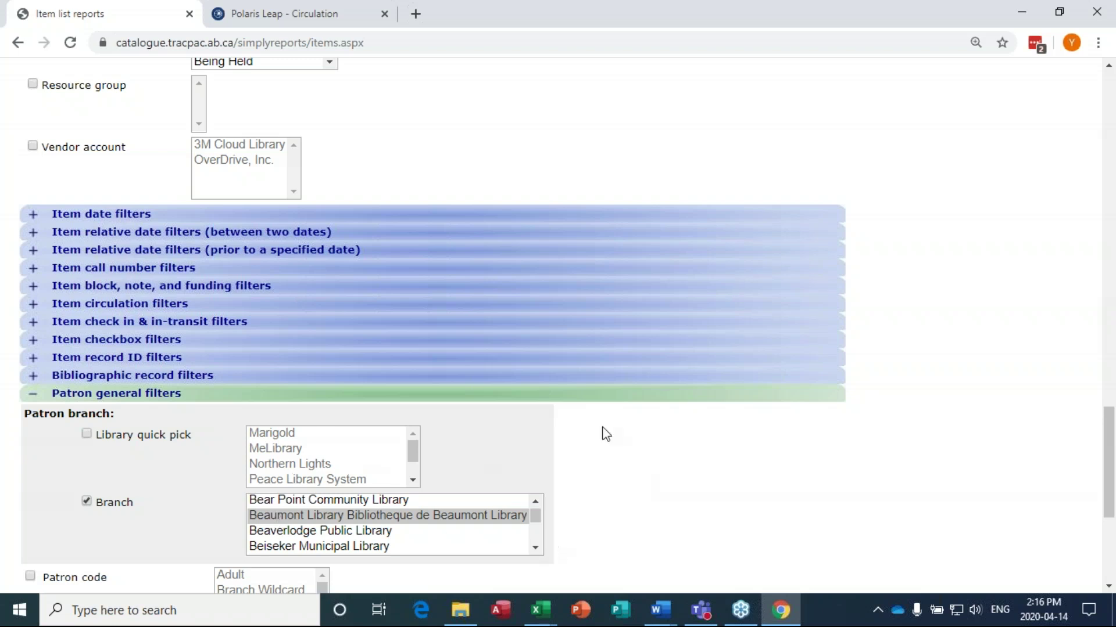
scroll(413, 185, "up", 7)
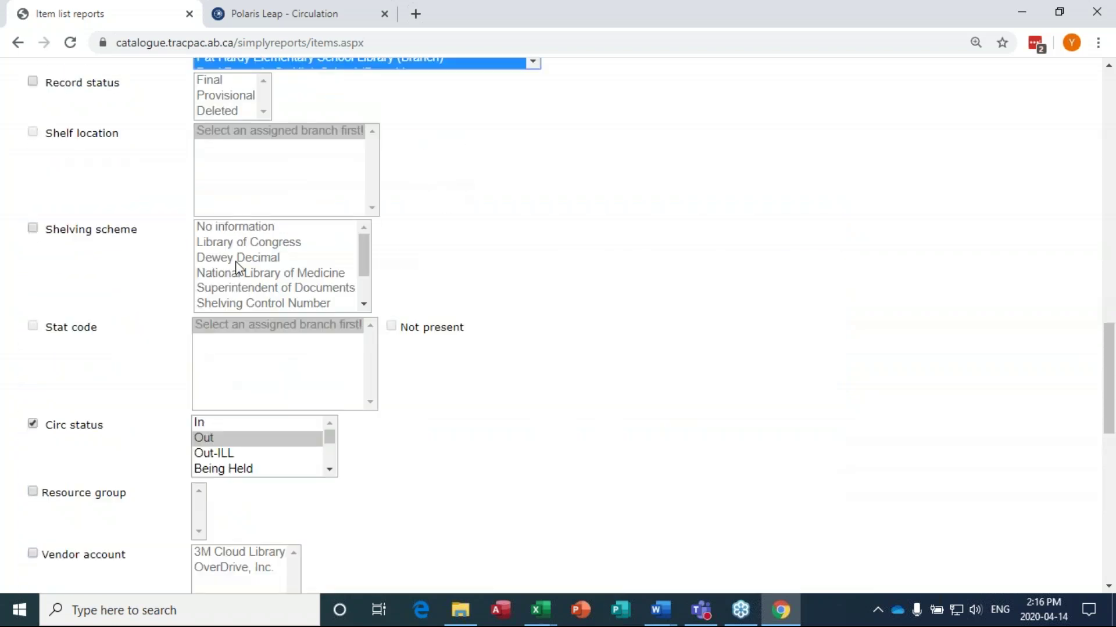
scroll(235, 261, "up", 2)
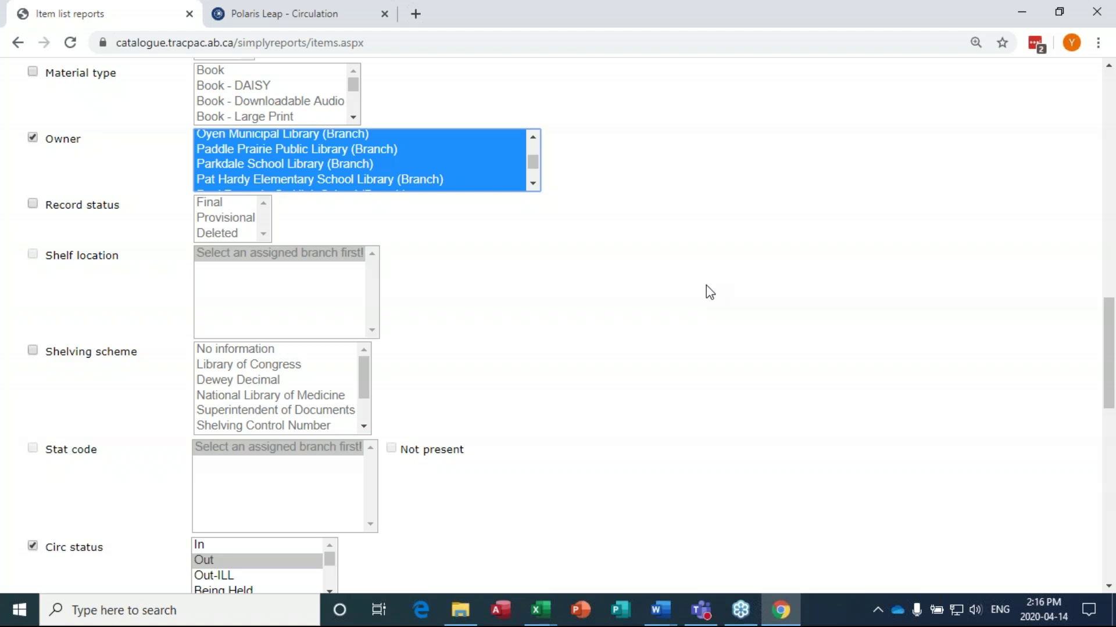
scroll(707, 290, "down", 12)
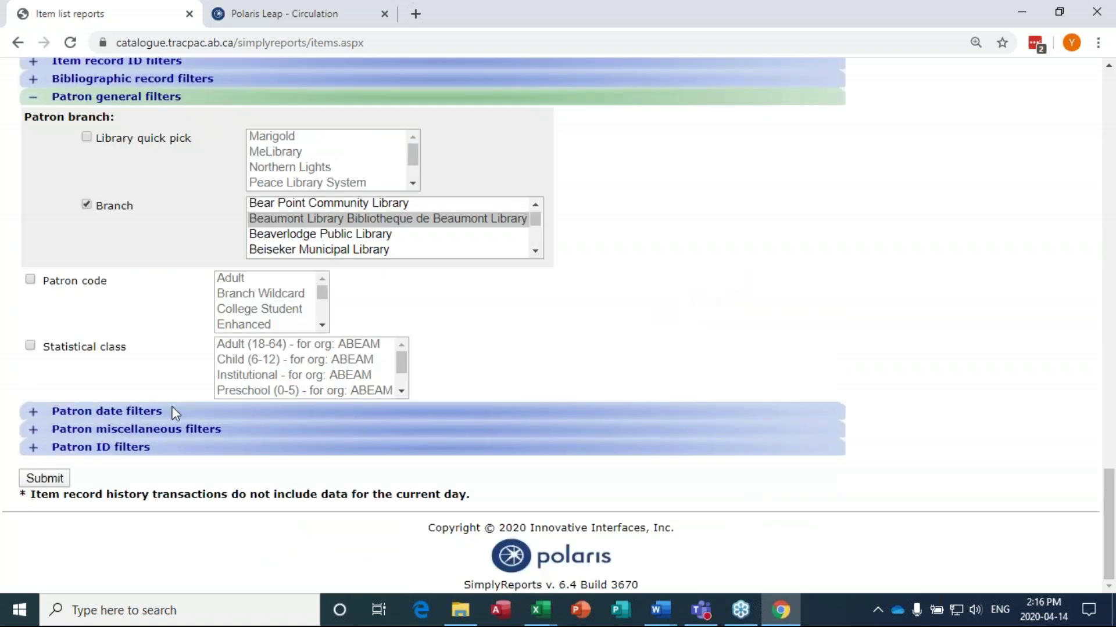
left_click(59, 483)
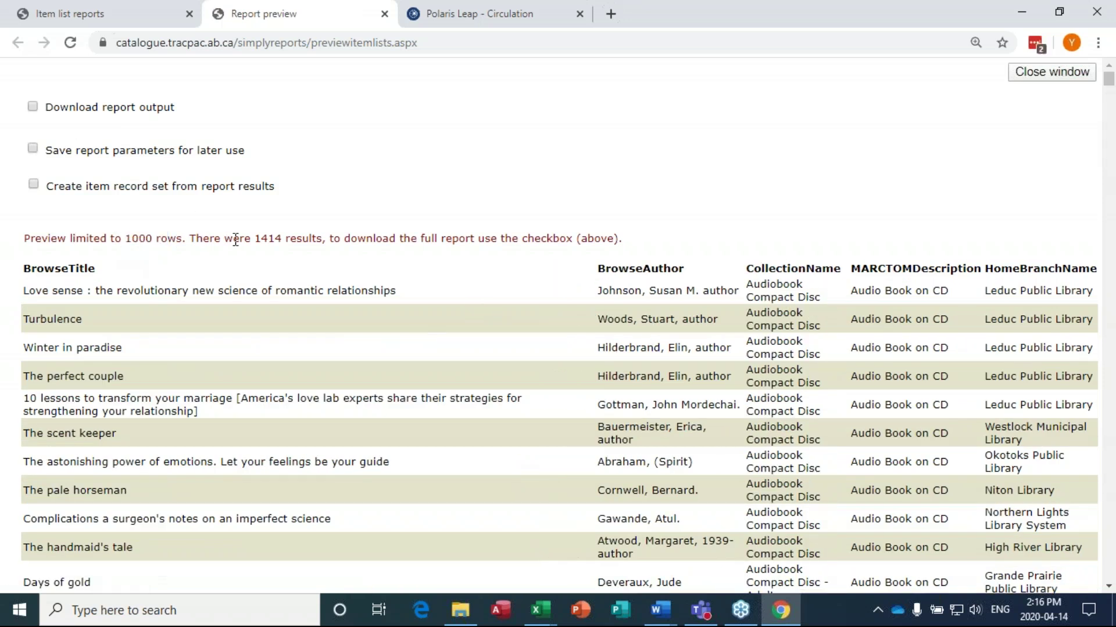
Step: Download the report output and open ItemLists_431751.xls in Excel, accepting the file format mismatch
left_click_drag(261, 238, 322, 239)
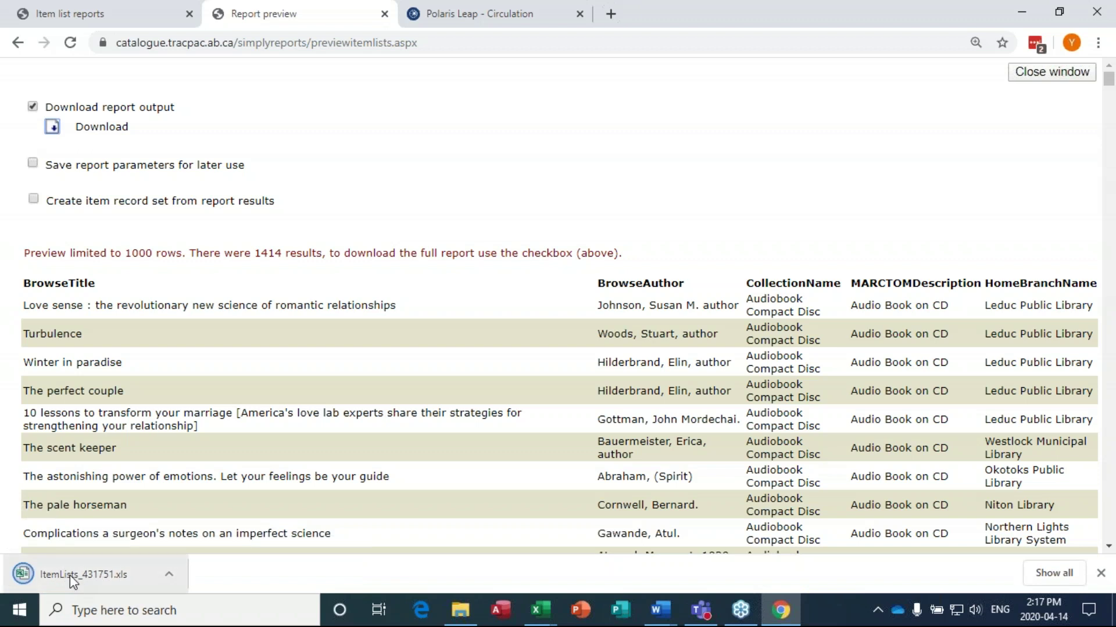
left_click(69, 576)
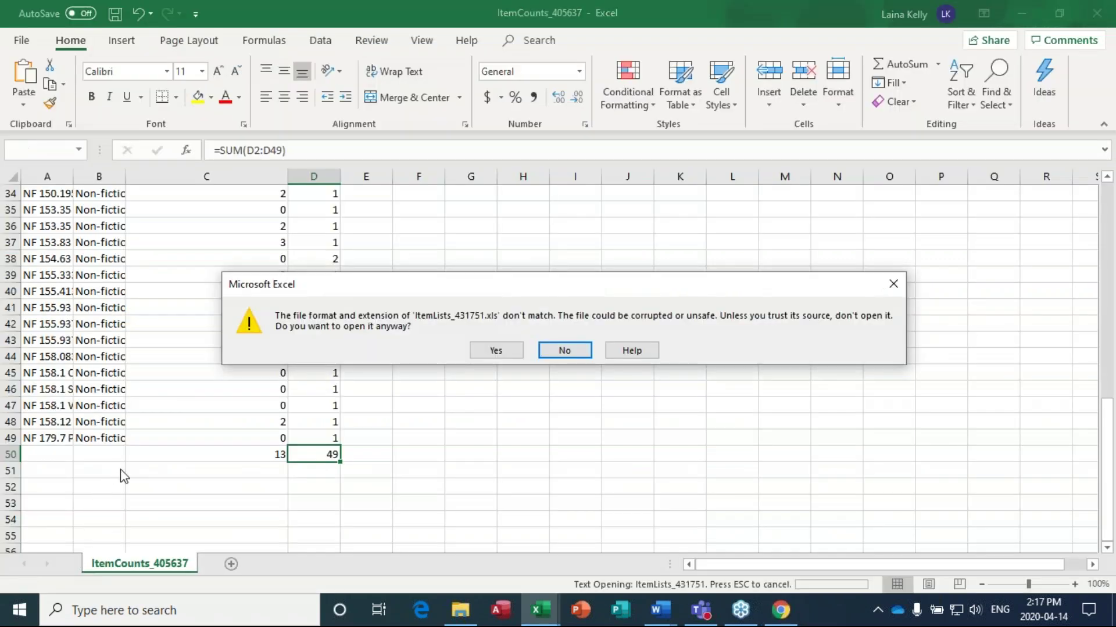
left_click(497, 351)
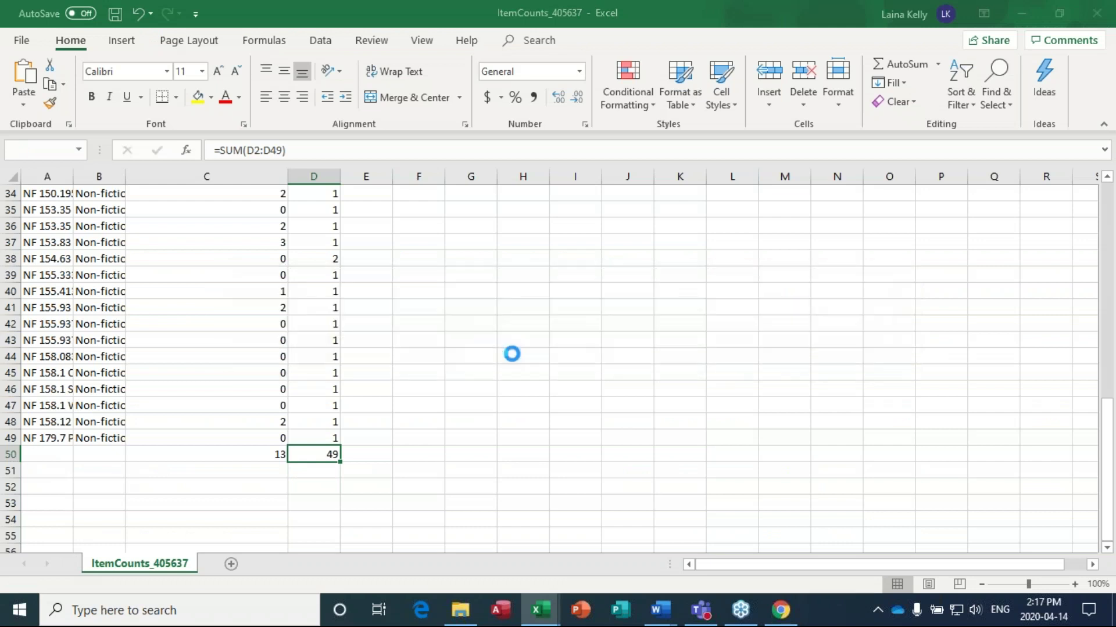
Step: Widen the BrowseTitle, BrowseAuthor, CollectionName and MARCTOMDescription columns to make their contents readable
left_click(69, 178)
left_click_drag(72, 180, 282, 177)
left_click(168, 176)
left_click(308, 176)
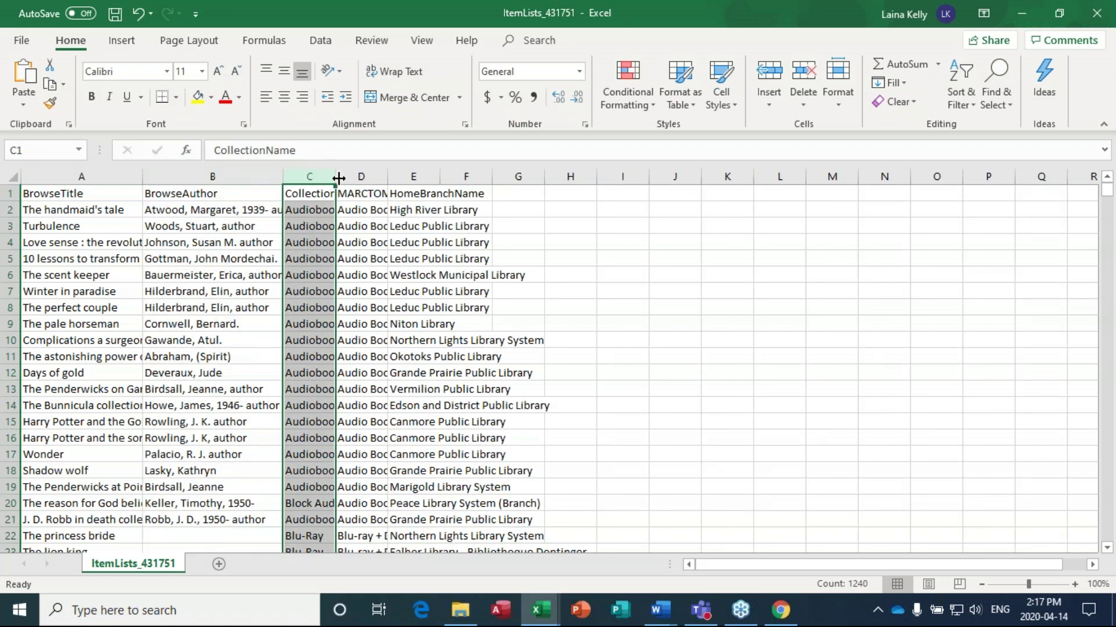
double_click(335, 176)
left_click(505, 177)
left_click_drag(521, 177, 575, 177)
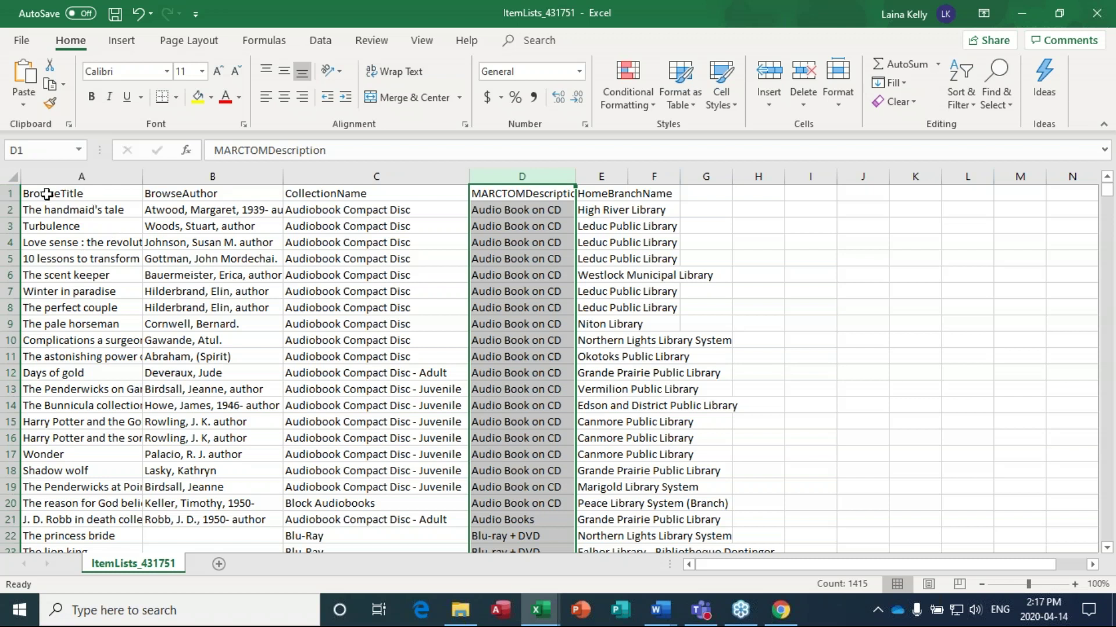
Step: Format columns A through E as a table with headers, using a light black-and-grey banded table style
left_click(81, 177)
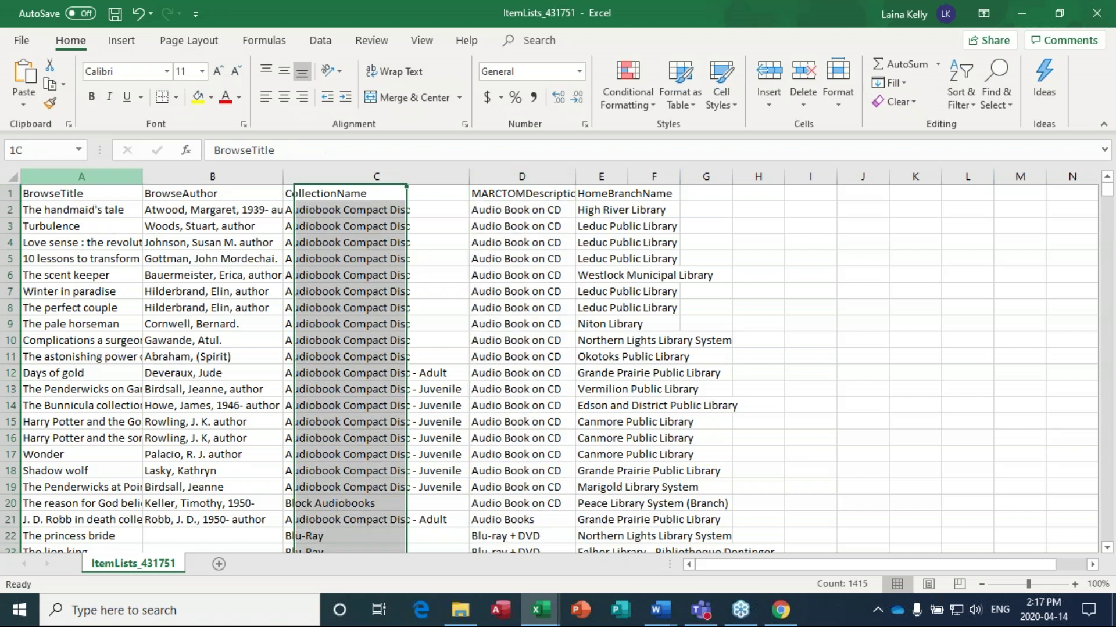
left_click_drag(81, 178, 604, 174)
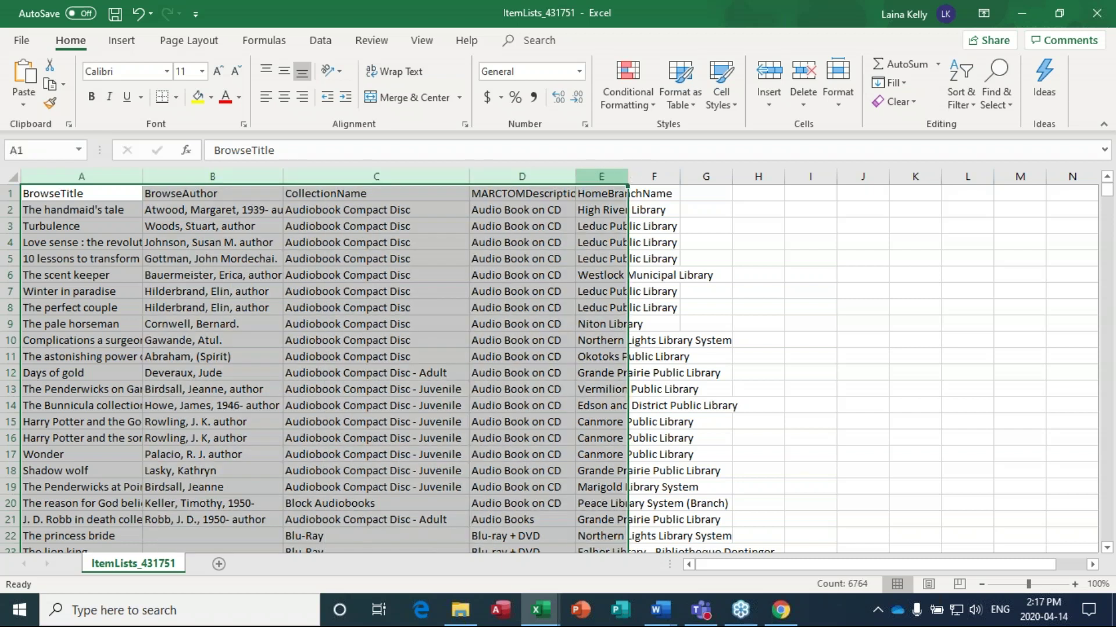
left_click(684, 103)
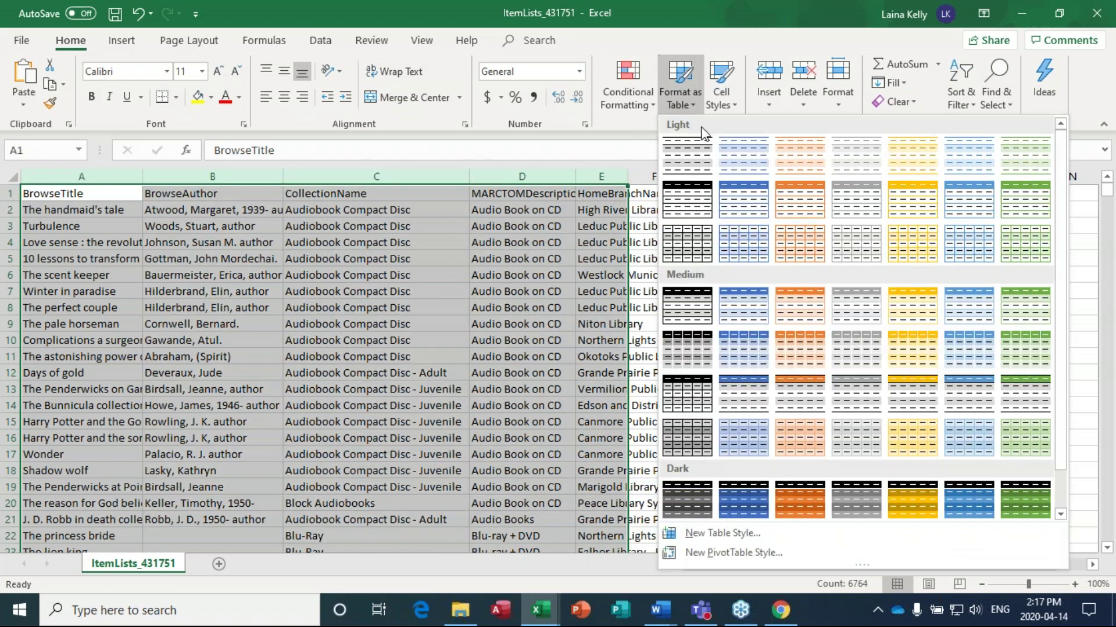
left_click(701, 164)
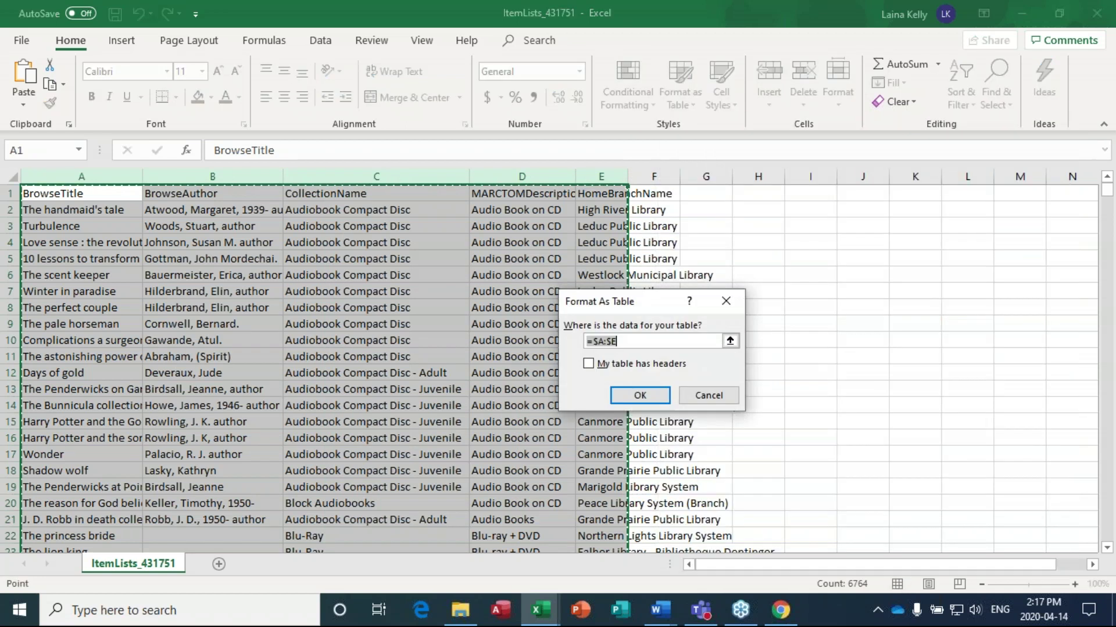
left_click(588, 365)
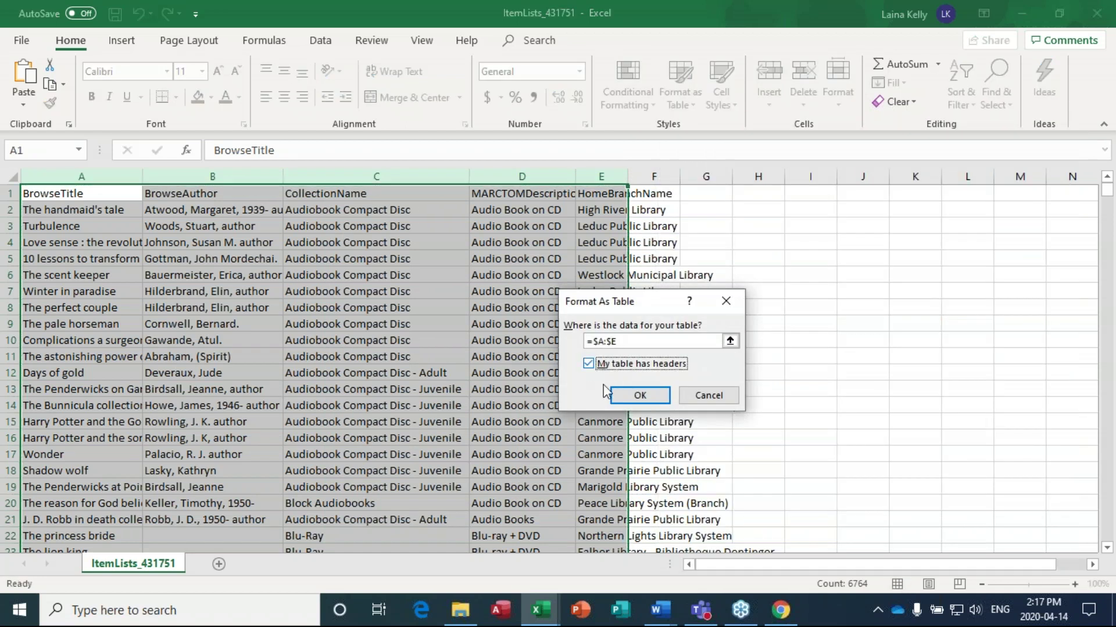
left_click(640, 395)
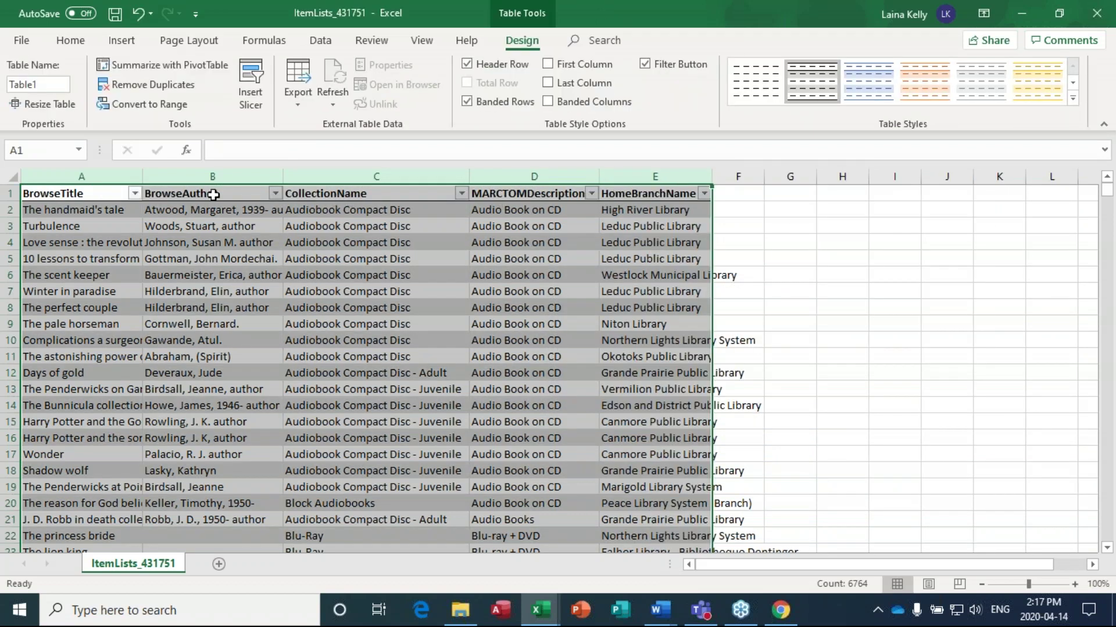
double_click(480, 241)
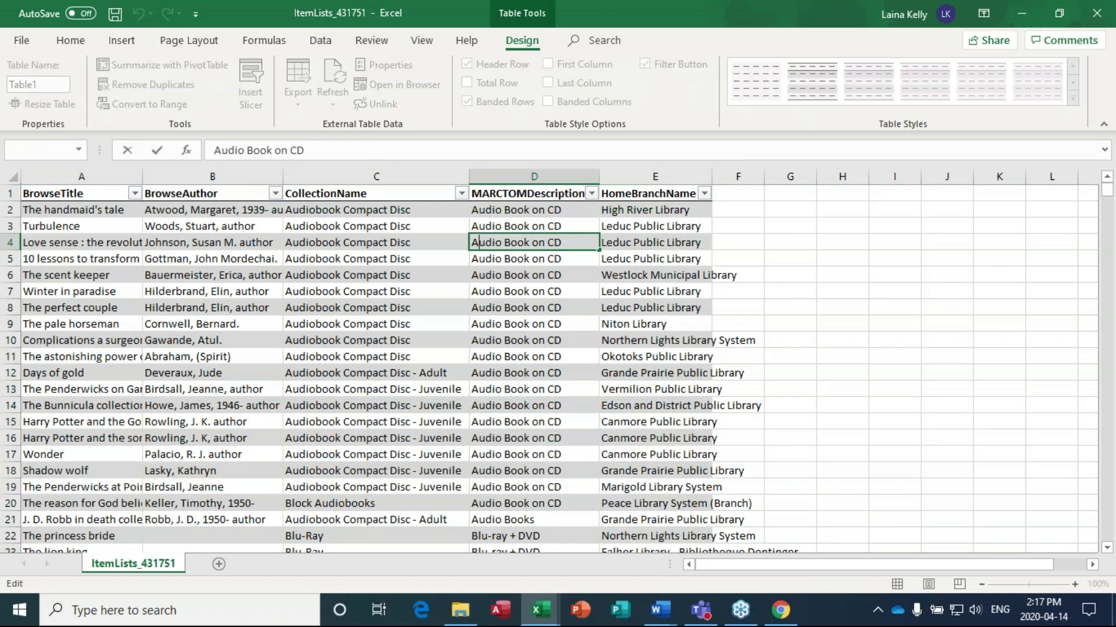
left_click(349, 222)
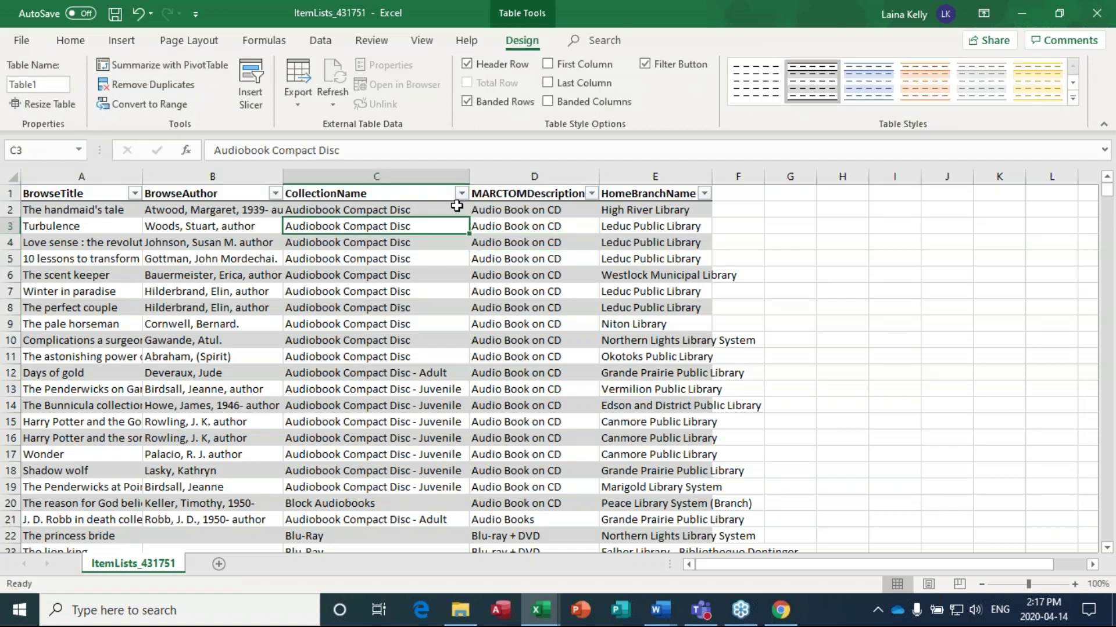
left_click(354, 211)
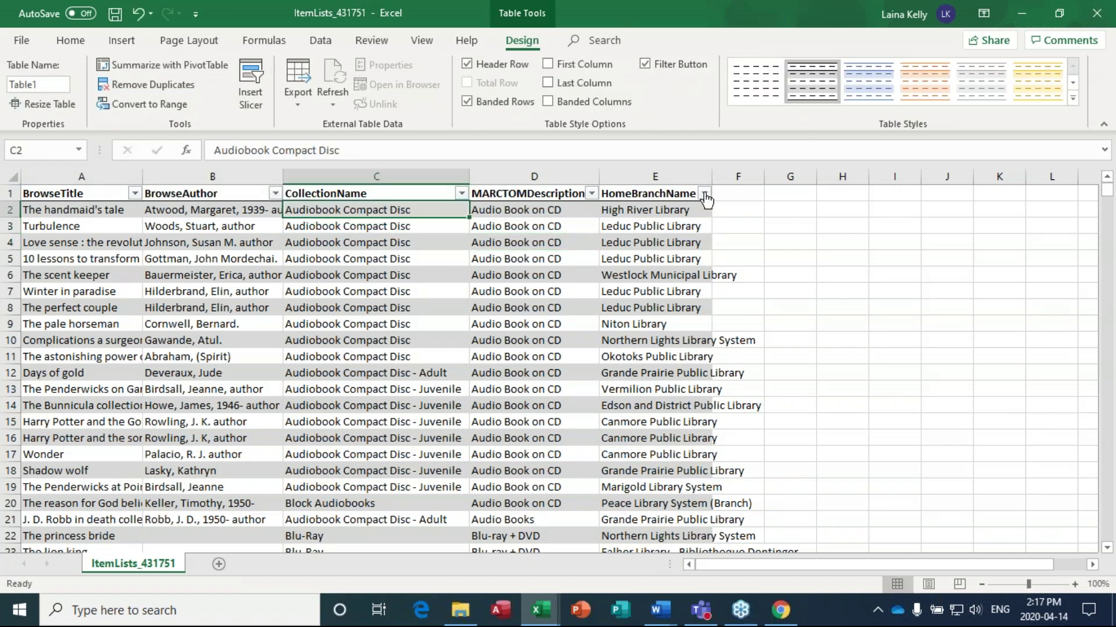
Step: Sort the table by HomeBranchName from A to Z and look over the items grouped by owning library
left_click(704, 194)
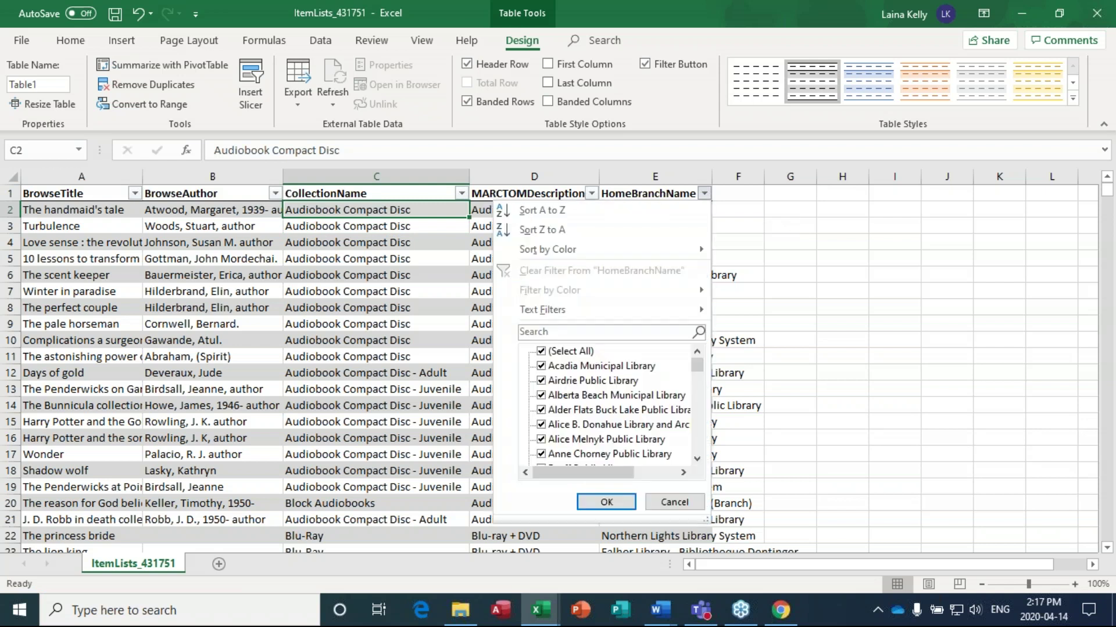
left_click(579, 212)
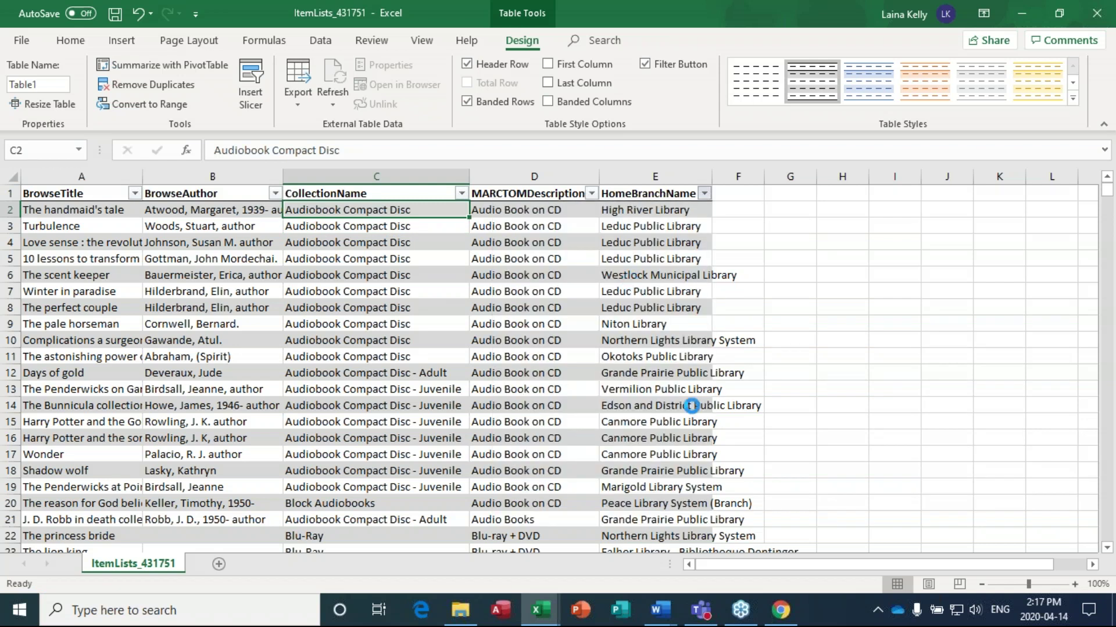
scroll(675, 244, "down", 13)
scroll(675, 246, "down", 13)
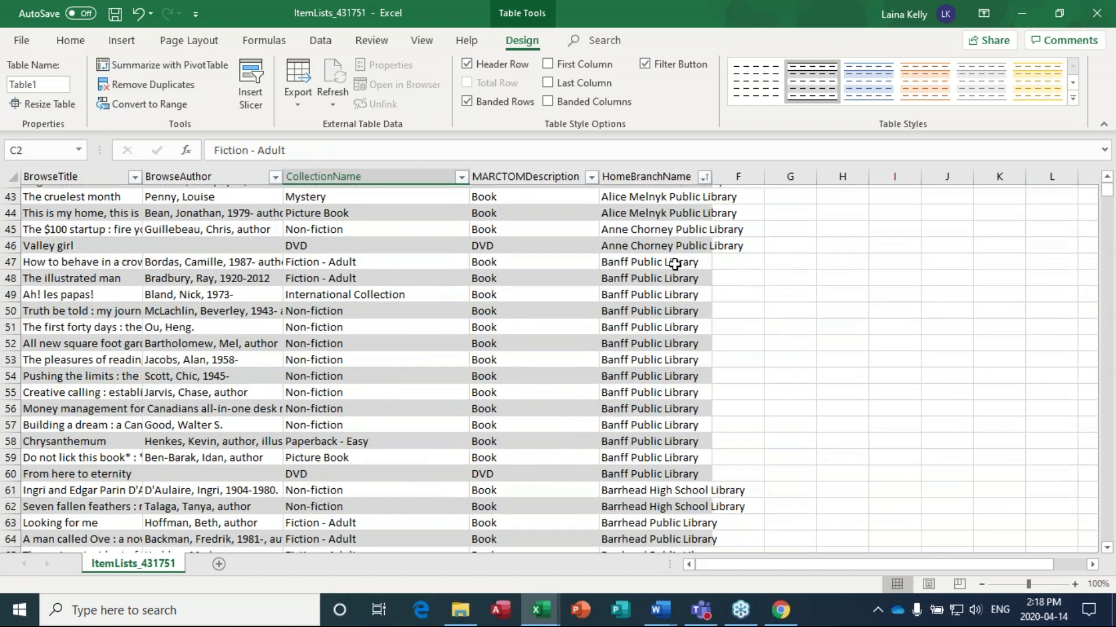
scroll(705, 361, "up", 20)
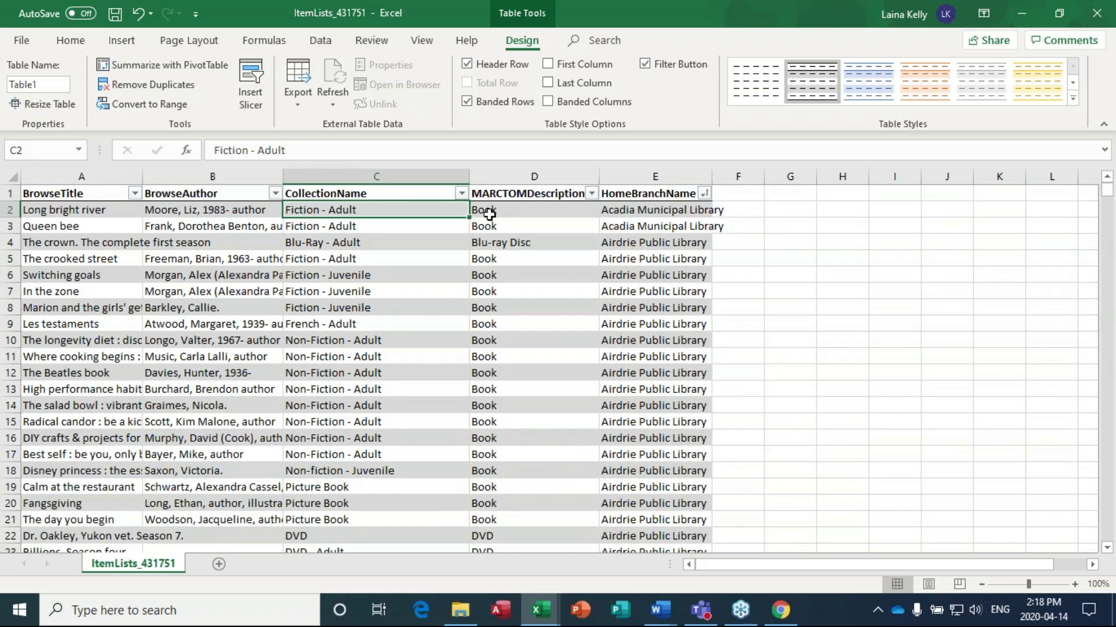
Step: Sort the table A to Z by MARCTOMDescription, followed by an A to Z sort on CollectionName
left_click(461, 193)
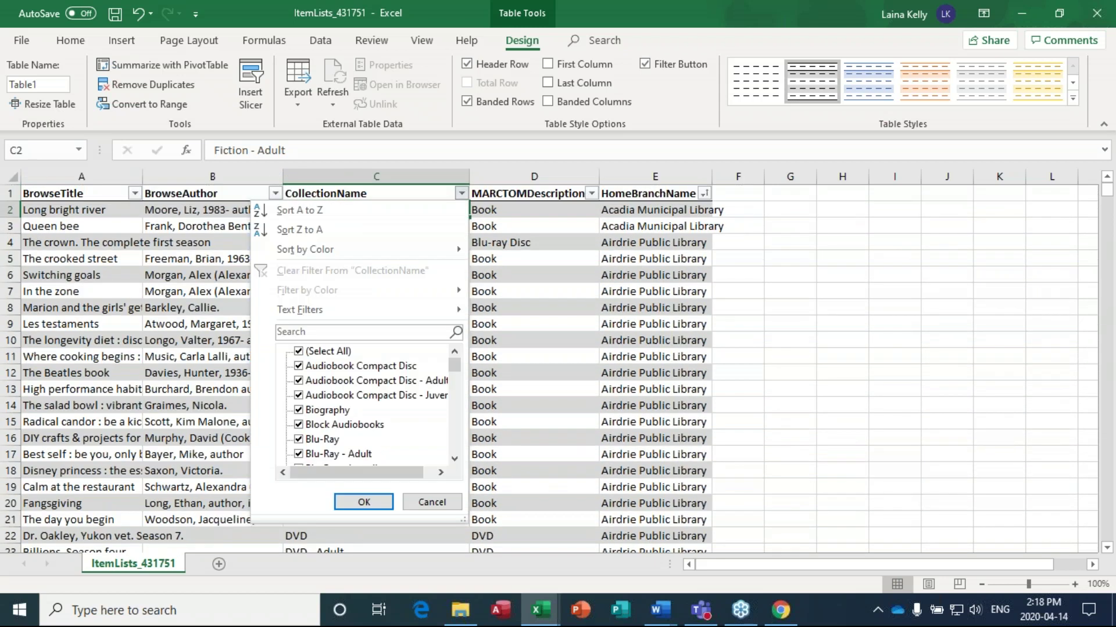
key("Escape")
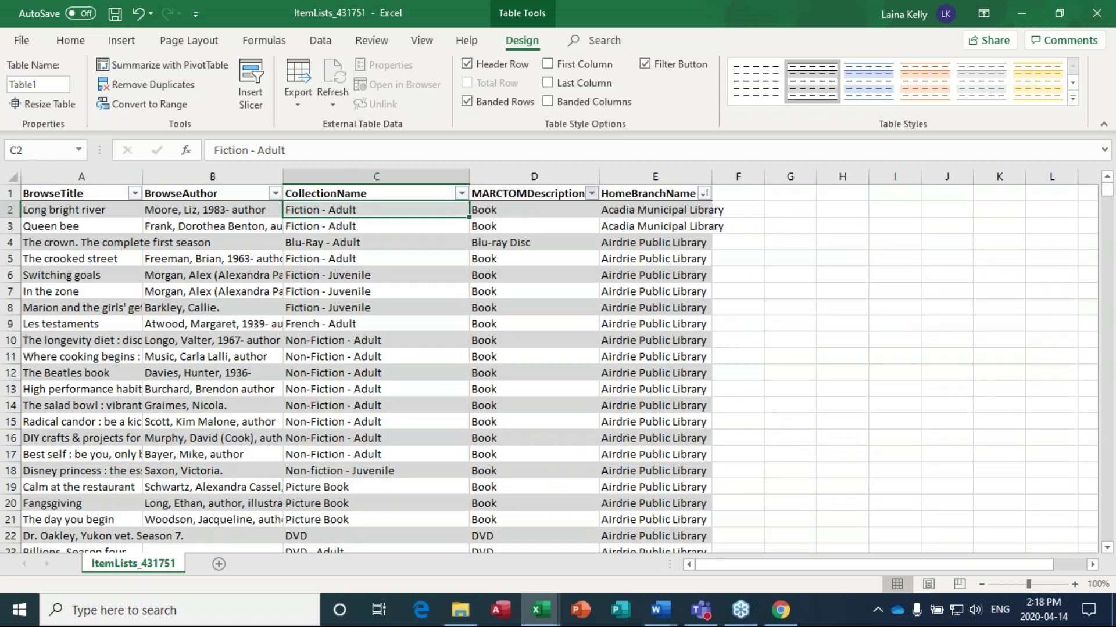
left_click(592, 193)
key("Escape")
left_click(462, 194)
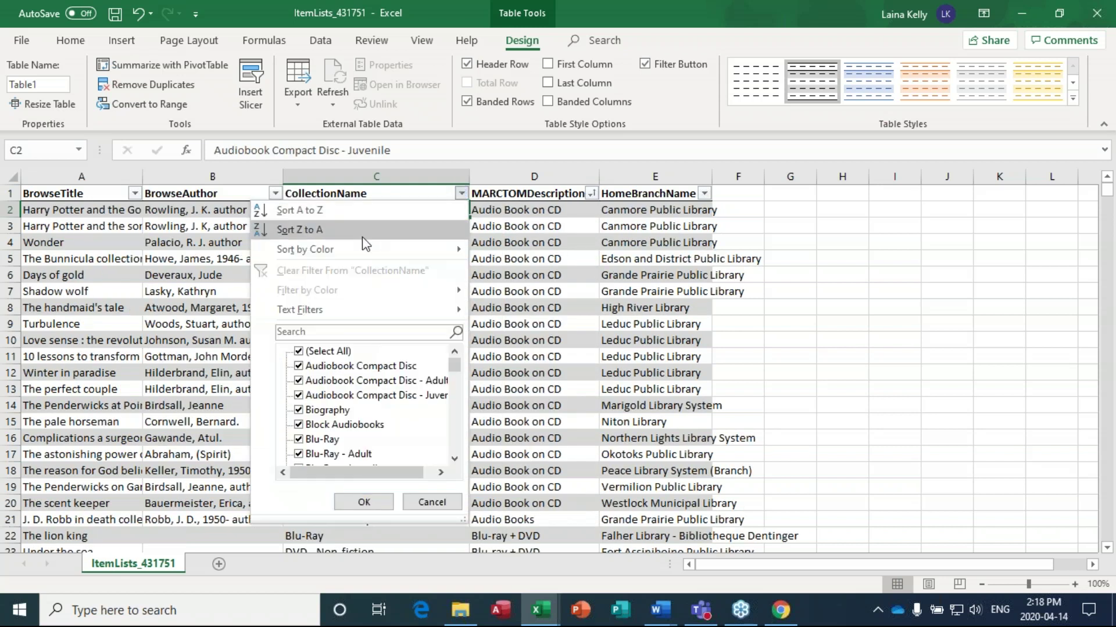
left_click(348, 213)
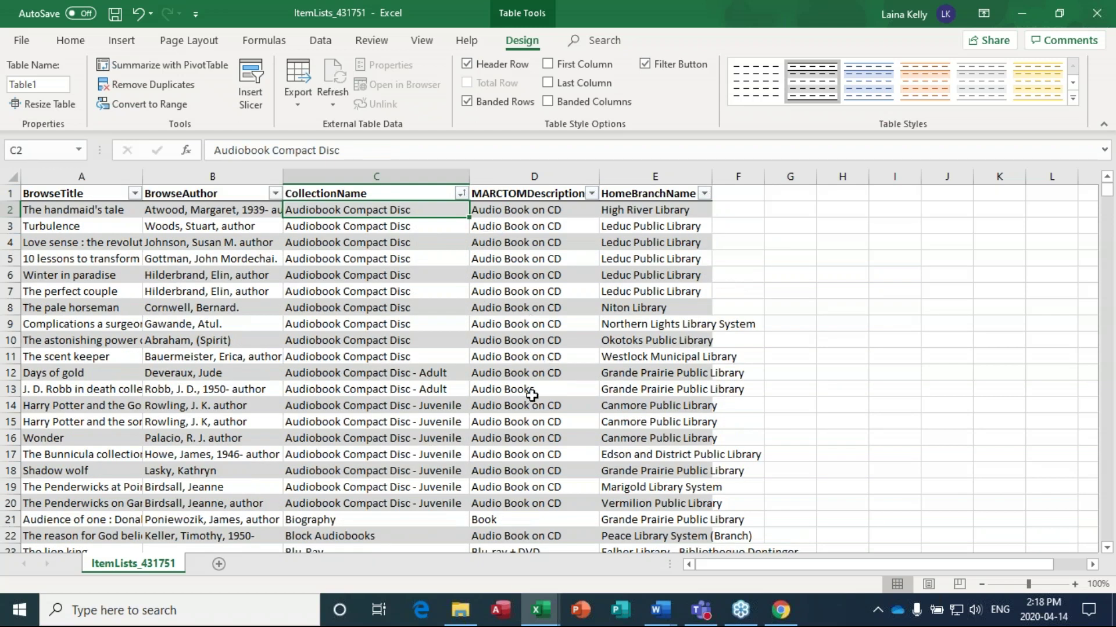
Step: Re-sort the table by MARCTOMDescription from A to Z to group the items by format
scroll(525, 368, "down", 1)
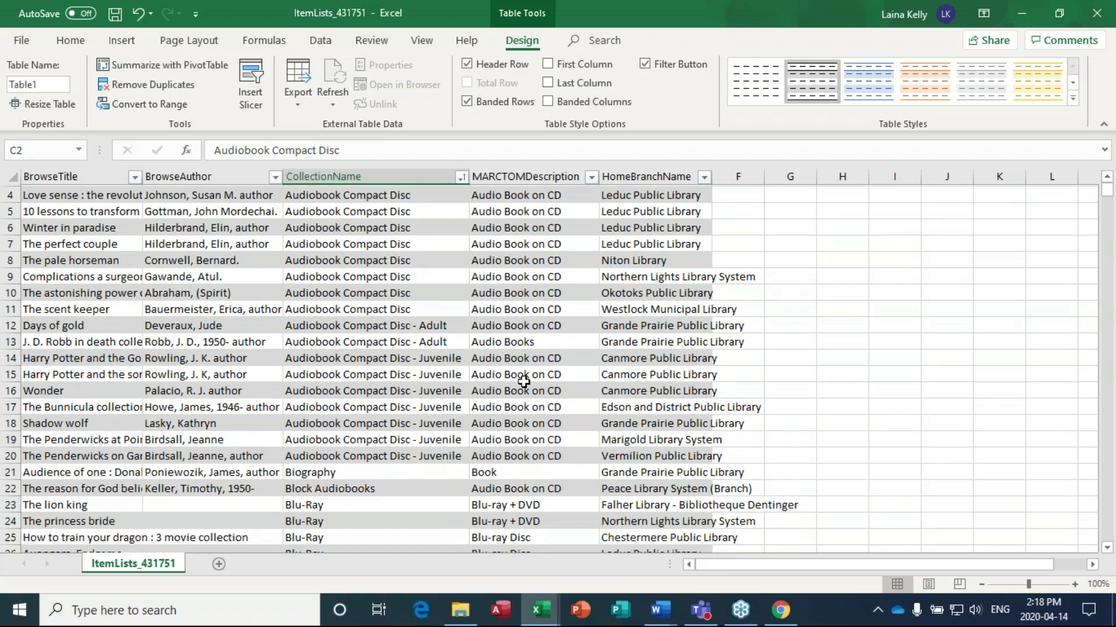
scroll(557, 261, "up", 1)
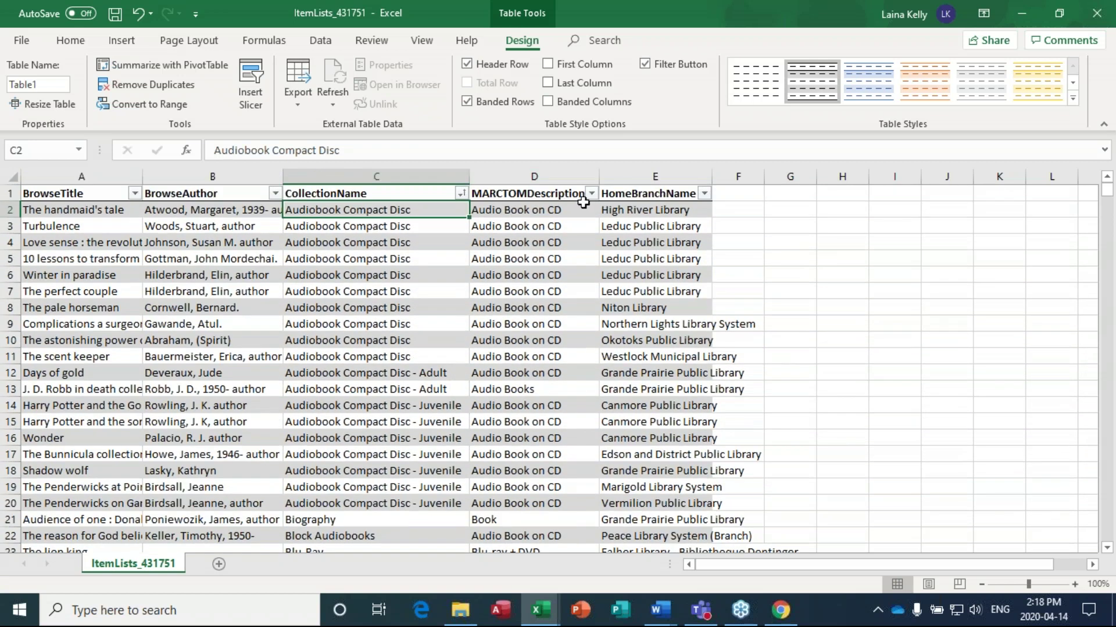
scroll(535, 368, "down", 1)
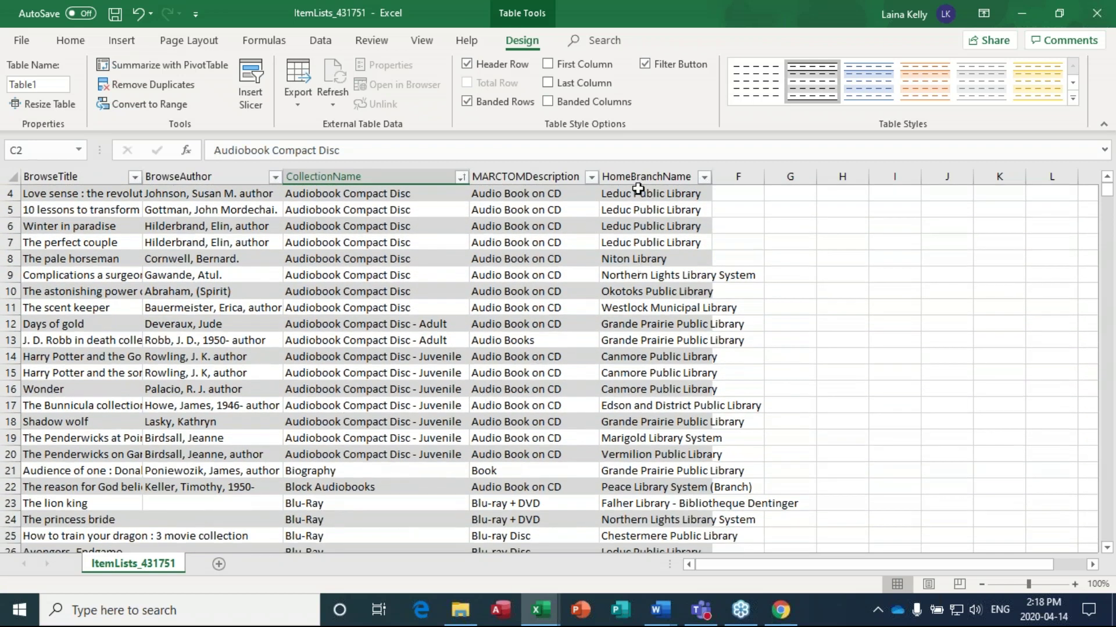
left_click(461, 176)
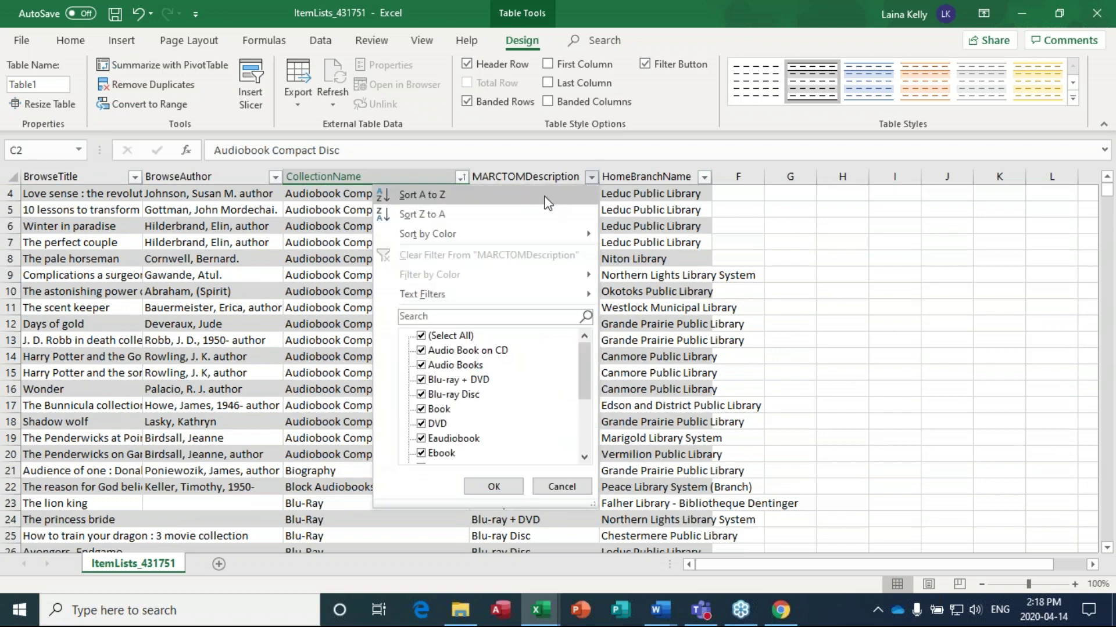
left_click(455, 199)
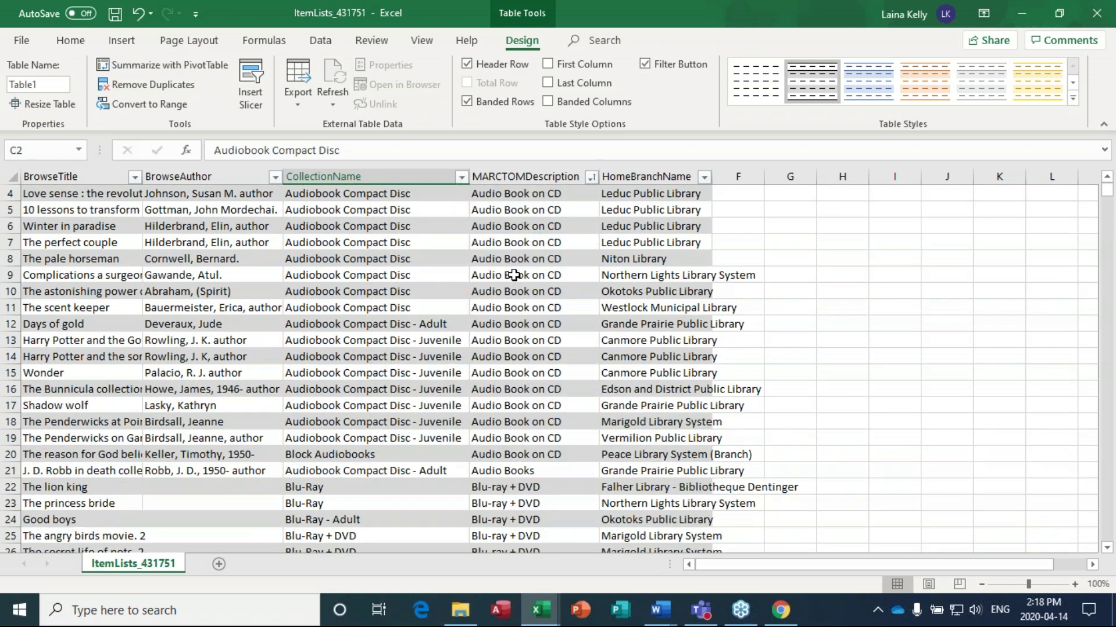
Step: Move the audiobook rows, 2 through 21, out of the item list into a new worksheet
scroll(512, 319, "up", 1)
scroll(349, 430, "down", 1)
left_click(12, 470)
scroll(11, 348, "up", 1)
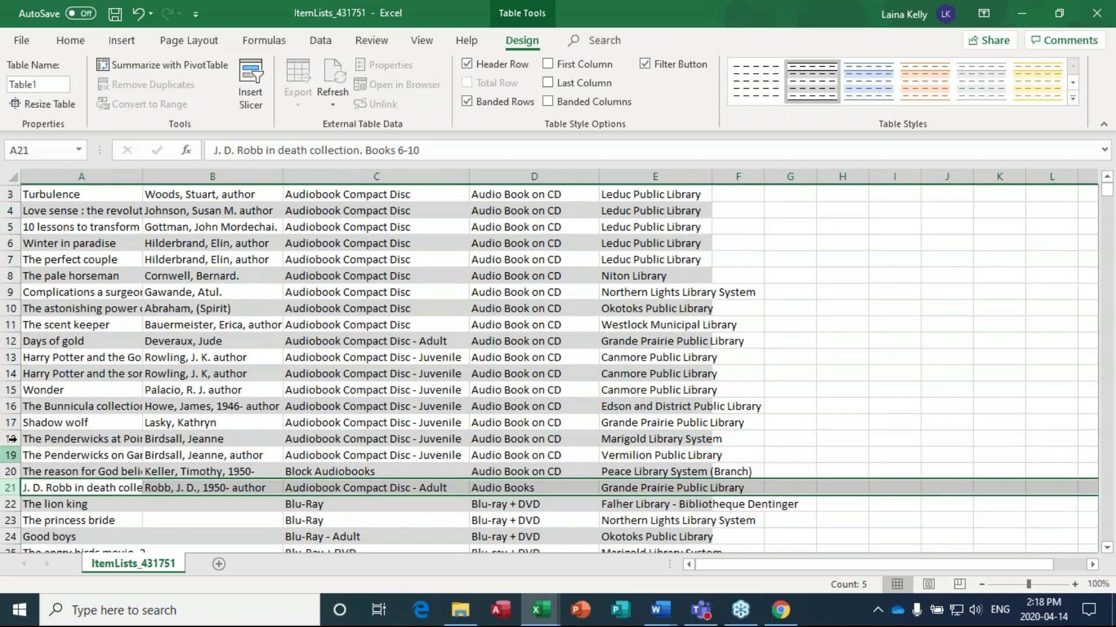
left_click(10, 213)
left_click(11, 209, "shift")
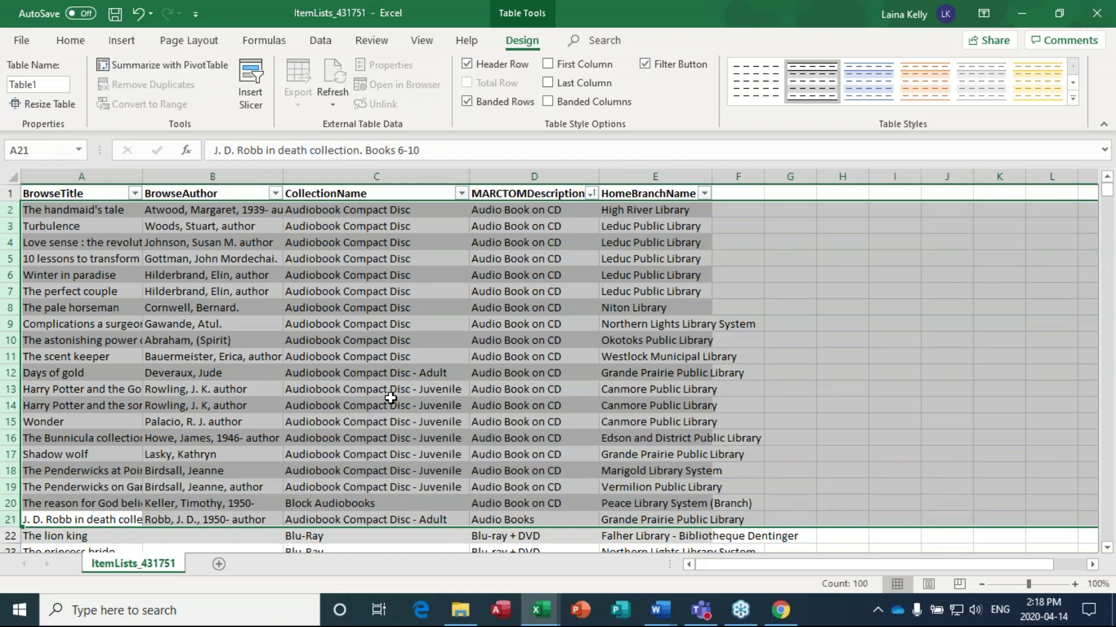
right_click(383, 356)
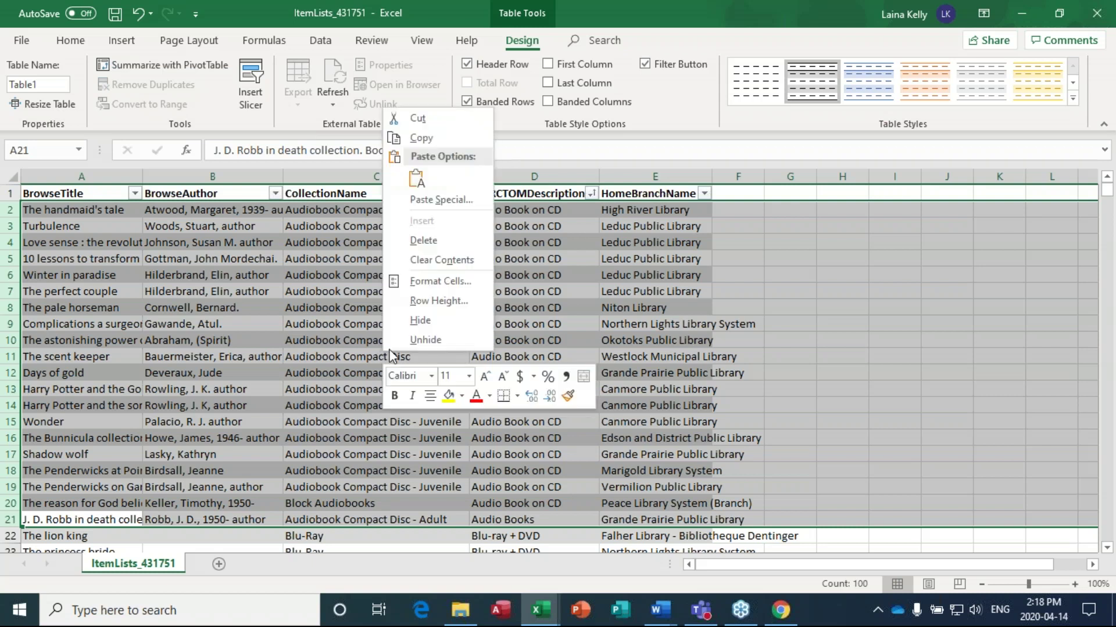
left_click(423, 138)
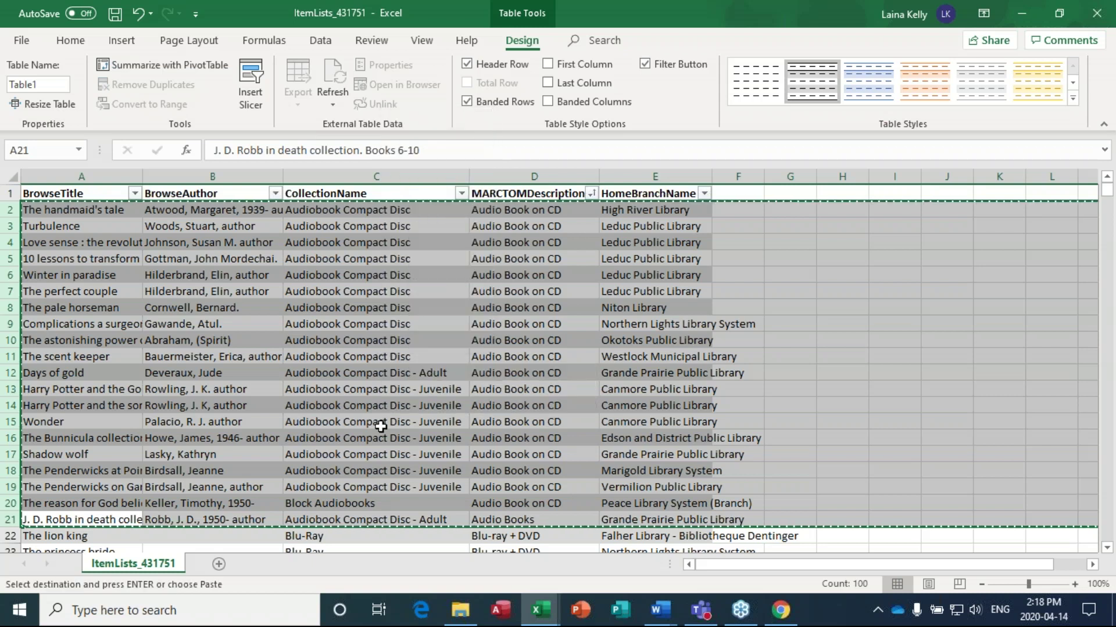
left_click(218, 564)
key("Return")
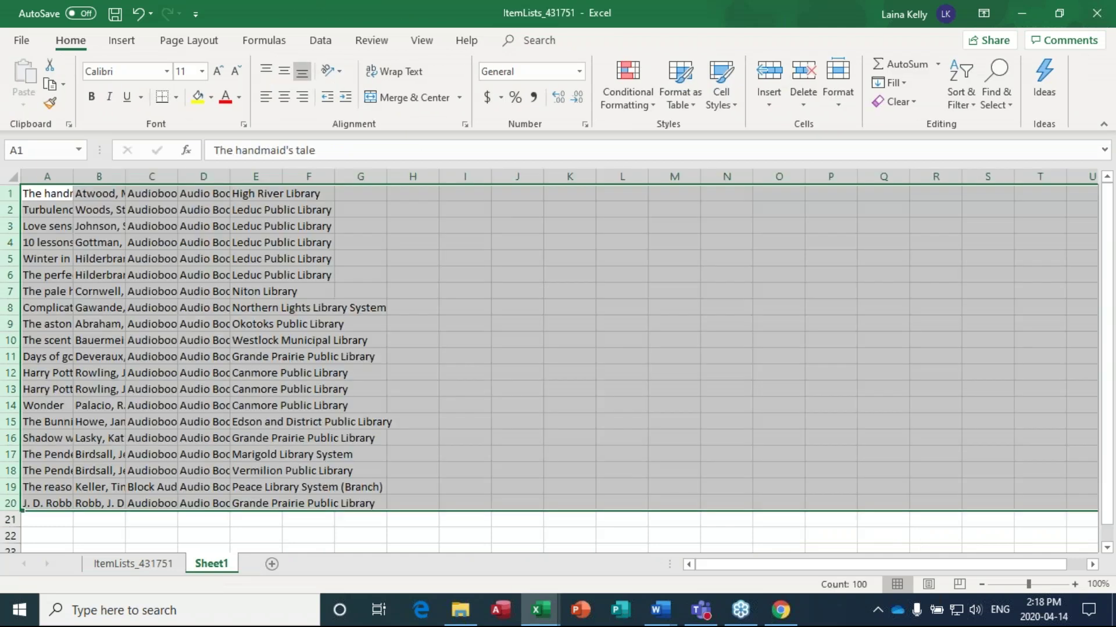
Step: Rename the new worksheet as Audiobooks
right_click(214, 564)
left_click(253, 409)
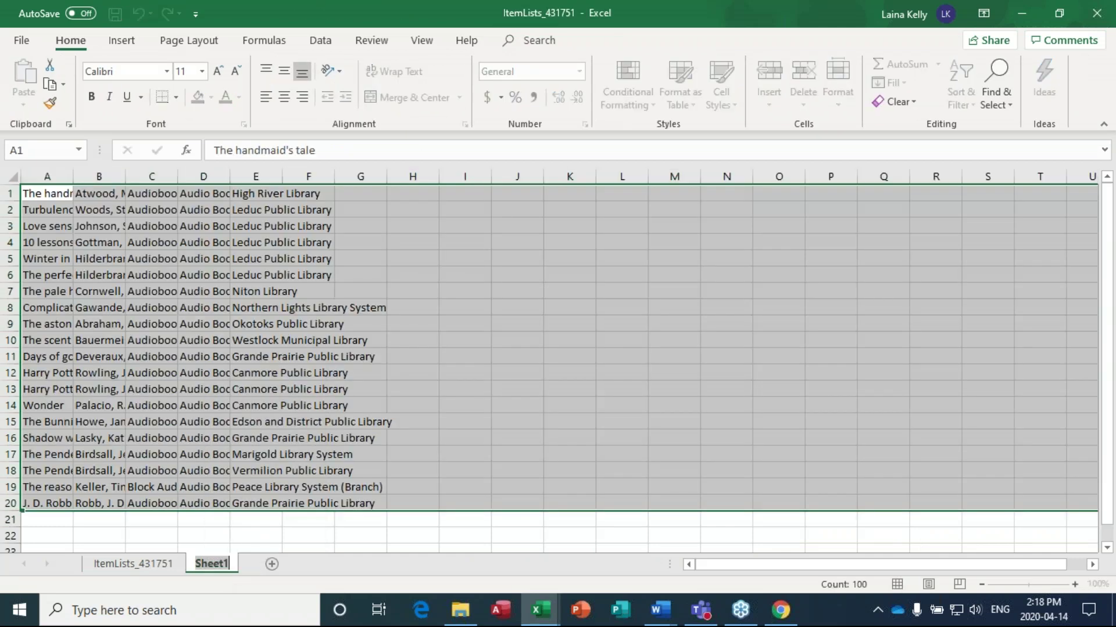
type("Audiobookjs")
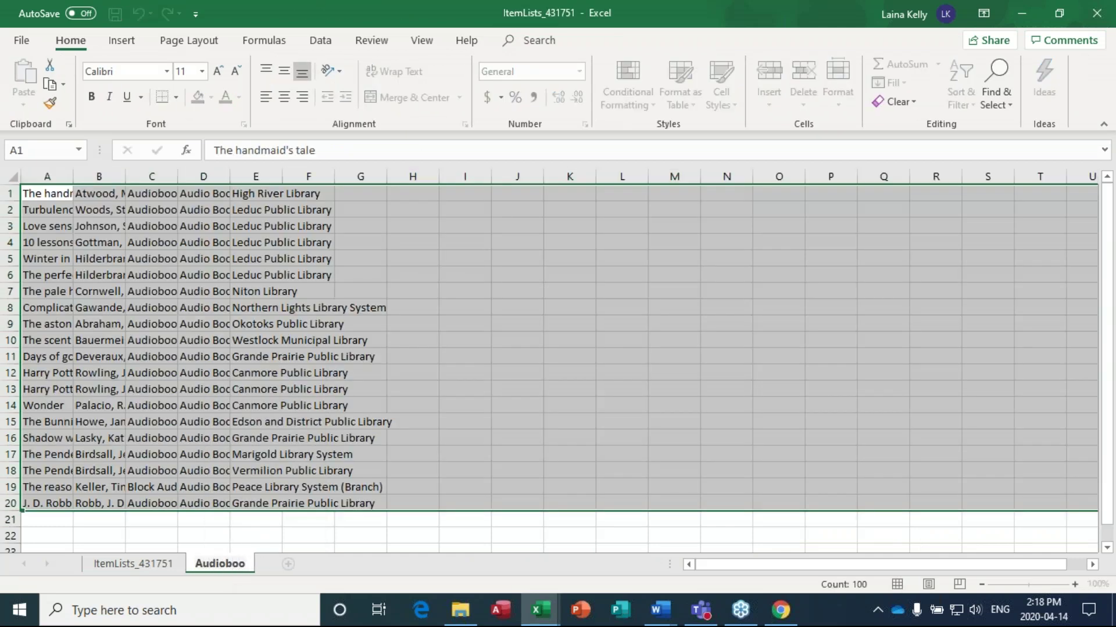
key("BackSpace")
key("BackSpace")
type("s")
left_click(293, 539)
left_click(99, 176)
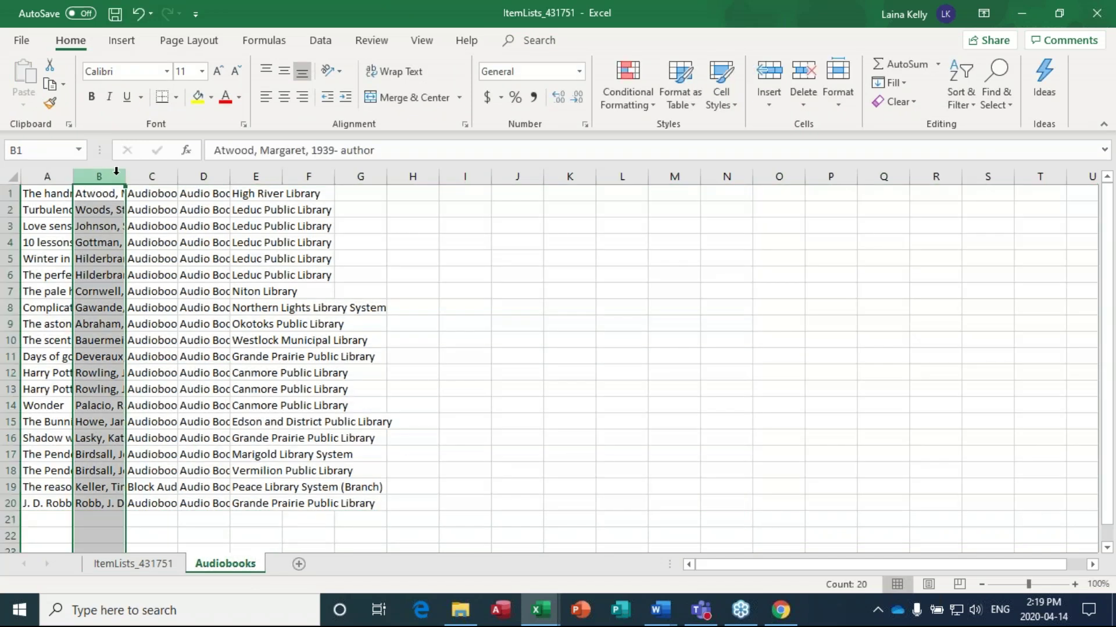
left_click_drag(120, 174, 224, 179)
Step: Return to the ItemLists_431751 sheet and examine the emptied rows and the Blu-ray and book items below them
left_click(133, 564)
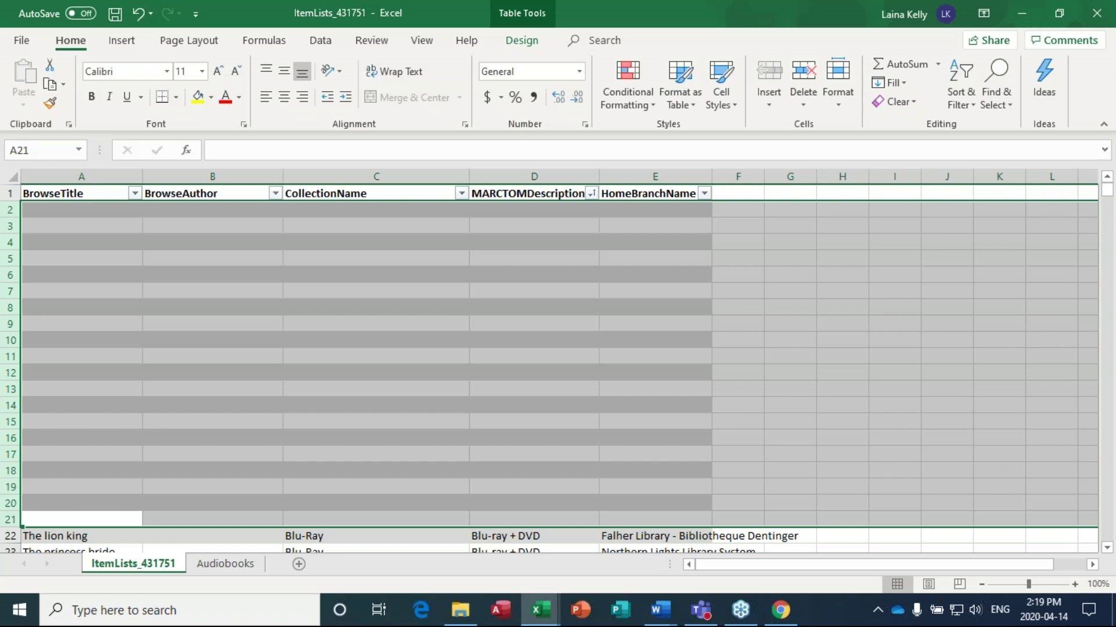
left_click(197, 418)
scroll(196, 416, "down", 5)
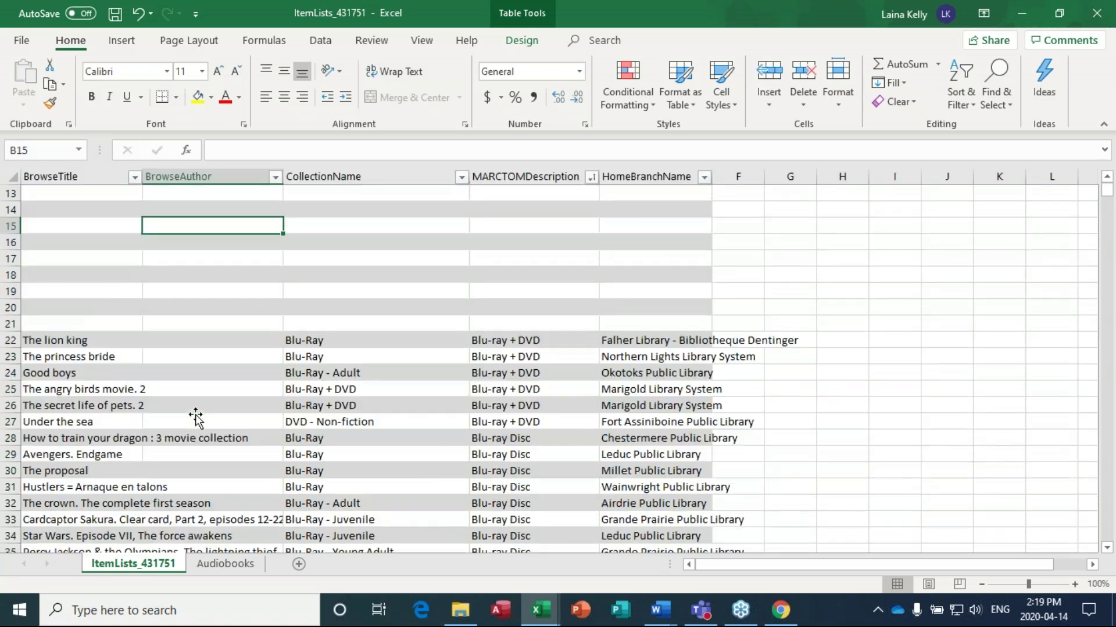
scroll(195, 416, "down", 3)
scroll(199, 416, "up", 5)
scroll(198, 416, "up", 2)
scroll(200, 413, "down", 5)
scroll(204, 405, "up", 1)
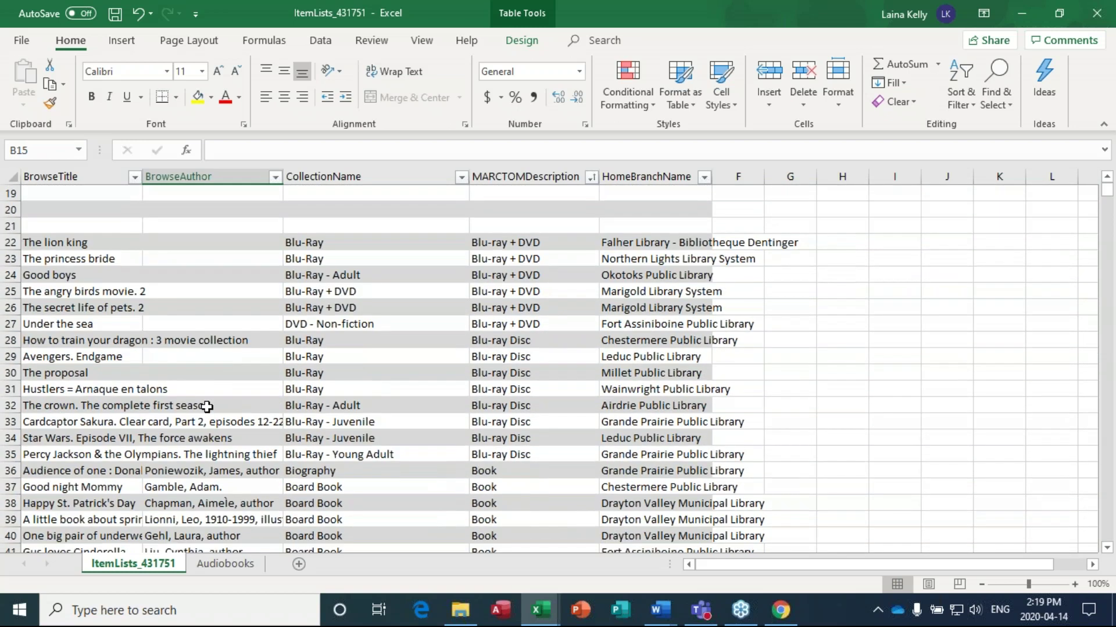
scroll(219, 402, "down", 2)
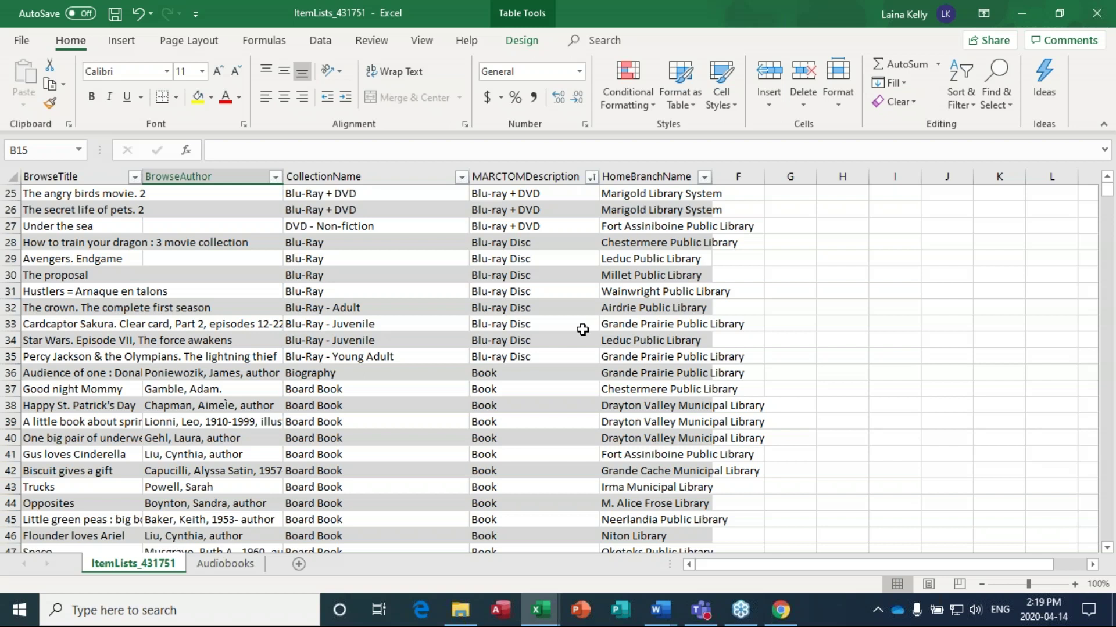
Step: Switch to the Item list reports page in Chrome and enable the Material type filter with Book selected
left_click(1019, 13)
left_click(1020, 14)
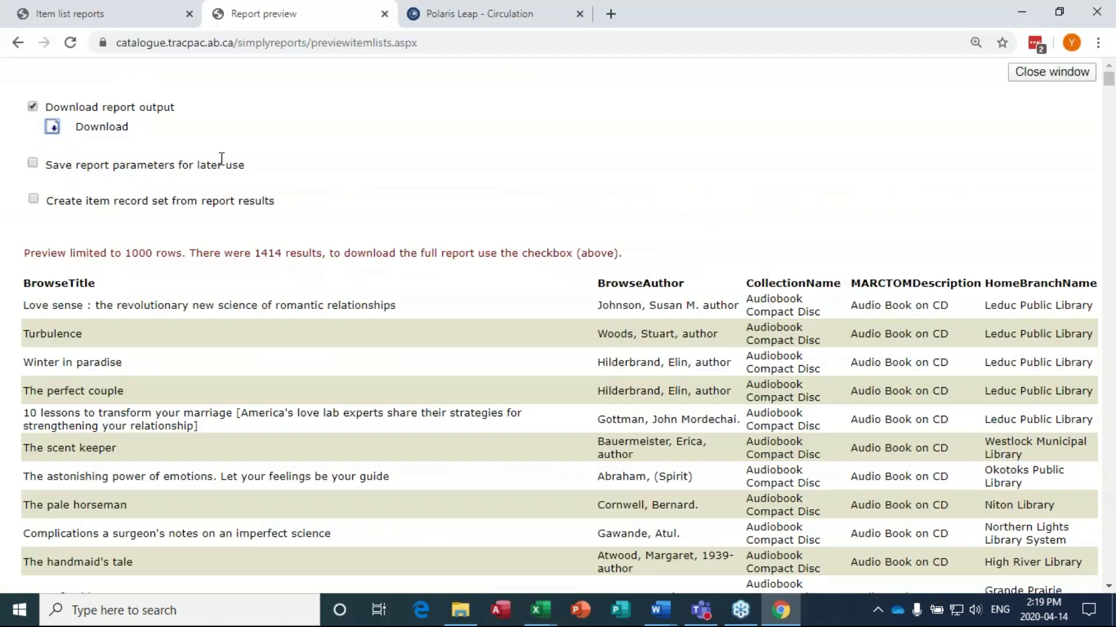
left_click(70, 12)
scroll(318, 177, "up", 20)
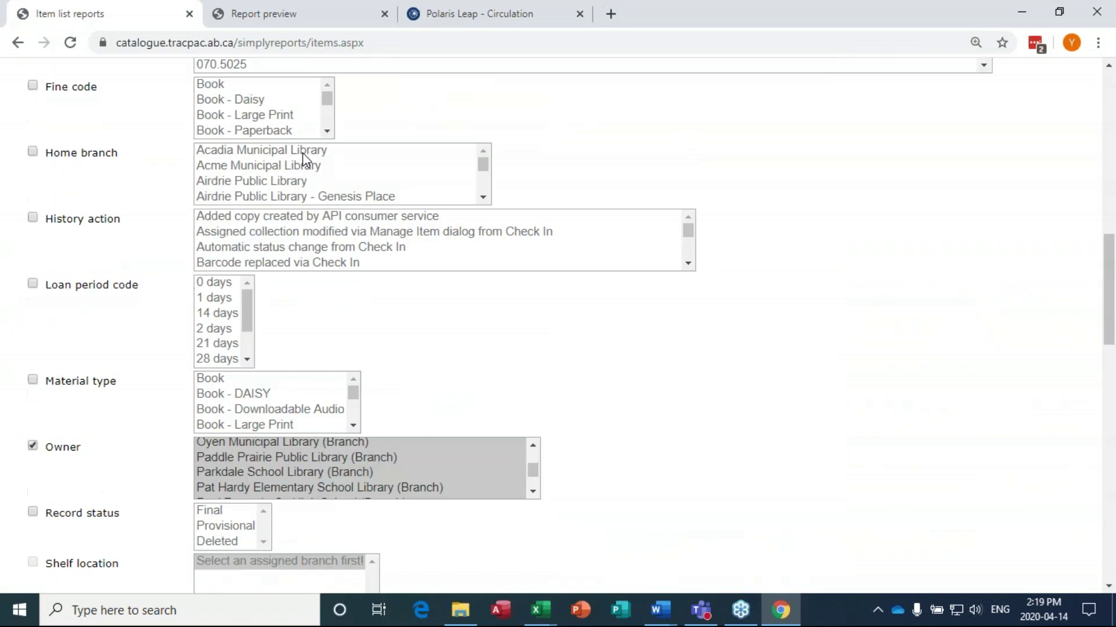
scroll(226, 197, "down", 14)
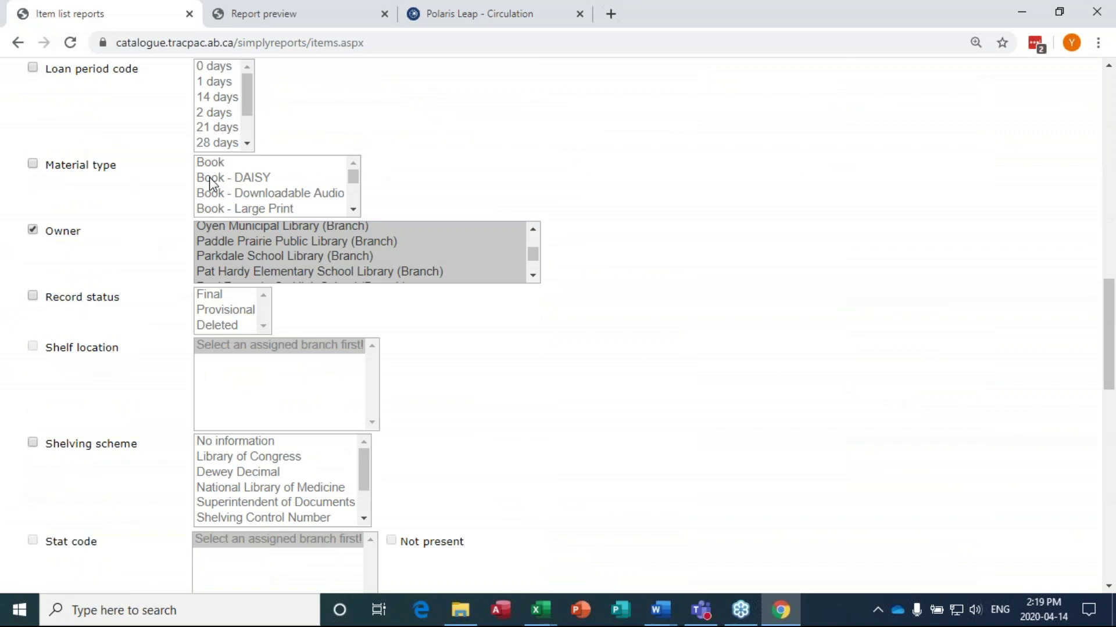
left_click(33, 164)
left_click(224, 164)
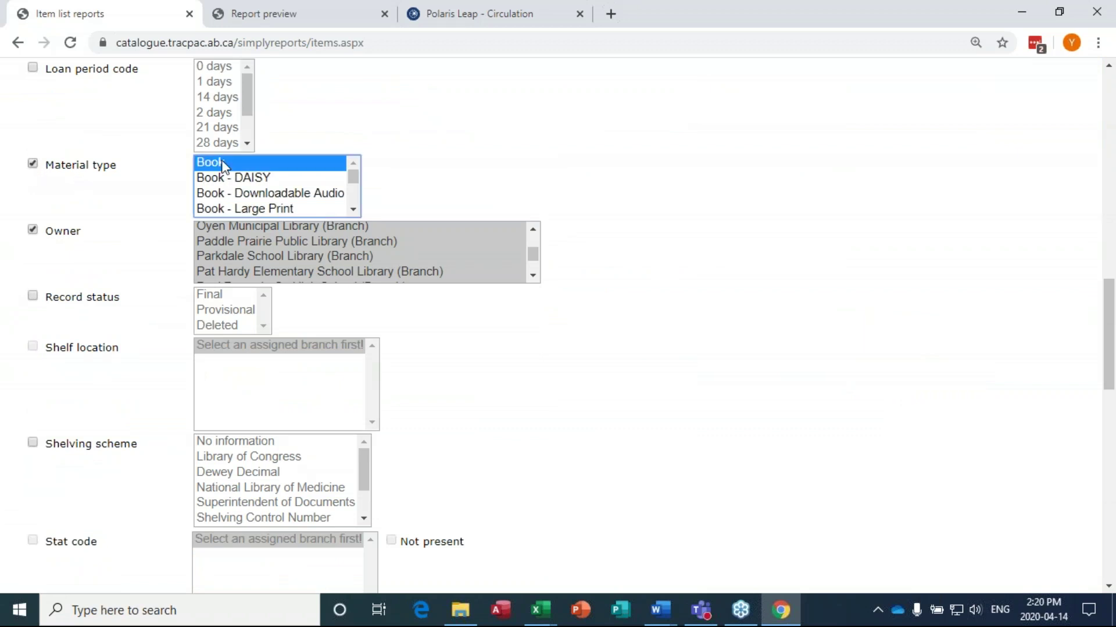
Step: Look through the Material type list to examine the available music and video formats
scroll(226, 168, "down", 5)
scroll(235, 177, "up", 5)
scroll(237, 178, "down", 5)
scroll(238, 178, "down", 5)
scroll(354, 179, "up", 10)
mouse_move(354, 174)
left_mouse_down()
mouse_move(357, 187)
mouse_move(352, 178)
left_mouse_up()
scroll(349, 168, "down", 1)
left_click(352, 164)
left_click(352, 165)
left_click(357, 213)
left_click_drag(358, 214, 358, 214)
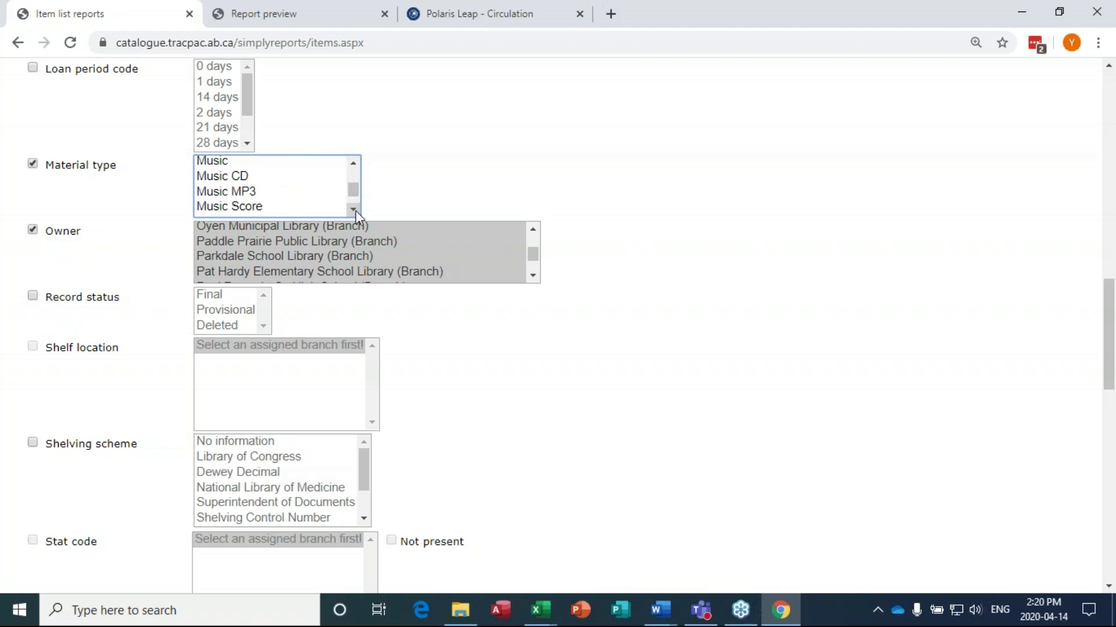
left_click_drag(352, 165, 363, 207)
Step: Set the Material type filter to Video - Blu Ray + DVD and Video - DVD, and review the patron branch filter
left_click(250, 183)
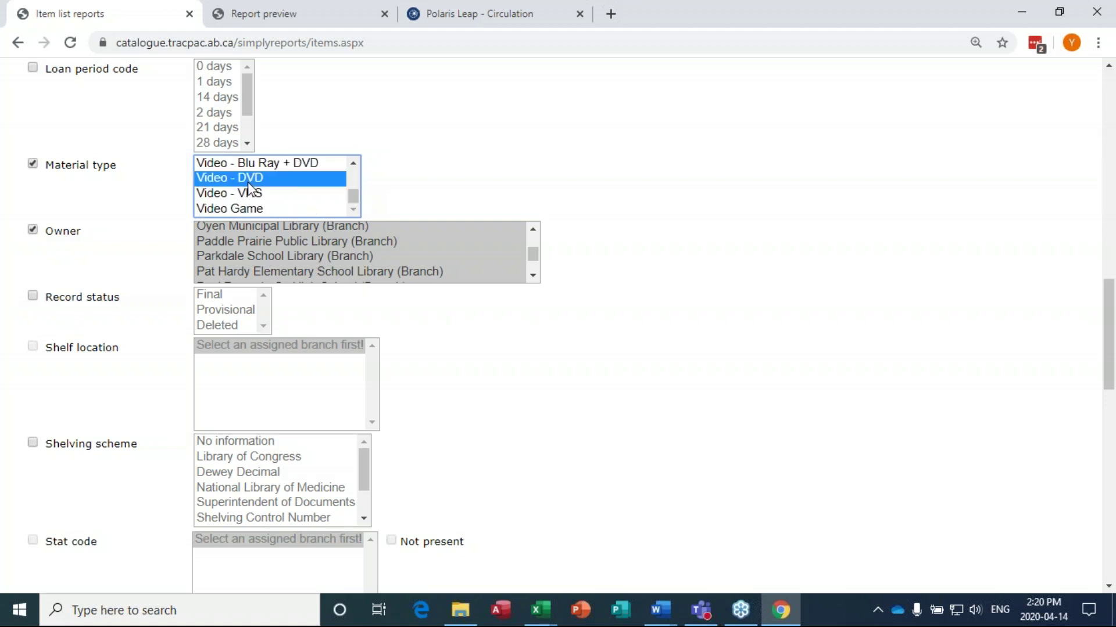
left_click(261, 166, "ctrl")
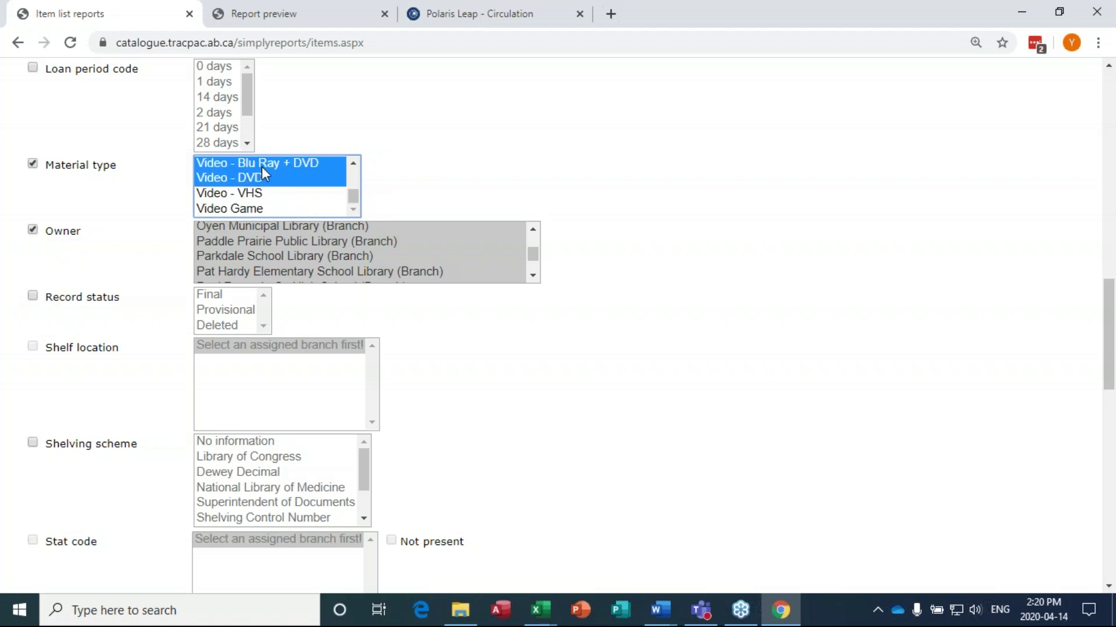
left_click(285, 168, "ctrl")
left_click(285, 168)
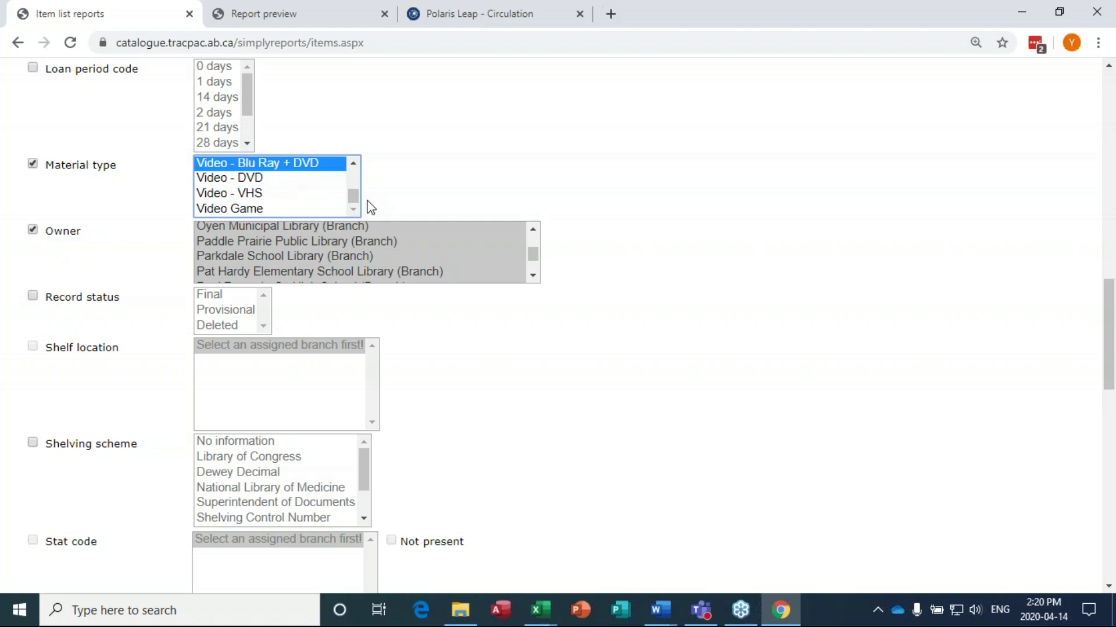
left_click(264, 181, "ctrl")
scroll(349, 192, "up", 10)
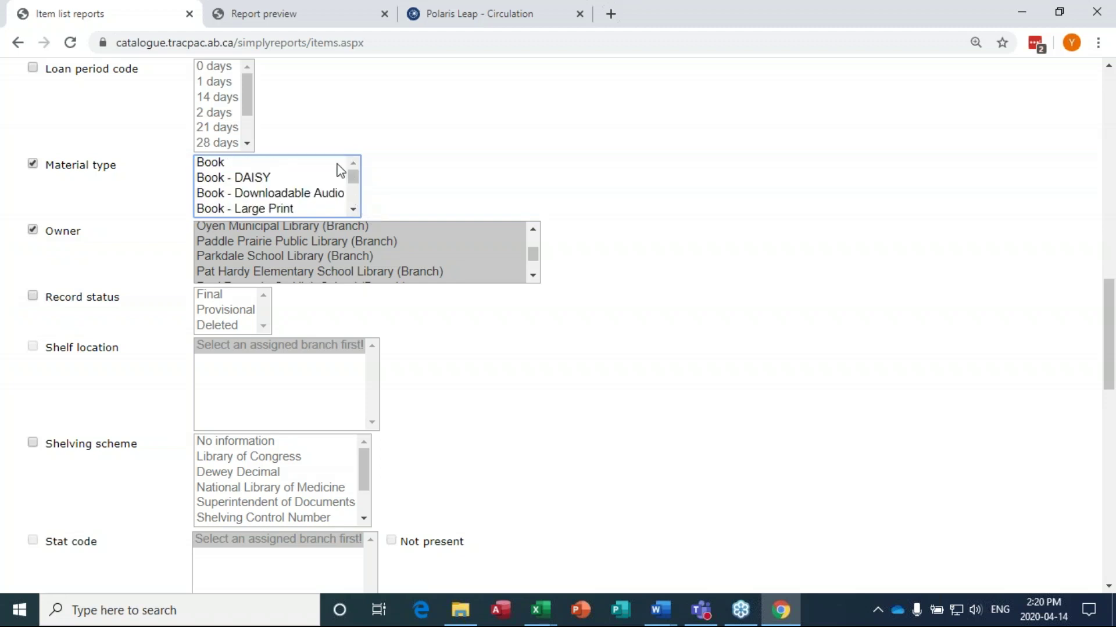
left_click_drag(354, 180, 357, 208)
scroll(622, 236, "down", 15)
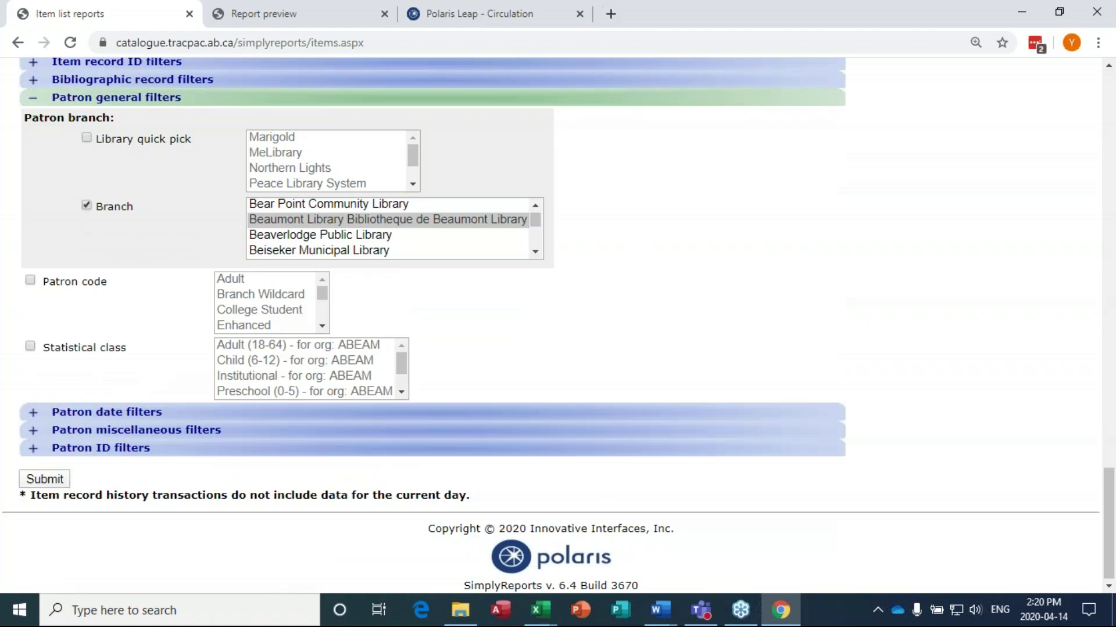
Step: Submit the item list report and look through the Blu-ray and DVD items in its preview
left_click(44, 479)
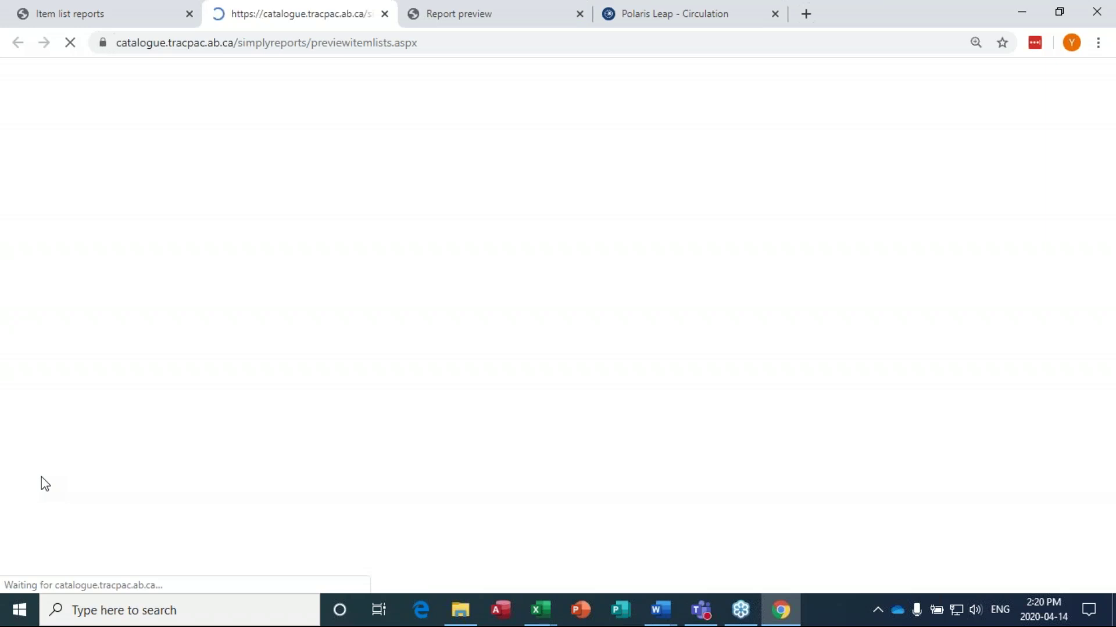
scroll(766, 283, "down", 10)
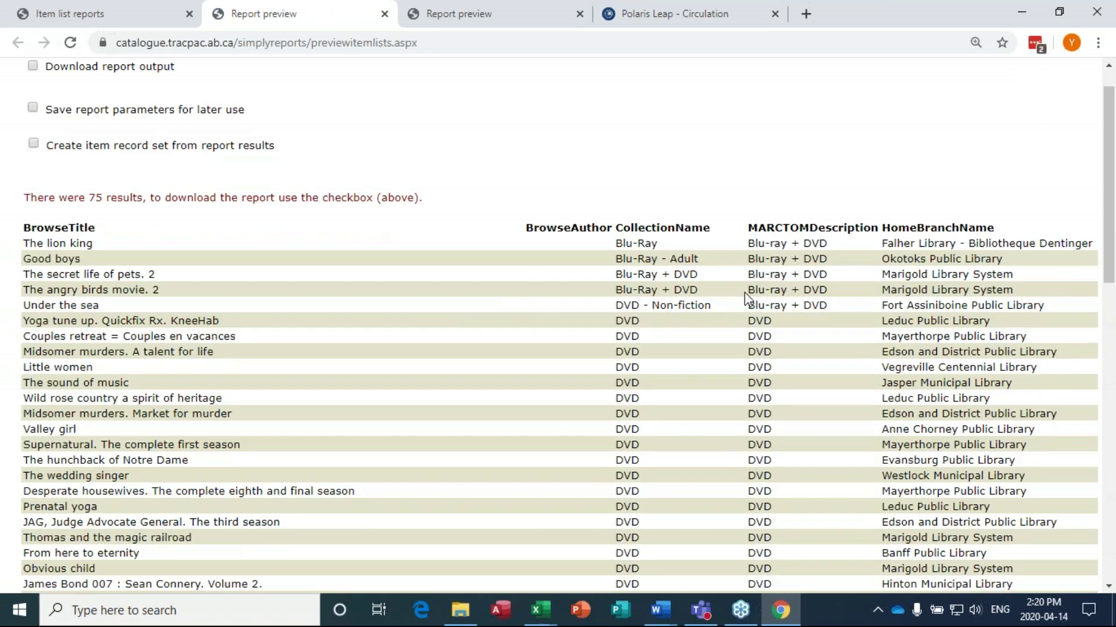
scroll(766, 284, "down", 3)
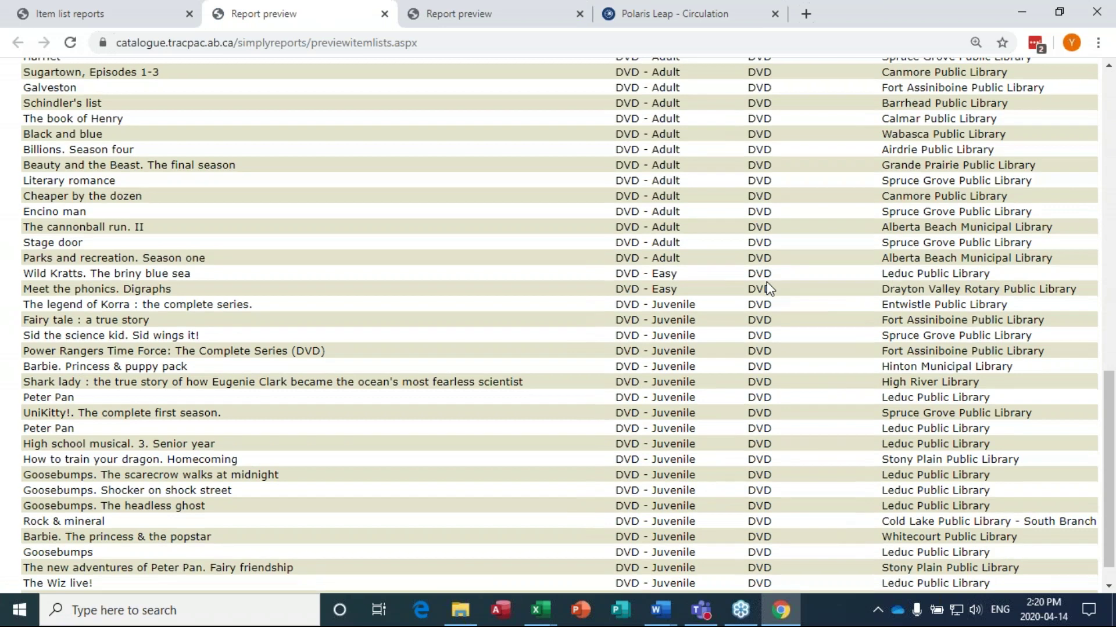
scroll(766, 284, "up", 4)
scroll(766, 284, "up", 10)
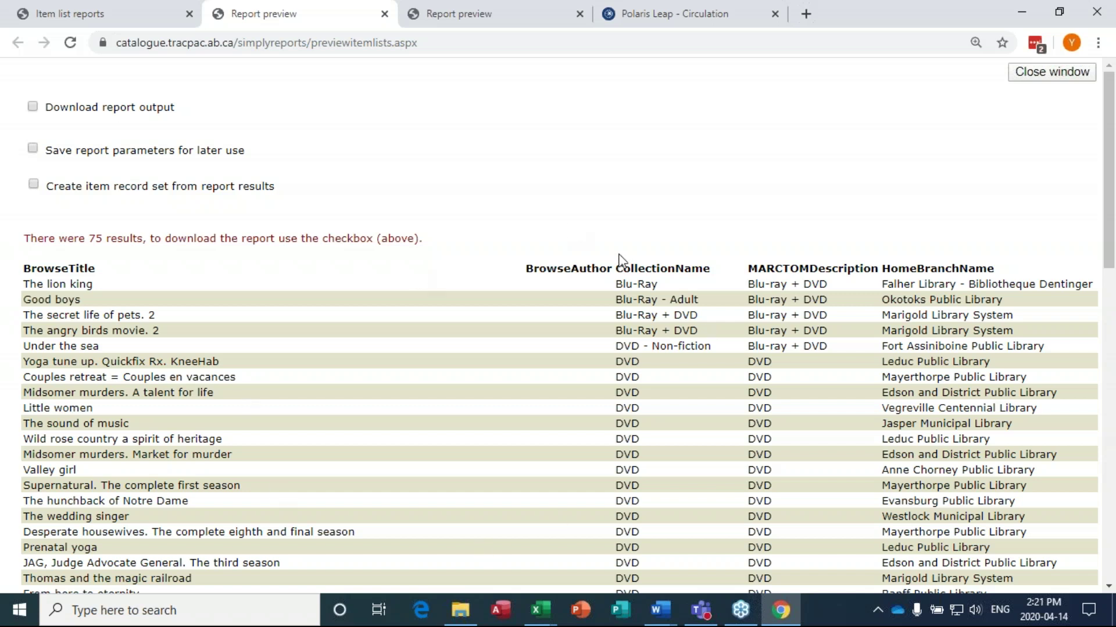
Step: Examine the adult, easy and juvenile DVD titles and their home branches in the report preview
scroll(465, 314, "down", 3)
scroll(448, 314, "down", 9)
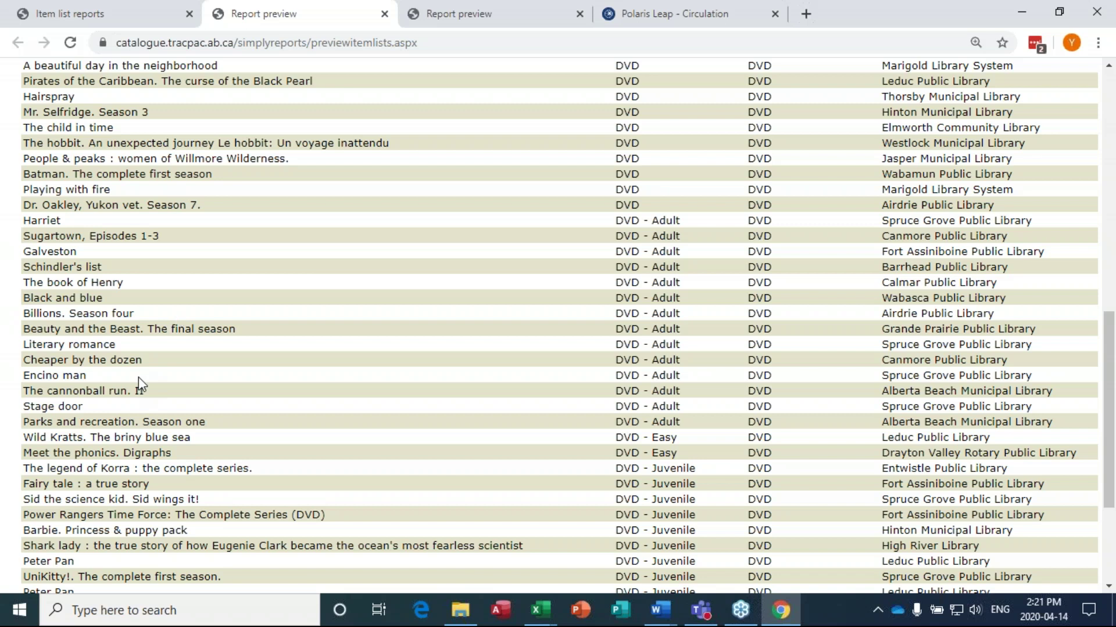
scroll(169, 377, "down", 2)
scroll(314, 379, "down", 2)
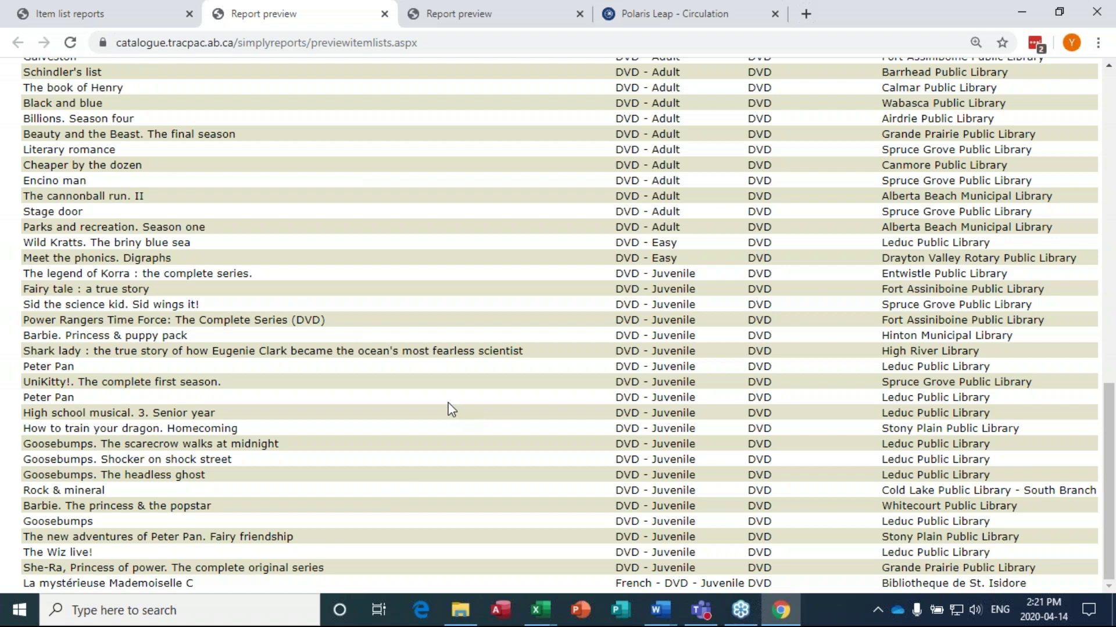
scroll(140, 326, "up", 3)
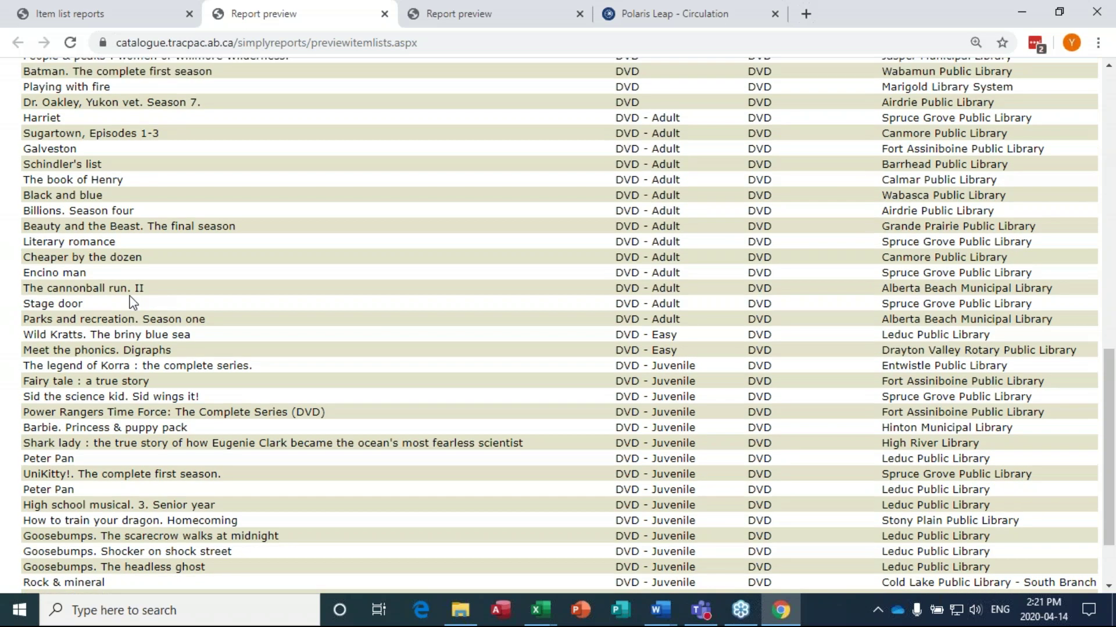
scroll(133, 302, "up", 10)
Step: Check the report preview against the patron branch filter, ending on the Item list reports page
left_click(126, 17)
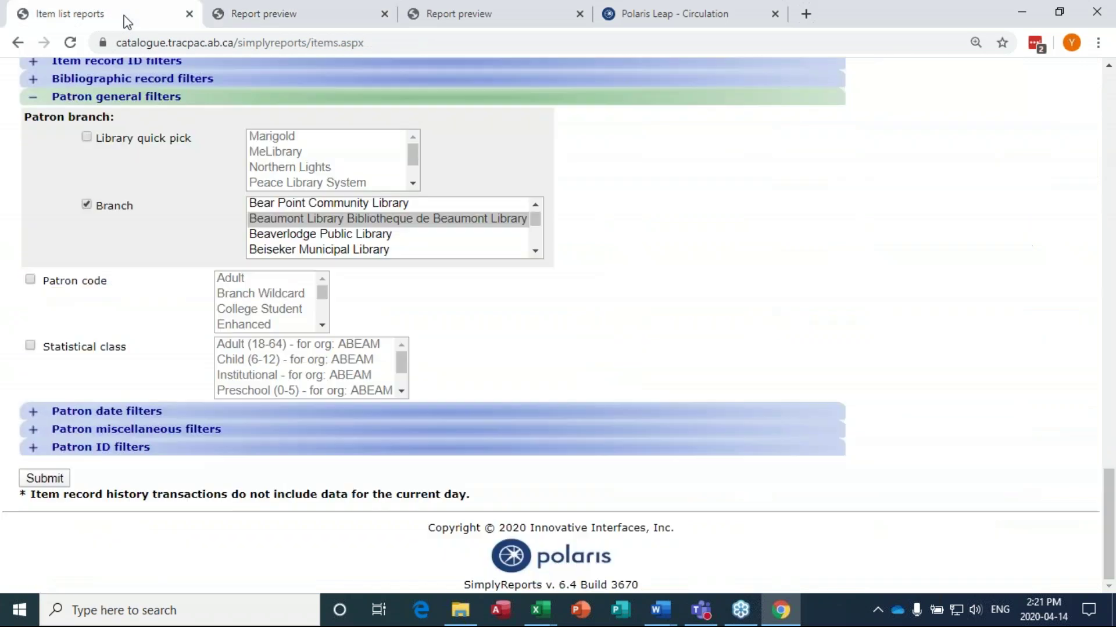
left_click(270, 15)
left_click_drag(95, 247, 436, 256)
left_click(437, 256)
scroll(437, 256, "up", 10)
scroll(458, 270, "up", 2)
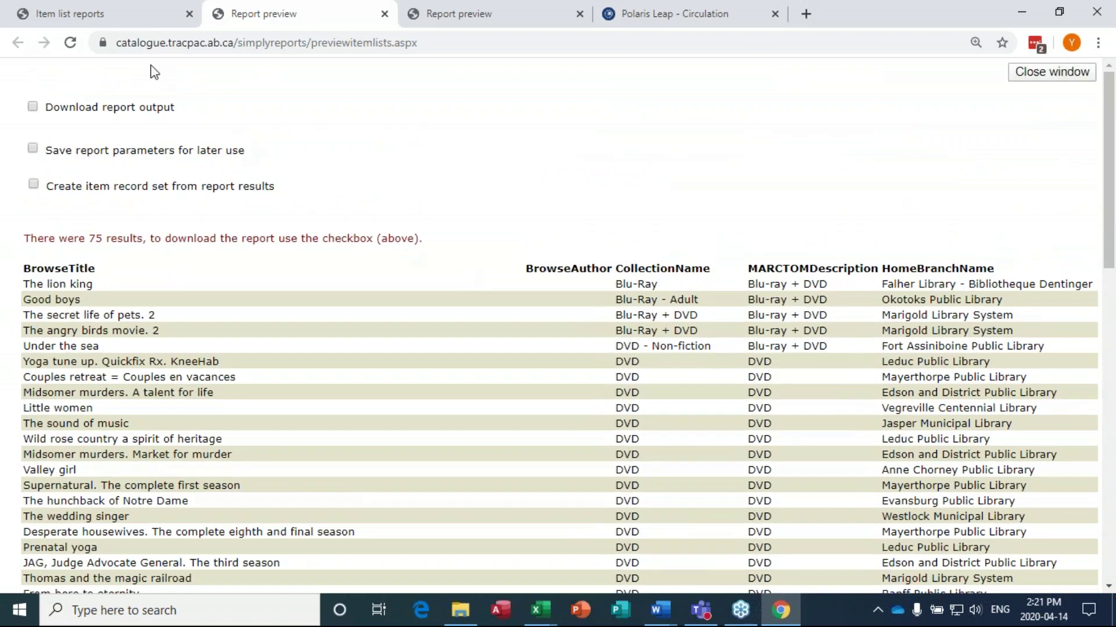
left_click(119, 15)
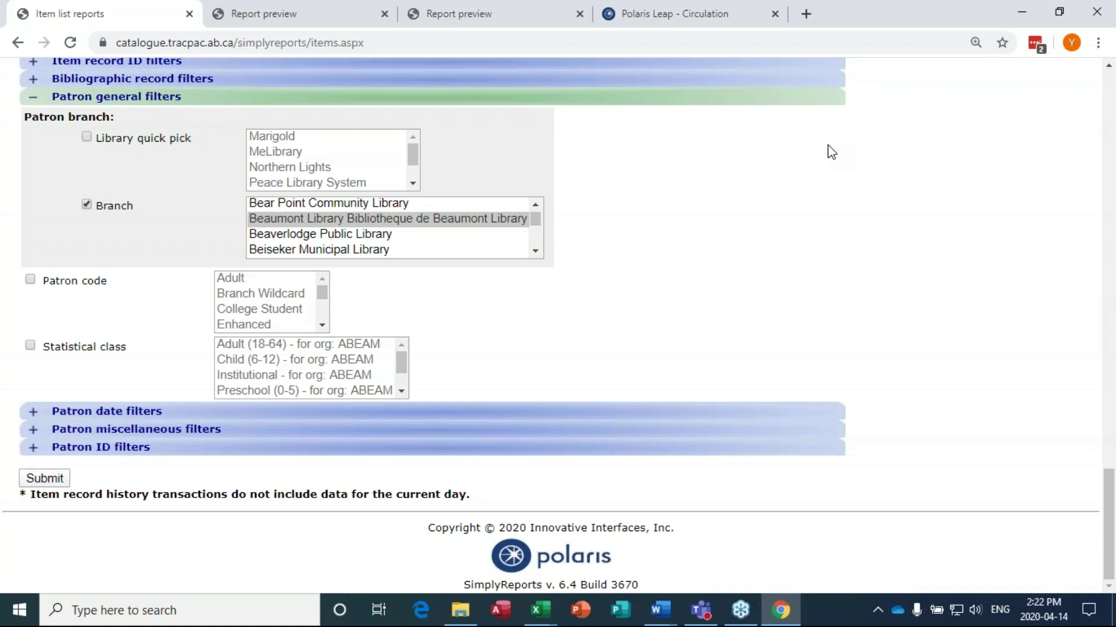
Step: Open the Yellowhead Regional Library website, yrl.ab.ca, in a new browser tab
left_click(807, 15)
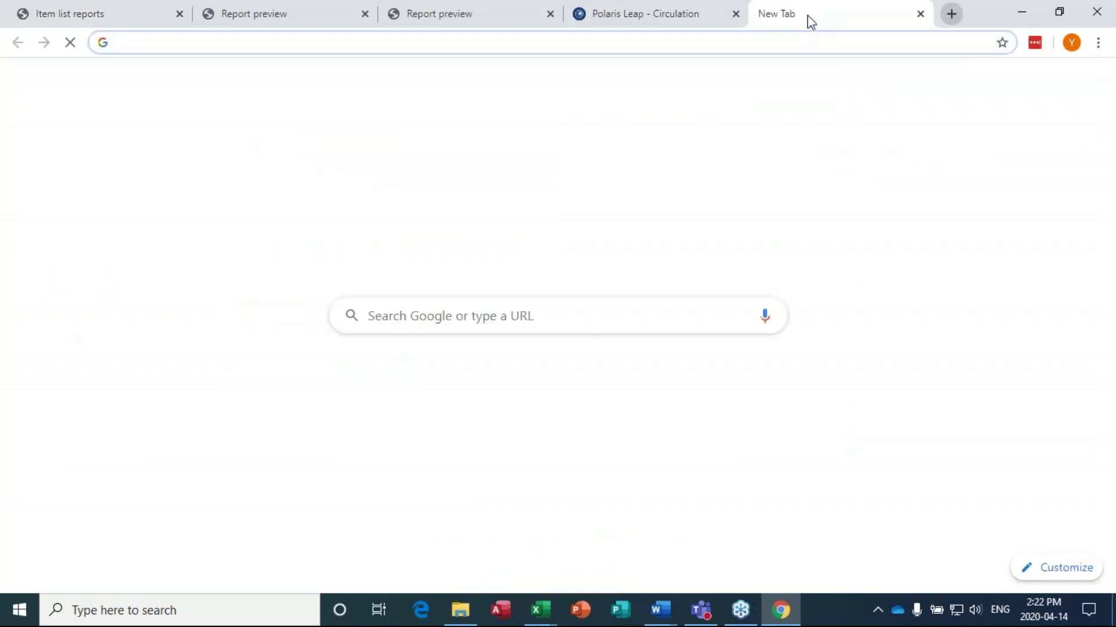
type("yrl.ab.ca")
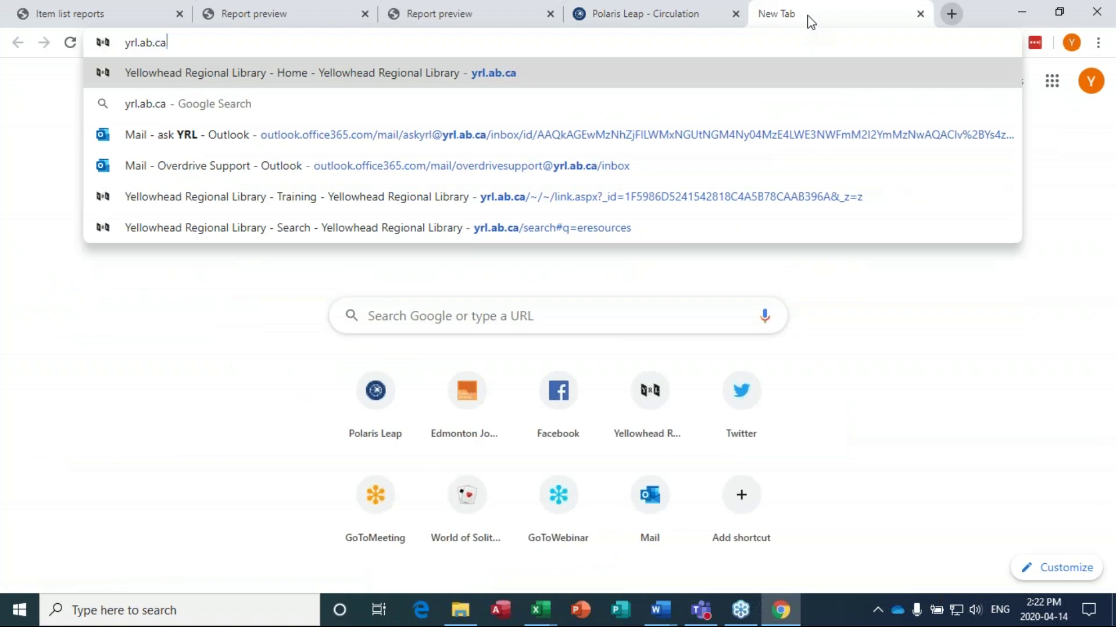
key("Return")
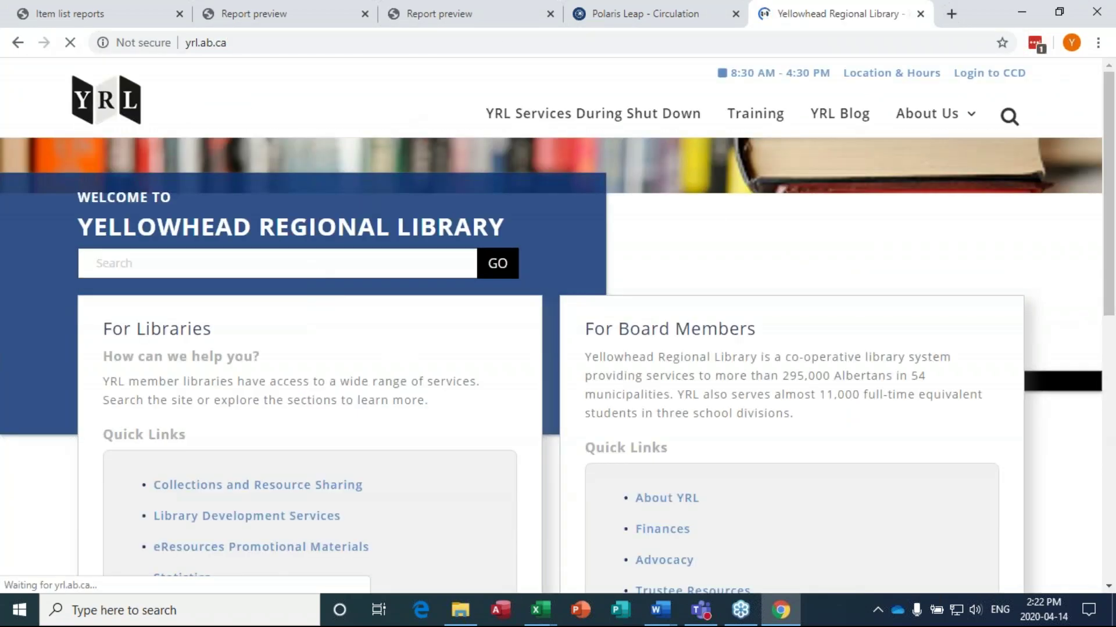
Step: Search the library website for "simplyreports depository"
left_click(306, 255)
type("simpluyr")
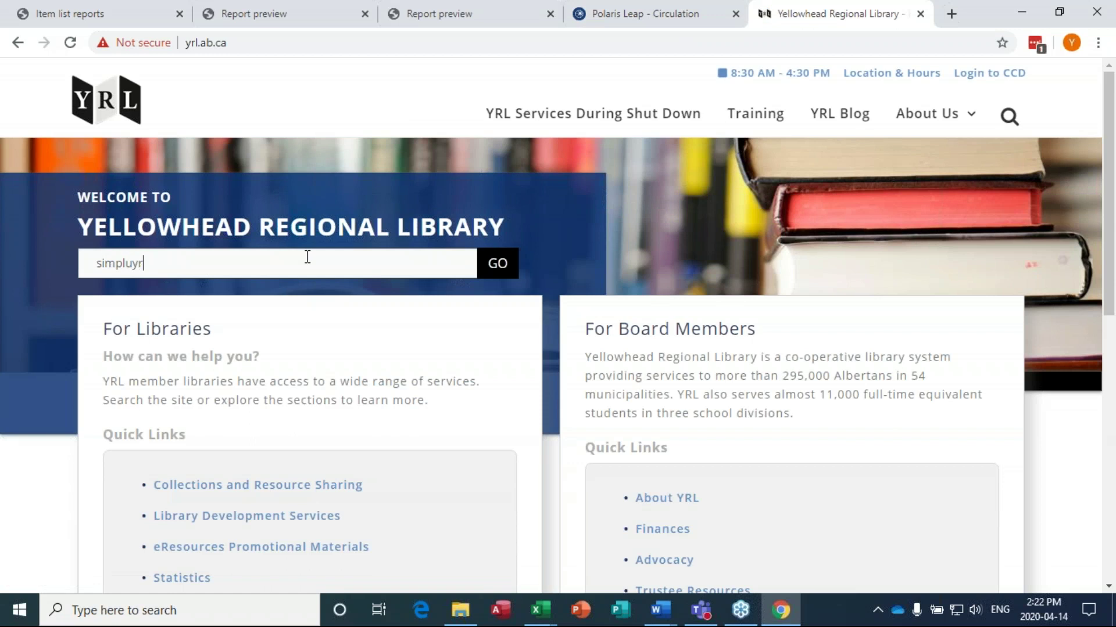
key("BackSpace")
key("BackSpace")
key("BackSpace")
key("BackSpace")
type("lyreports deposito")
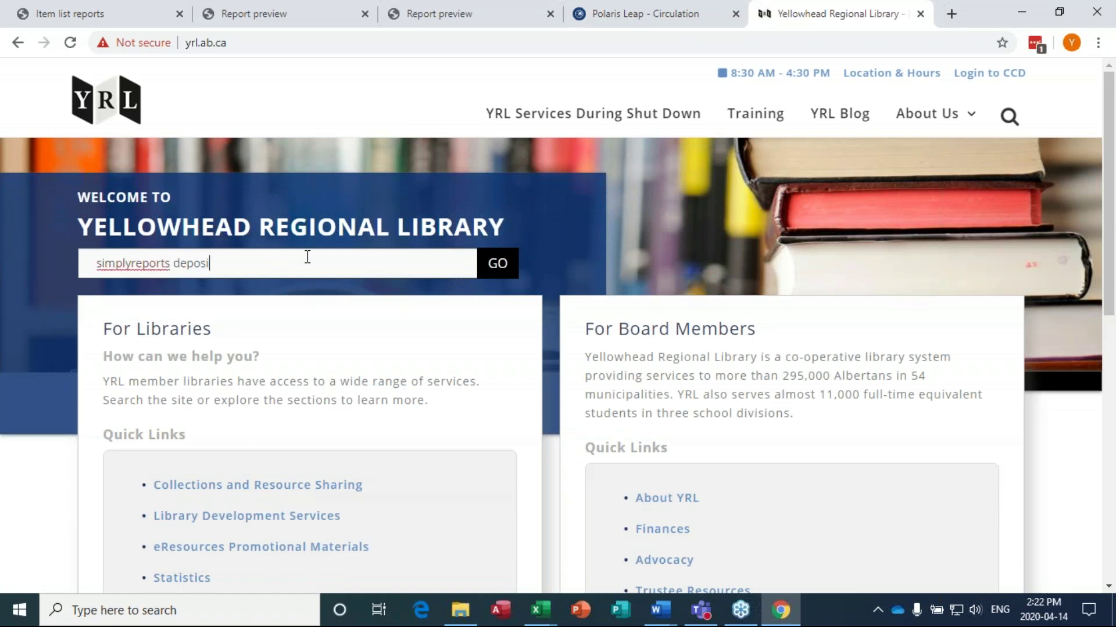
type("ry")
key("Return")
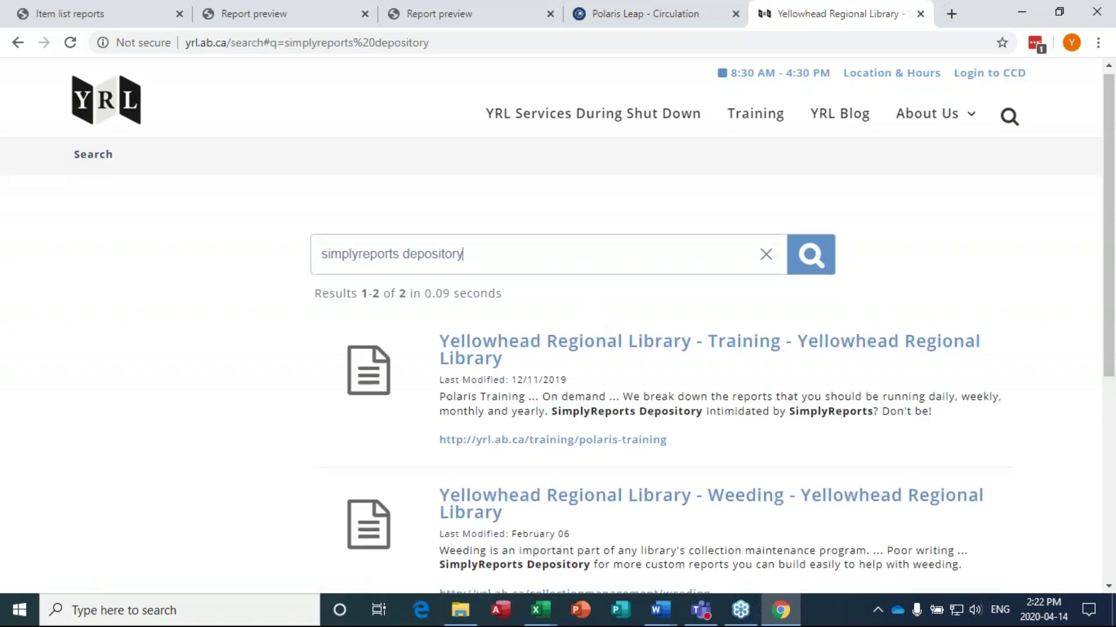
Step: Open the Polaris training search result and follow its SimplyReports Depository link under Documentation
scroll(836, 274, "down", 2)
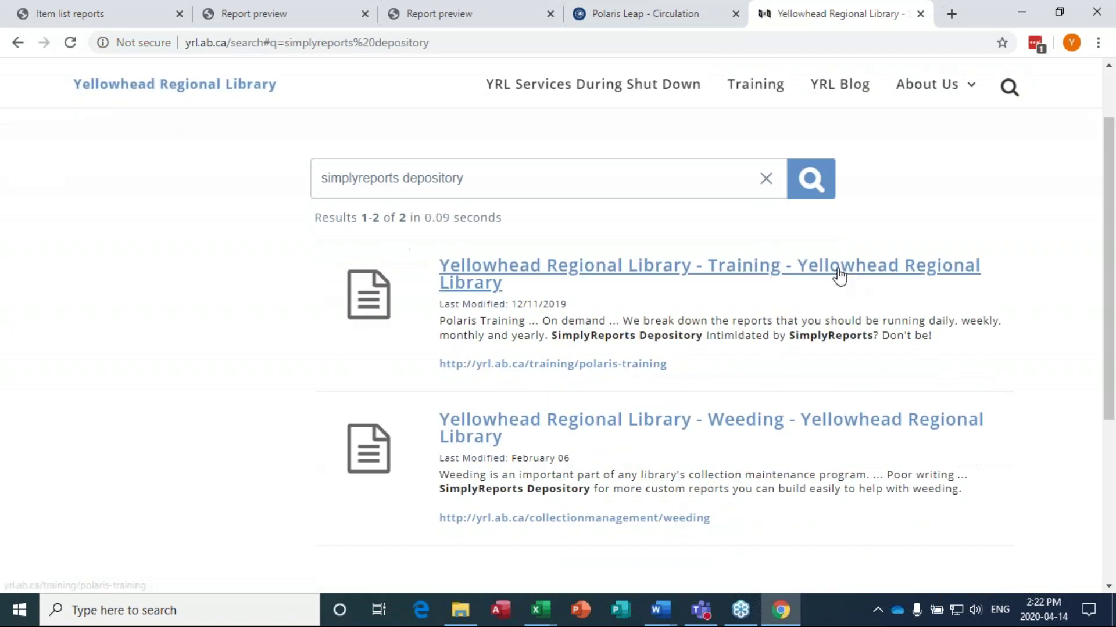
left_click(631, 274)
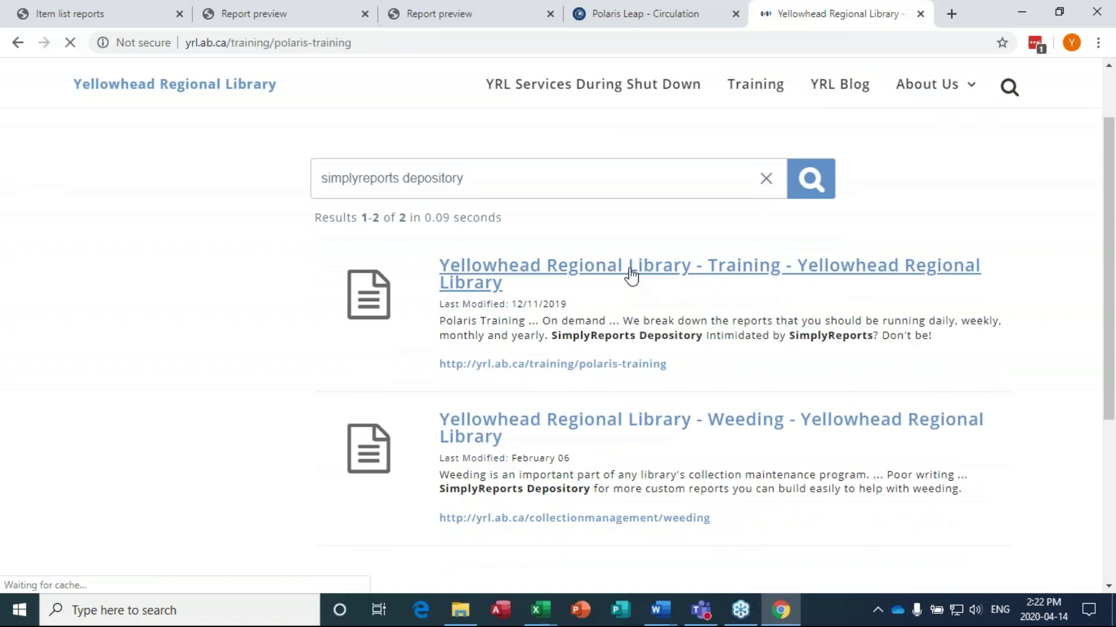
scroll(625, 290, "down", 7)
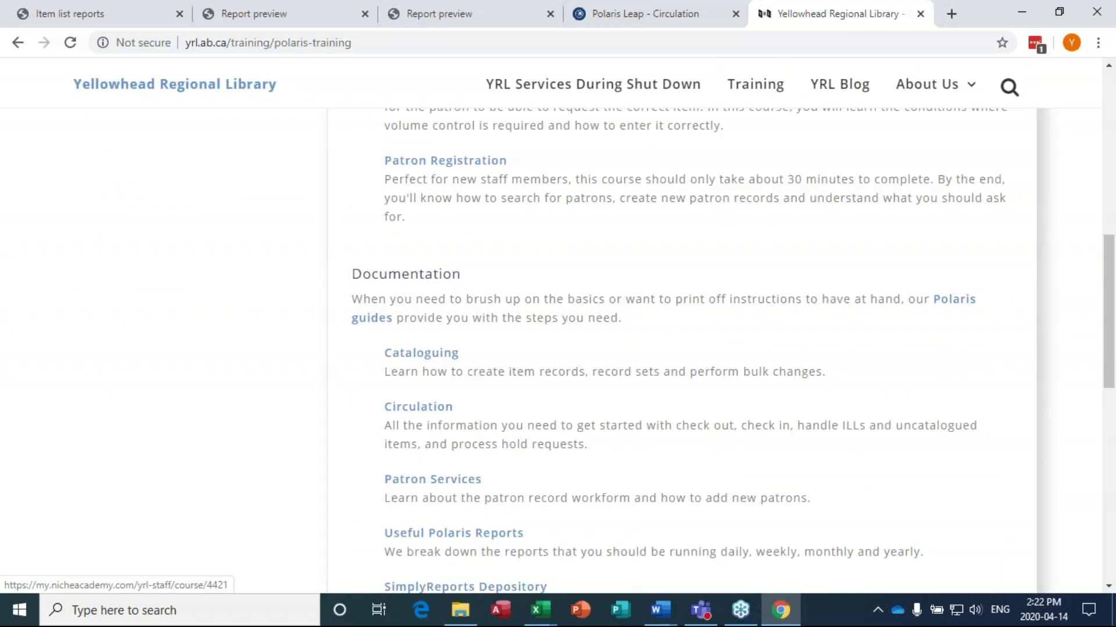
scroll(621, 300, "down", 4)
left_click(462, 350)
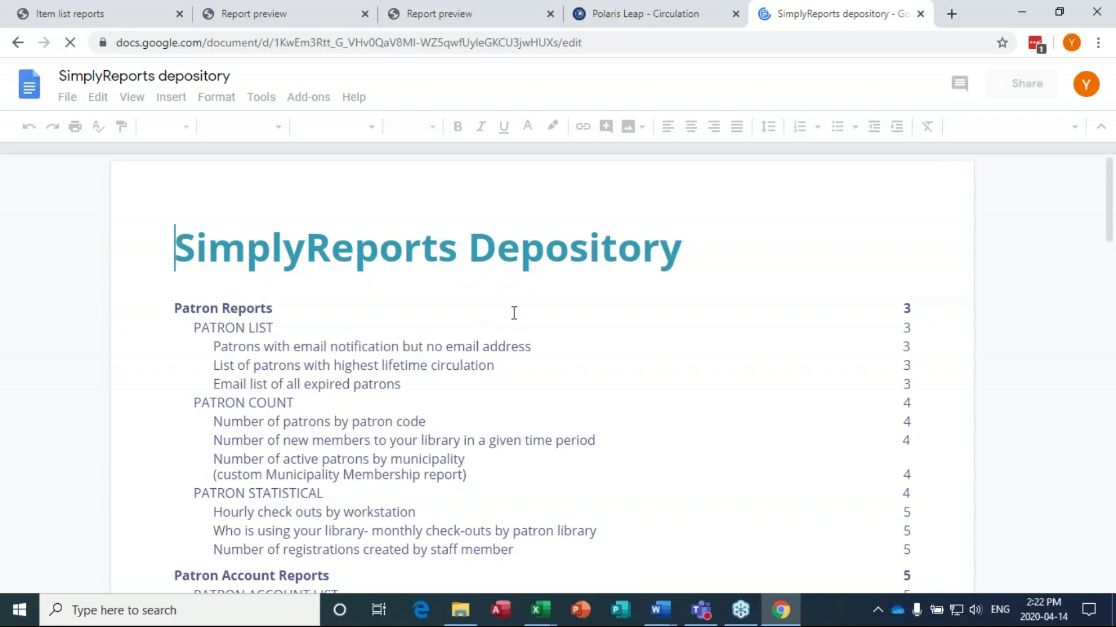
Step: Look through the patron, patron account, holds and item report entries in the depository's table of contents
left_click(742, 226)
scroll(742, 227, "down", 4)
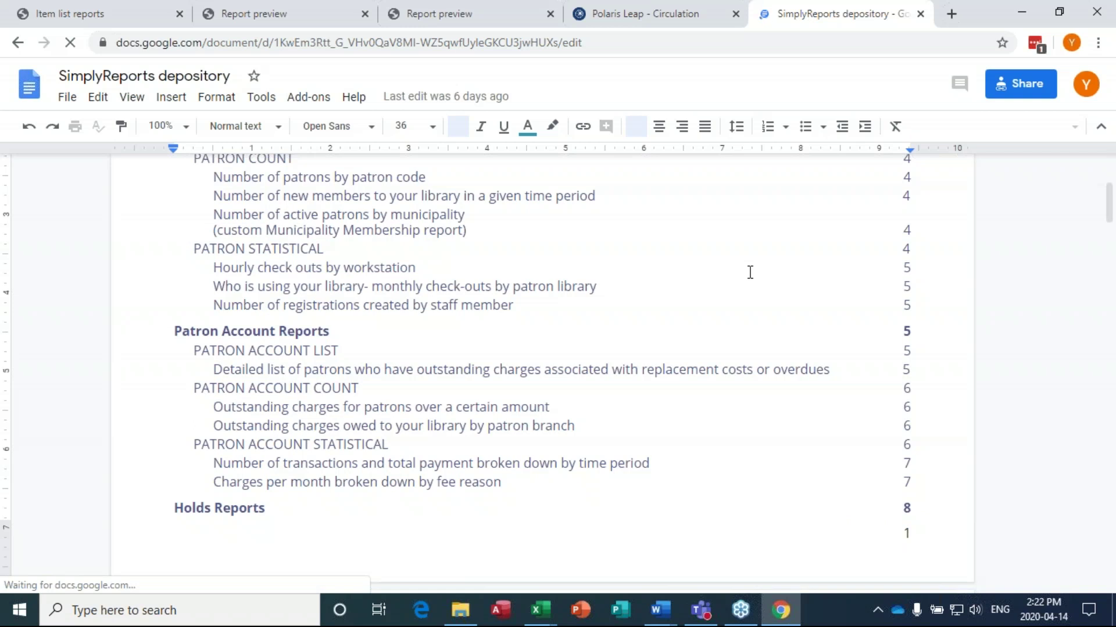
scroll(750, 272, "down", 5)
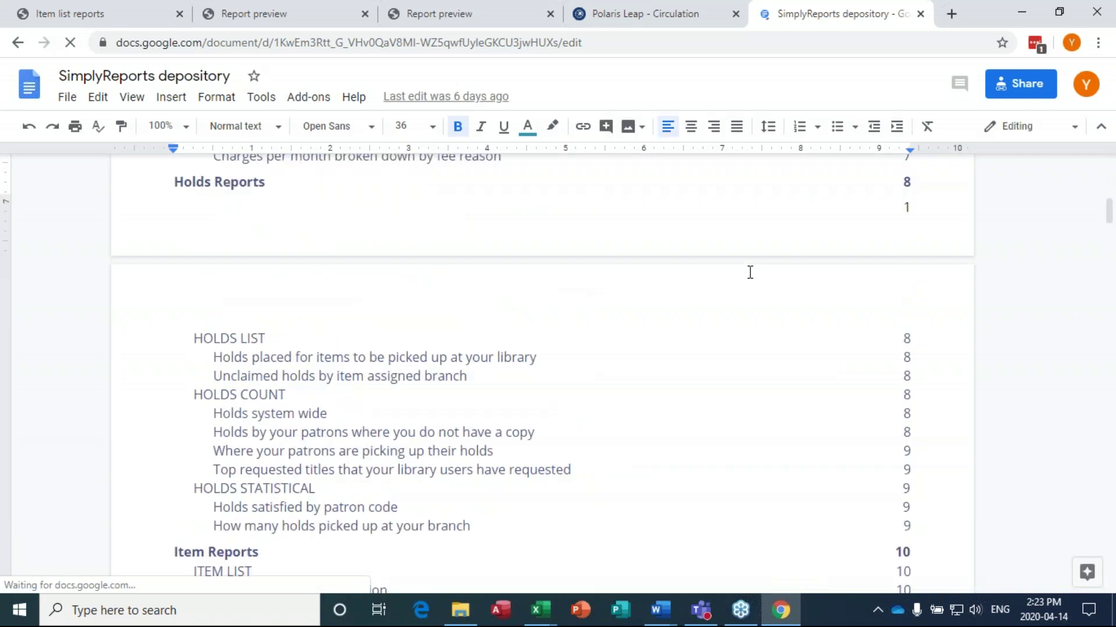
scroll(750, 272, "up", 7)
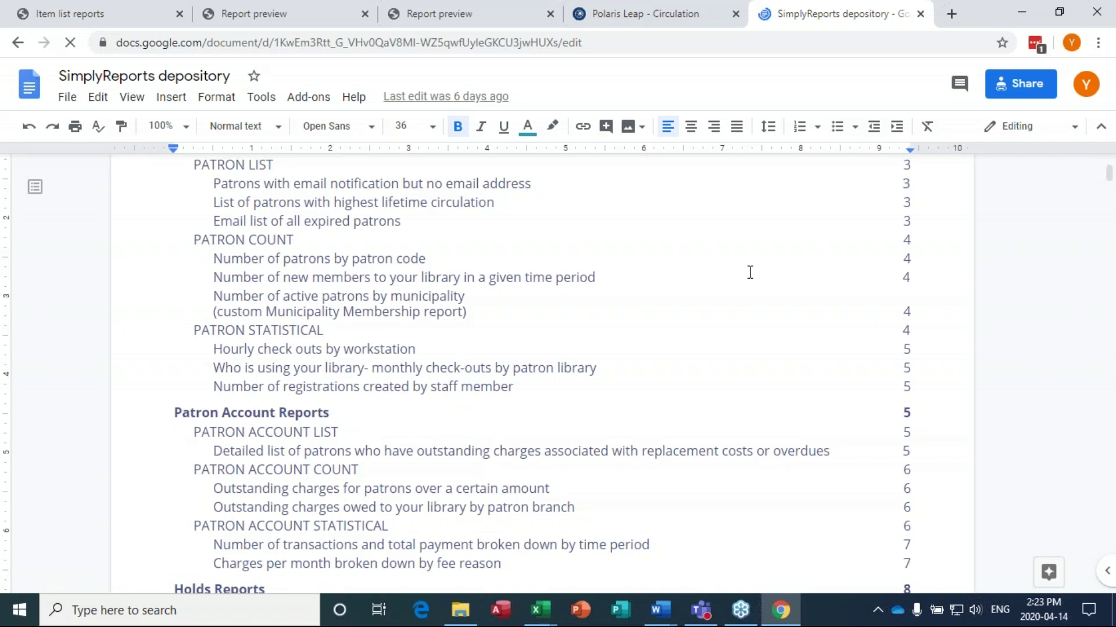
scroll(747, 274, "up", 3)
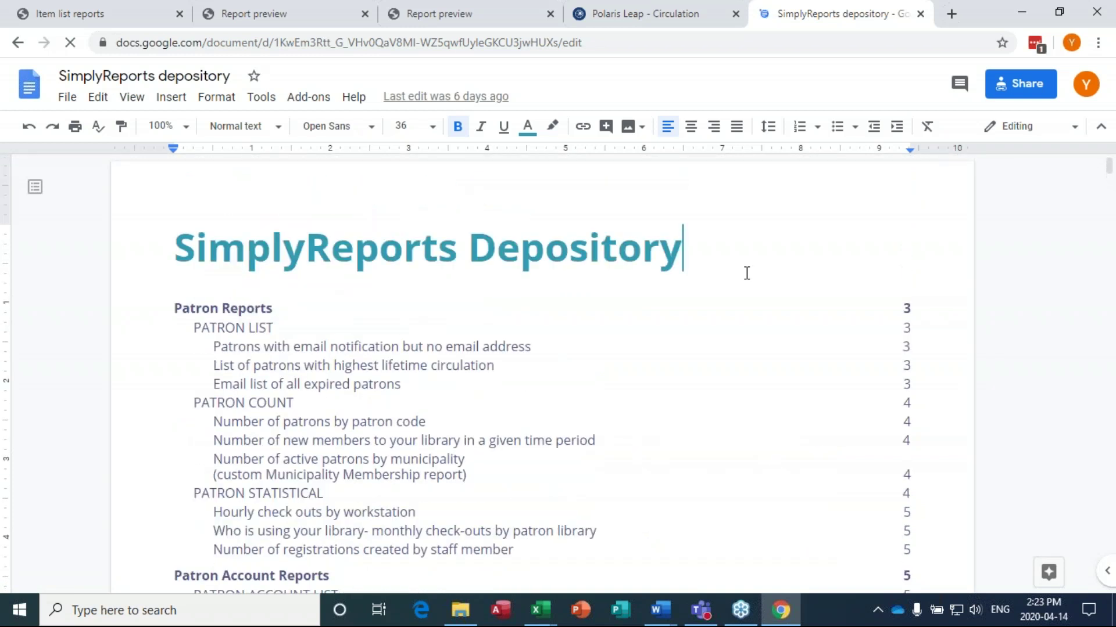
key("Down")
key("Down")
key("Down")
key("Down")
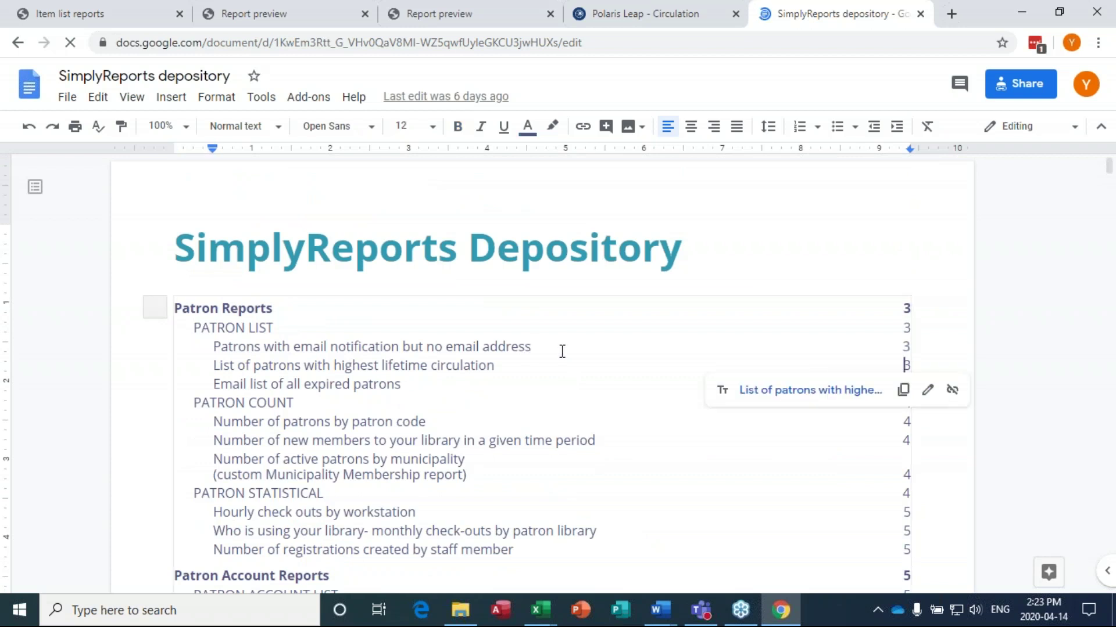
left_click(637, 352)
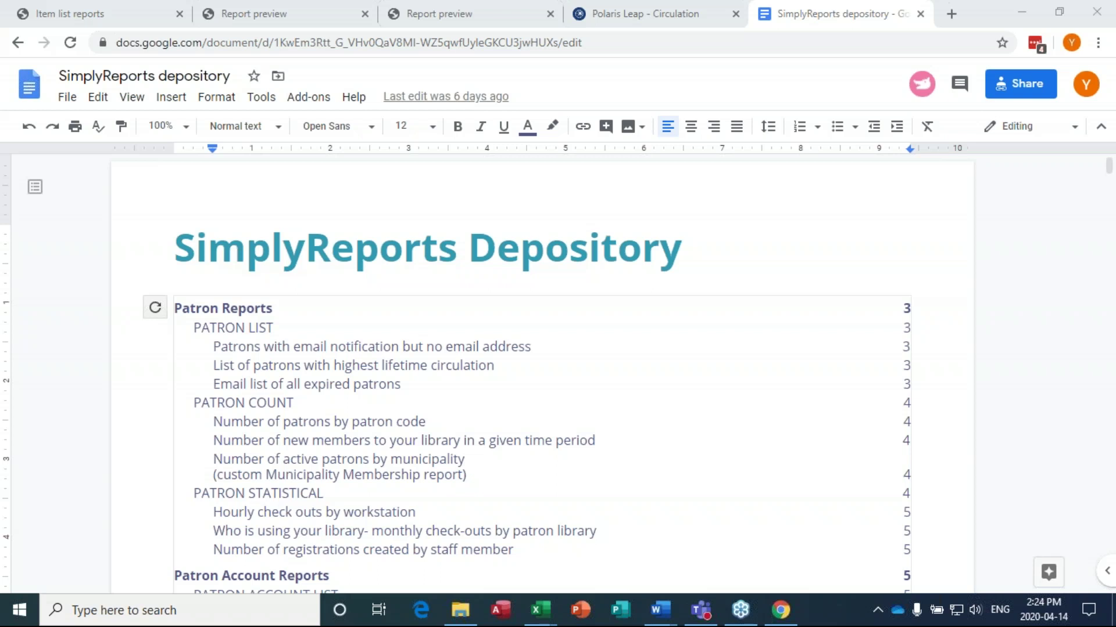
left_click(587, 46)
key("Down")
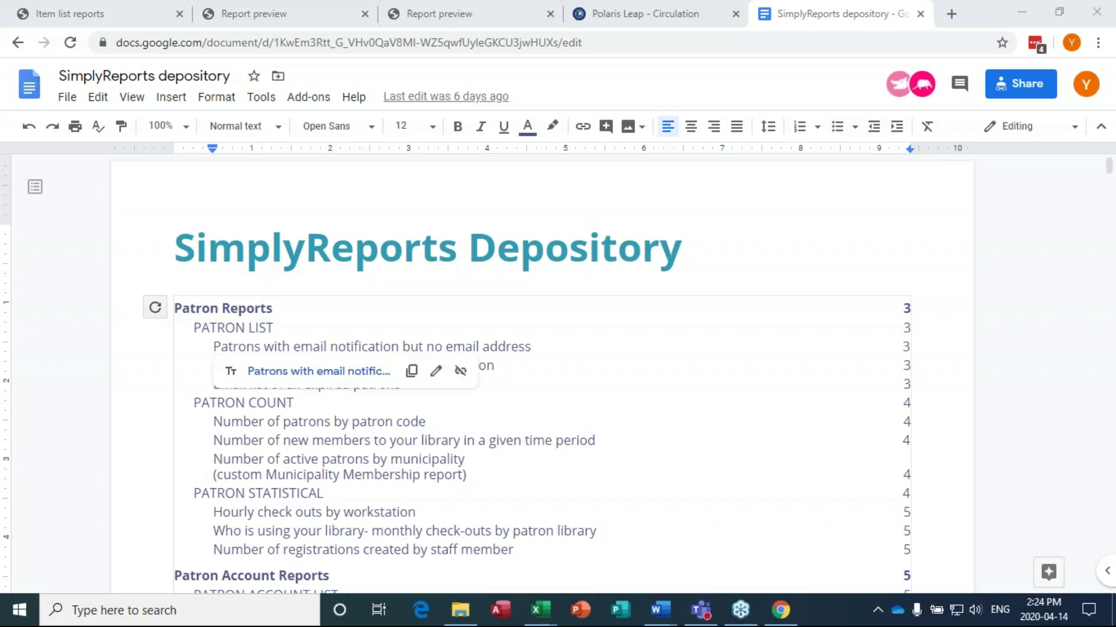